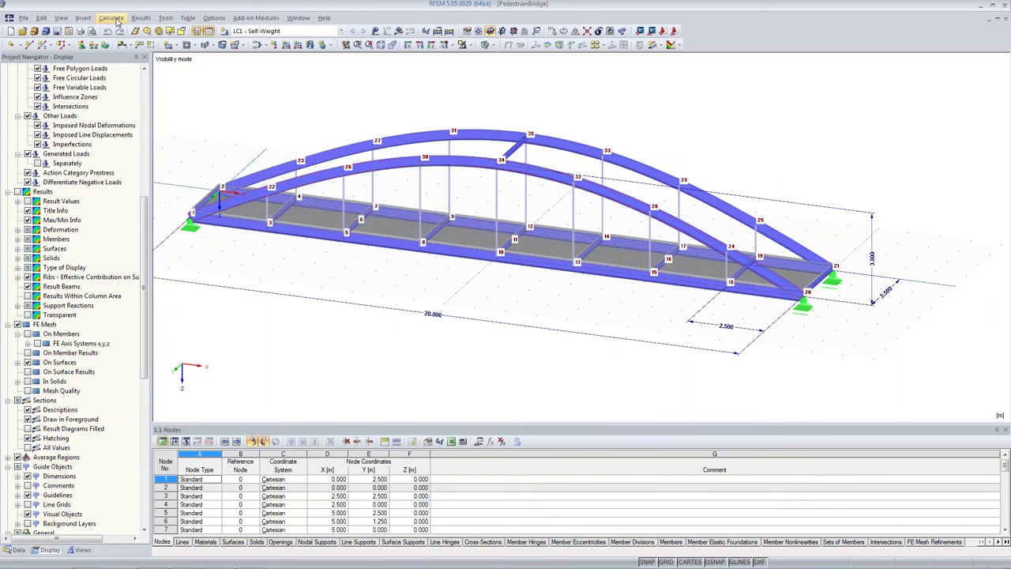
Set the arch rise parameter "stich" to 4 m in the model's parameter list and apply it
{"action": "left_click", "coordinate": [41, 17]}
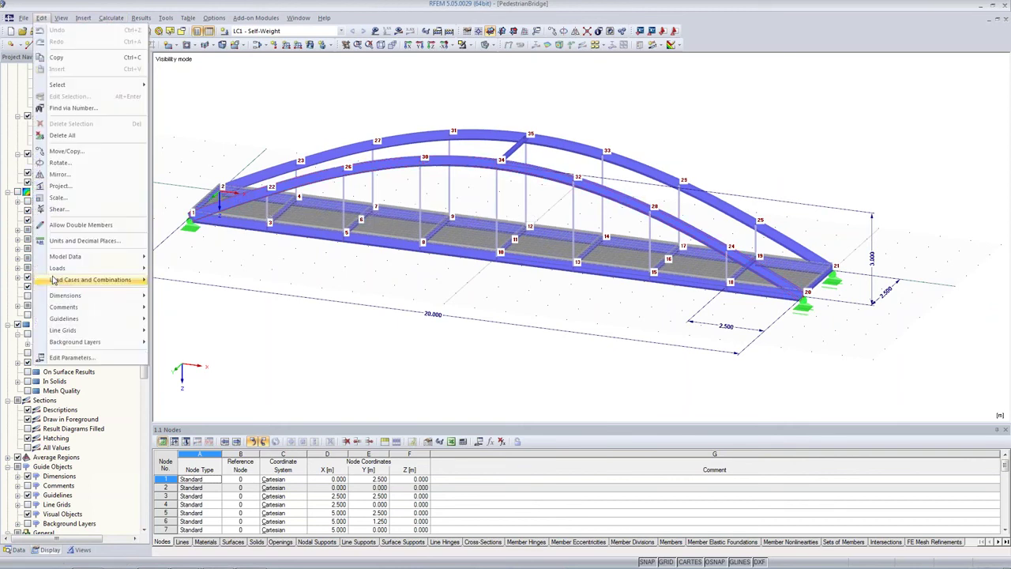
{"action": "left_click", "coordinate": [57, 357]}
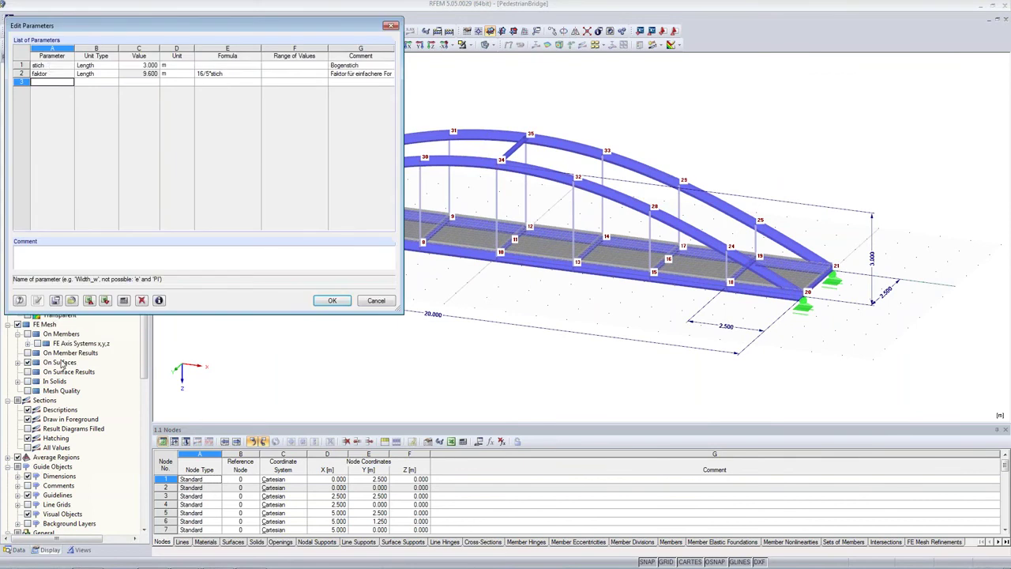
{"action": "left_click", "coordinate": [48, 66]}
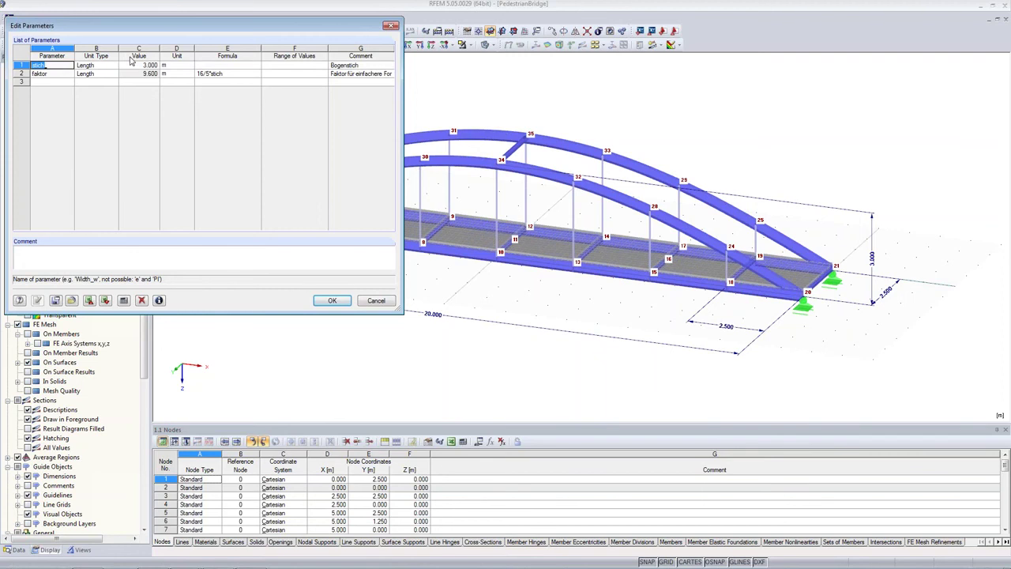
{"action": "left_click", "coordinate": [142, 66]}
{"action": "type", "text": "4"}
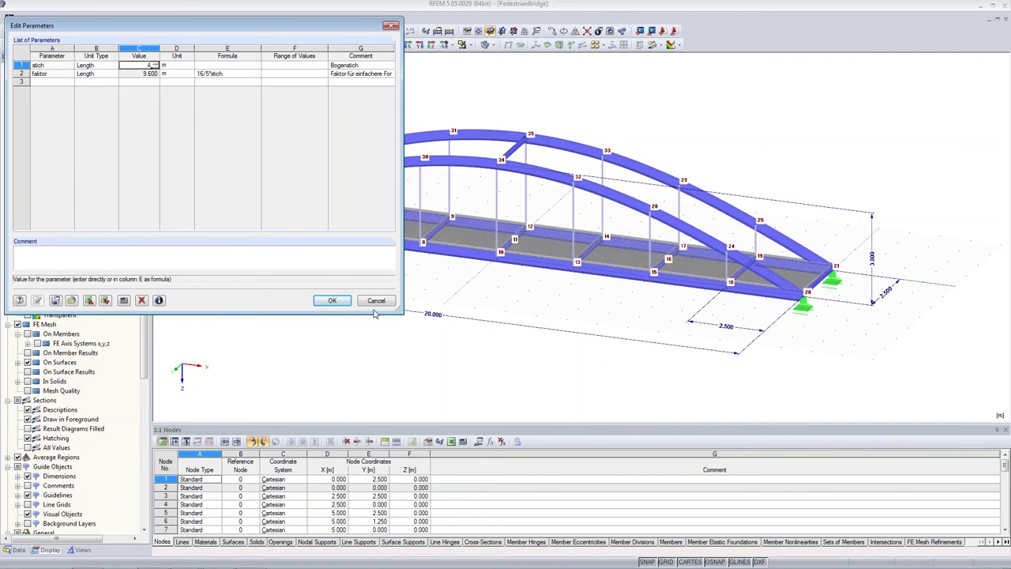
{"action": "left_click", "coordinate": [323, 302]}
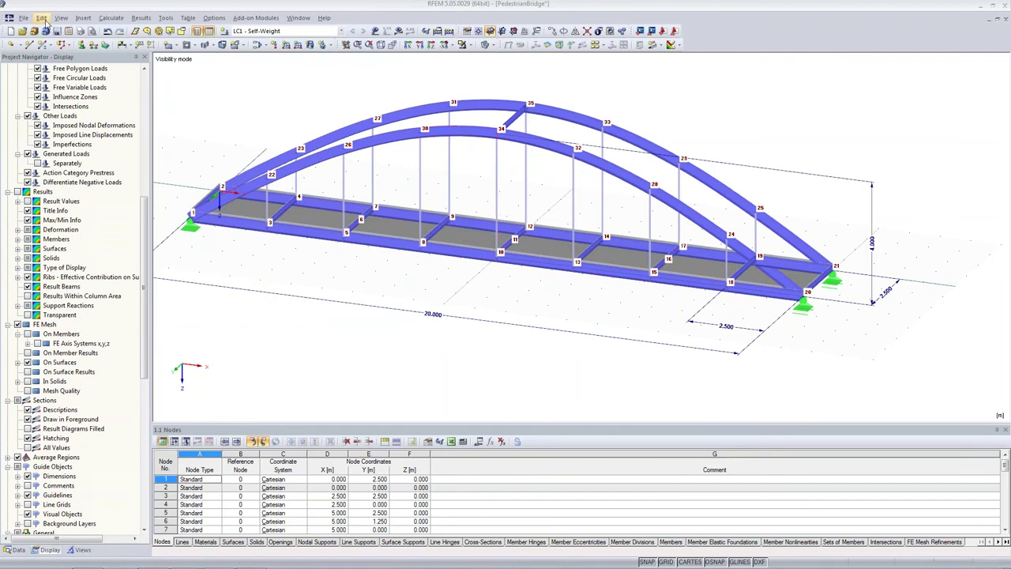
Set the arch rise parameter "stich" back to 3 m in the model's parameter list and apply it
{"action": "left_click", "coordinate": [44, 19]}
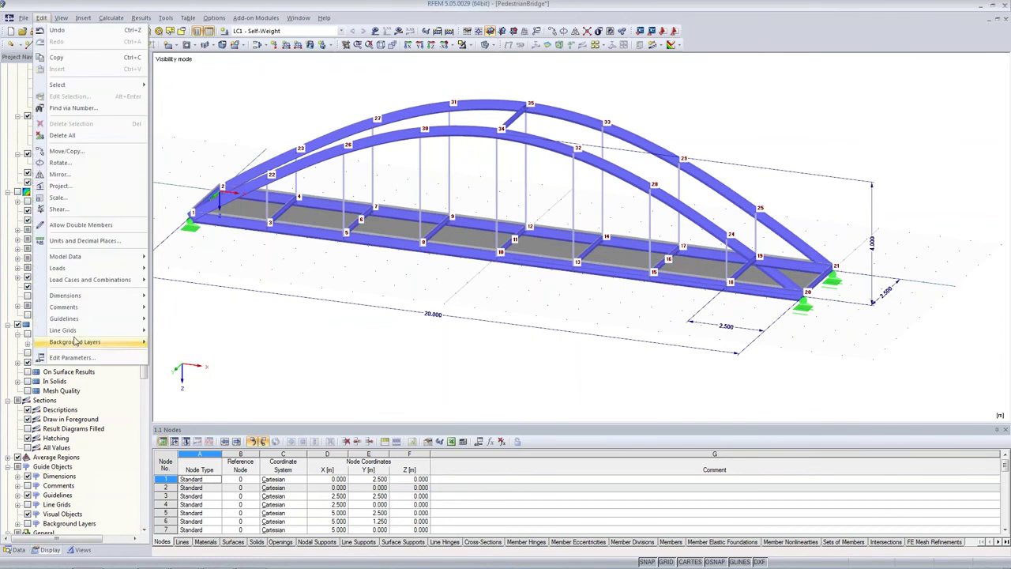
{"action": "left_click", "coordinate": [84, 359]}
{"action": "double_click", "coordinate": [134, 67]}
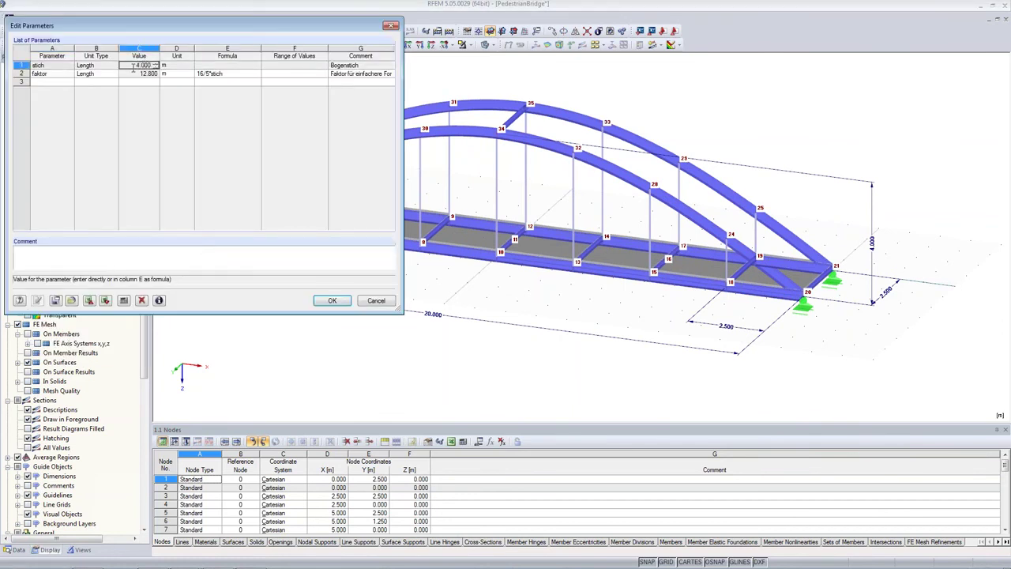
{"action": "type", "text": "3"}
{"action": "key", "text": "Return"}
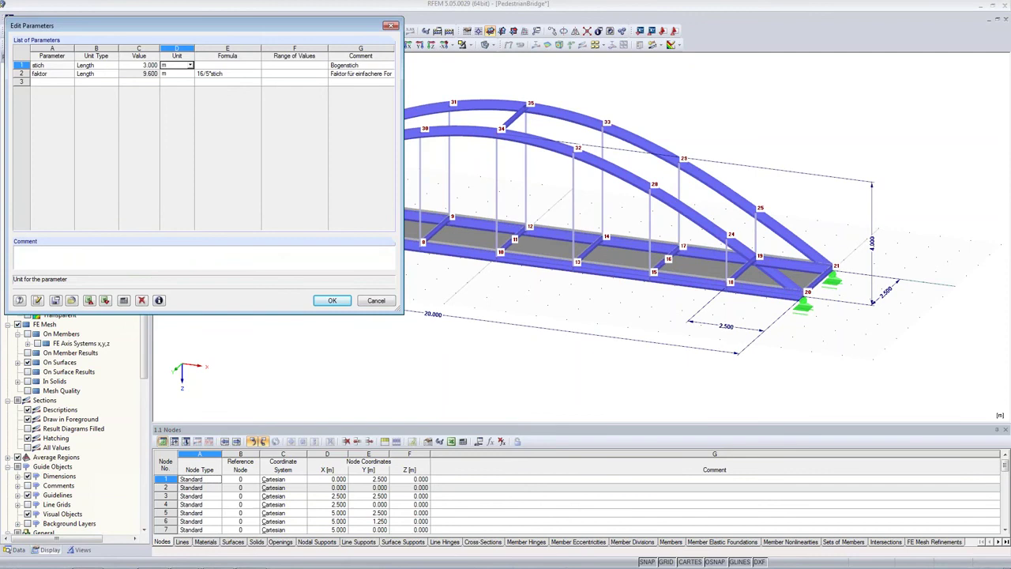
{"action": "left_click", "coordinate": [332, 300]}
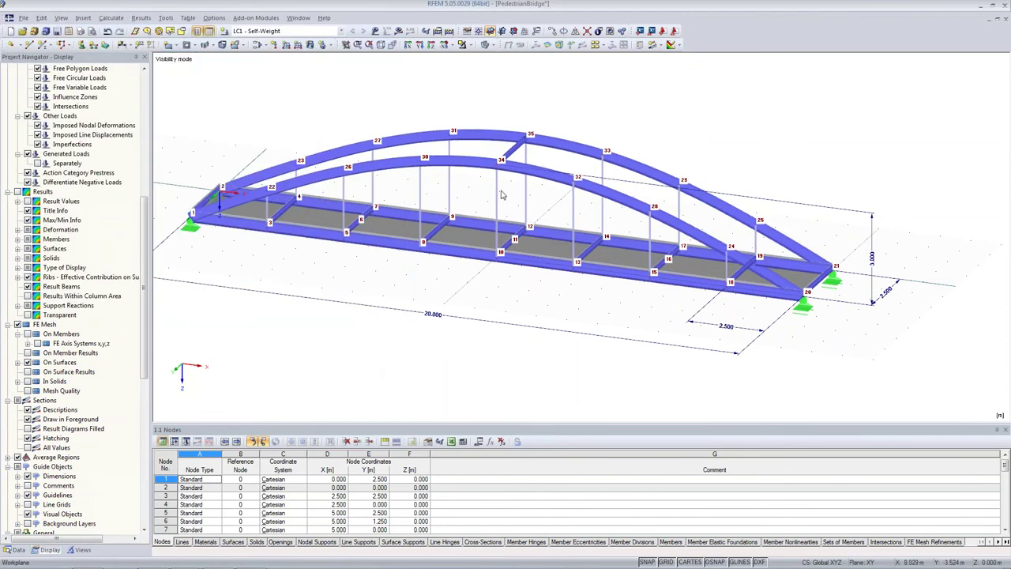
Open the RF-DYNAM Pro dynamic analysis add-on module for the pedestrian bridge
{"action": "middle_click_drag", "start_coordinate": [489, 249], "coordinate": [524, 276], "text": "ctrl"}
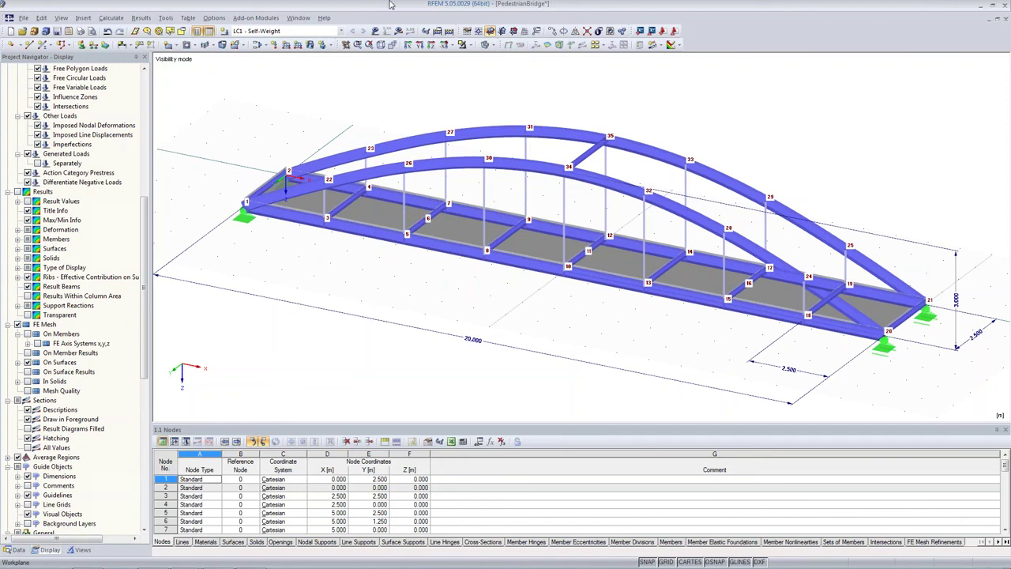
{"action": "scroll", "coordinate": [48, 472], "scroll_direction": "down", "scroll_amount": 9}
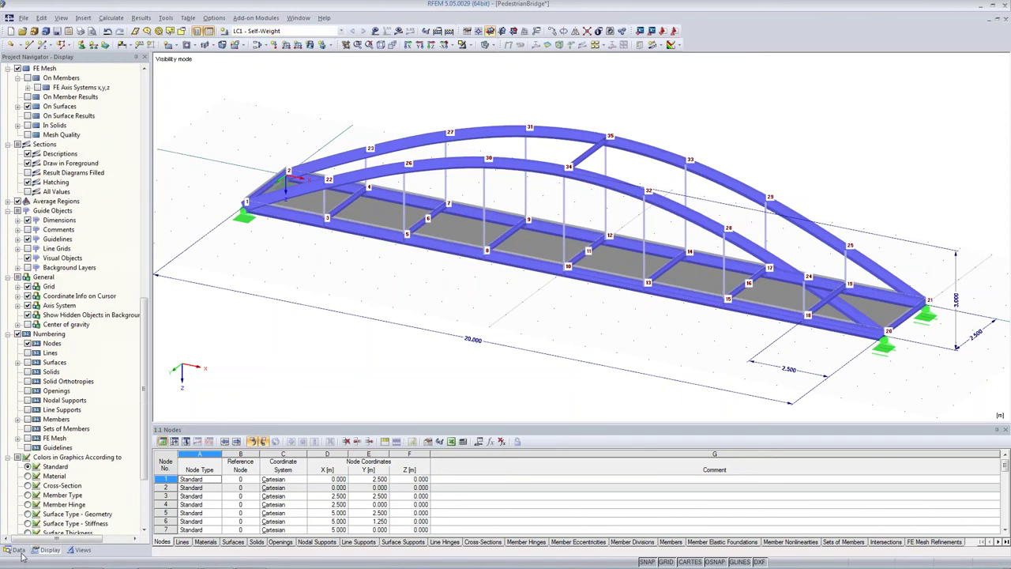
{"action": "left_click", "coordinate": [18, 548]}
{"action": "scroll", "coordinate": [47, 446], "scroll_direction": "up", "scroll_amount": 11}
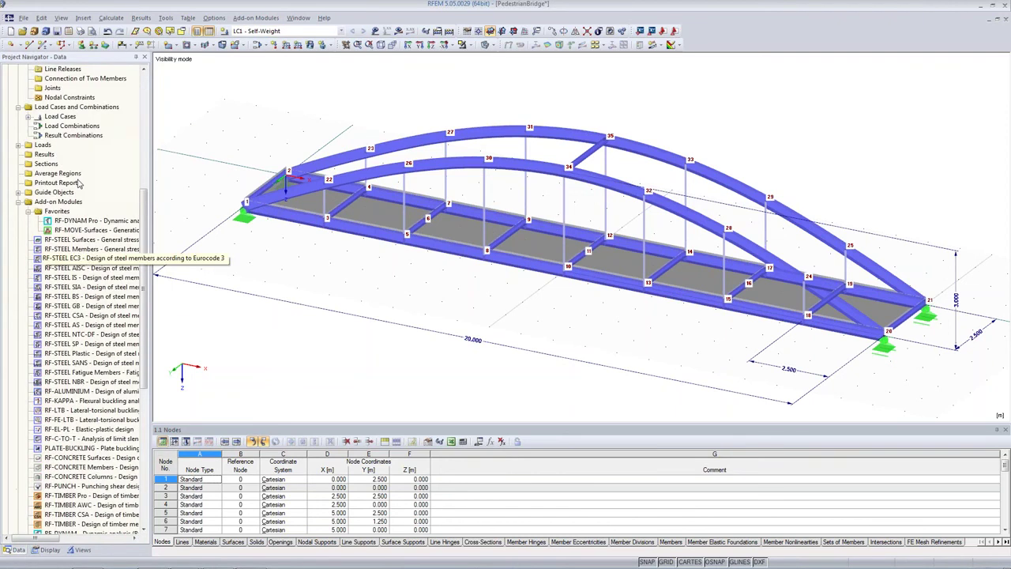
{"action": "left_click", "coordinate": [98, 221]}
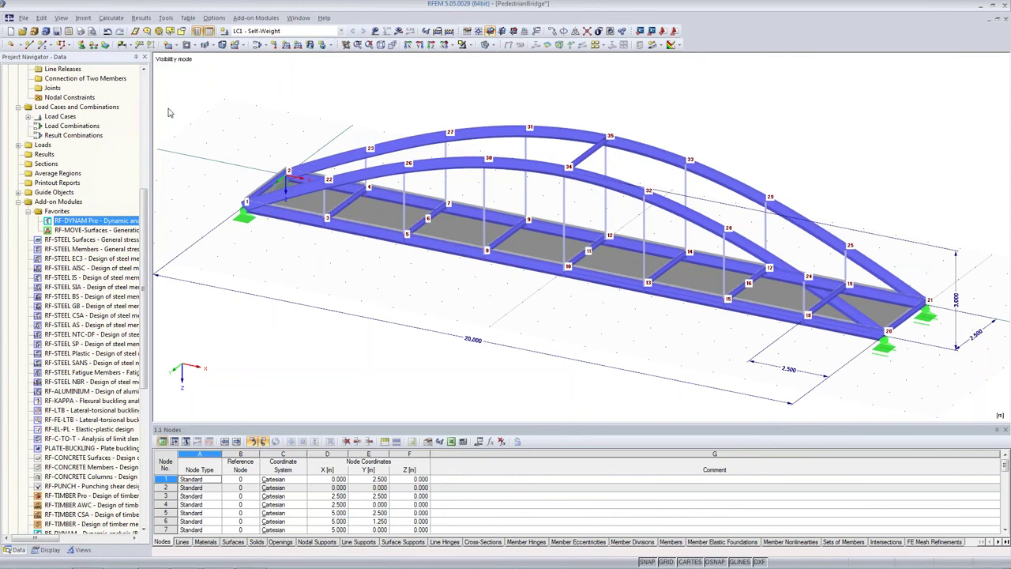
{"action": "left_click", "coordinate": [257, 18]}
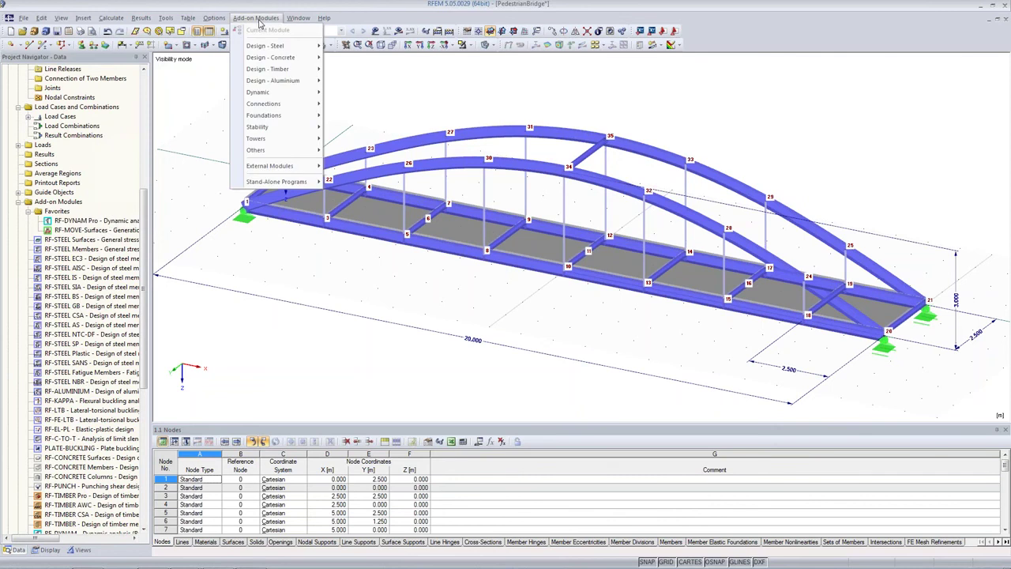
{"action": "mouse_move", "coordinate": [283, 93]}
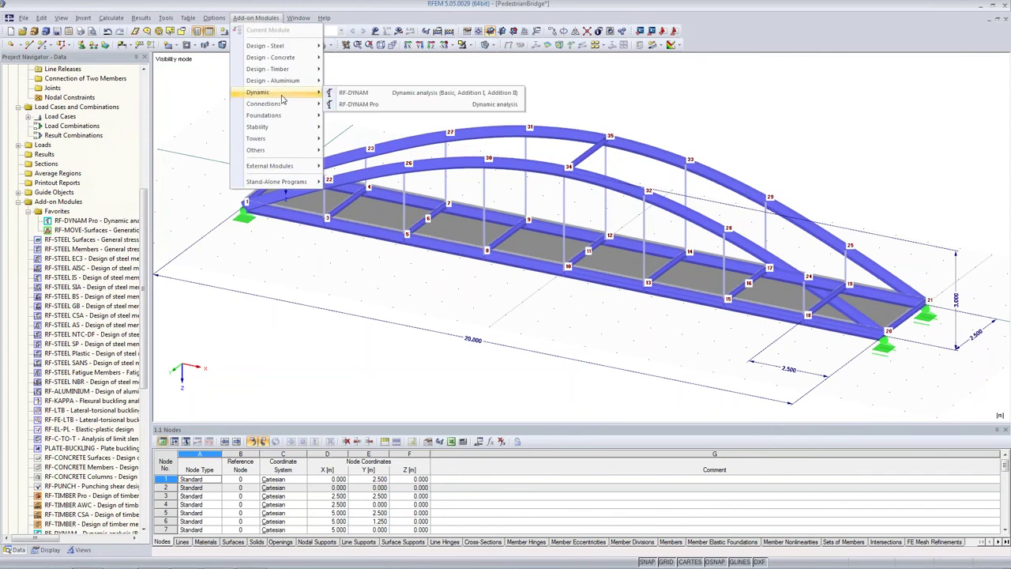
{"action": "left_click", "coordinate": [377, 106]}
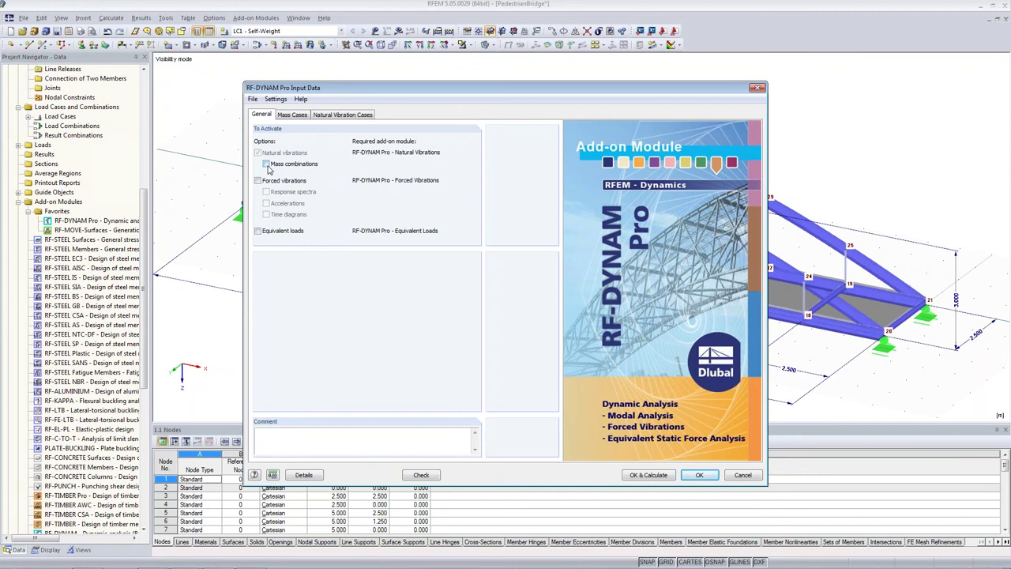
Define mass case MC1 from the force components of load case LC1 - Self-Weight, excluding the mass from self-weight of structure
{"action": "left_click", "coordinate": [295, 116]}
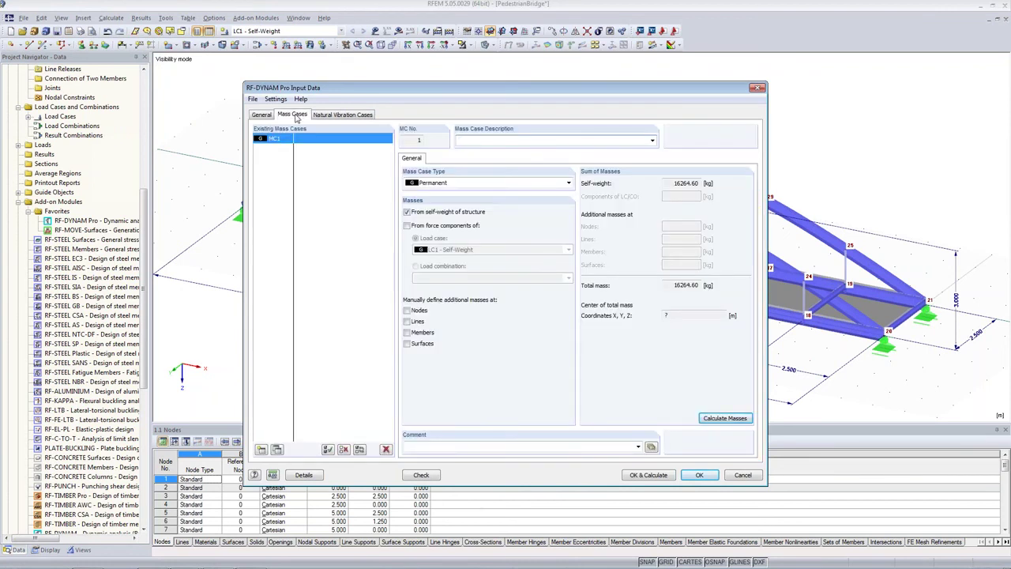
{"action": "left_click", "coordinate": [407, 226]}
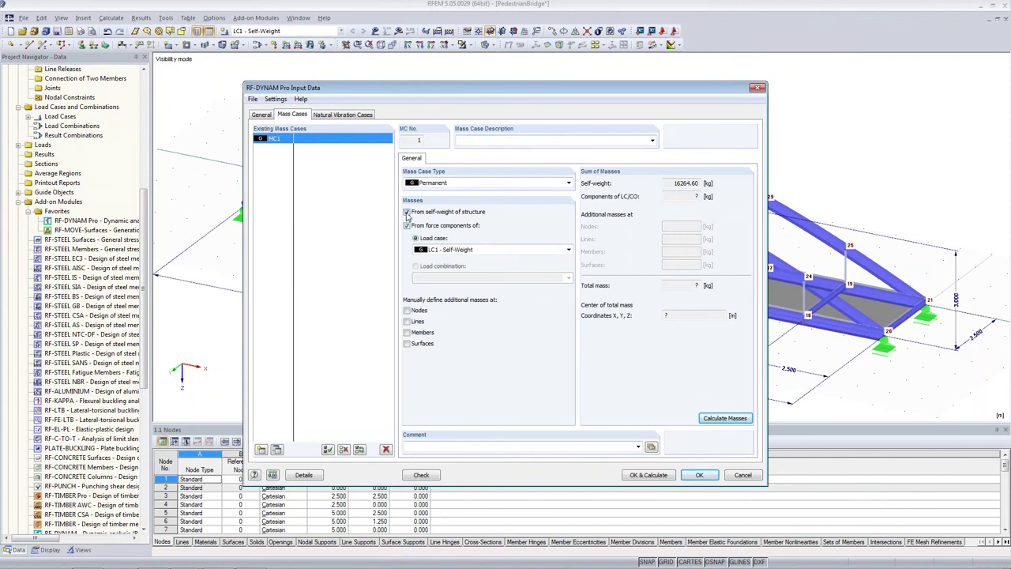
{"action": "left_click", "coordinate": [407, 211]}
{"action": "left_click", "coordinate": [431, 250]}
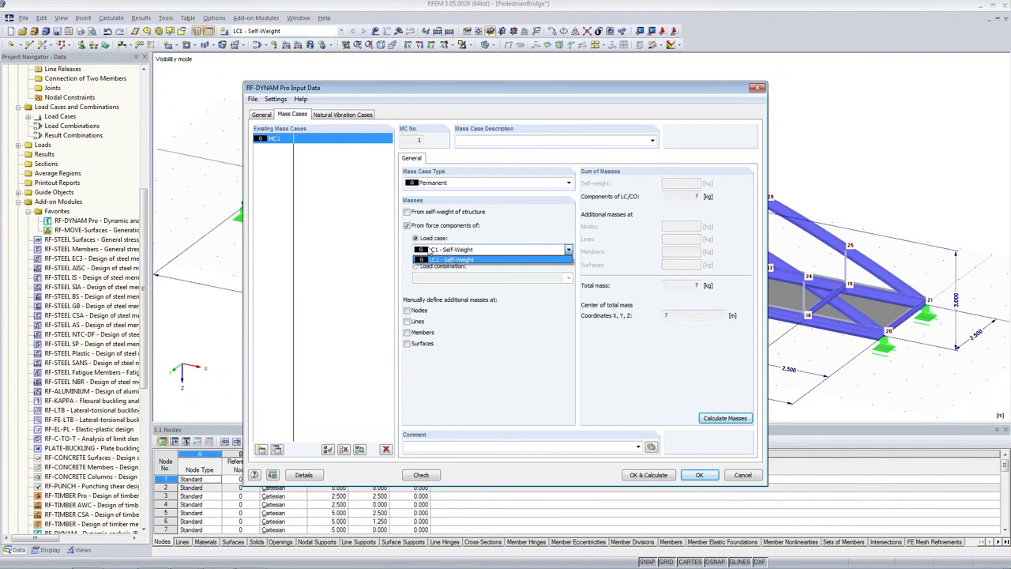
{"action": "left_click", "coordinate": [442, 259]}
Calculate the masses of mass case MC1 and check the sum of the load case components
{"action": "left_click_drag", "start_coordinate": [481, 89], "coordinate": [264, 76]}
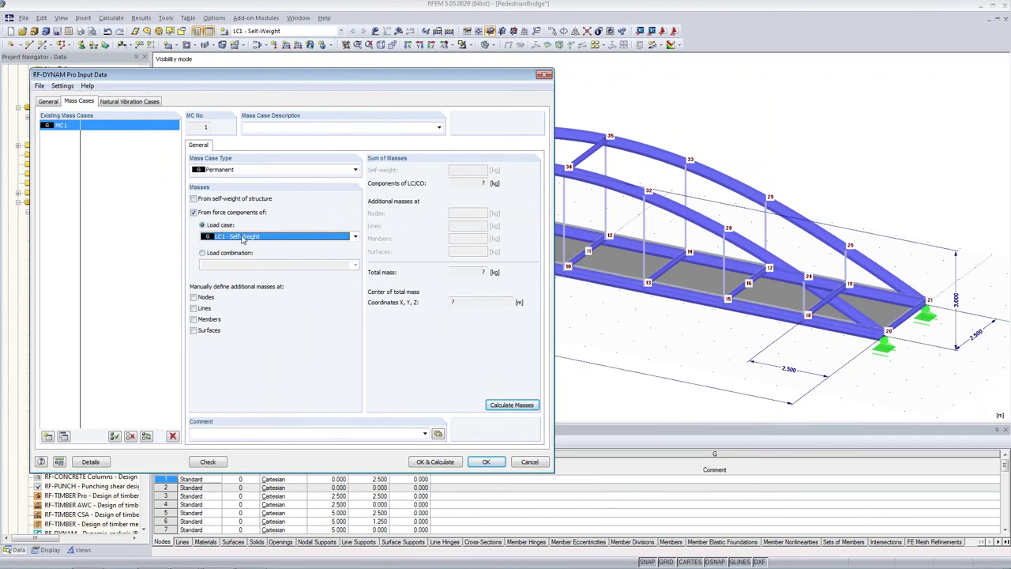
{"action": "left_click", "coordinate": [514, 406]}
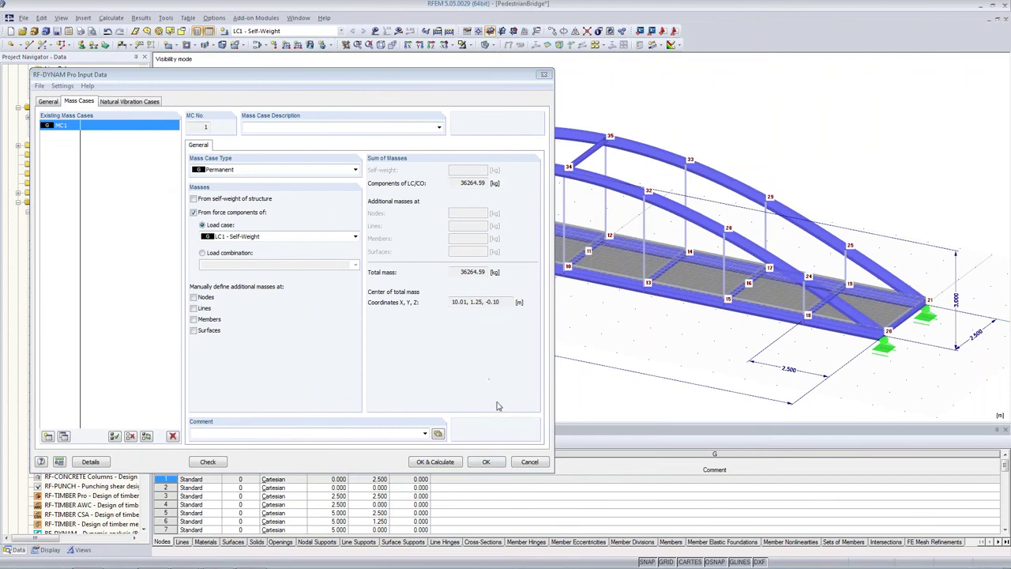
{"action": "left_click", "coordinate": [483, 182]}
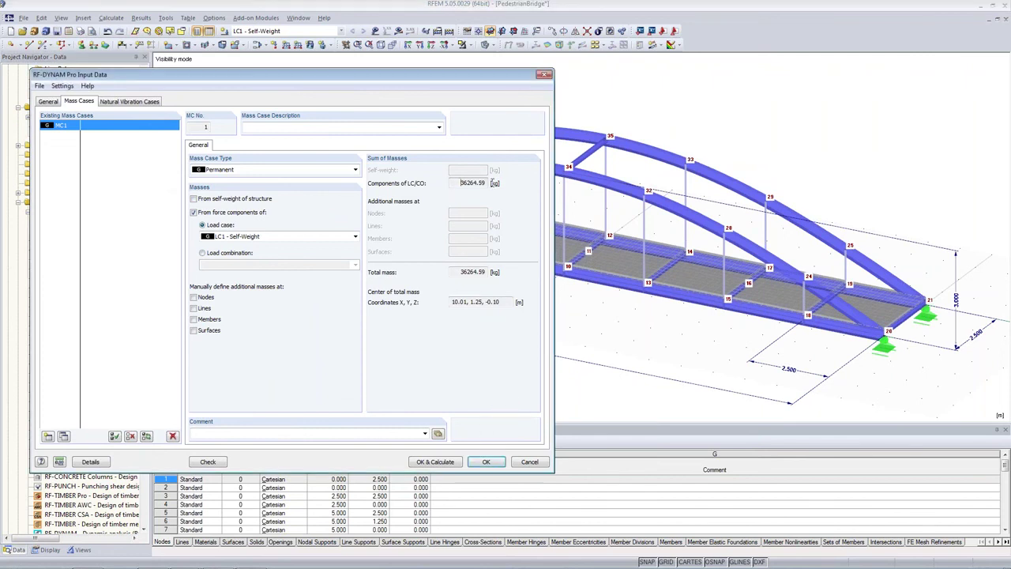
{"action": "double_click", "coordinate": [485, 183]}
{"action": "left_click", "coordinate": [193, 330]}
{"action": "left_click", "coordinate": [233, 145]}
{"action": "left_click", "coordinate": [241, 184]}
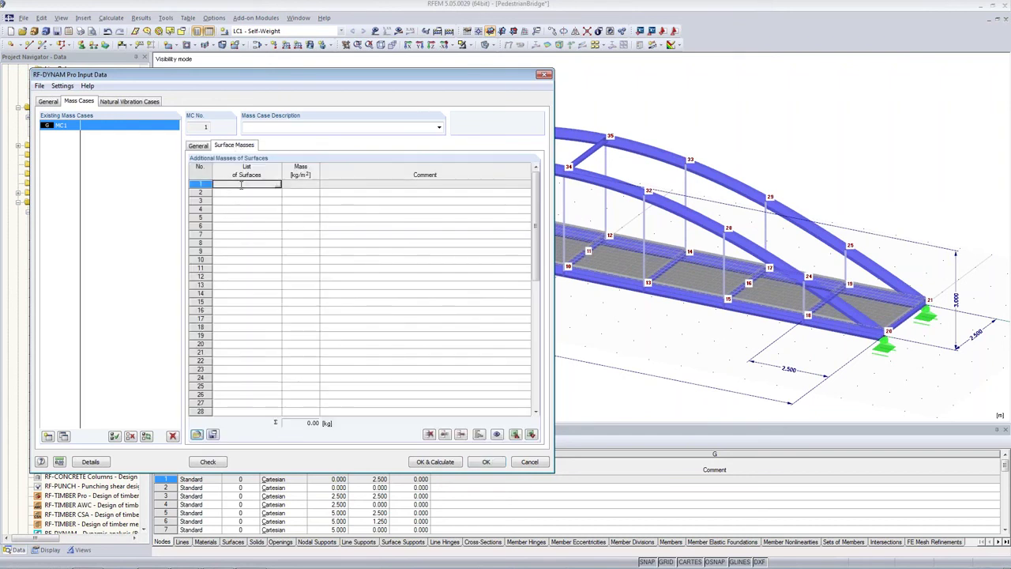
{"action": "key", "text": "Tab"}
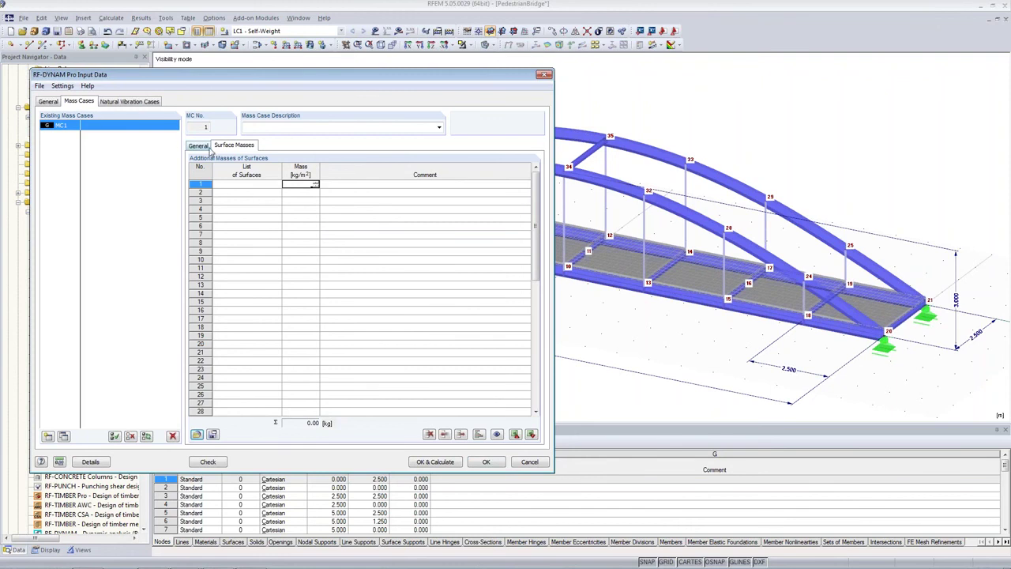
{"action": "left_click", "coordinate": [199, 147]}
{"action": "left_click", "coordinate": [193, 332]}
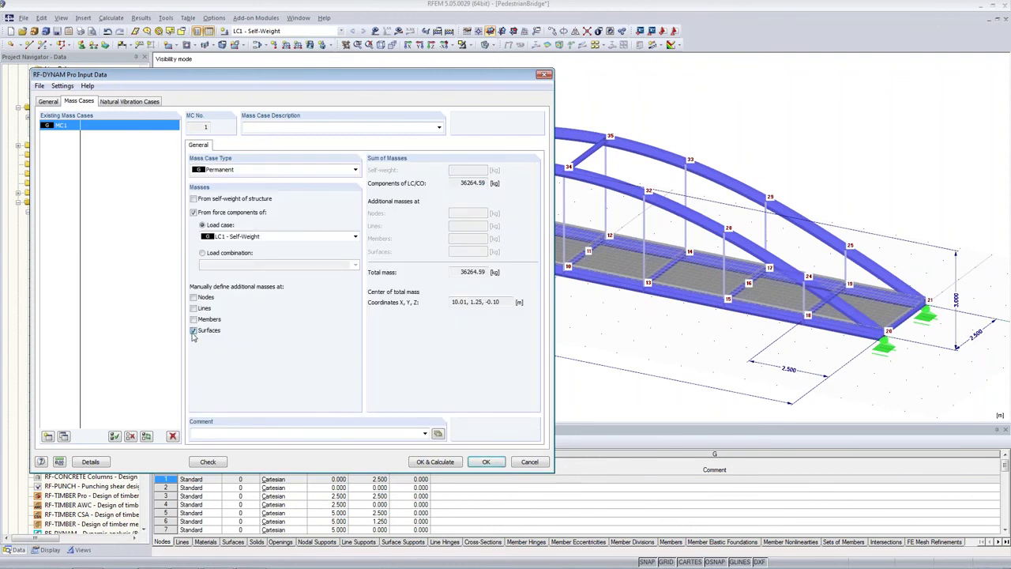
Set the number of lowest eigenvalues to calculate in natural vibration case NVC1 to 10
{"action": "left_click", "coordinate": [131, 101]}
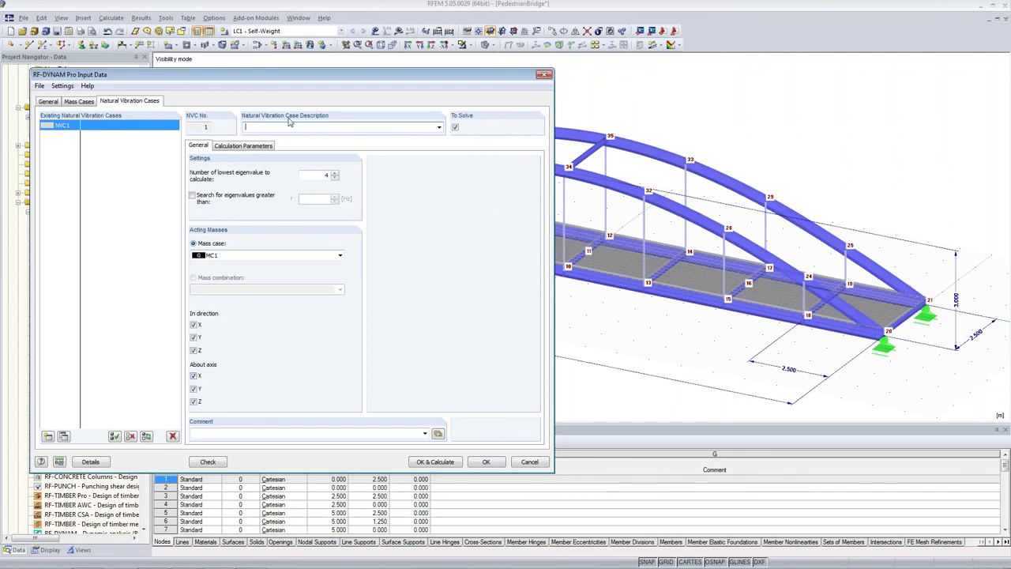
{"action": "left_click", "coordinate": [317, 175]}
{"action": "double_click", "coordinate": [326, 176]}
Review the calculation parameters of natural vibration case NVC1 and run the natural vibration calculation
{"action": "left_click", "coordinate": [221, 146]}
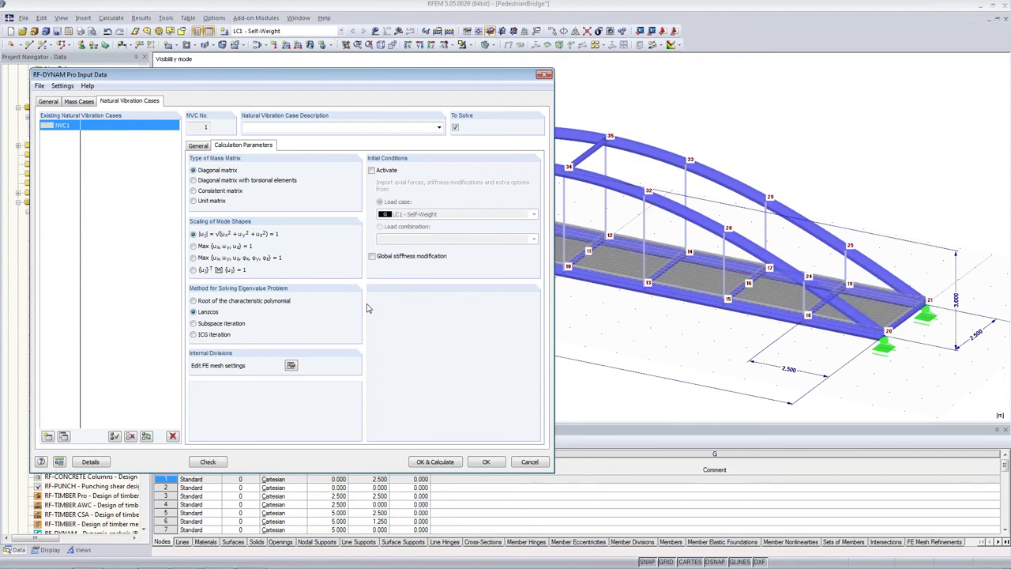
{"action": "left_click_drag", "start_coordinate": [408, 81], "coordinate": [521, 92]}
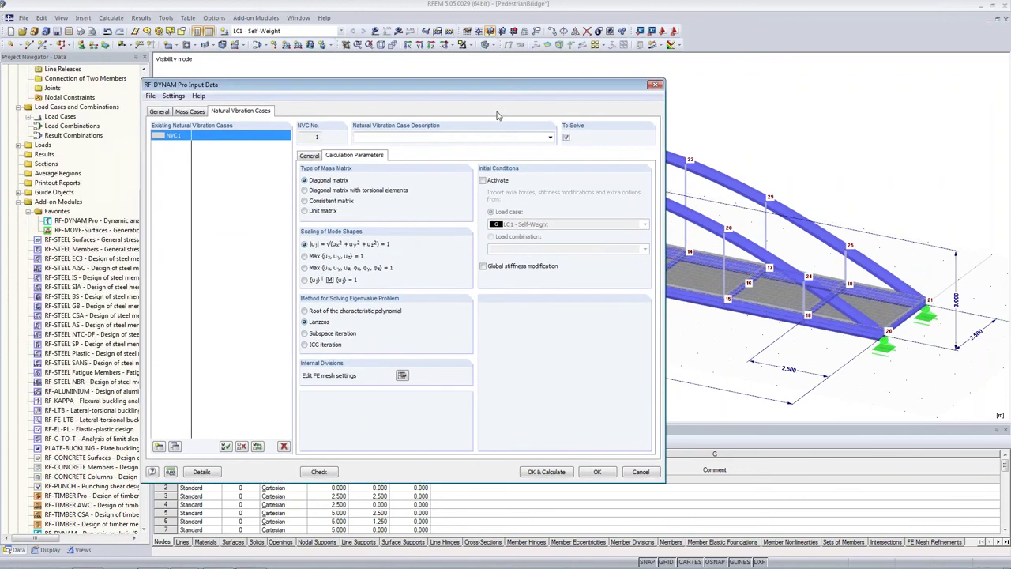
{"action": "left_click", "coordinate": [308, 156]}
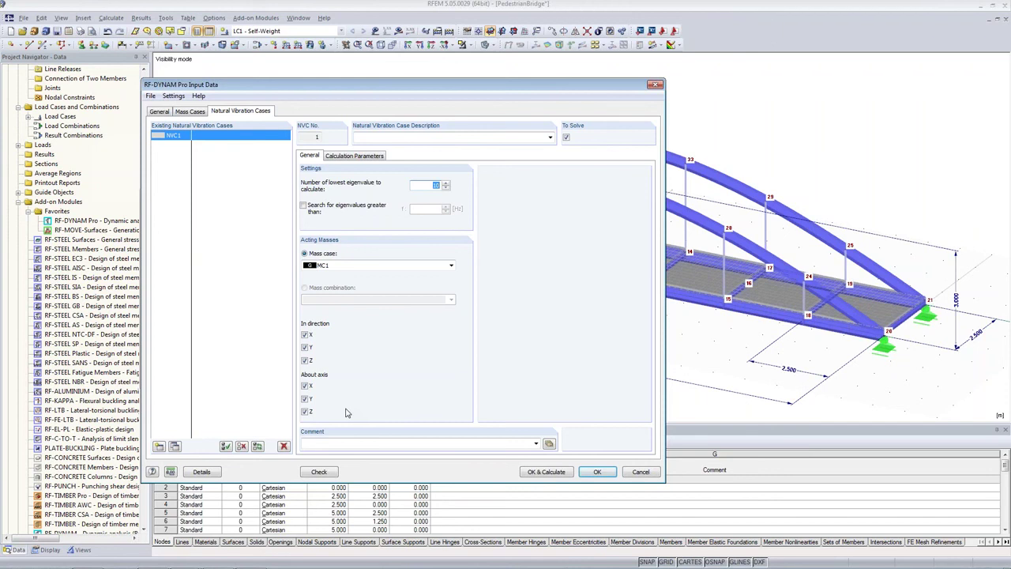
{"action": "left_click", "coordinate": [537, 473]}
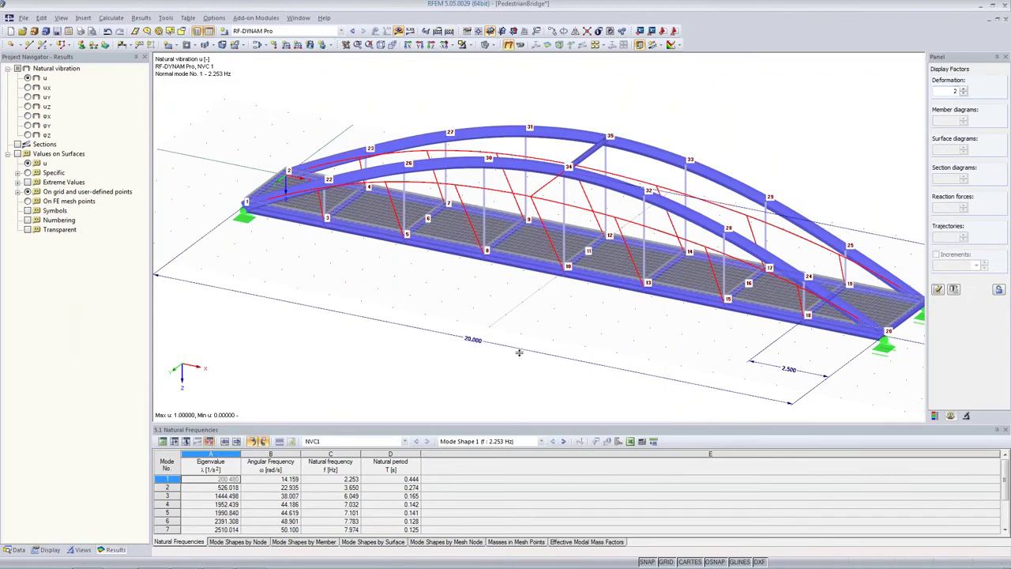
Examine the natural frequencies table along with the available natural vibration cases and mode shapes
{"action": "middle_click_drag", "start_coordinate": [521, 285], "coordinate": [454, 251]}
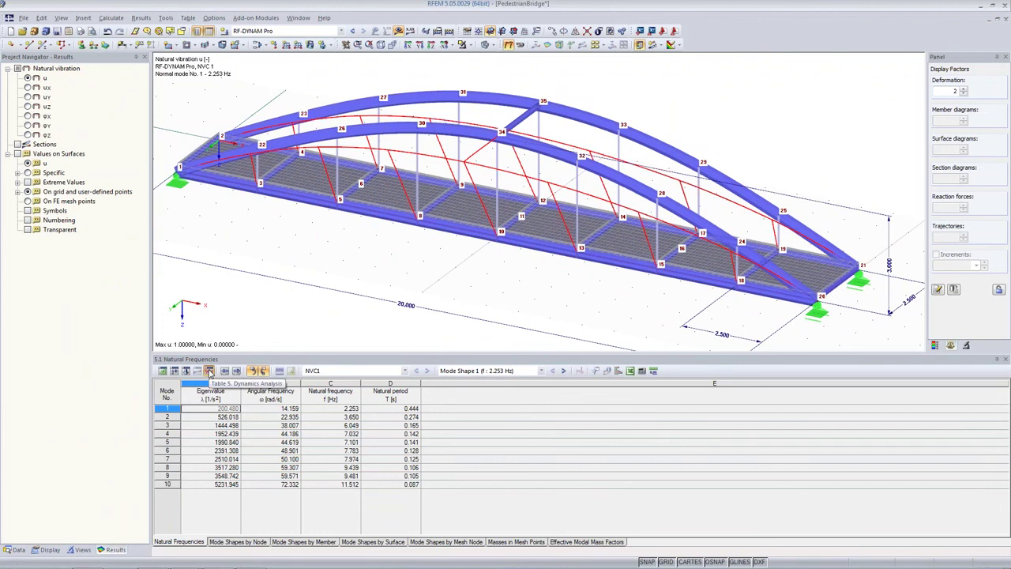
{"action": "left_click", "coordinate": [315, 374]}
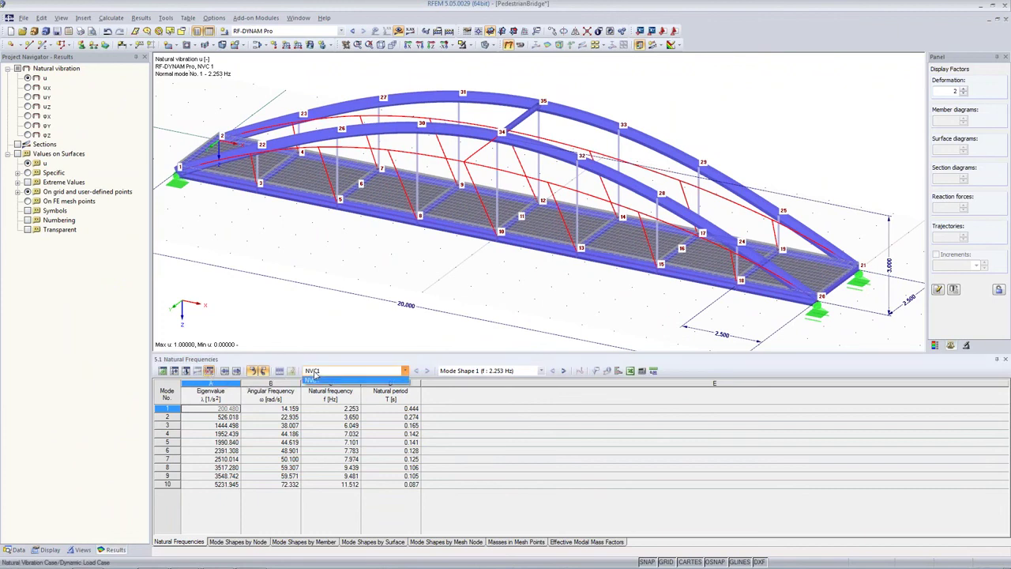
{"action": "left_click", "coordinate": [368, 373]}
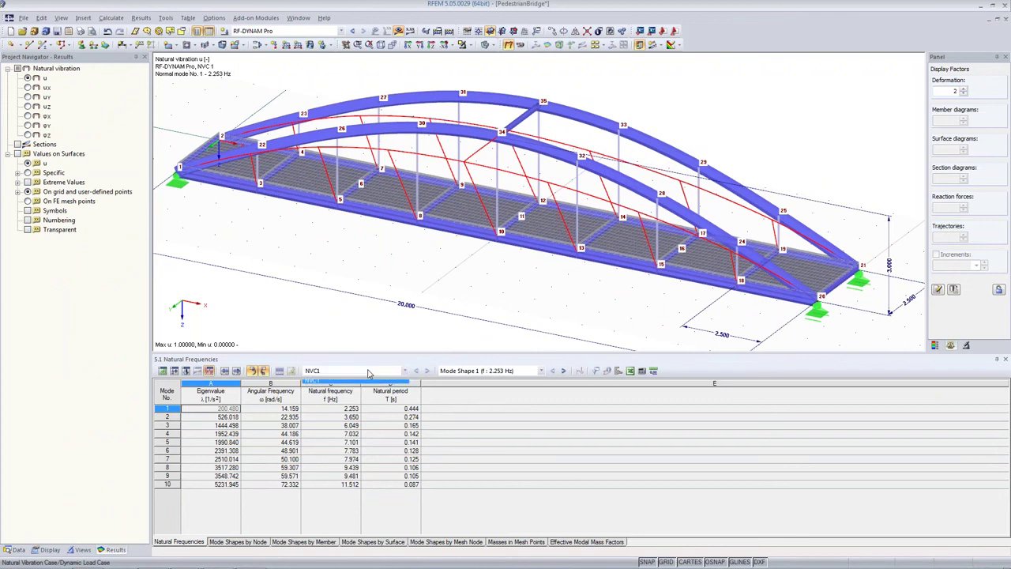
{"action": "left_click", "coordinate": [510, 371]}
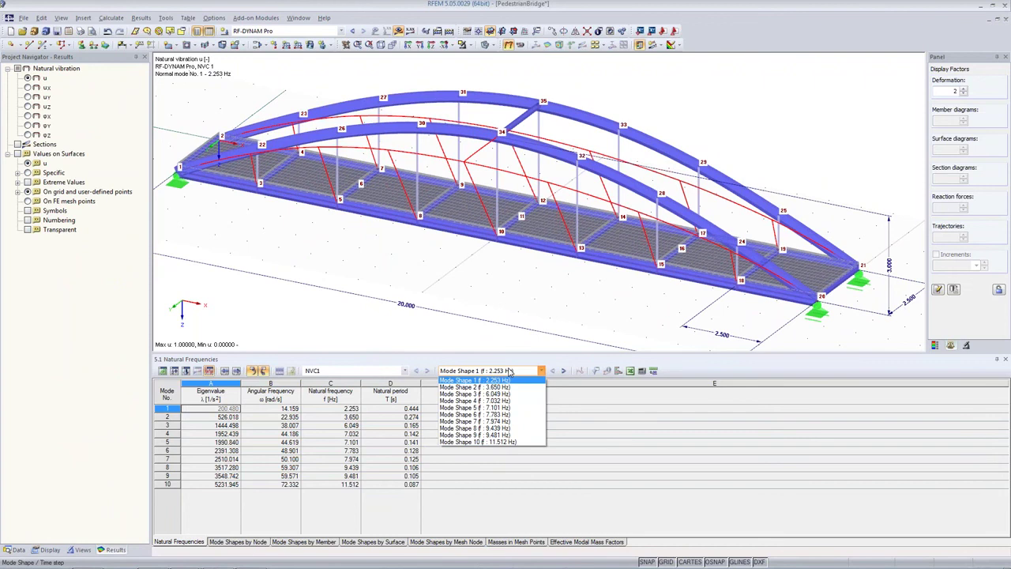
{"action": "left_click", "coordinate": [510, 371]}
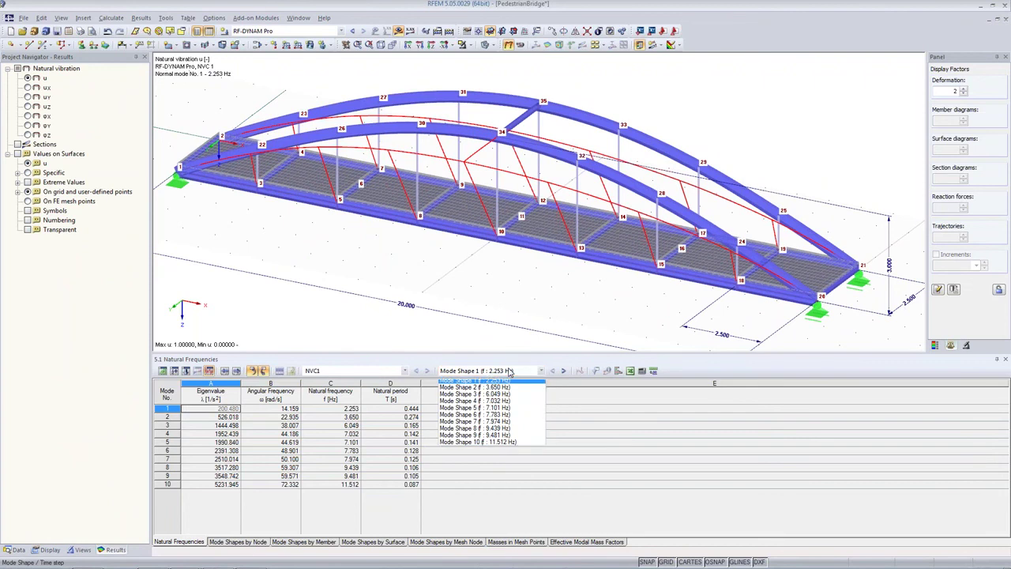
Step through the mode shapes of natural vibration case NVC1 from mode 1 to mode 5
{"action": "left_click", "coordinate": [338, 410]}
{"action": "left_click", "coordinate": [336, 417]}
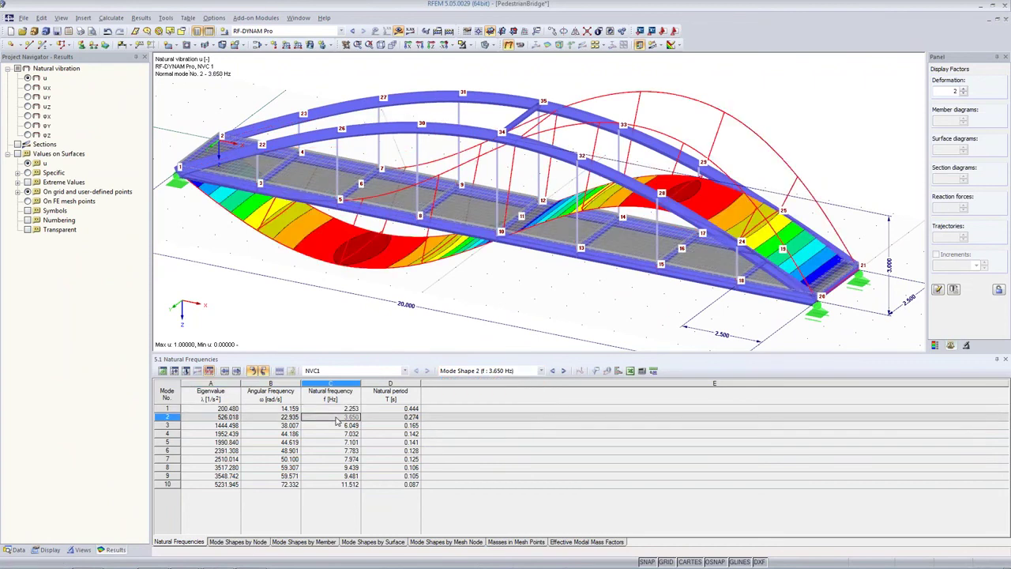
{"action": "left_click", "coordinate": [336, 425]}
{"action": "left_click", "coordinate": [337, 433]}
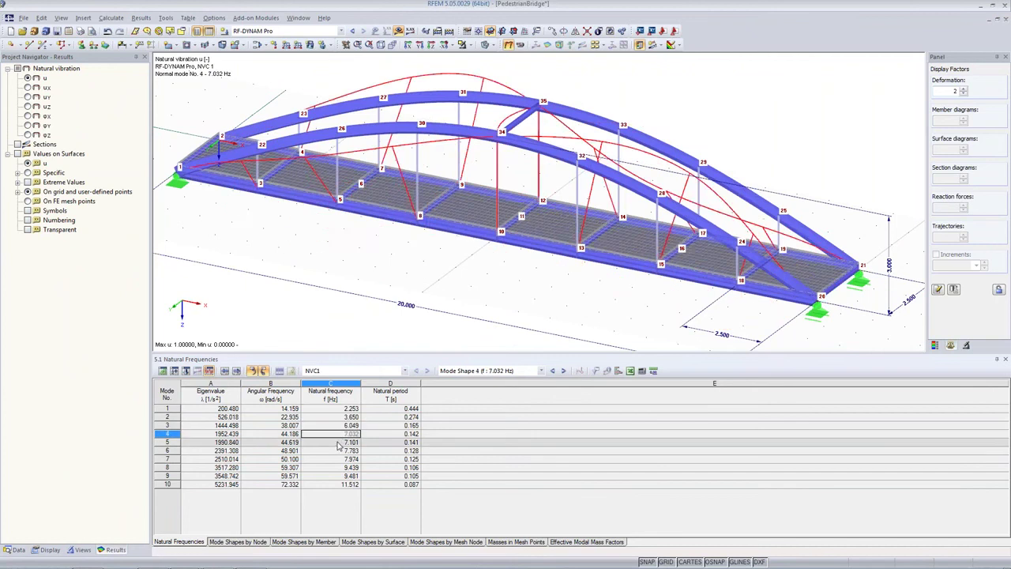
{"action": "left_click", "coordinate": [337, 442]}
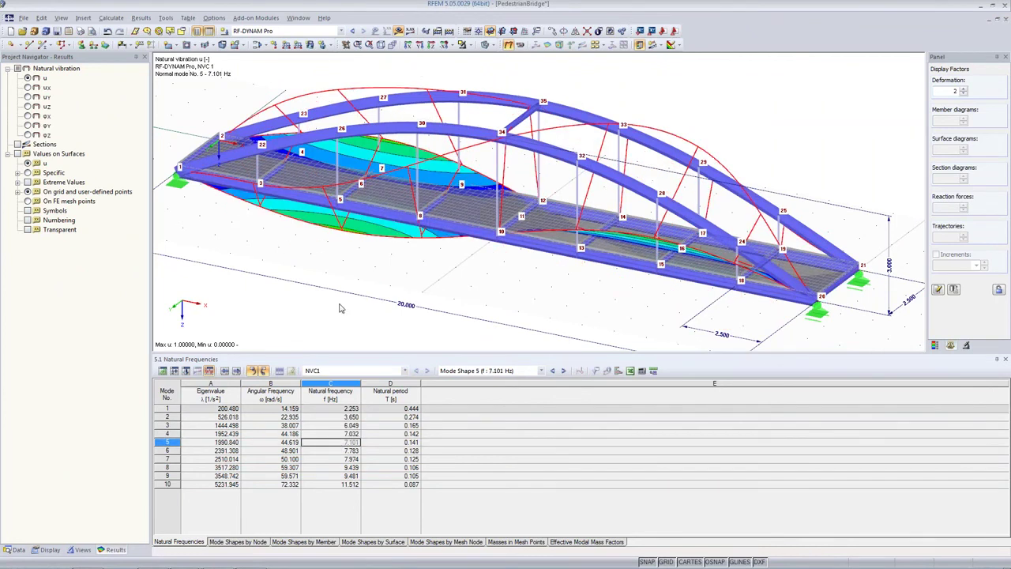
Display mode shape 1 again, followed by mode shape 2, and examine the second mode's bridge deformation from several angles
{"action": "left_click", "coordinate": [313, 410]}
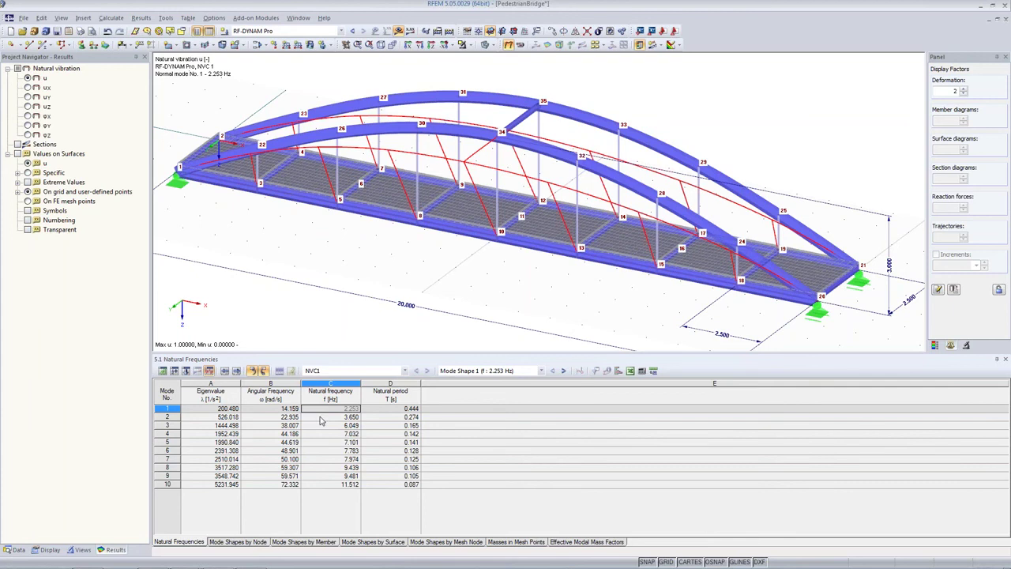
{"action": "left_click", "coordinate": [321, 419]}
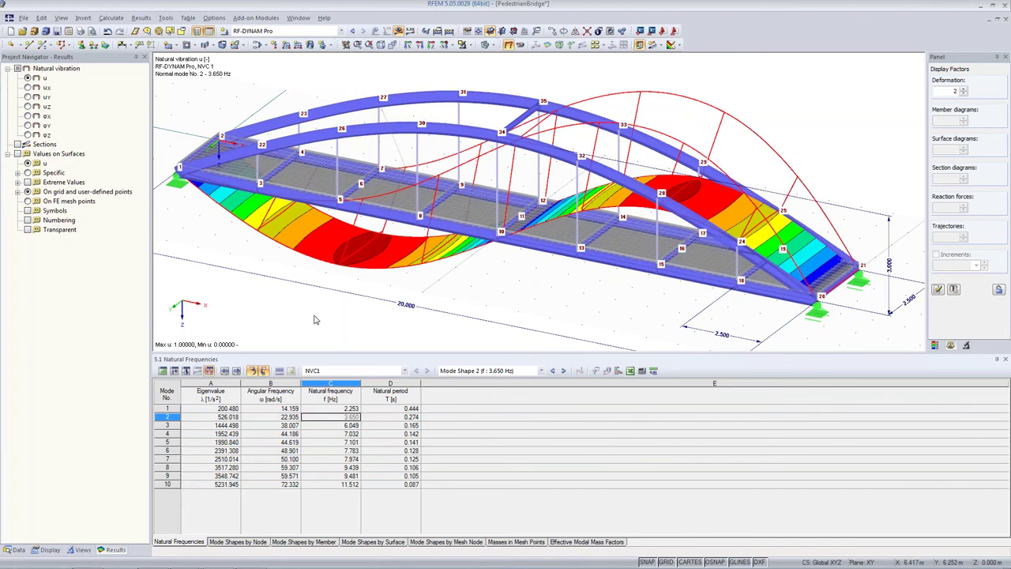
{"action": "middle_click_drag", "start_coordinate": [316, 320], "coordinate": [324, 273], "text": "ctrl"}
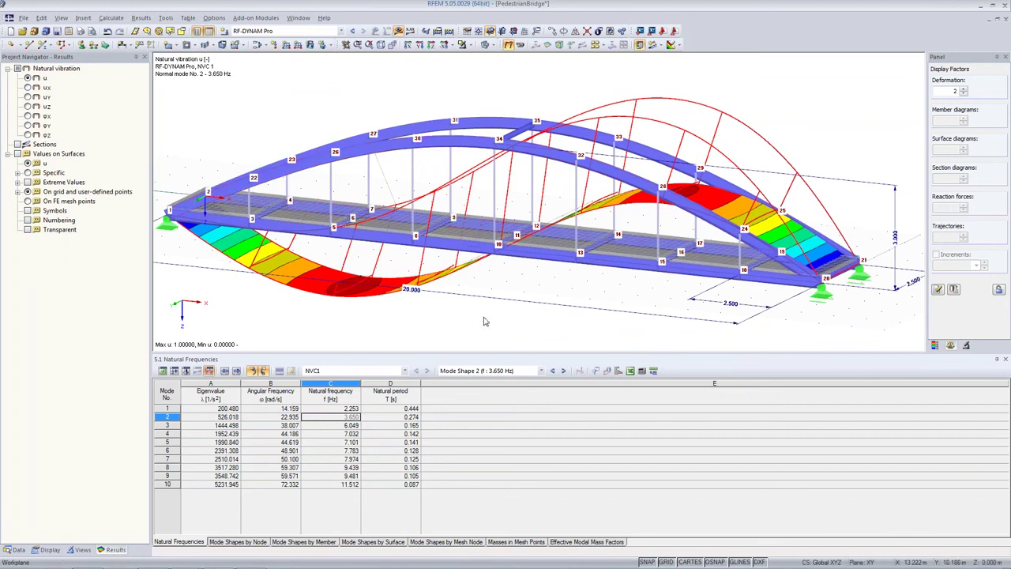
{"action": "middle_click_drag", "start_coordinate": [484, 317], "coordinate": [541, 291], "text": "ctrl"}
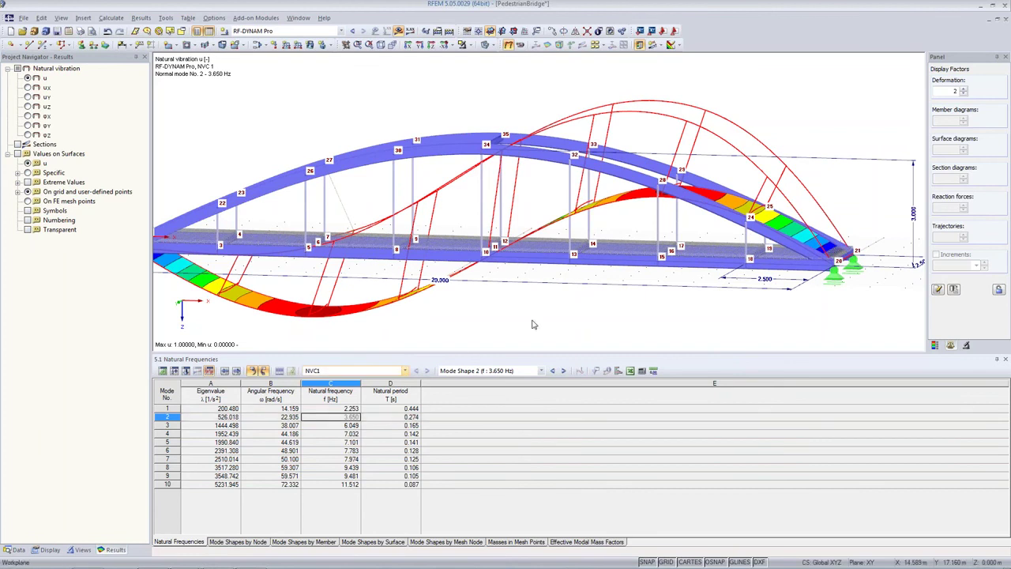
{"action": "middle_click_drag", "start_coordinate": [534, 303], "coordinate": [477, 337], "text": "ctrl"}
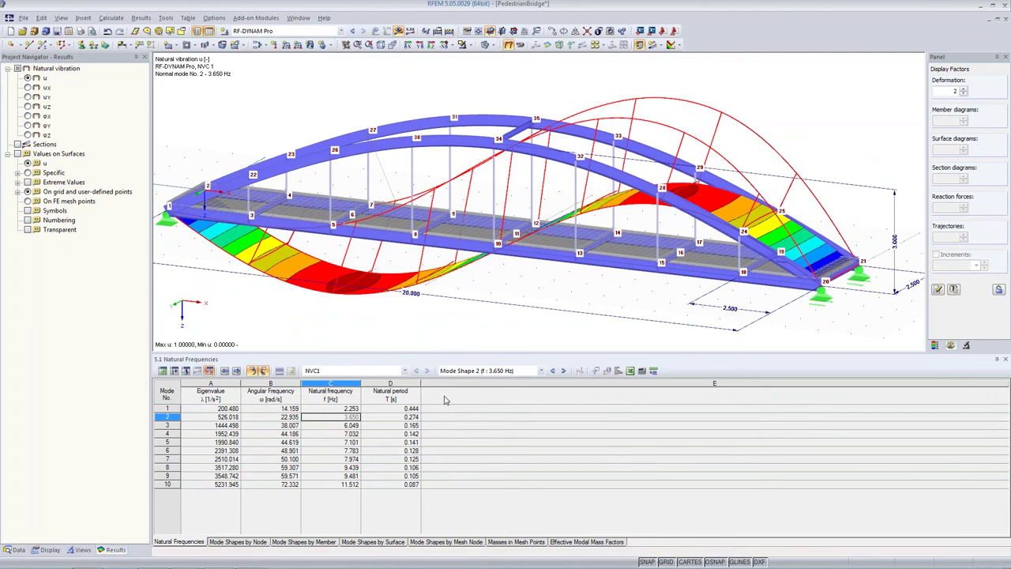
Examine mode shapes 3, 4 and 5 of the bridge from different viewing angles
{"action": "left_click", "coordinate": [346, 431]}
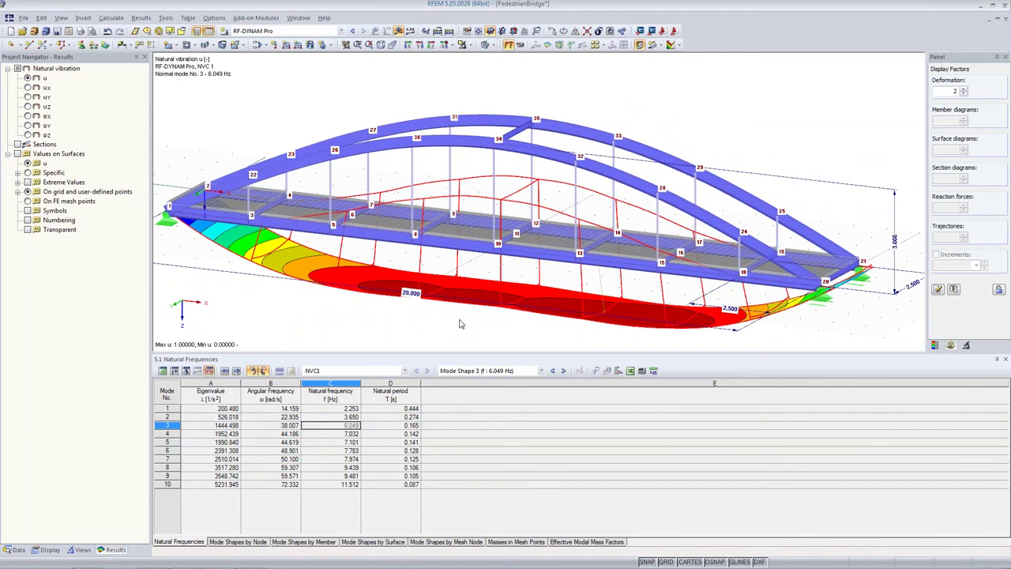
{"action": "middle_click_drag", "start_coordinate": [461, 324], "coordinate": [444, 343], "text": "ctrl"}
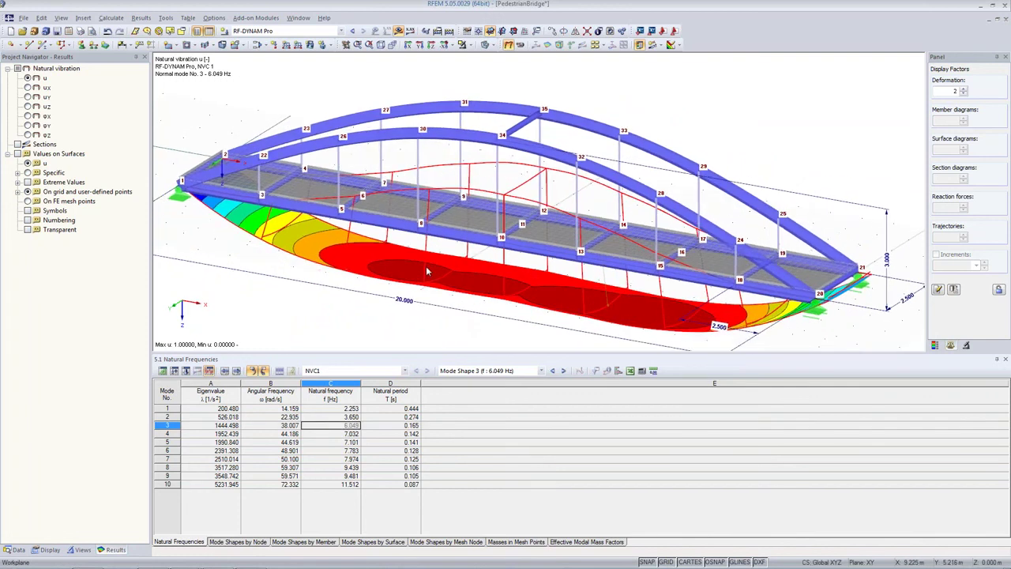
{"action": "left_click", "coordinate": [344, 435]}
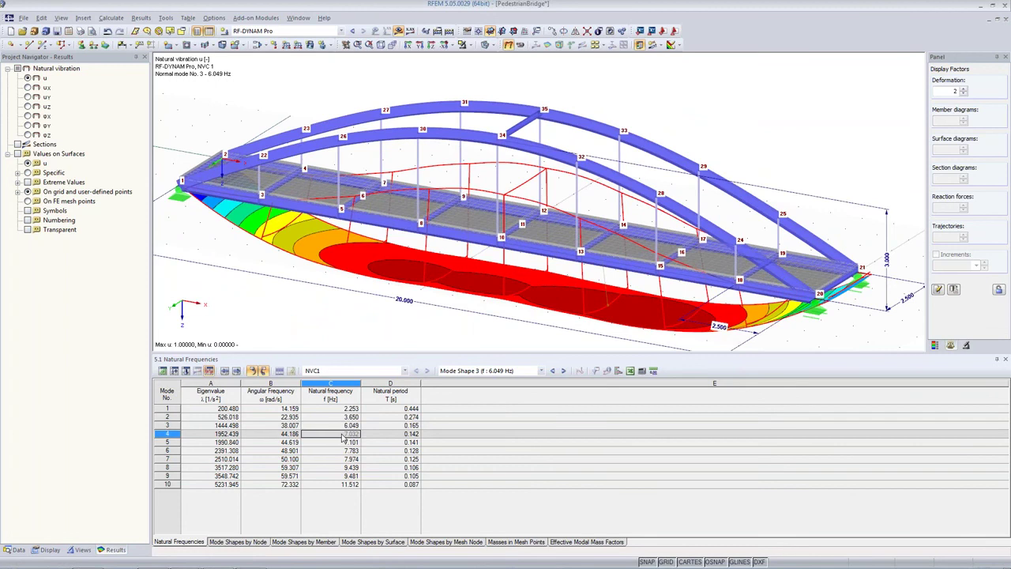
{"action": "middle_click_drag", "start_coordinate": [485, 273], "coordinate": [478, 331], "text": "ctrl"}
{"action": "left_click", "coordinate": [352, 442]}
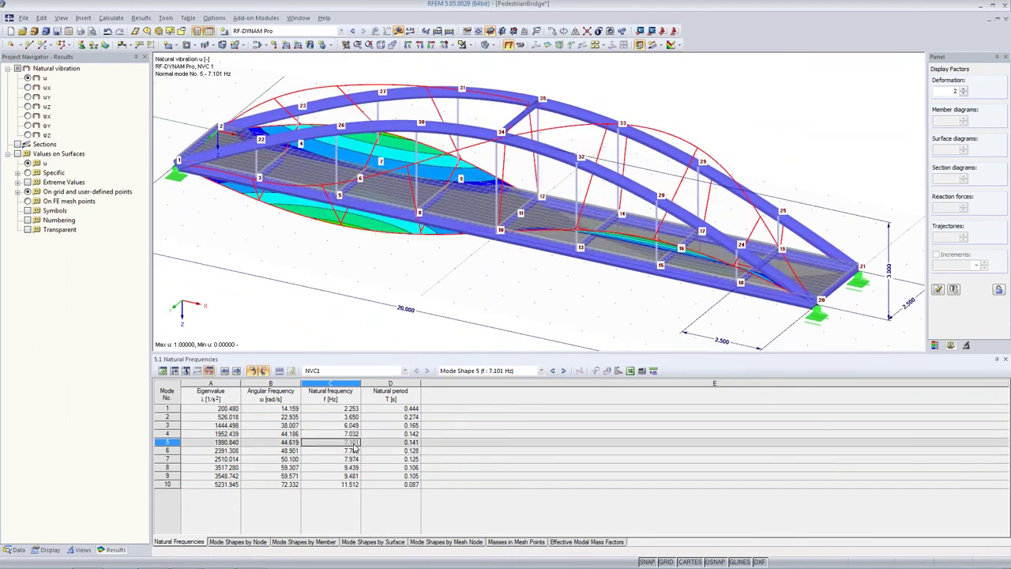
{"action": "middle_click_drag", "start_coordinate": [544, 310], "coordinate": [263, 261], "text": "ctrl"}
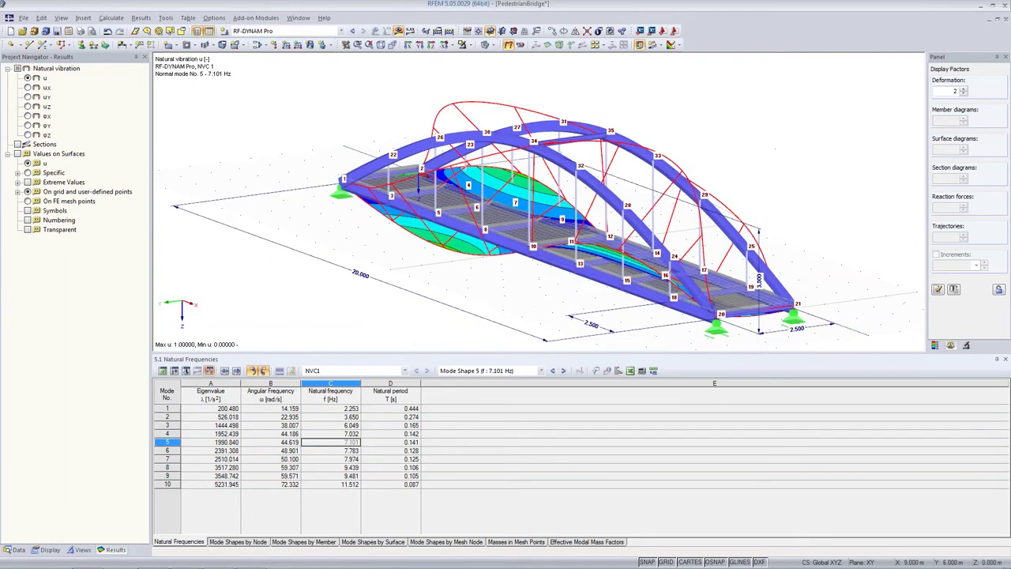
Examine mode shapes 6 to 10 from different viewing angles and return to mode shape 2
{"action": "left_click", "coordinate": [330, 450]}
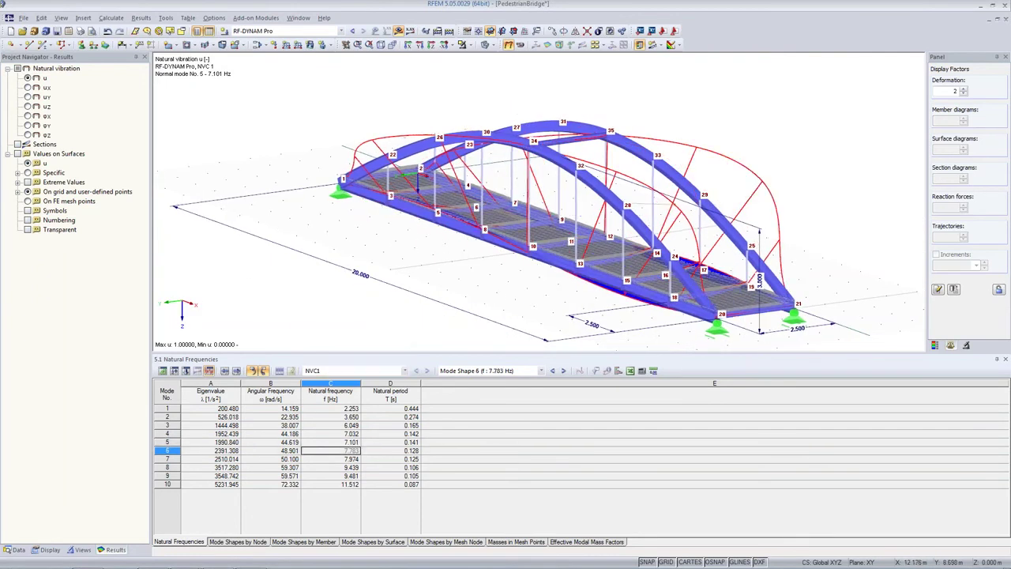
{"action": "middle_click_drag", "start_coordinate": [348, 348], "coordinate": [454, 245], "text": "ctrl"}
{"action": "left_click", "coordinate": [332, 459]}
{"action": "left_click", "coordinate": [353, 468]}
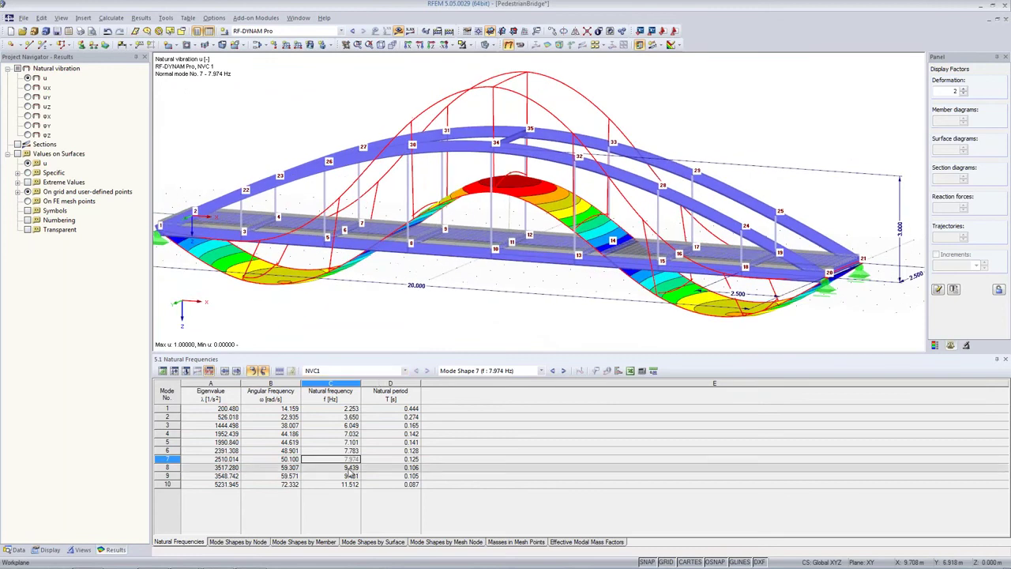
{"action": "middle_click_drag", "start_coordinate": [505, 323], "coordinate": [208, 282], "text": "ctrl"}
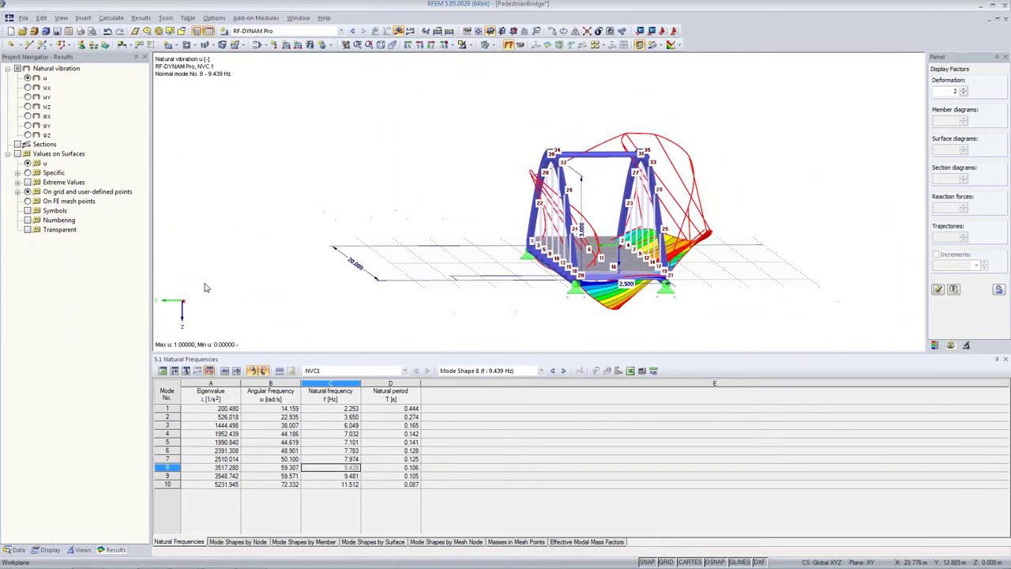
{"action": "left_click", "coordinate": [334, 476]}
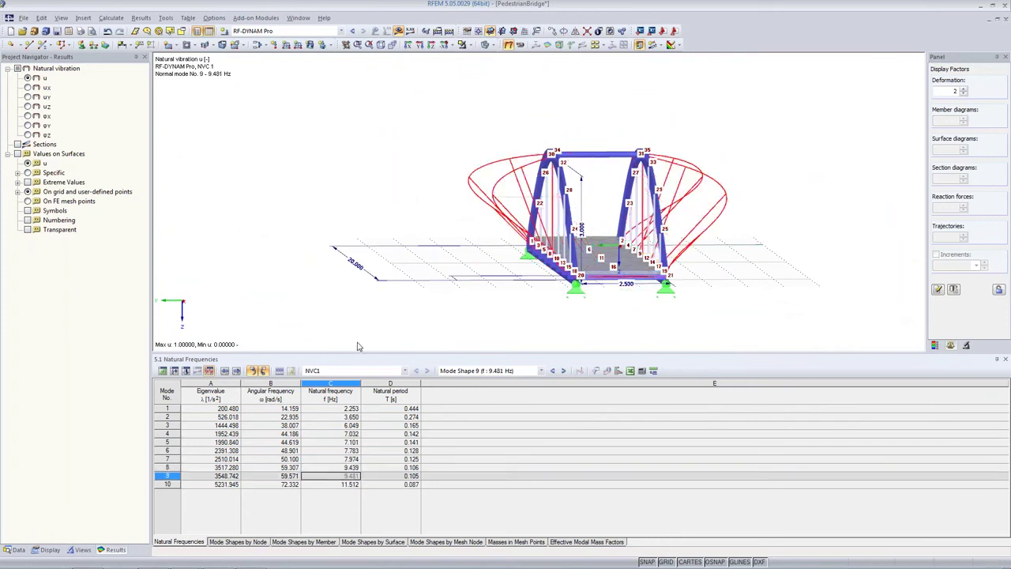
{"action": "middle_click_drag", "start_coordinate": [372, 273], "coordinate": [634, 423], "text": "ctrl"}
{"action": "left_click", "coordinate": [348, 484]}
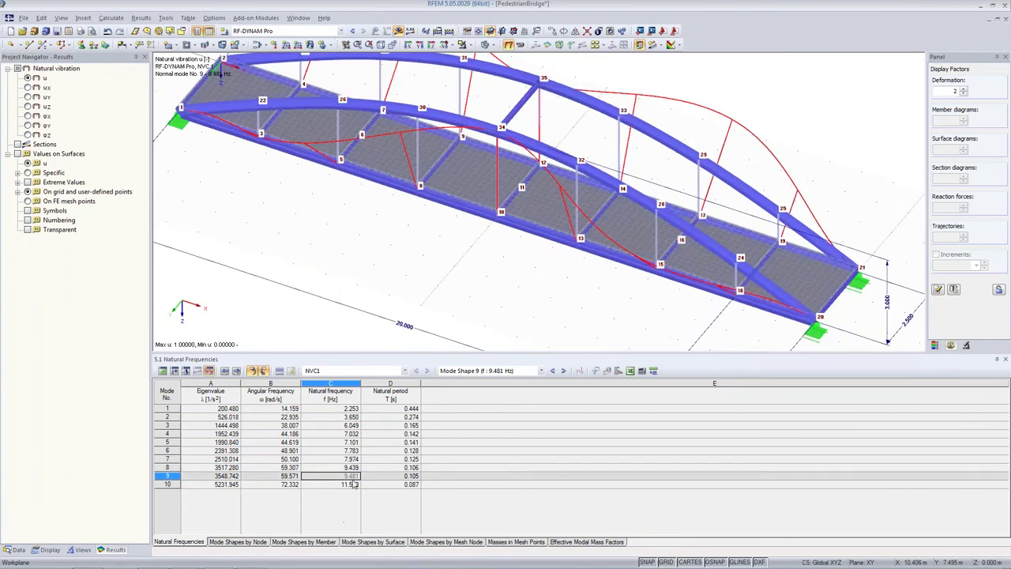
{"action": "middle_click_drag", "start_coordinate": [430, 324], "coordinate": [143, 172], "text": "ctrl"}
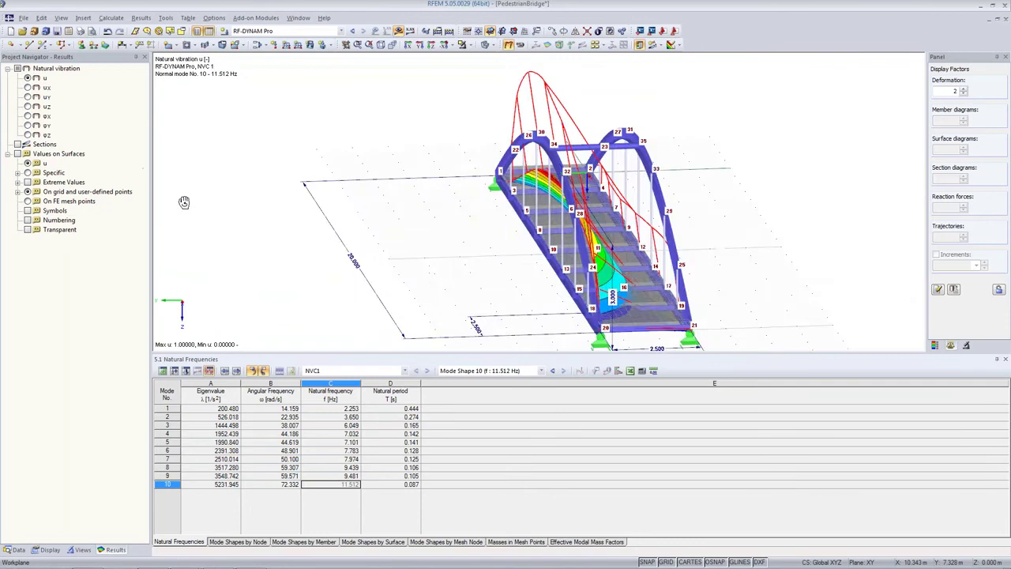
{"action": "left_click", "coordinate": [345, 417]}
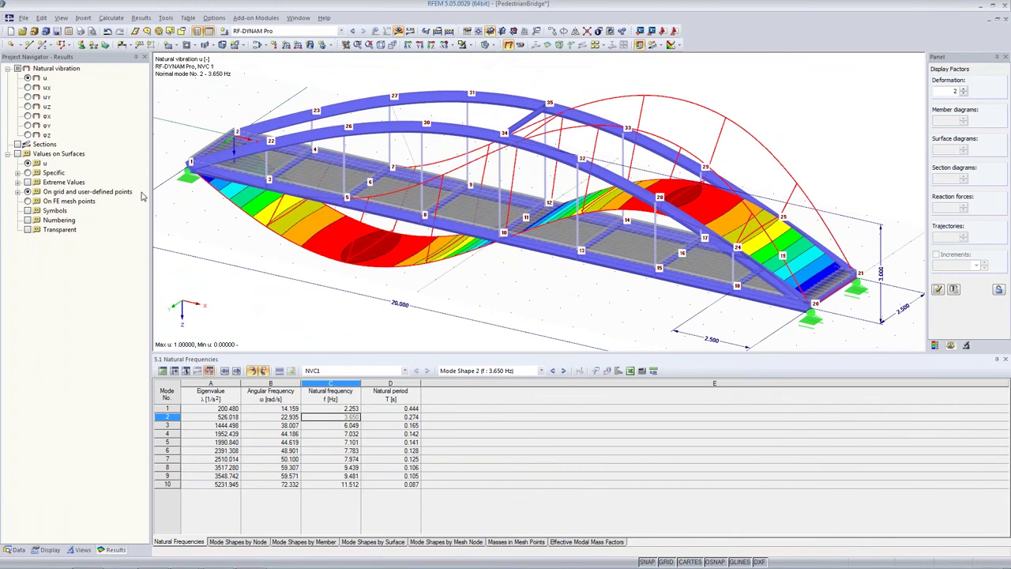
Switch to the TimeHistoryAnalysis slide show in PowerPoint and advance to the Walking – Vertical Excitation slide
{"action": "mouse_move", "coordinate": [183, 558]}
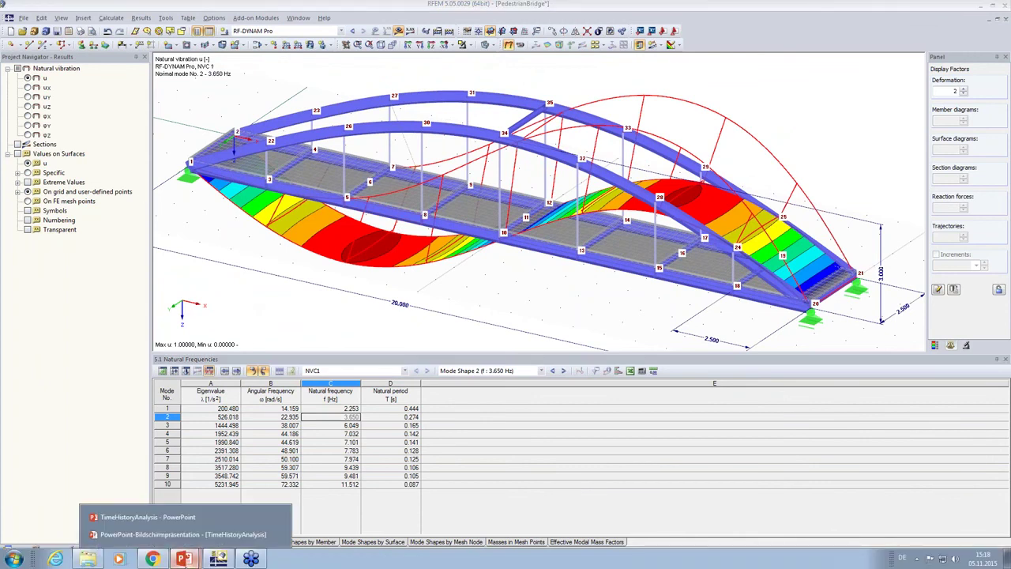
{"action": "left_click", "coordinate": [181, 534]}
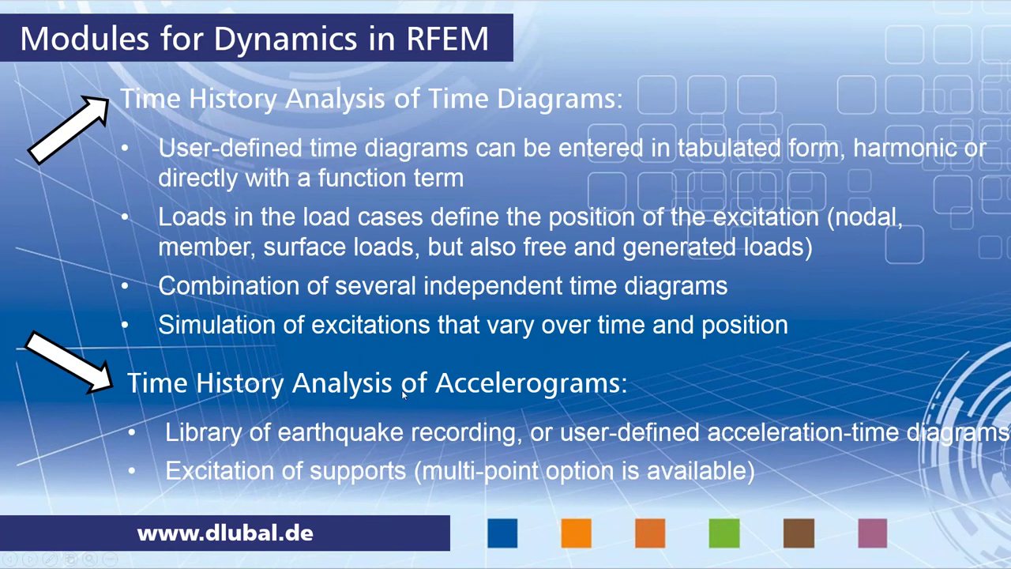
{"action": "left_click", "coordinate": [402, 394]}
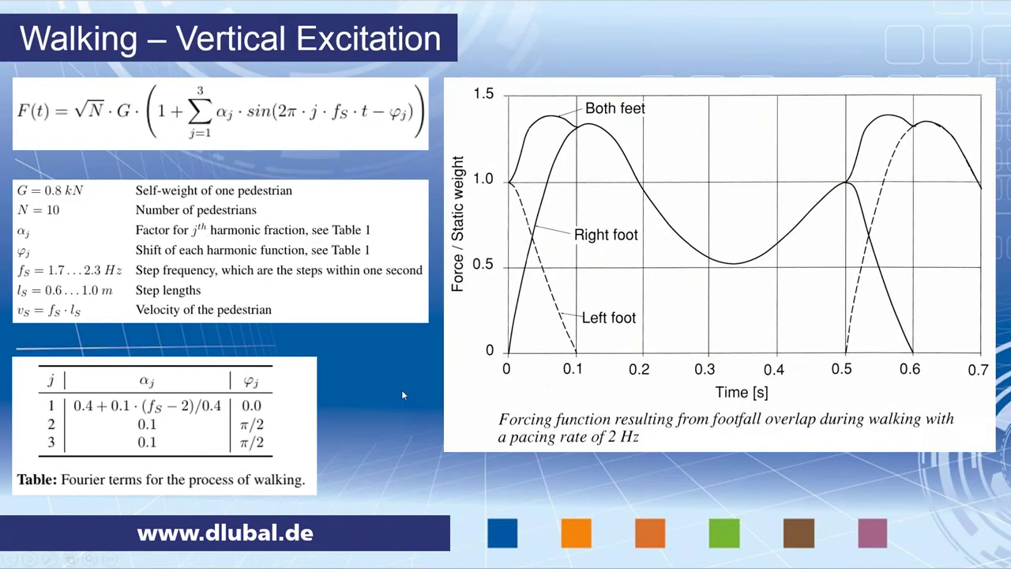
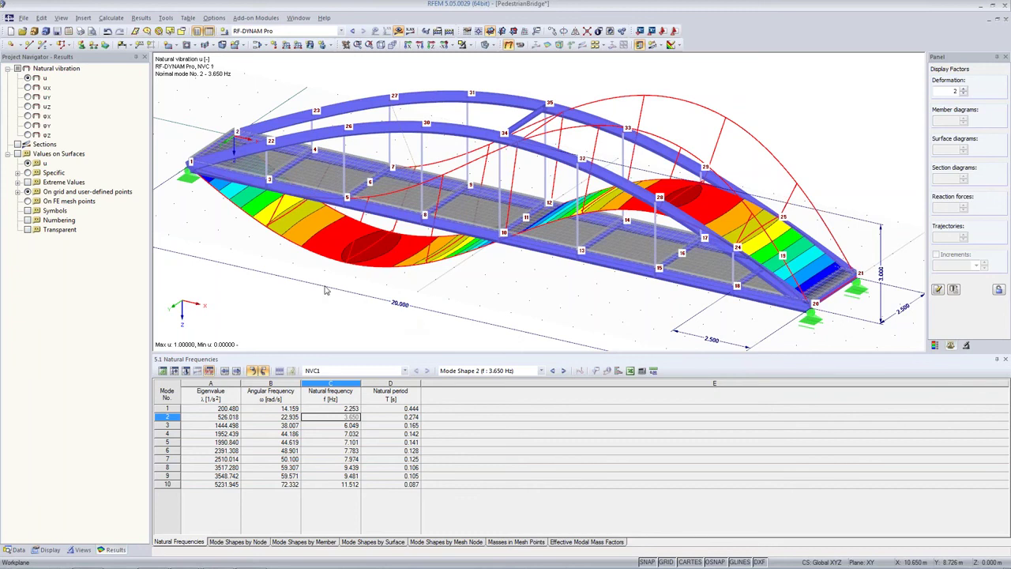
Back in RFEM, start the RF-MOVE-Surfaces add-on module from the favorite add-on modules in the project data
{"action": "mouse_move", "coordinate": [347, 194]}
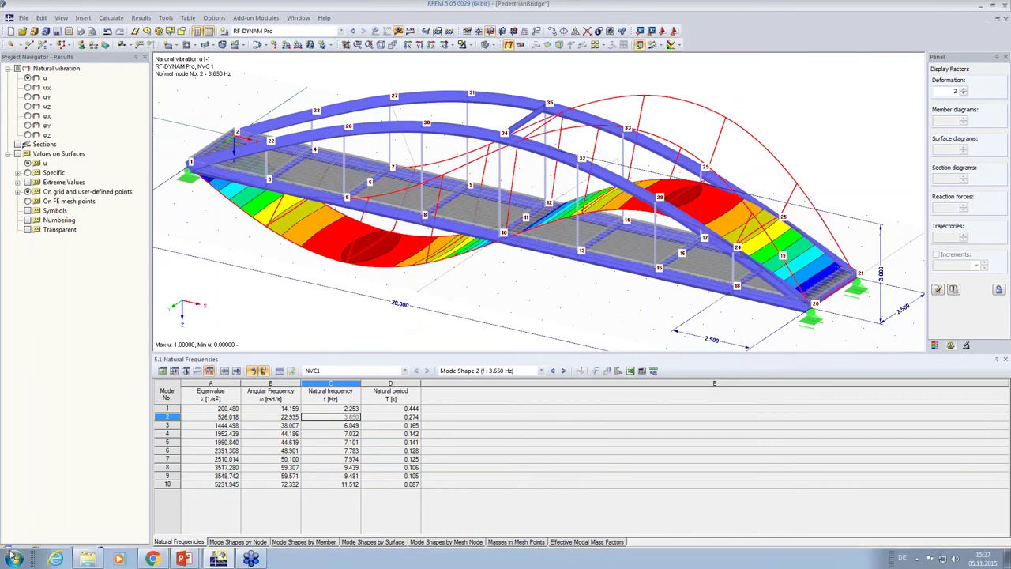
{"action": "left_click", "coordinate": [18, 549]}
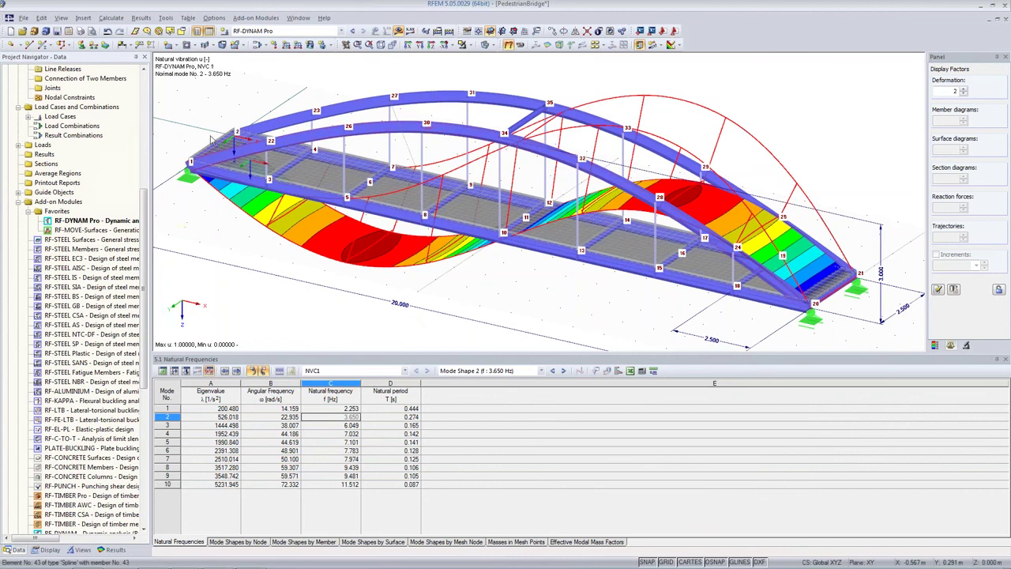
{"action": "mouse_move", "coordinate": [215, 147]}
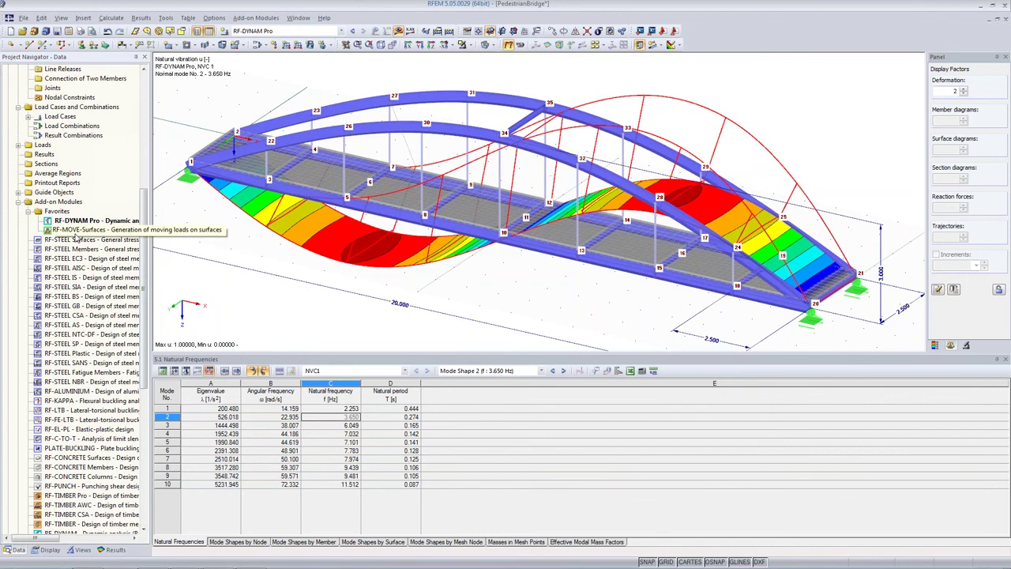
{"action": "left_click", "coordinate": [75, 229]}
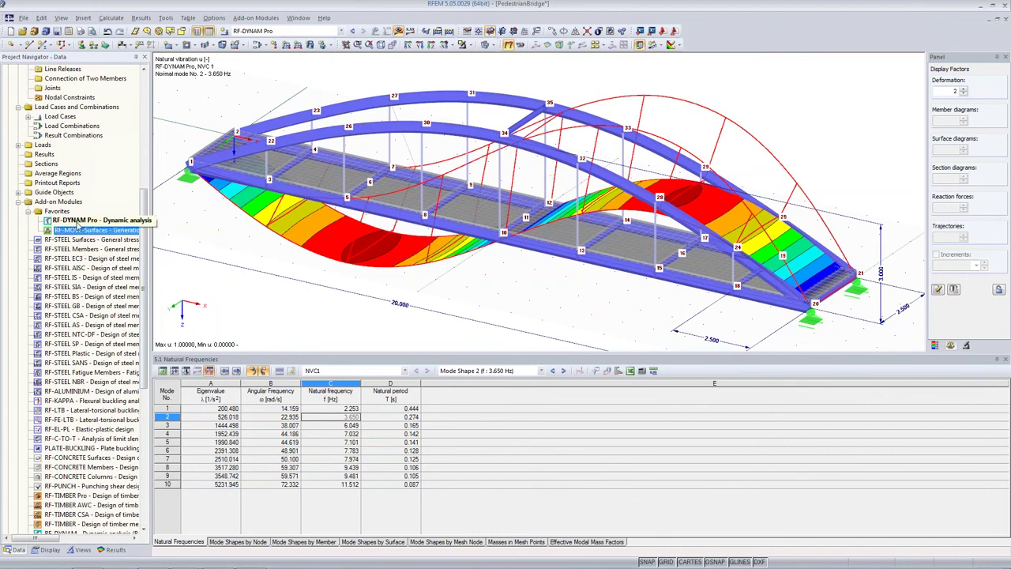
{"action": "right_click", "coordinate": [78, 221]}
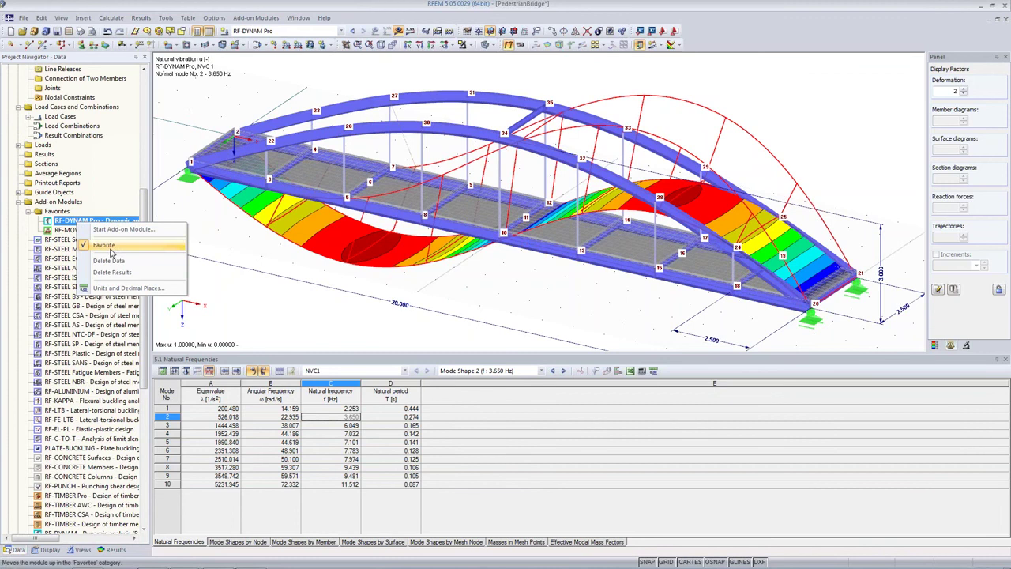
{"action": "left_click", "coordinate": [62, 231]}
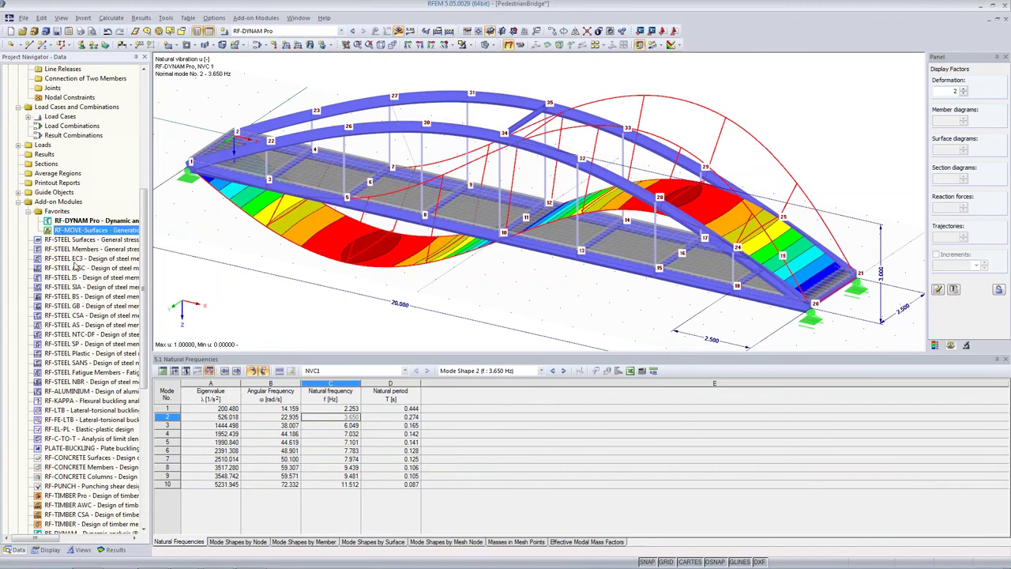
{"action": "double_click", "coordinate": [83, 231]}
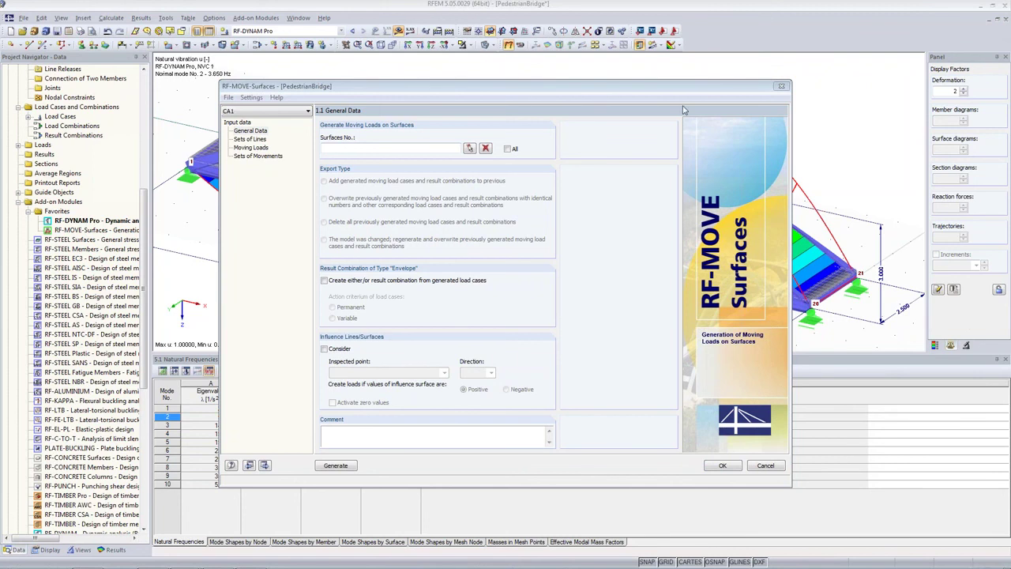
Choose all surfaces for generating the moving loads in case CA1 and open the Sets of Lines input
{"action": "left_click", "coordinate": [662, 90]}
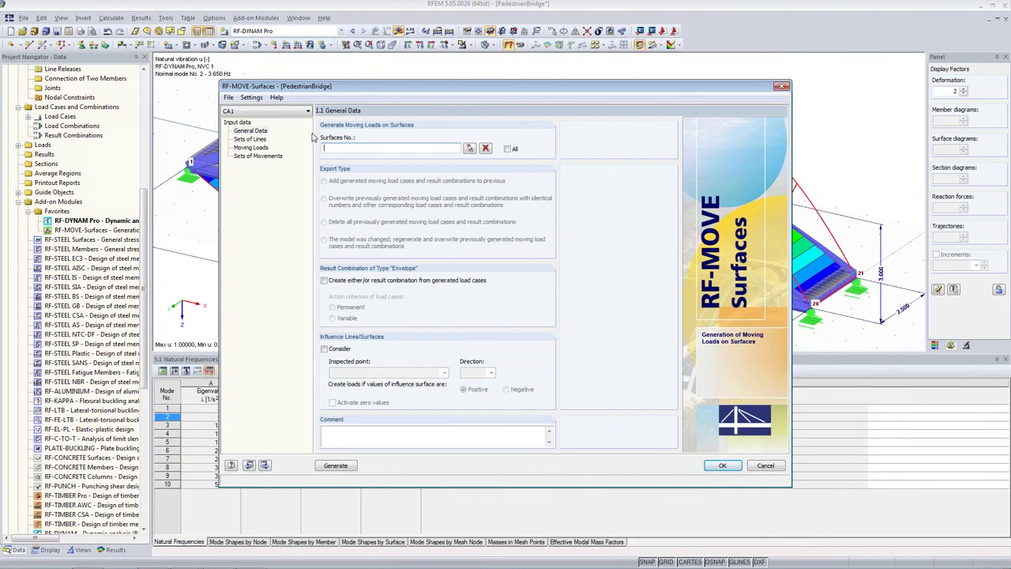
{"action": "left_click_drag", "start_coordinate": [357, 88], "coordinate": [351, 321]}
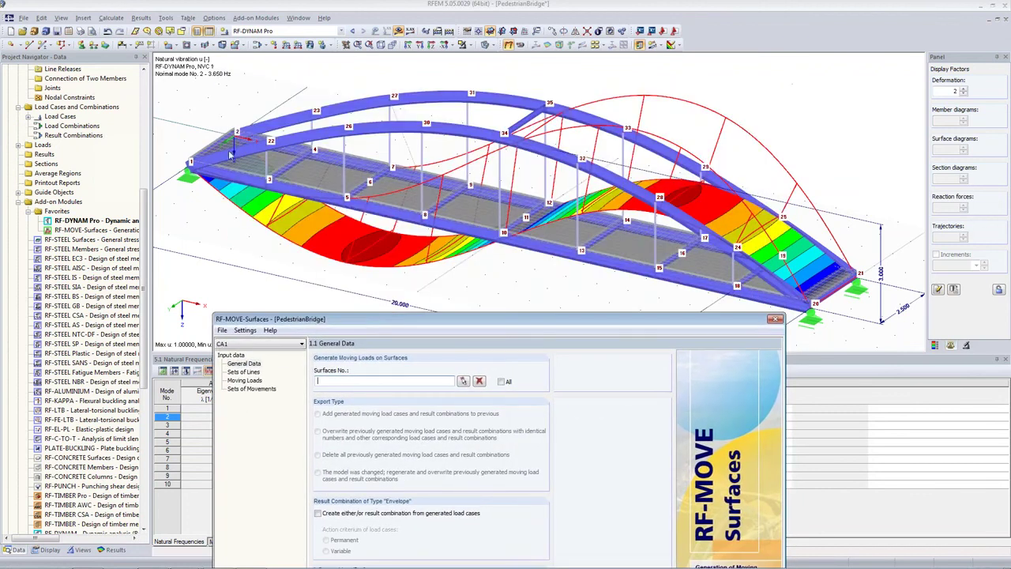
{"action": "left_click_drag", "start_coordinate": [510, 319], "coordinate": [507, 120]}
{"action": "left_click", "coordinate": [503, 182]}
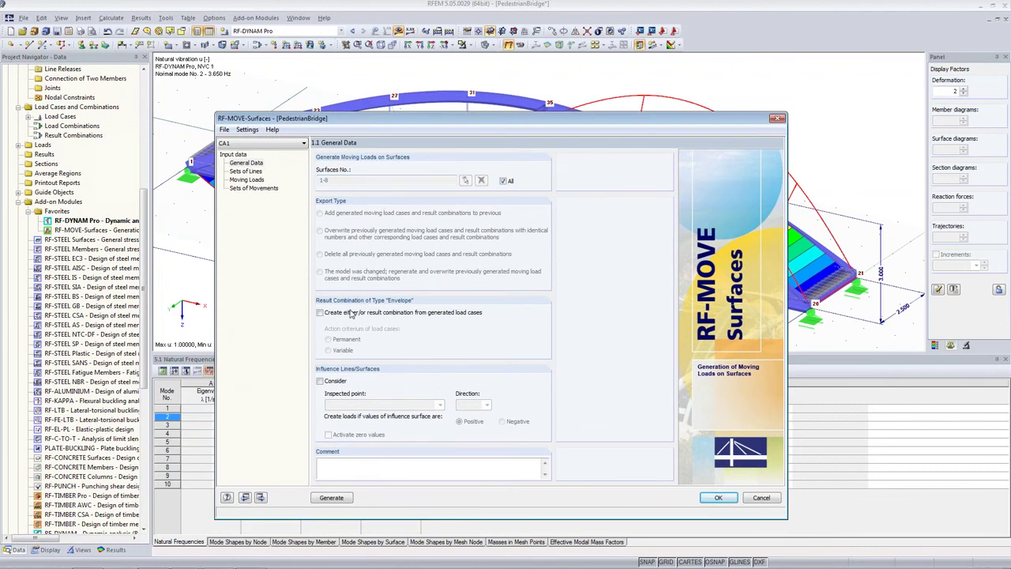
{"action": "left_click", "coordinate": [245, 172]}
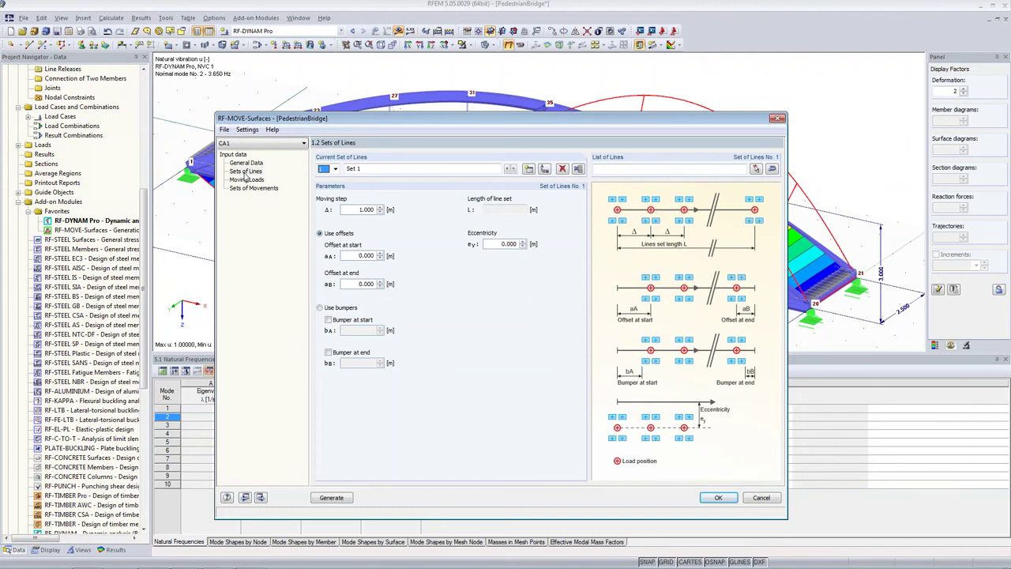
Name line set 1 "Right Foot" and set its moving step to 1.25 m
{"action": "left_click_drag", "start_coordinate": [336, 123], "coordinate": [222, 35]}
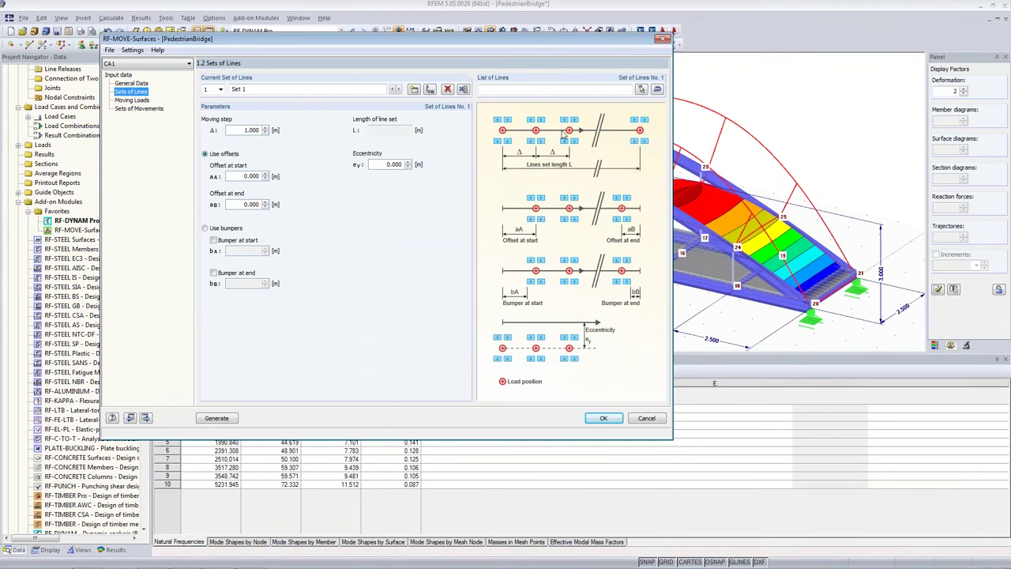
{"action": "left_click", "coordinate": [238, 88]}
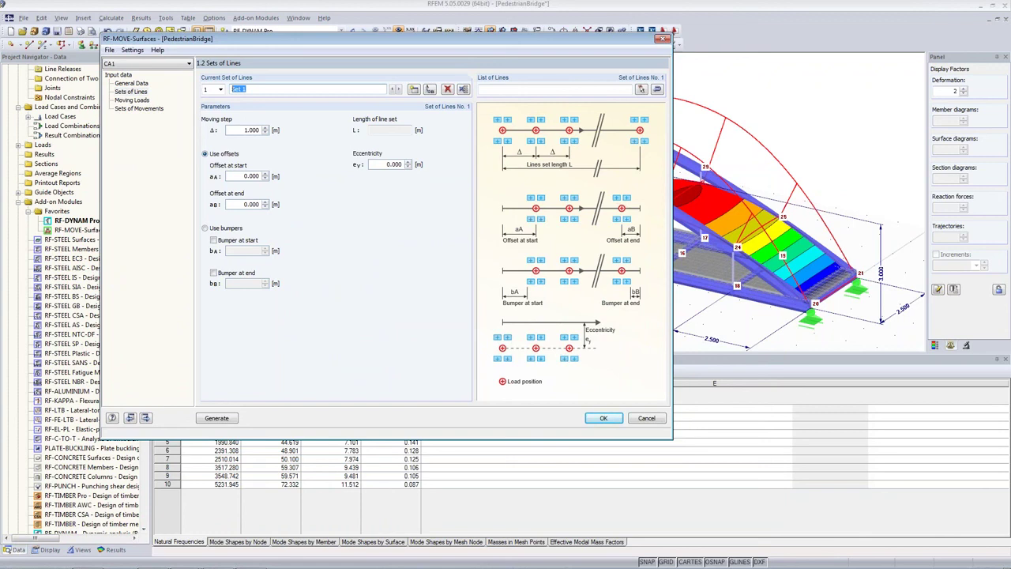
{"action": "type", "text": "Right Foot"}
{"action": "left_click", "coordinate": [233, 177]}
{"action": "type", "text": "1.25"}
{"action": "double_click", "coordinate": [251, 130]}
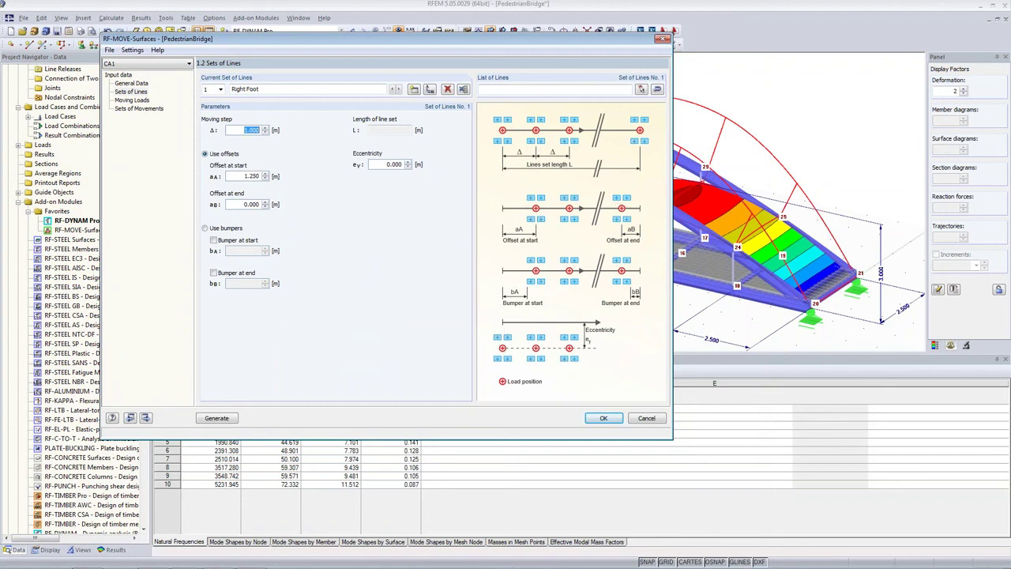
{"action": "type", "text": "1.25"}
Set the Right Foot line set's offsets at start and end to 0.625 m each
{"action": "key", "text": "Tab"}
{"action": "key", "text": "Tab"}
{"action": "type", "text": "0.625"}
{"action": "key", "text": "Tab"}
{"action": "type", "text": "0.6"}
{"action": "key", "text": "Tab"}
{"action": "type", "text": "25"}
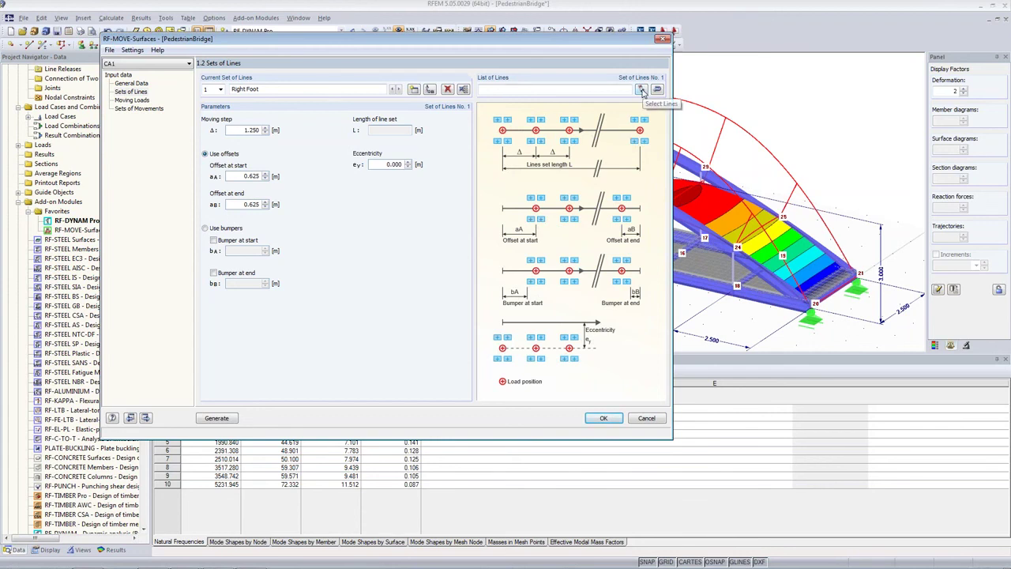
Assign lines 2, 5, 9, 12, 16, 19, 23 and 26 along the bridge's front edge to the Right Foot set
{"action": "left_click", "coordinate": [640, 89]}
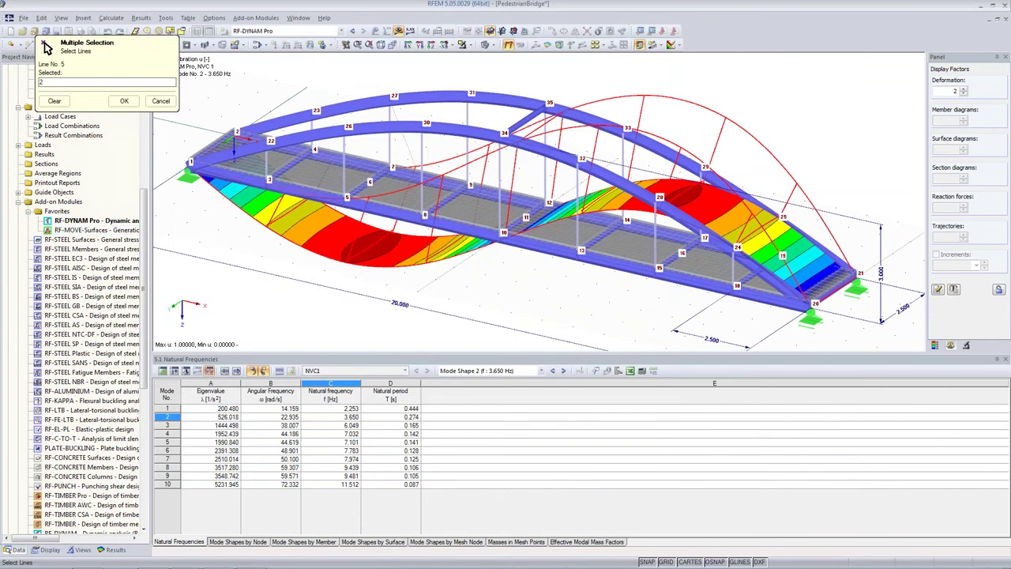
{"action": "left_click", "coordinate": [394, 213]}
{"action": "left_click", "coordinate": [477, 234]}
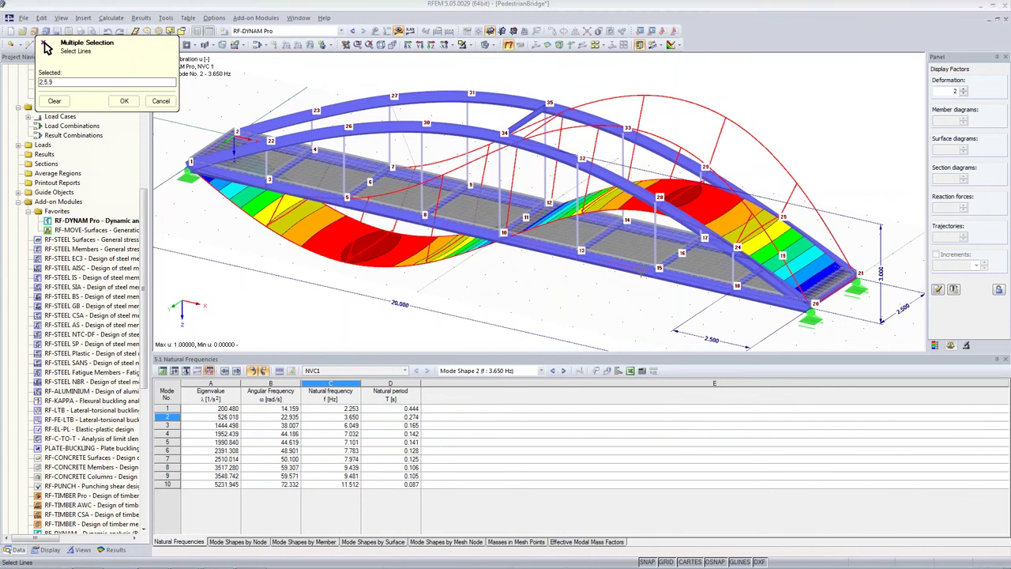
{"action": "left_click", "coordinate": [472, 232]}
{"action": "left_click", "coordinate": [558, 253]}
{"action": "left_click", "coordinate": [645, 274]}
{"action": "left_click", "coordinate": [706, 286]}
{"action": "left_click", "coordinate": [778, 302]}
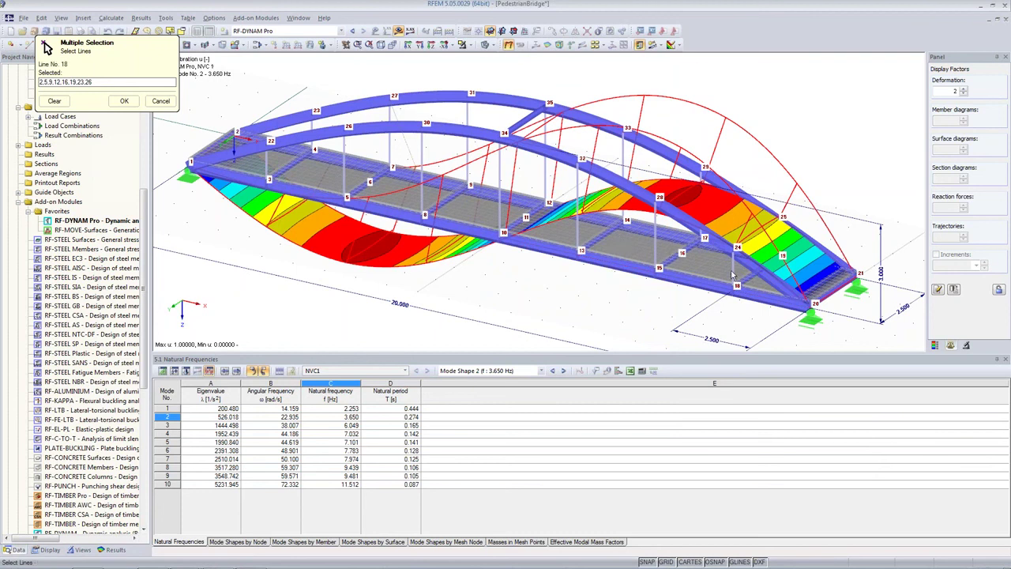
{"action": "left_click", "coordinate": [124, 101]}
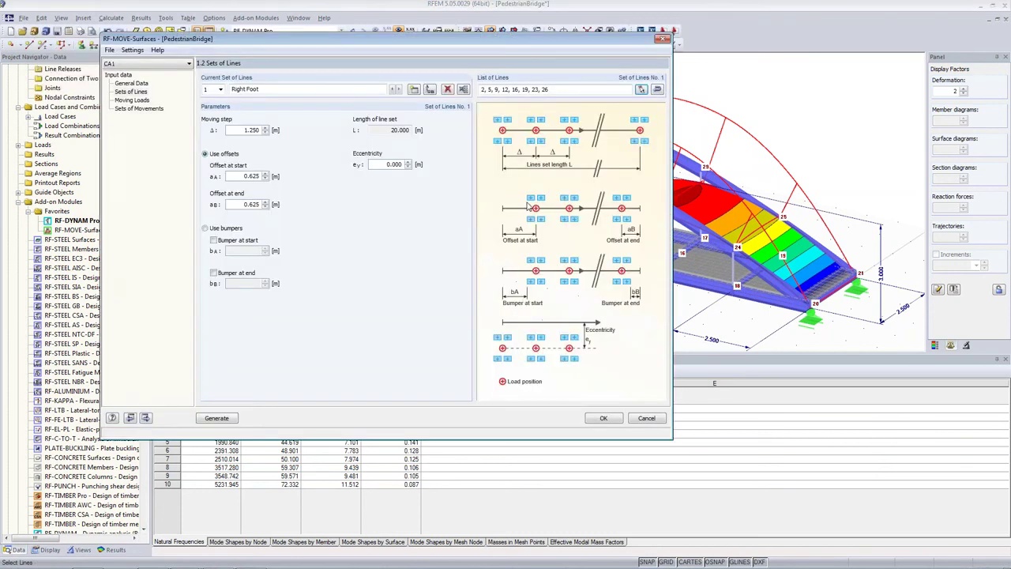
Set the Right Foot line set's eccentricity to -1.1 m
{"action": "double_click", "coordinate": [384, 165]}
{"action": "key", "text": "BackSpace"}
{"action": "type", "text": "-1.1"}
{"action": "key", "text": "Tab"}
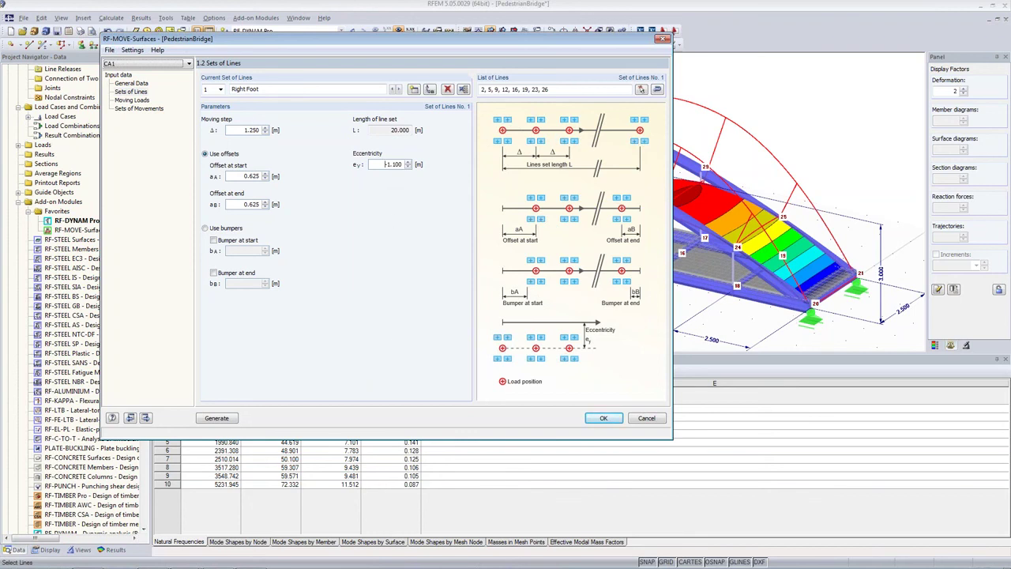
Create a second set of lines named "Left Foot" with a moving step of 1.25 m
{"action": "left_click", "coordinate": [414, 90]}
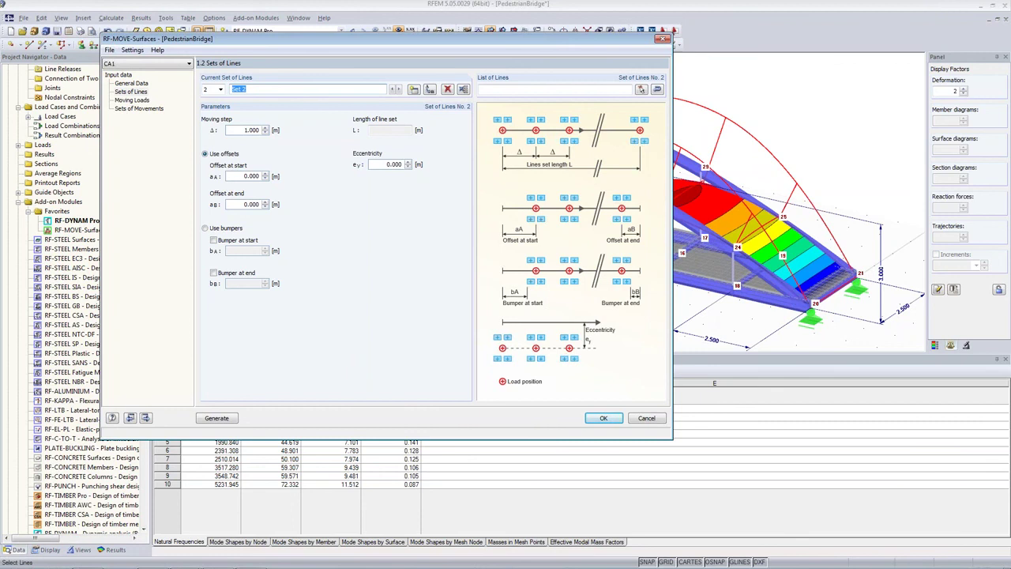
{"action": "type", "text": "Left Foot"}
{"action": "left_click", "coordinate": [236, 129]}
{"action": "type", "text": "1.25"}
Give the Left Foot line set start and end offsets of 1.25 m and an eccentricity of -1.4 m
{"action": "key", "text": "Tab"}
{"action": "key", "text": "Tab"}
{"action": "type", "text": "1.25"}
{"action": "key", "text": "Tab"}
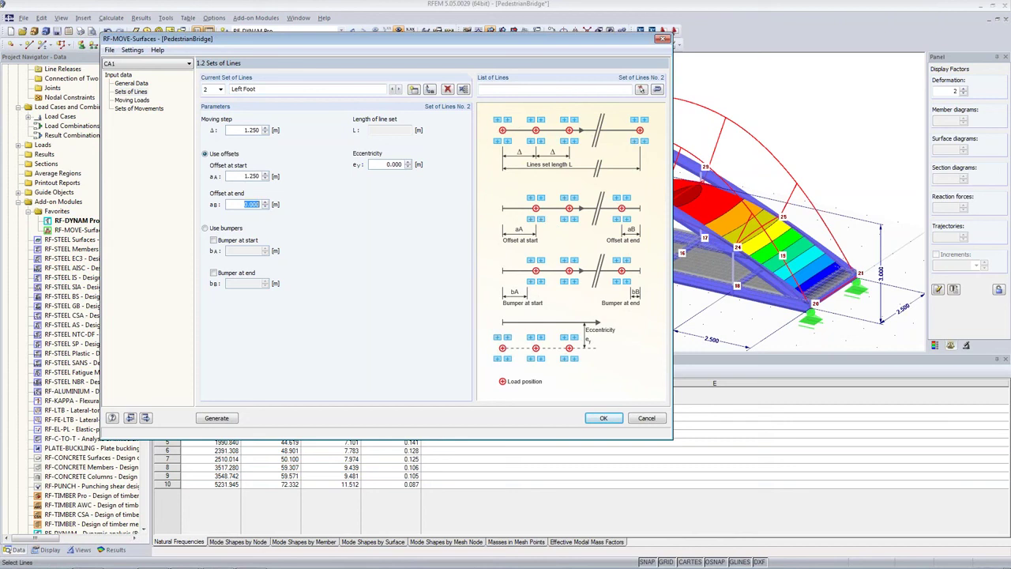
{"action": "type", "text": "1.25"}
{"action": "left_click_drag", "start_coordinate": [383, 164], "coordinate": [451, 164]}
{"action": "type", "text": "-1."}
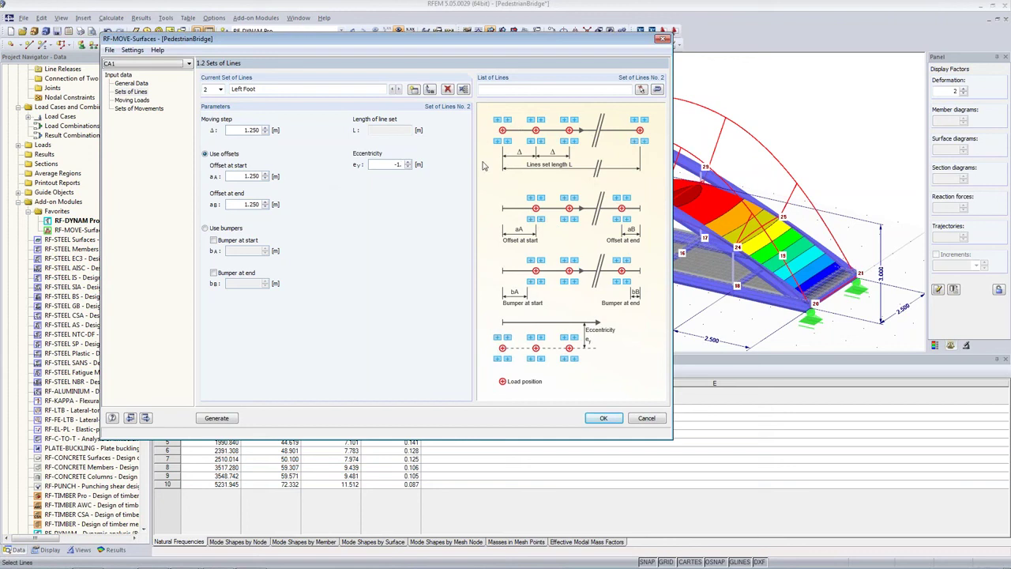
{"action": "type", "text": "400"}
{"action": "left_click", "coordinate": [130, 100]}
{"action": "left_click", "coordinate": [392, 264]}
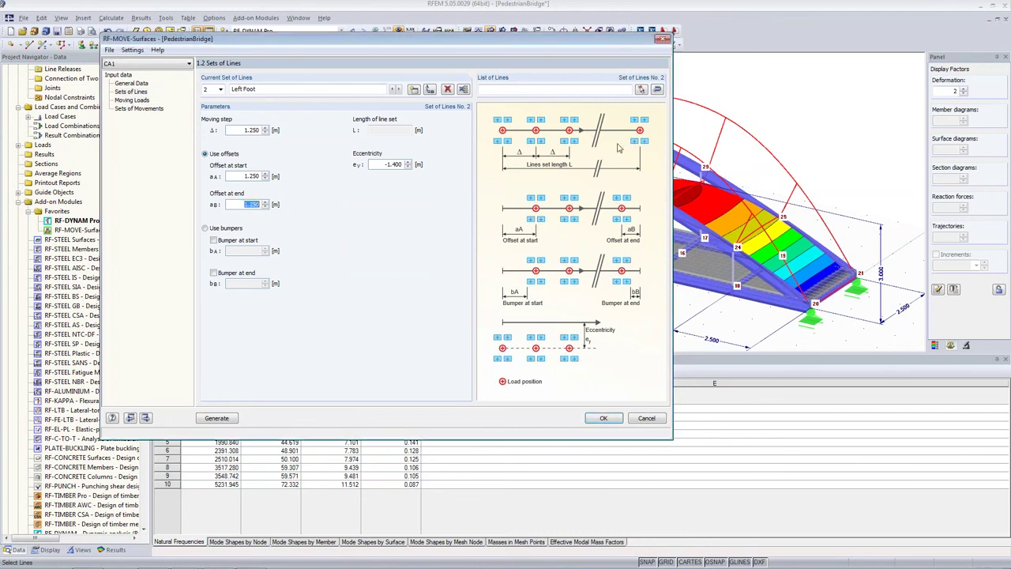
Pick lines 2, 5, 9, 12, 16, 19, 23 and 26 in the model for the Left Foot set
{"action": "left_click", "coordinate": [641, 89]}
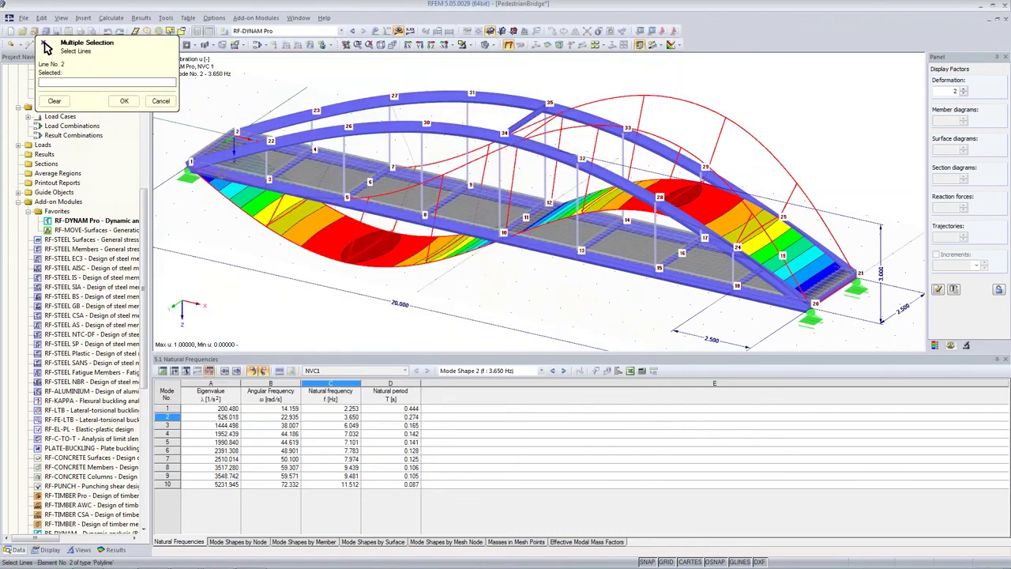
{"action": "left_click", "coordinate": [227, 176]}
{"action": "left_click", "coordinate": [306, 193]}
{"action": "left_click", "coordinate": [385, 209]}
{"action": "left_click", "coordinate": [465, 227]}
{"action": "left_click", "coordinate": [543, 244]}
{"action": "left_click", "coordinate": [622, 262]}
{"action": "left_click", "coordinate": [701, 278]}
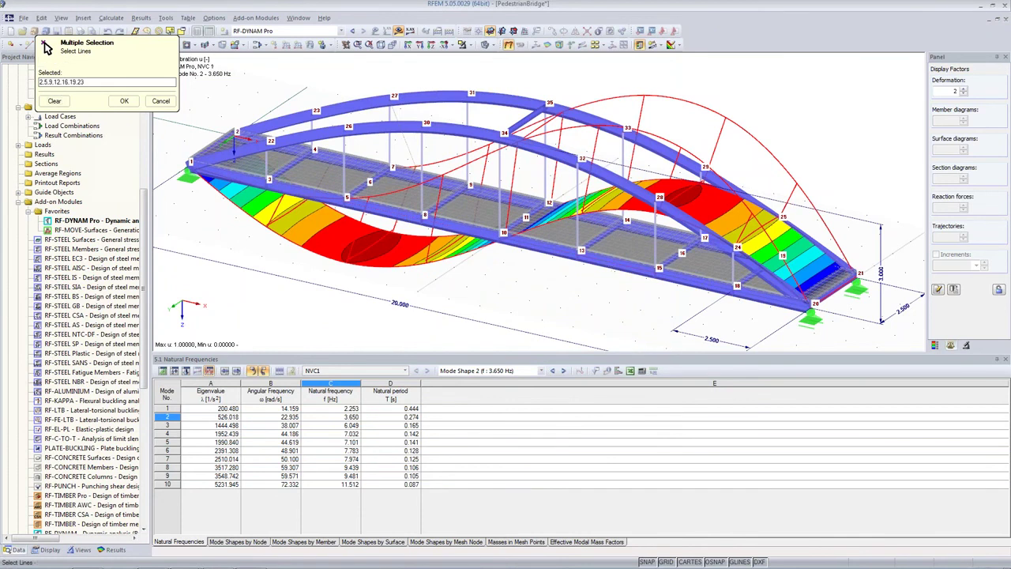
{"action": "left_click", "coordinate": [774, 294]}
{"action": "left_click", "coordinate": [124, 101]}
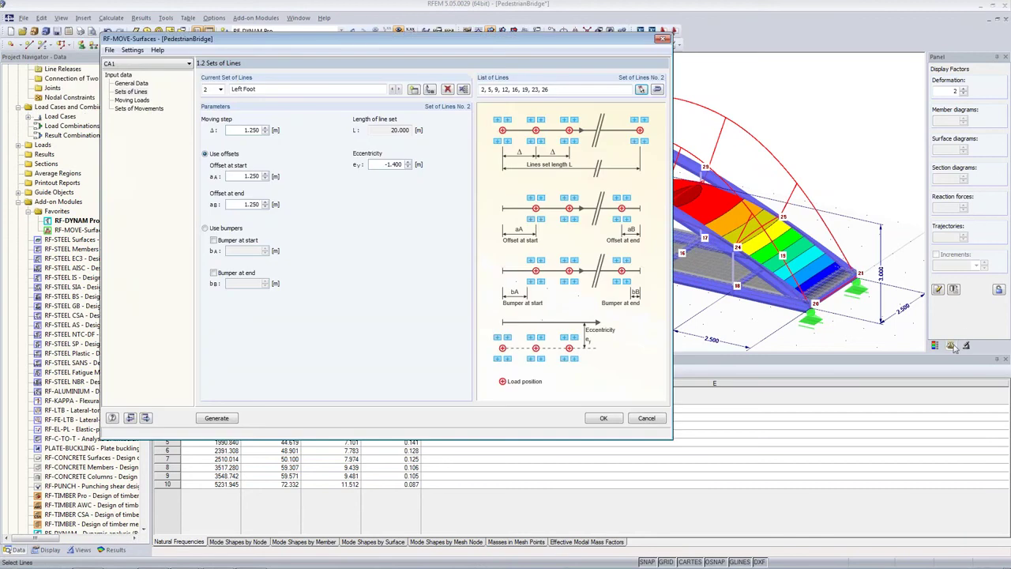
Name the first set of moving loads "Both Feet" and set its concentrated global Z force to 1 kN
{"action": "left_click", "coordinate": [876, 365]}
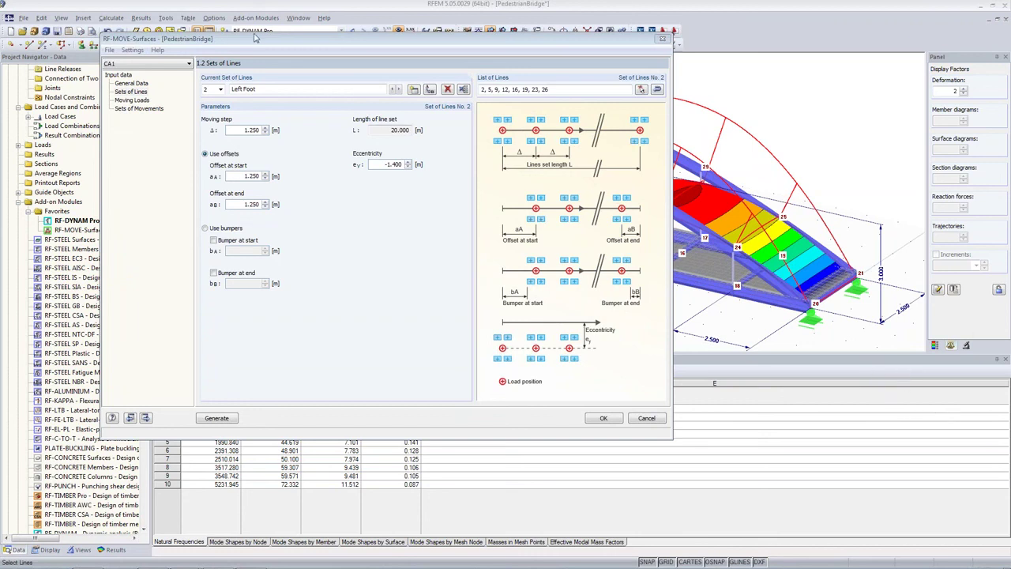
{"action": "left_click_drag", "start_coordinate": [262, 43], "coordinate": [267, 68]}
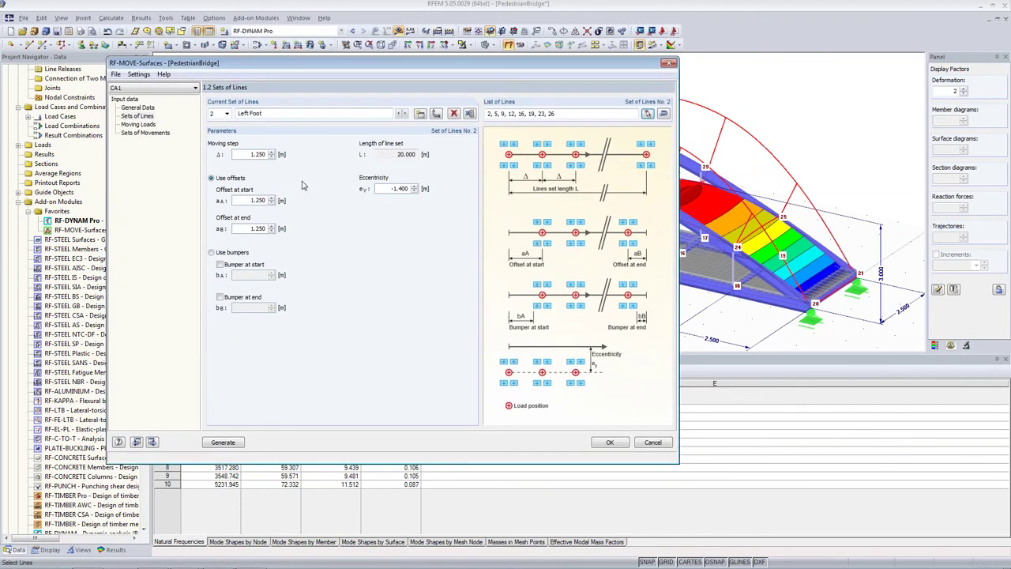
{"action": "left_click", "coordinate": [134, 124]}
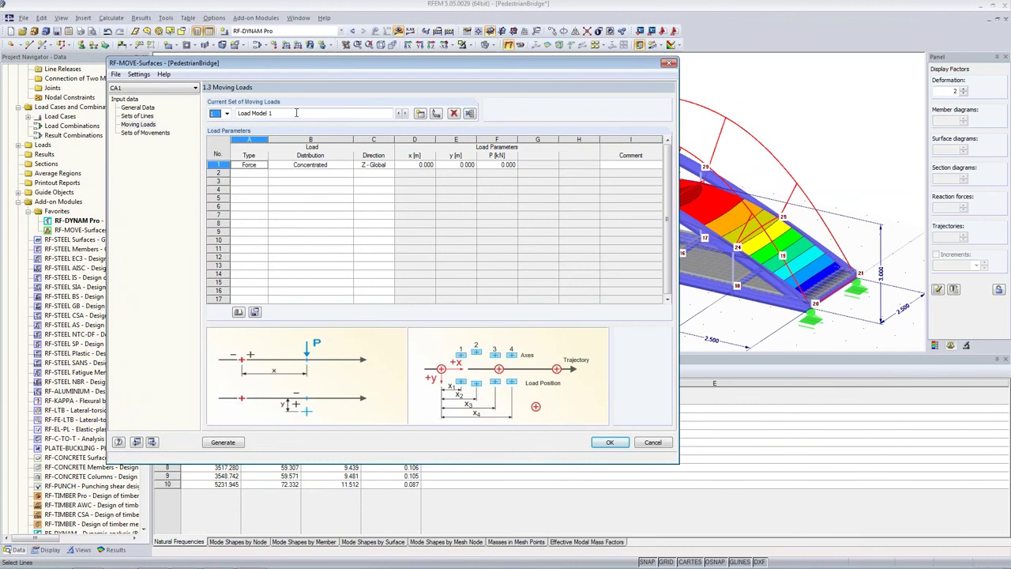
{"action": "left_click", "coordinate": [296, 113]}
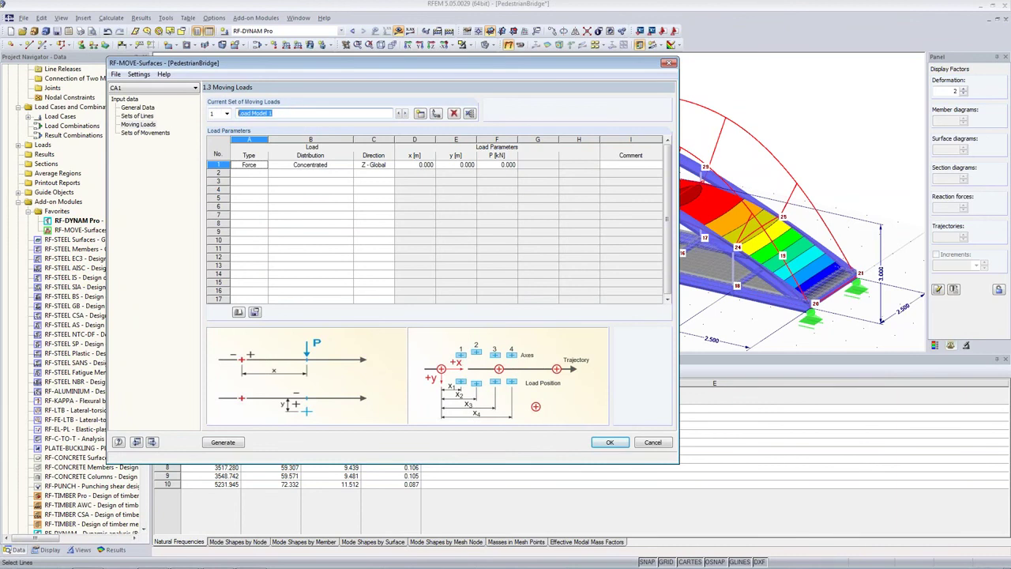
{"action": "type", "text": "Both Feet"}
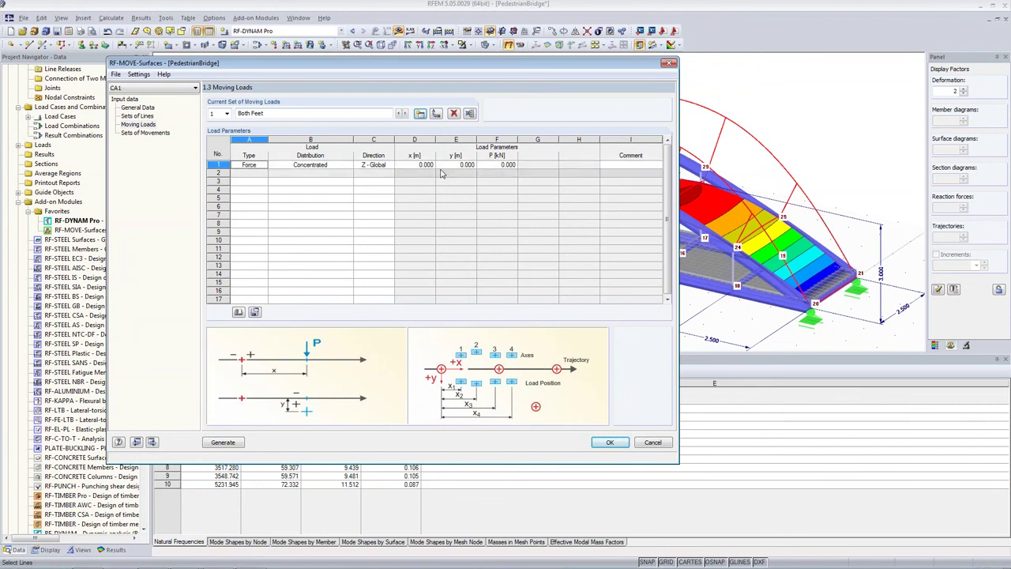
{"action": "left_click", "coordinate": [486, 165]}
{"action": "type", "text": "1"}
{"action": "key", "text": "Return"}
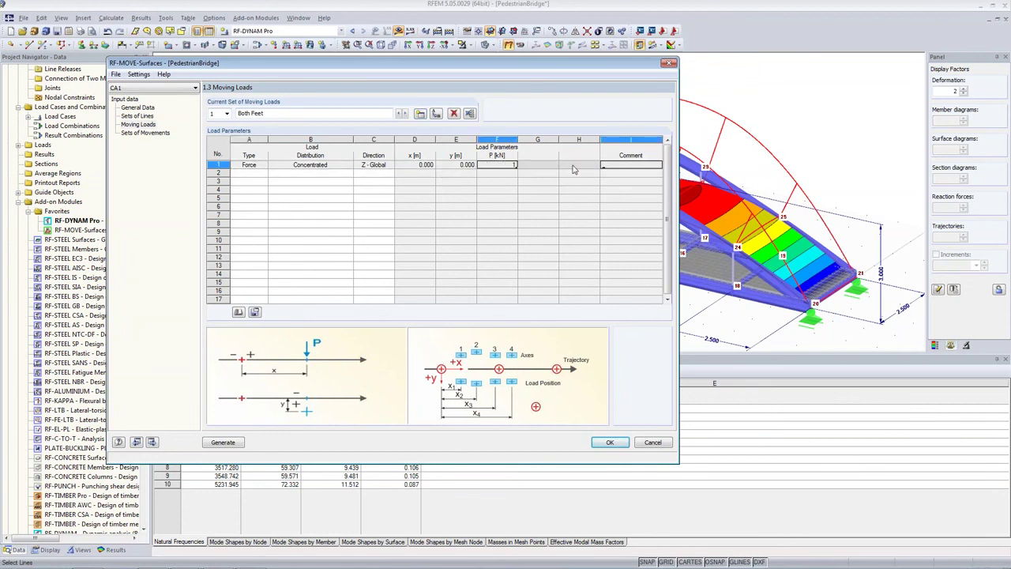
{"action": "left_click", "coordinate": [489, 164]}
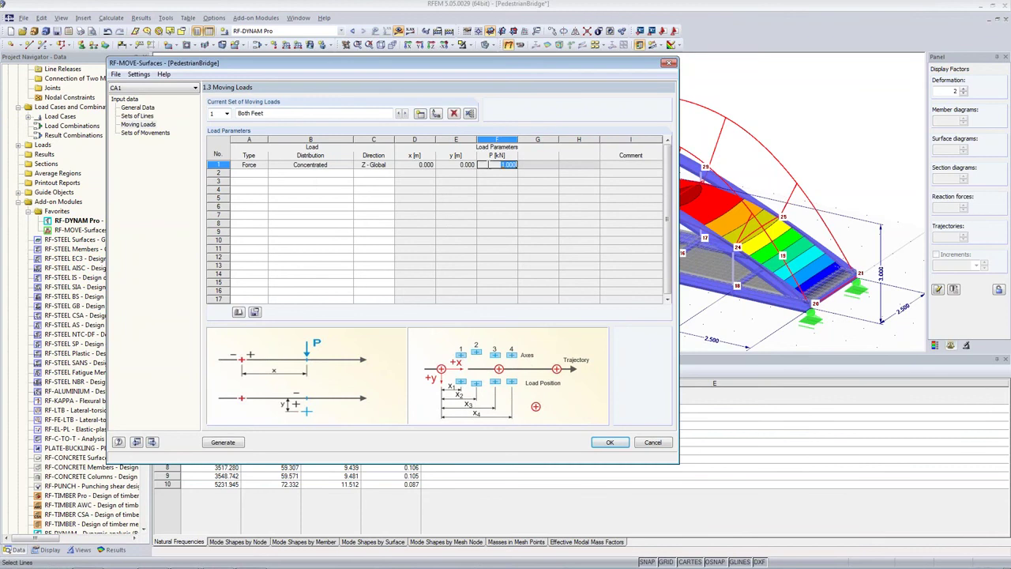
Name the first set of movements "Right Foot" and assign it the Right Foot lines and the Both Feet moving load
{"action": "left_click_drag", "start_coordinate": [467, 71], "coordinate": [468, 110]}
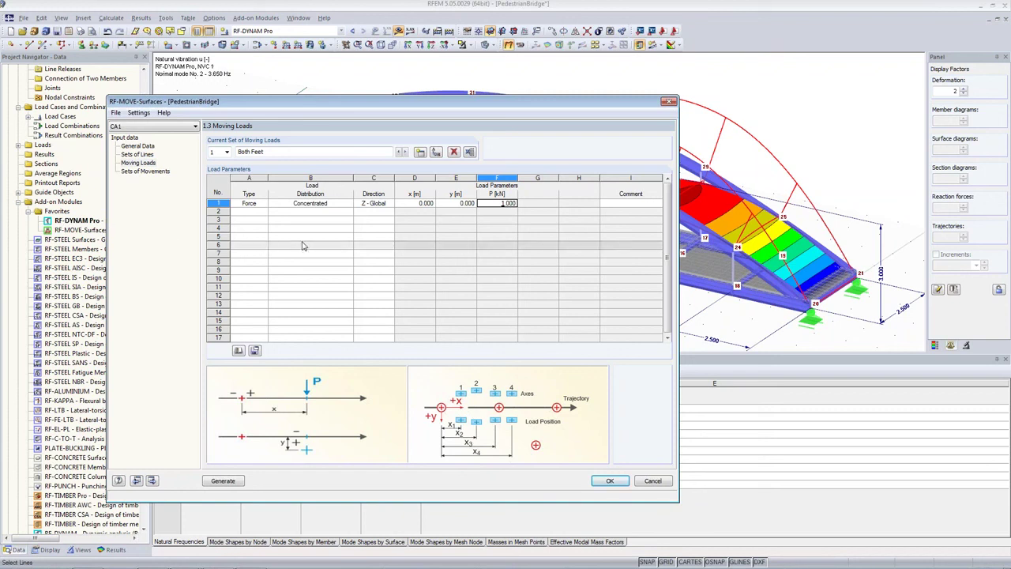
{"action": "left_click", "coordinate": [154, 172]}
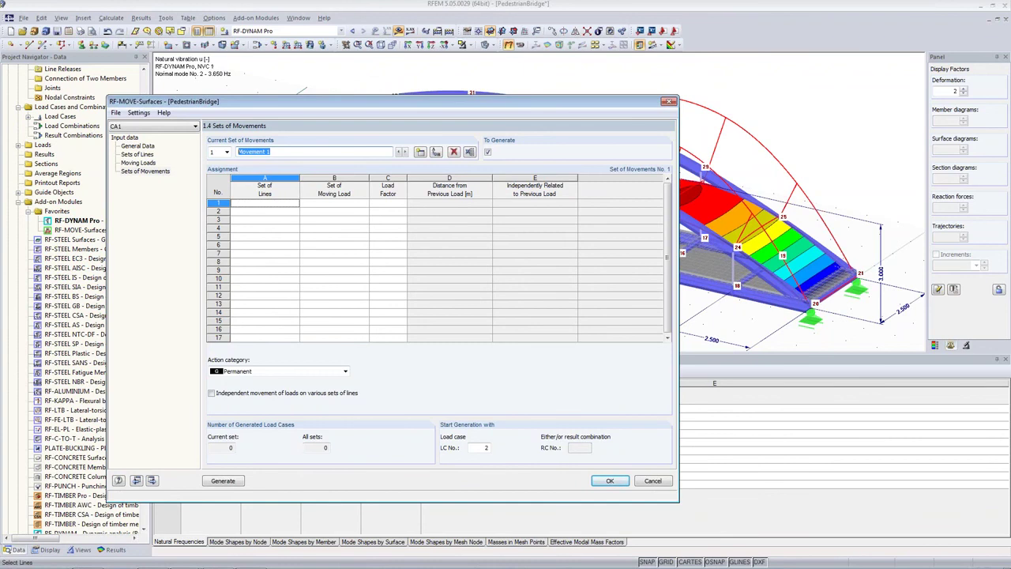
{"action": "type", "text": "Right Foot"}
{"action": "left_click", "coordinate": [293, 203]}
{"action": "left_click", "coordinate": [296, 204]}
{"action": "left_click", "coordinate": [285, 212]}
{"action": "left_click", "coordinate": [319, 206]}
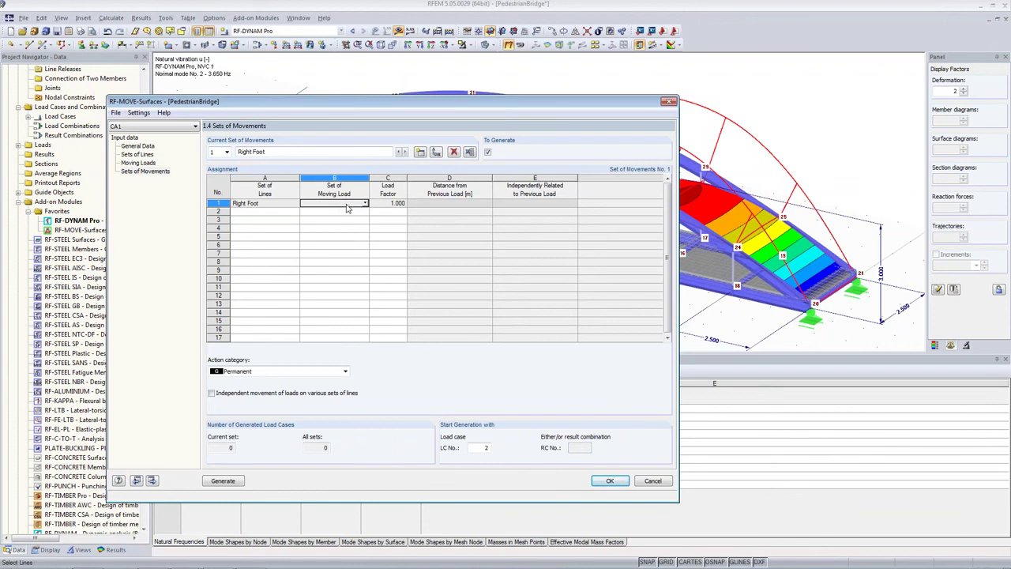
{"action": "left_click", "coordinate": [364, 203]}
{"action": "left_click", "coordinate": [352, 211]}
Set the Right Foot movement's action category to Earthquake
{"action": "left_click", "coordinate": [278, 373]}
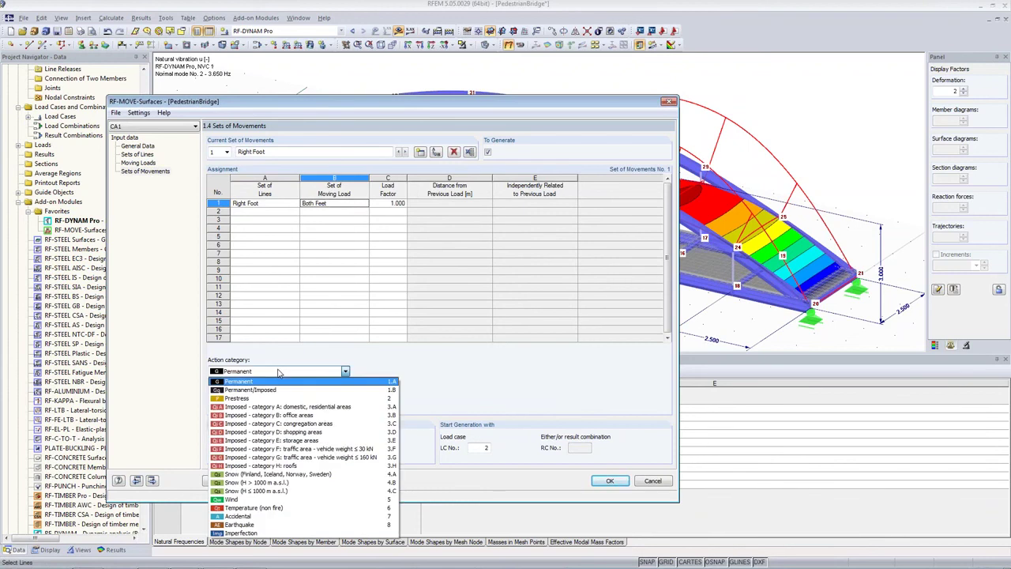
{"action": "left_click", "coordinate": [245, 525]}
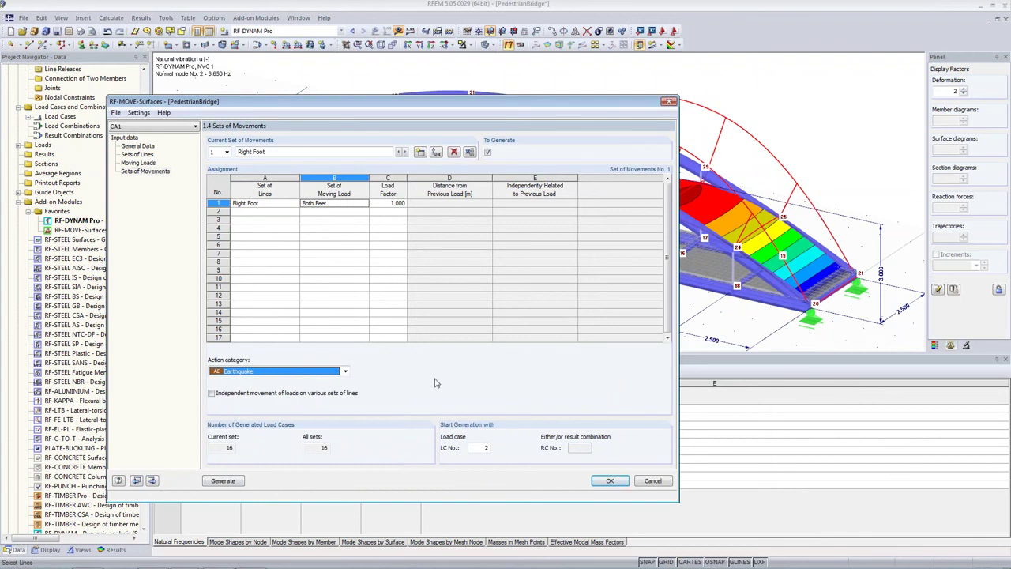
{"action": "left_click", "coordinate": [320, 371]}
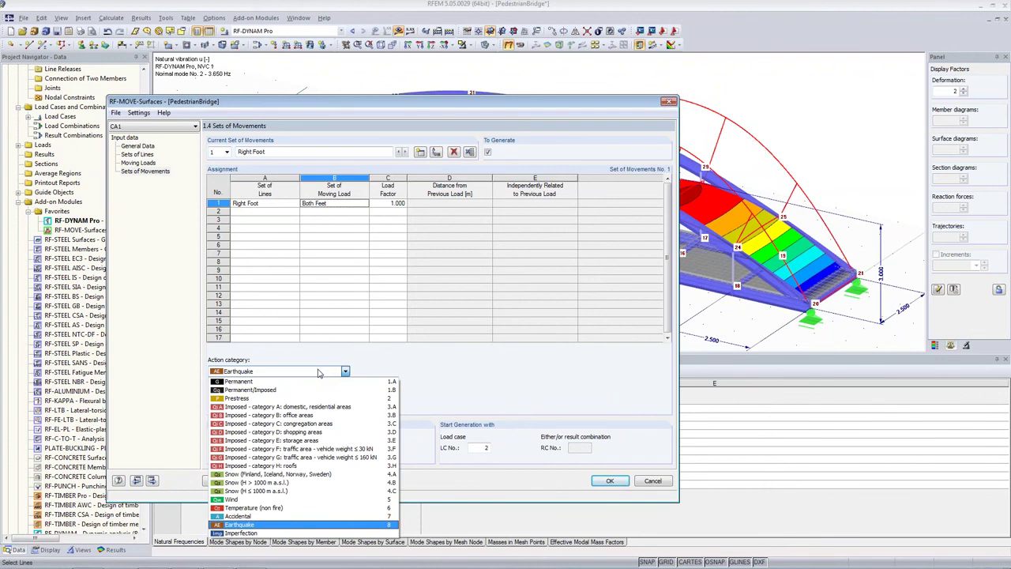
{"action": "left_click", "coordinate": [301, 525]}
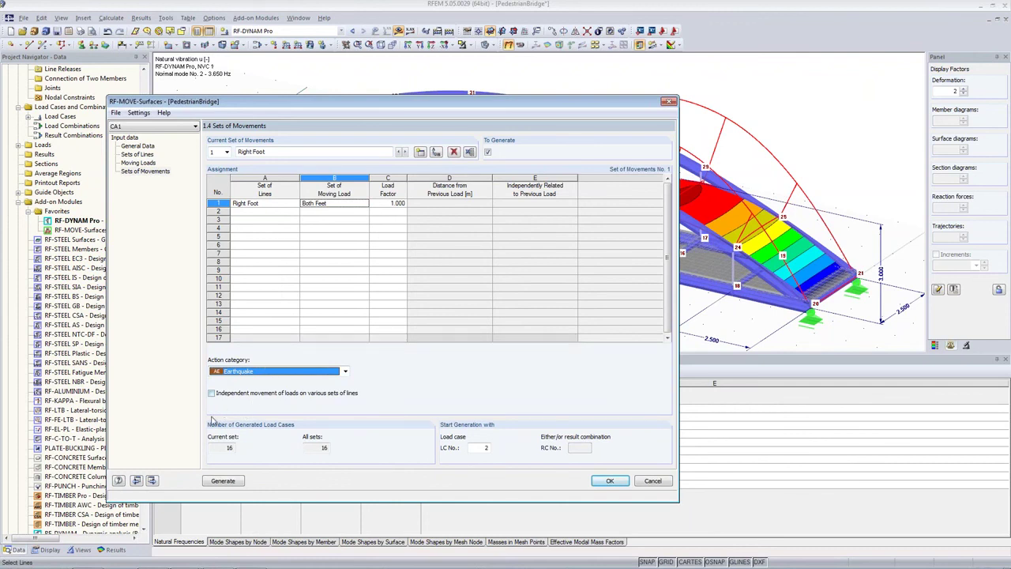
Create a second set of movements named "Left Foot" with the Left Foot lines and the Both Feet moving load
{"action": "left_click", "coordinate": [421, 153]}
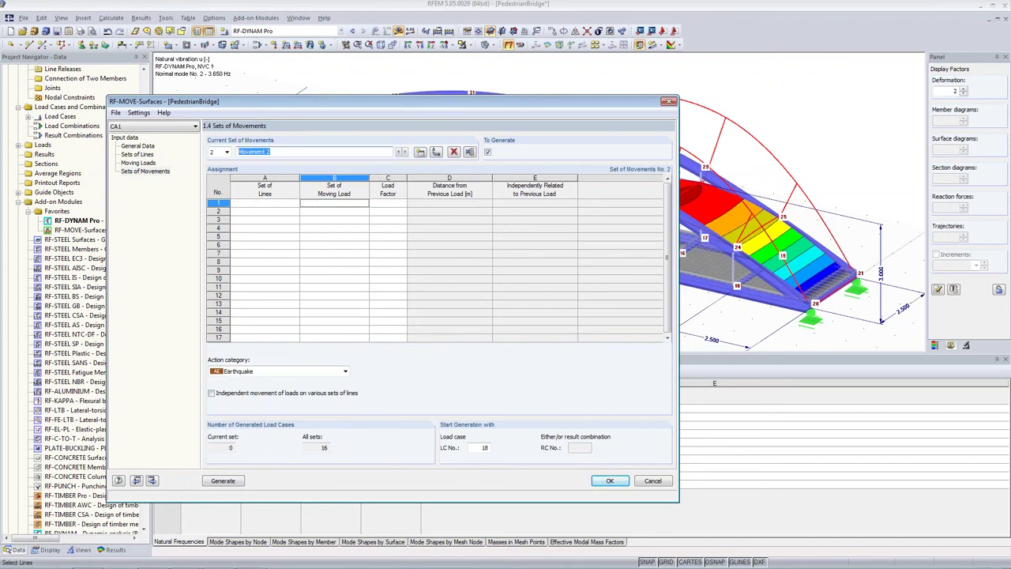
{"action": "type", "text": "Left Foot"}
{"action": "left_click", "coordinate": [293, 204]}
{"action": "left_click", "coordinate": [295, 204]}
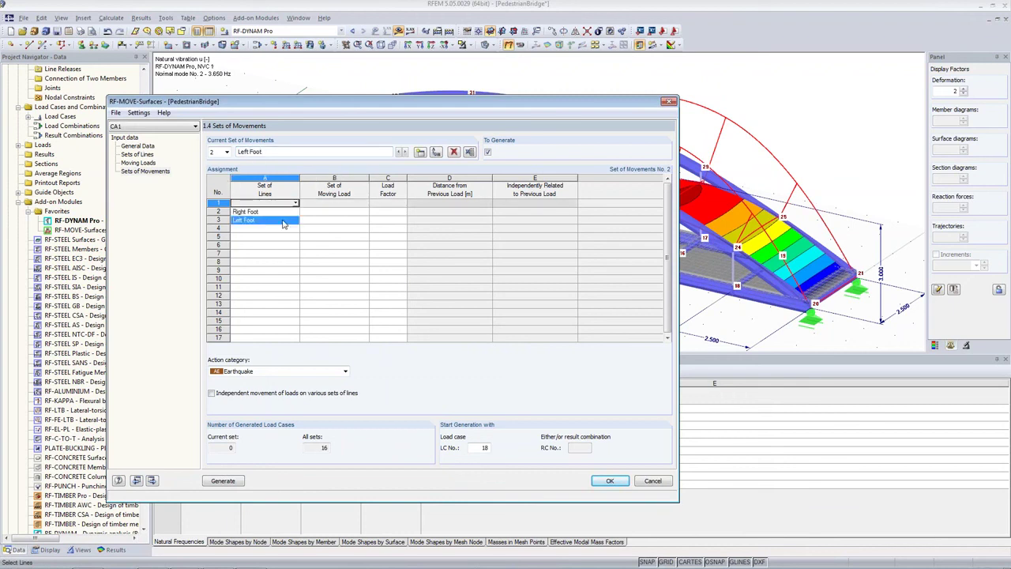
{"action": "left_click", "coordinate": [285, 218]}
{"action": "left_click", "coordinate": [359, 203]}
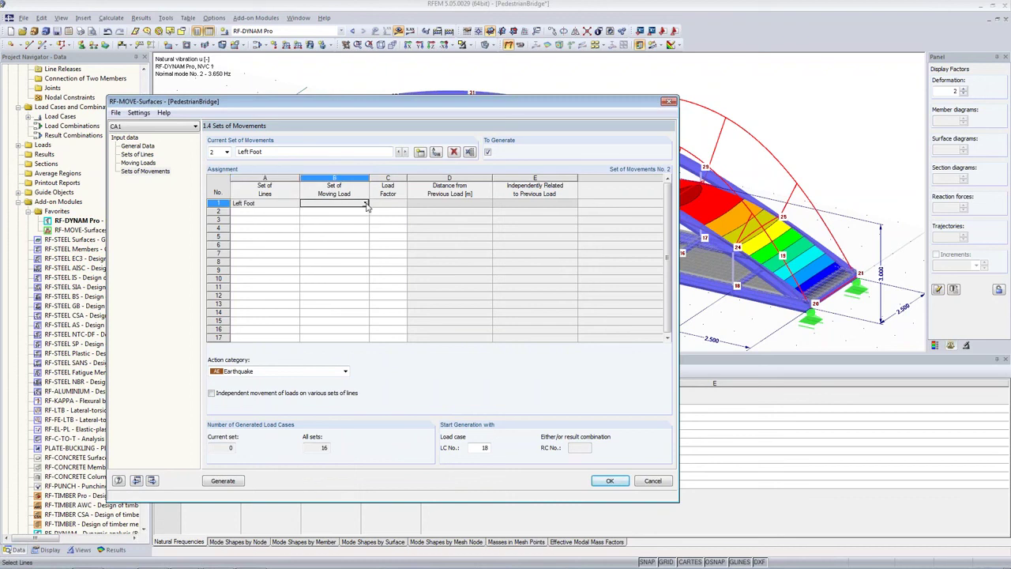
{"action": "left_click", "coordinate": [365, 204]}
{"action": "left_click", "coordinate": [352, 212]}
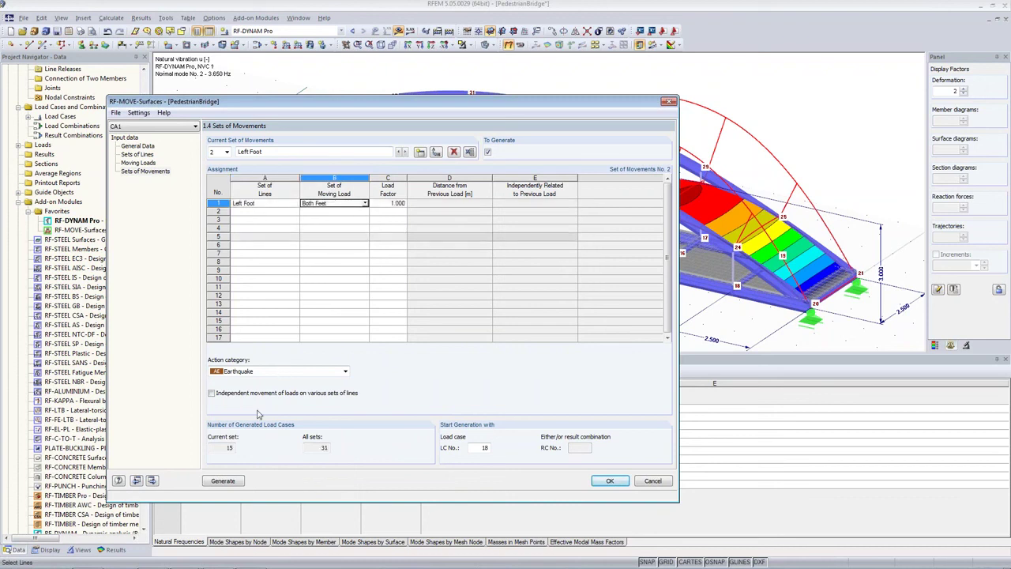
{"action": "left_click", "coordinate": [223, 447]}
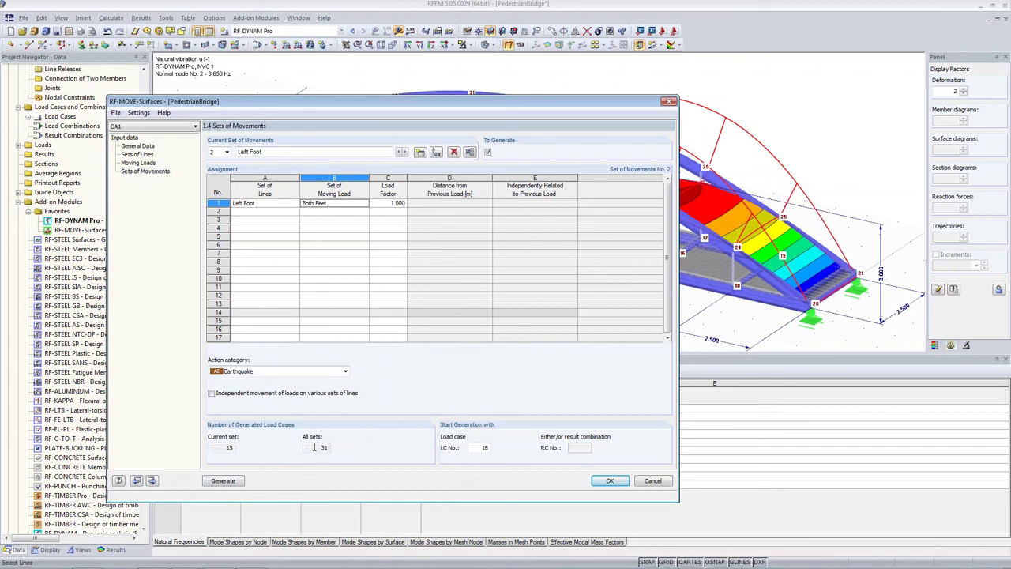
Generate the load cases for both sets of movements and exit the RF-MOVE-Surfaces module
{"action": "left_click", "coordinate": [237, 480]}
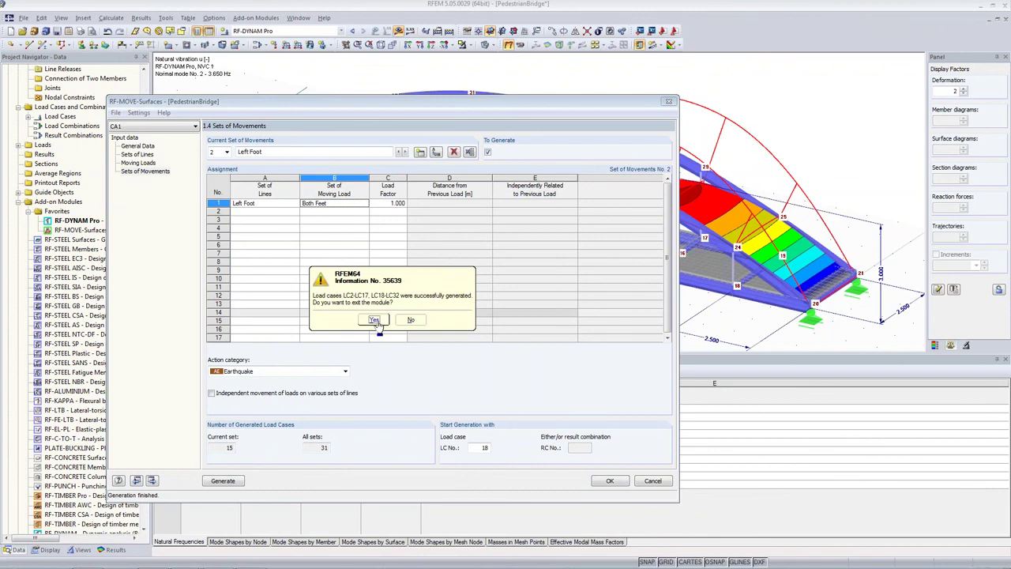
{"action": "left_click", "coordinate": [374, 322]}
Display load case LC2, Step 1/16 of Movement Sets 1, with its loads and load values in a plan view of the whole deck
{"action": "left_click", "coordinate": [288, 30]}
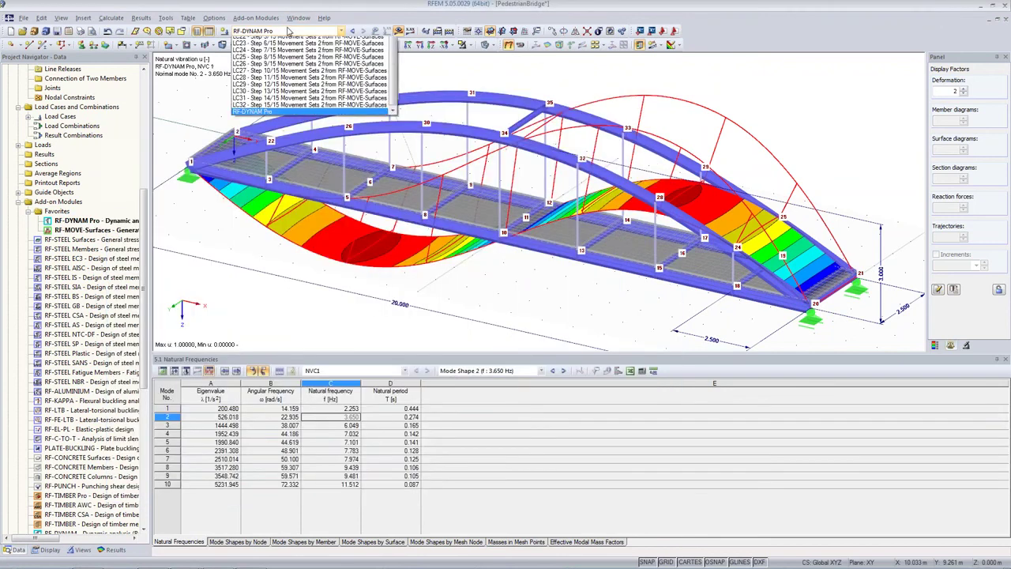
{"action": "scroll", "coordinate": [289, 43], "scroll_direction": "up", "scroll_amount": 3}
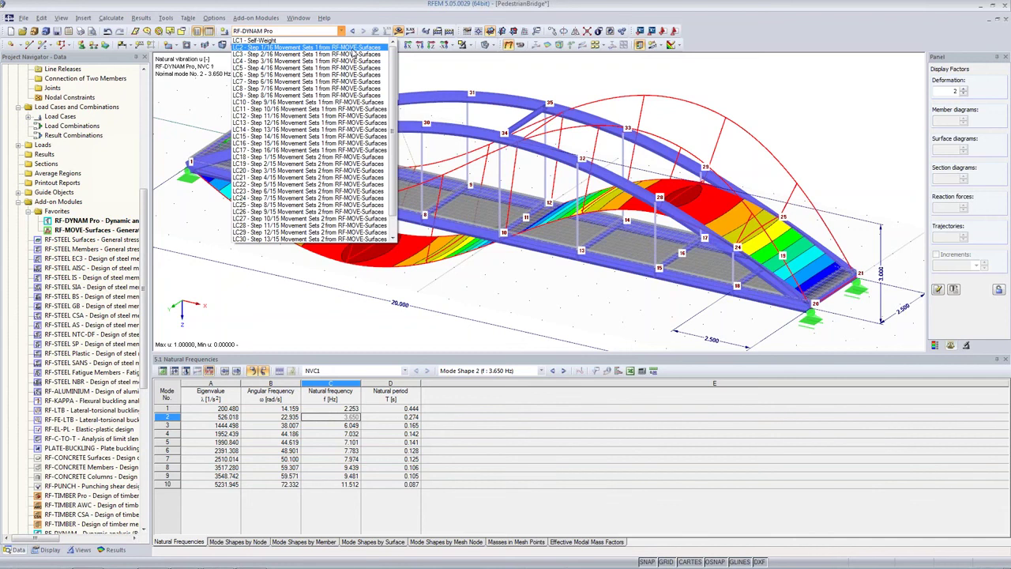
{"action": "left_click", "coordinate": [377, 49]}
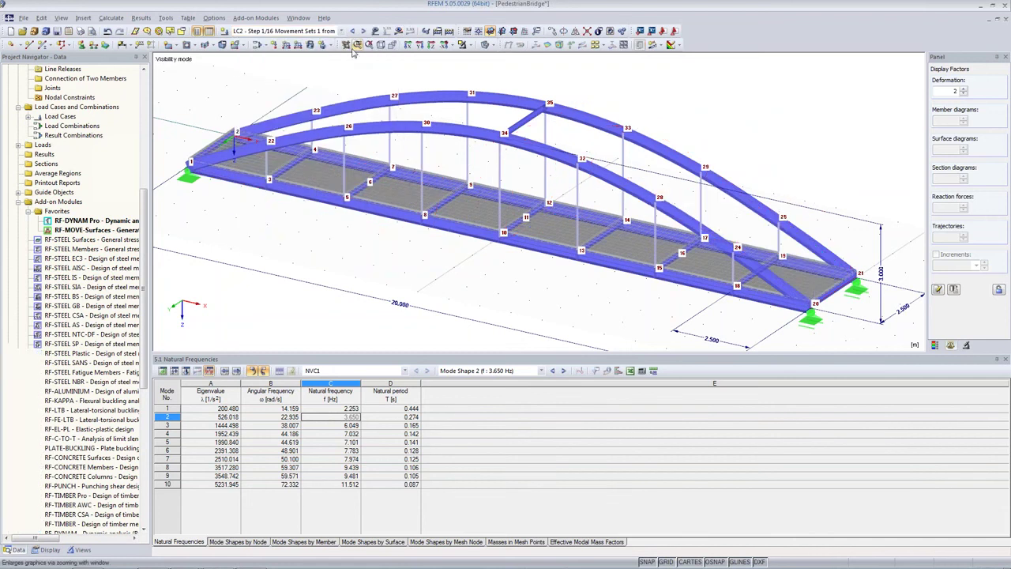
{"action": "left_click", "coordinate": [431, 45]}
{"action": "middle_click_drag", "start_coordinate": [509, 241], "coordinate": [430, 305]}
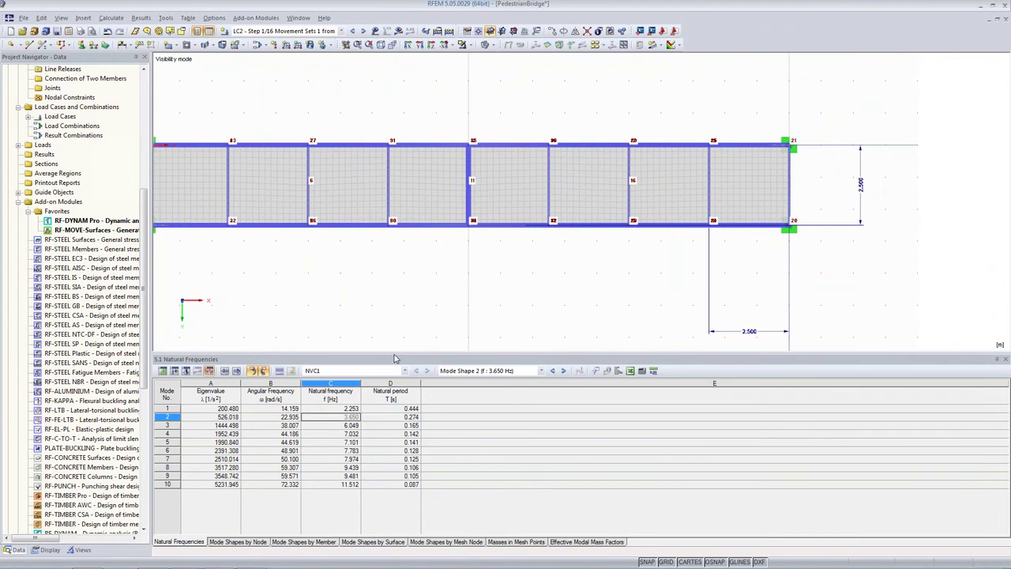
{"action": "left_click_drag", "start_coordinate": [399, 352], "coordinate": [399, 434]}
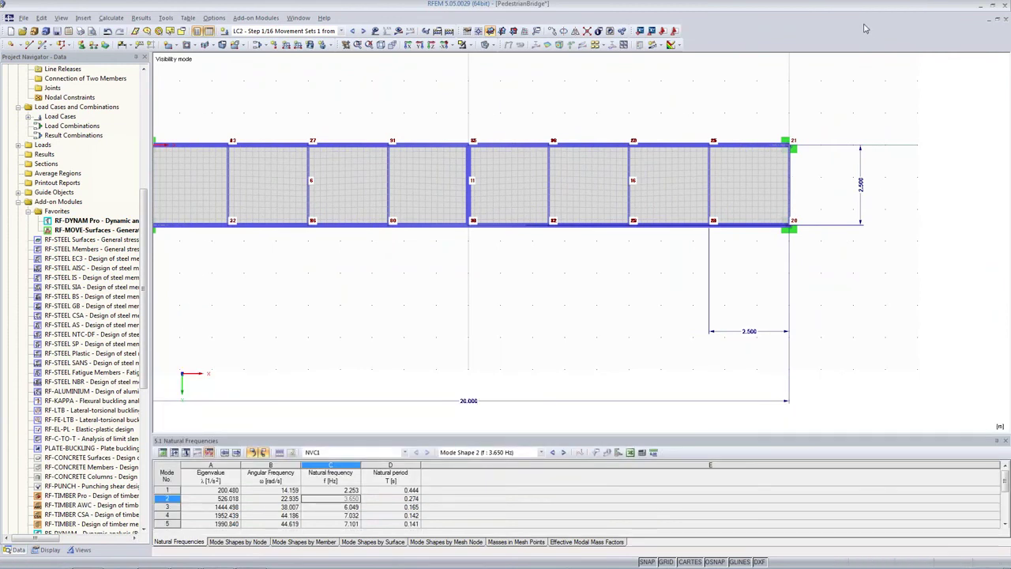
{"action": "middle_click_drag", "start_coordinate": [253, 286], "coordinate": [317, 325]}
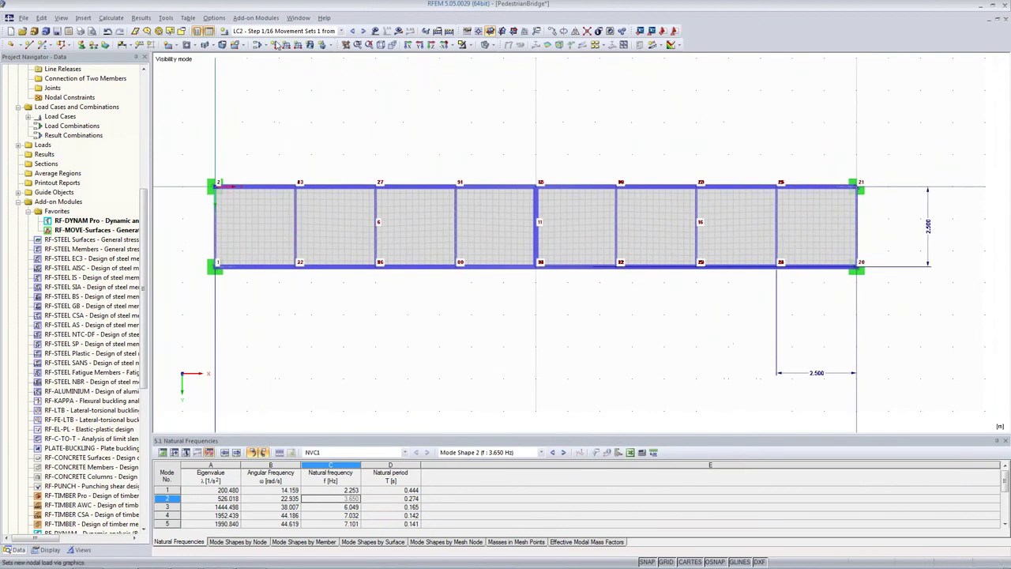
{"action": "left_click", "coordinate": [376, 32]}
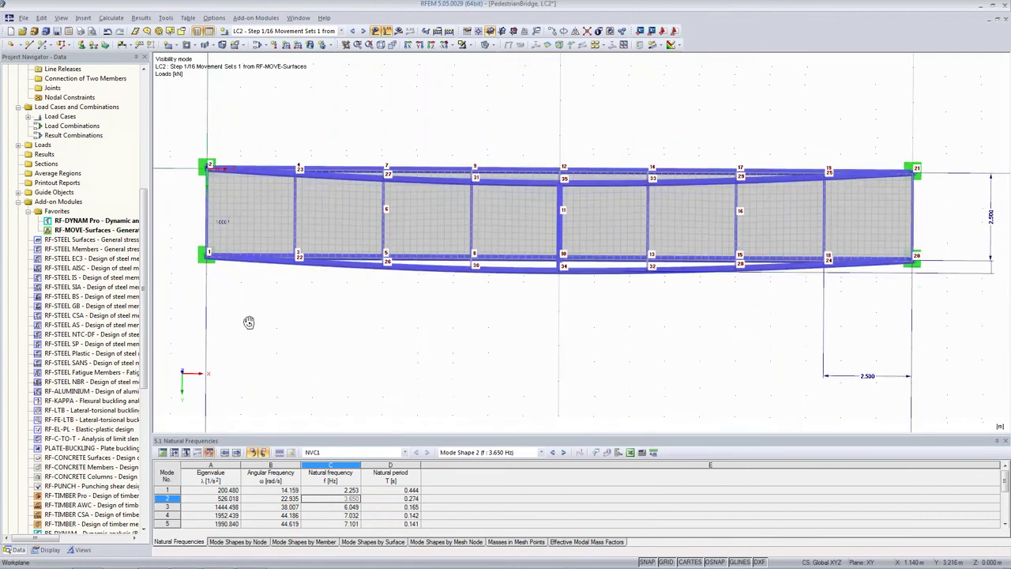
{"action": "middle_click_drag", "start_coordinate": [250, 377], "coordinate": [289, 315], "text": "ctrl"}
{"action": "left_click", "coordinate": [445, 45]}
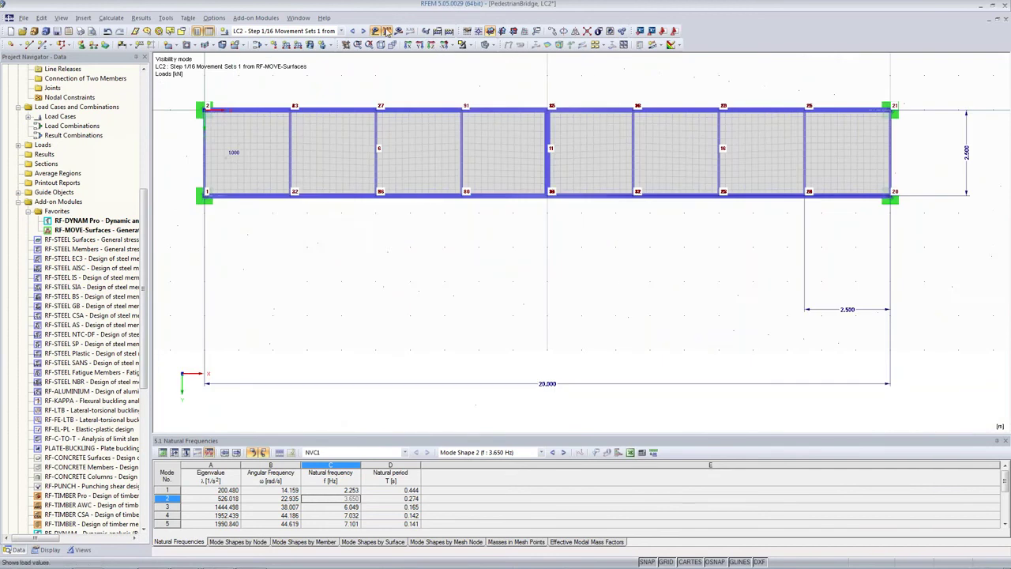
Go through the load cases of Movement Sets 1 one by one up to LC17 to examine the load's position
{"action": "left_click", "coordinate": [364, 32]}
{"action": "left_click", "coordinate": [363, 31]}
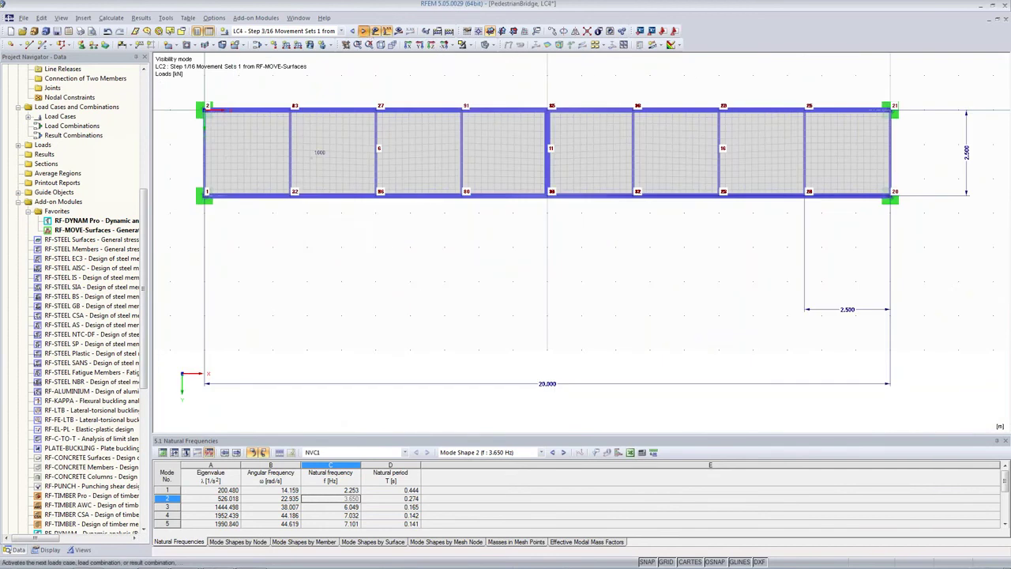
{"action": "left_click", "coordinate": [364, 32]}
{"action": "left_click", "coordinate": [363, 32]}
{"action": "left_click", "coordinate": [364, 32]}
{"action": "left_click", "coordinate": [363, 31]}
{"action": "left_click", "coordinate": [363, 31]}
{"action": "left_click", "coordinate": [364, 31]}
{"action": "left_click", "coordinate": [364, 32]}
{"action": "left_click", "coordinate": [363, 32]}
{"action": "left_click", "coordinate": [364, 31]}
{"action": "left_click", "coordinate": [364, 31]}
{"action": "left_click", "coordinate": [364, 32]}
{"action": "left_click", "coordinate": [363, 31]}
{"action": "left_click", "coordinate": [364, 32]}
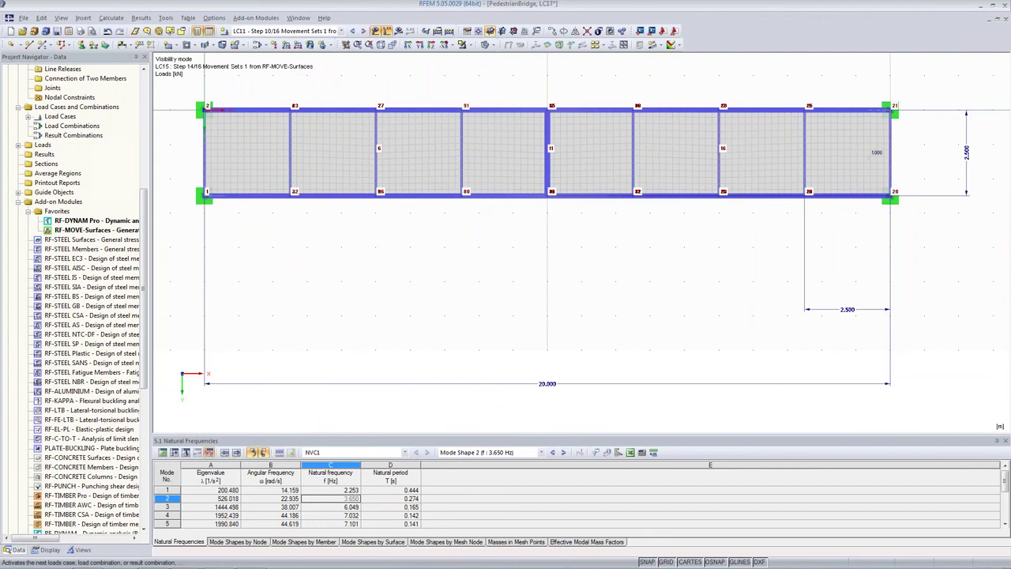
Go through the load cases of Movement Sets 2 from LC18 to LC32 to examine the load's position
{"action": "left_click", "coordinate": [364, 31]}
{"action": "left_click", "coordinate": [364, 32]}
{"action": "left_click", "coordinate": [363, 31]}
{"action": "left_click", "coordinate": [363, 32]}
{"action": "left_click", "coordinate": [363, 32]}
{"action": "left_click", "coordinate": [363, 32]}
{"action": "left_click", "coordinate": [364, 31]}
{"action": "left_click", "coordinate": [363, 32]}
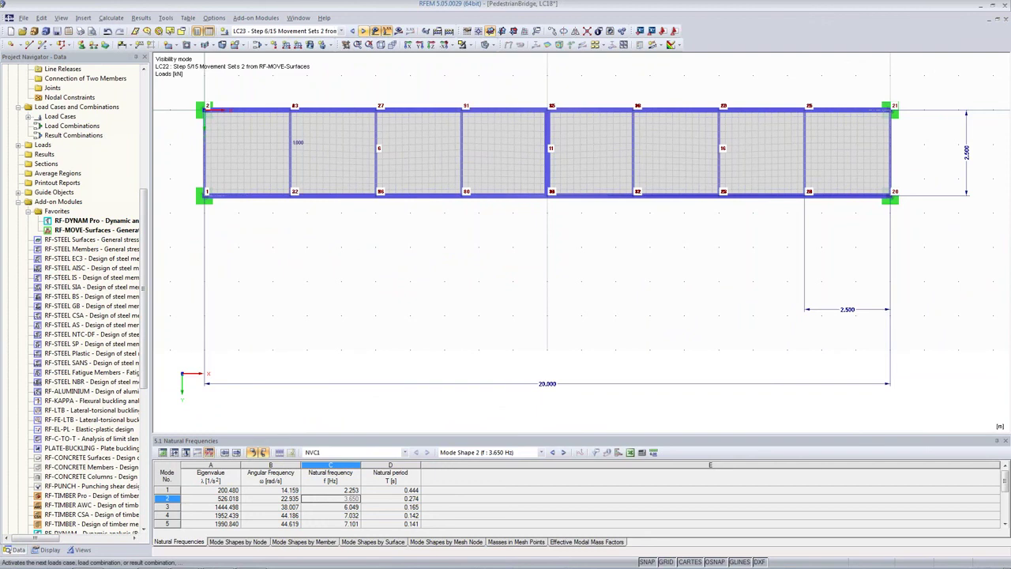
{"action": "left_click", "coordinate": [363, 32]}
{"action": "left_click", "coordinate": [364, 31]}
{"action": "left_click", "coordinate": [363, 32]}
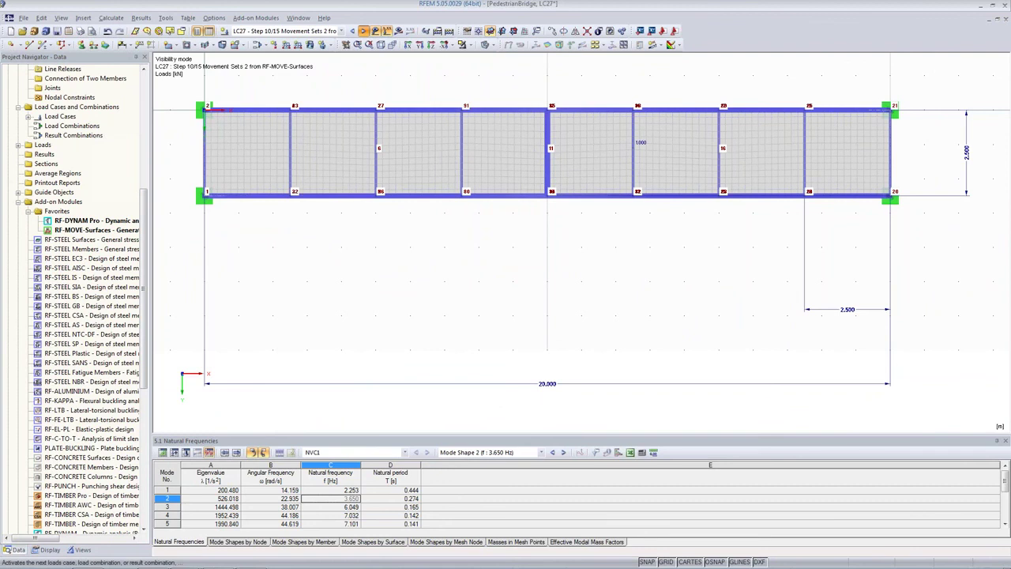
{"action": "left_click", "coordinate": [364, 32]}
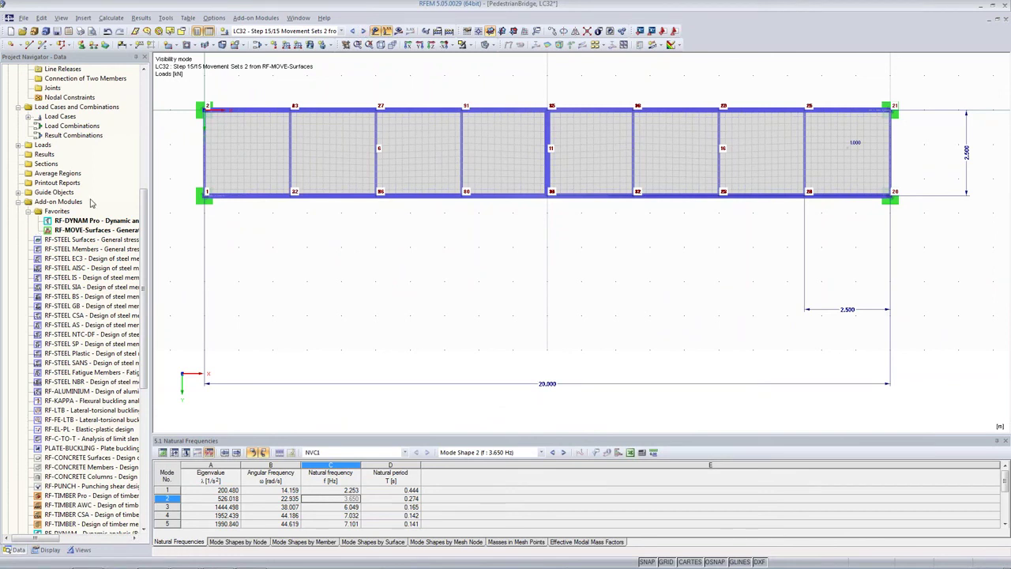
Return the bridge to the isometric view and open the model's list of parameters for editing
{"action": "left_click", "coordinate": [109, 21]}
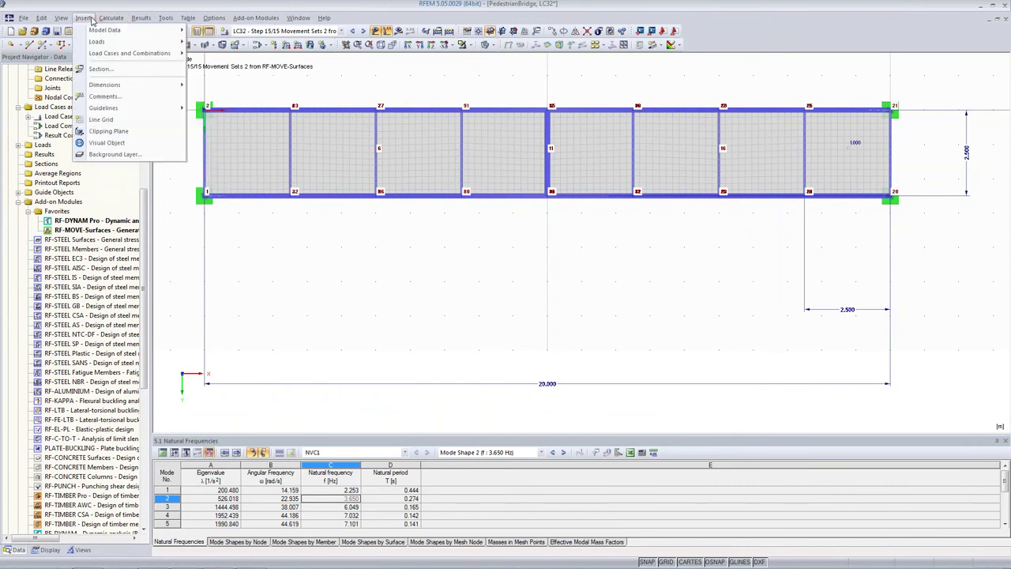
{"action": "left_click", "coordinate": [92, 21]}
{"action": "left_click", "coordinate": [383, 45]}
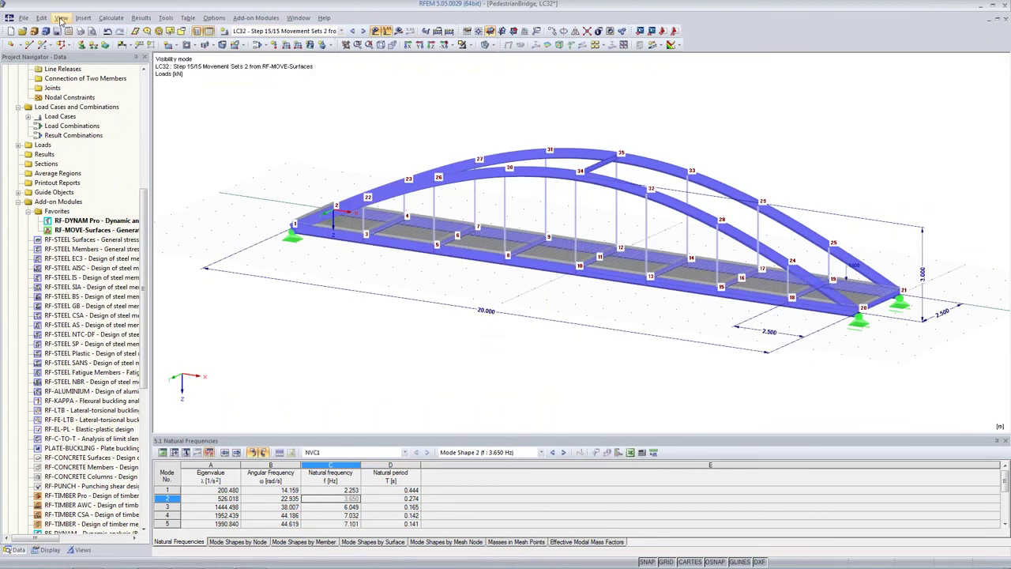
{"action": "left_click", "coordinate": [41, 17]}
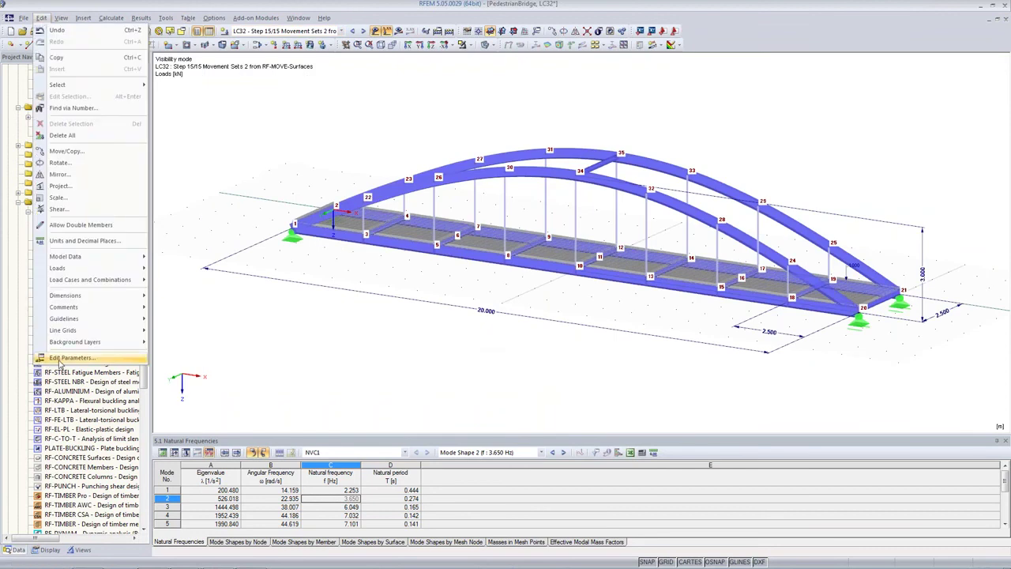
{"action": "left_click", "coordinate": [63, 357]}
{"action": "left_click_drag", "start_coordinate": [177, 15], "coordinate": [401, 188]}
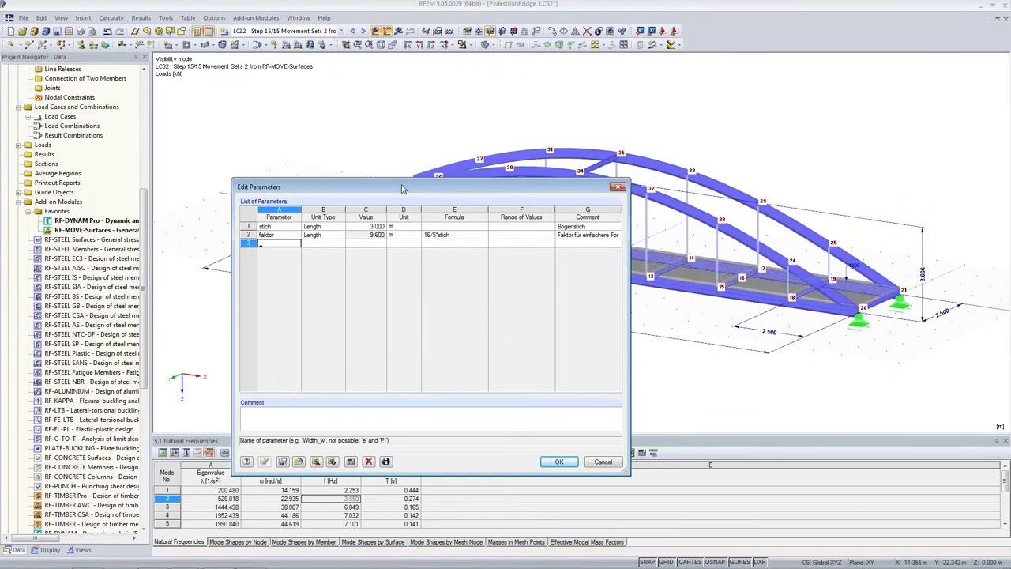
Add a parameter G of unit type Force with the value 0.8 kN and the comment "Self-Weight of Person"
{"action": "left_click", "coordinate": [267, 244]}
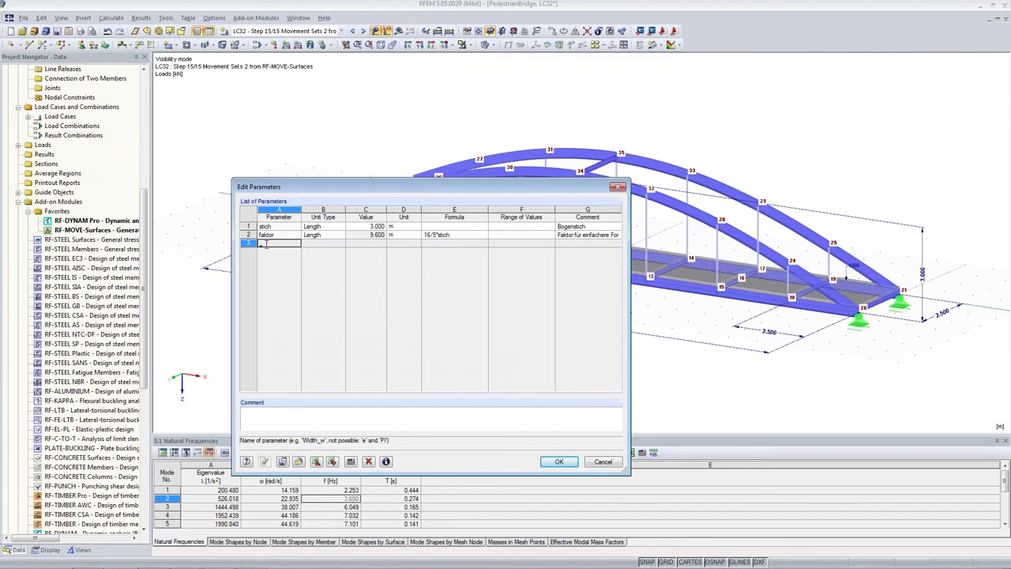
{"action": "key", "text": "Tab"}
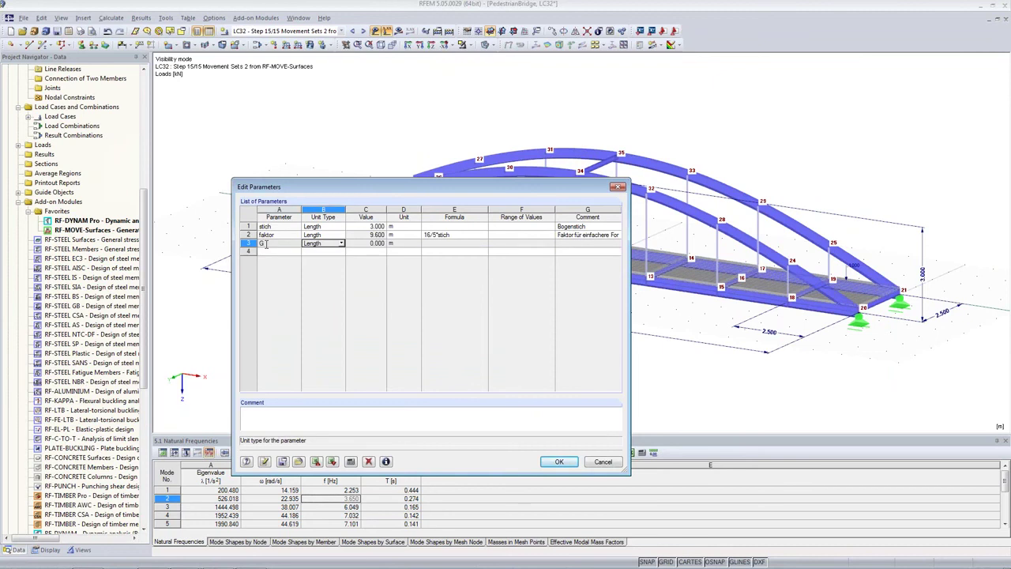
{"action": "left_click", "coordinate": [343, 245]}
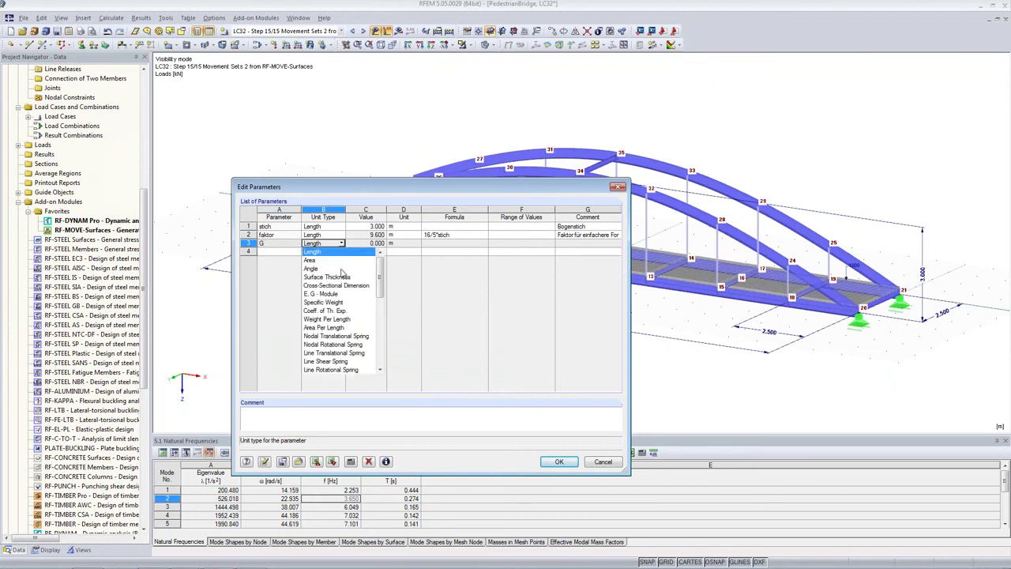
{"action": "scroll", "coordinate": [342, 312], "scroll_direction": "down", "scroll_amount": 2}
{"action": "scroll", "coordinate": [342, 309], "scroll_direction": "down", "scroll_amount": 1}
{"action": "left_click", "coordinate": [337, 336]}
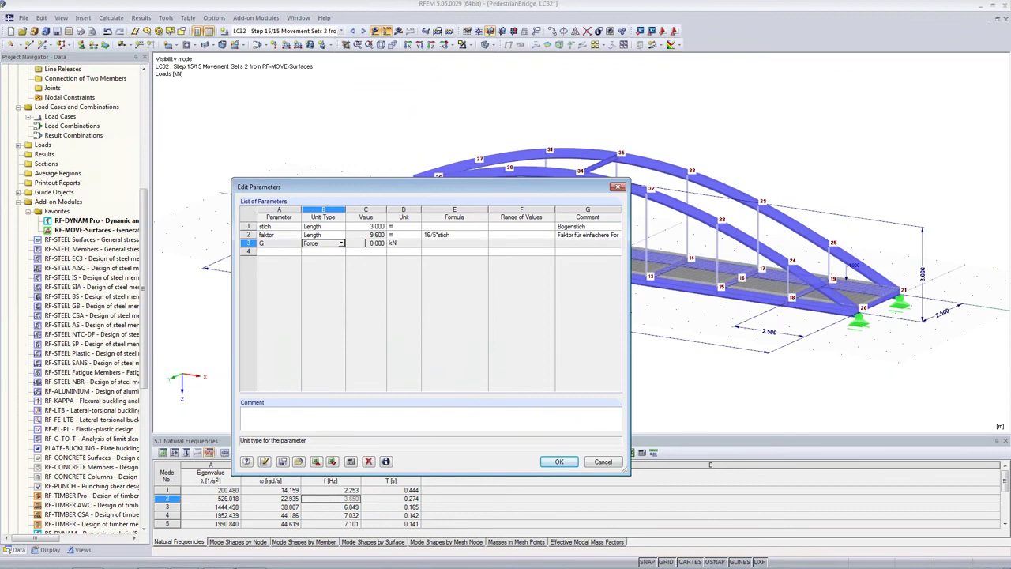
{"action": "left_click", "coordinate": [365, 244]}
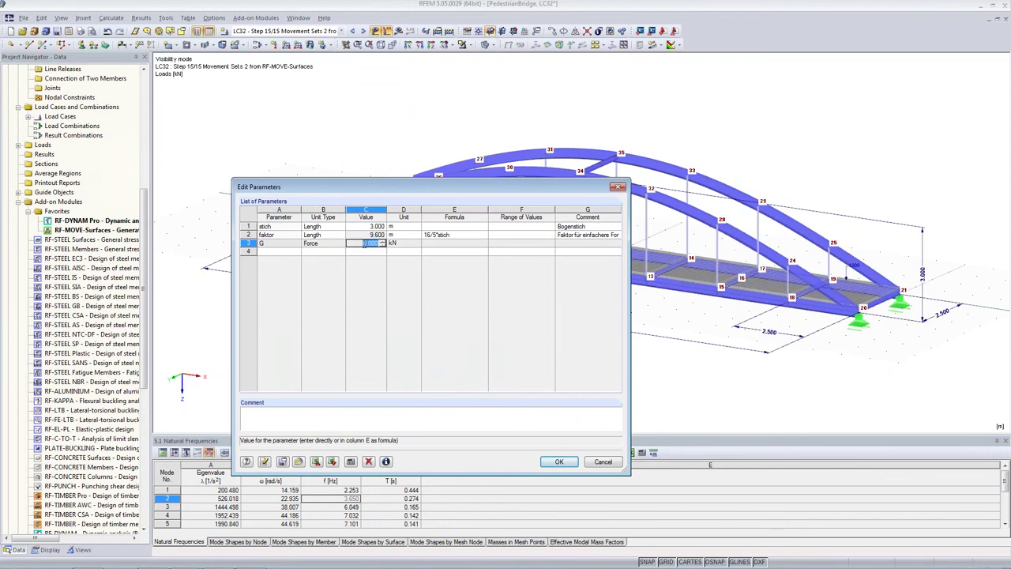
{"action": "type", "text": "0.8"}
{"action": "key", "text": "Tab"}
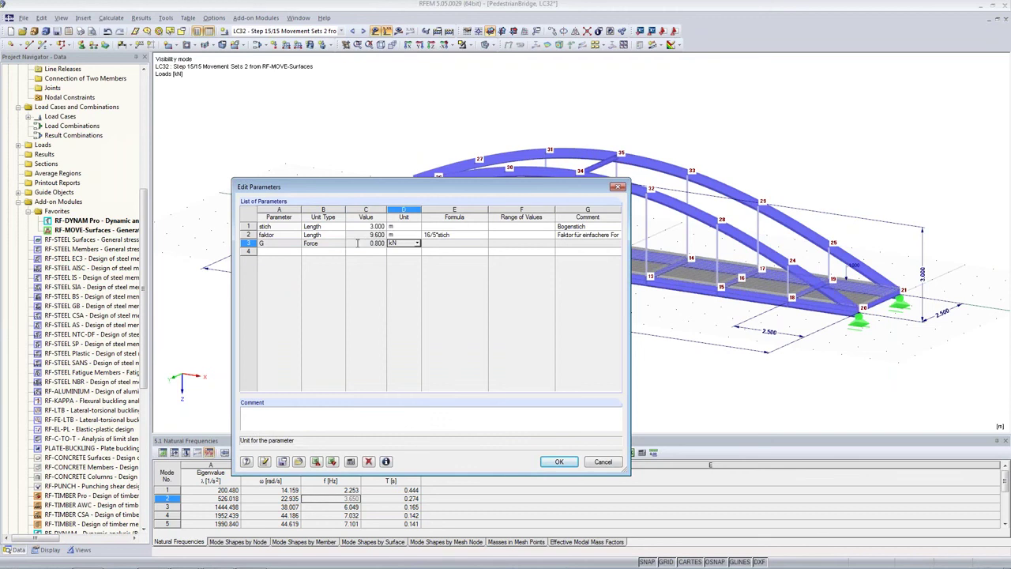
{"action": "left_click", "coordinate": [572, 243]}
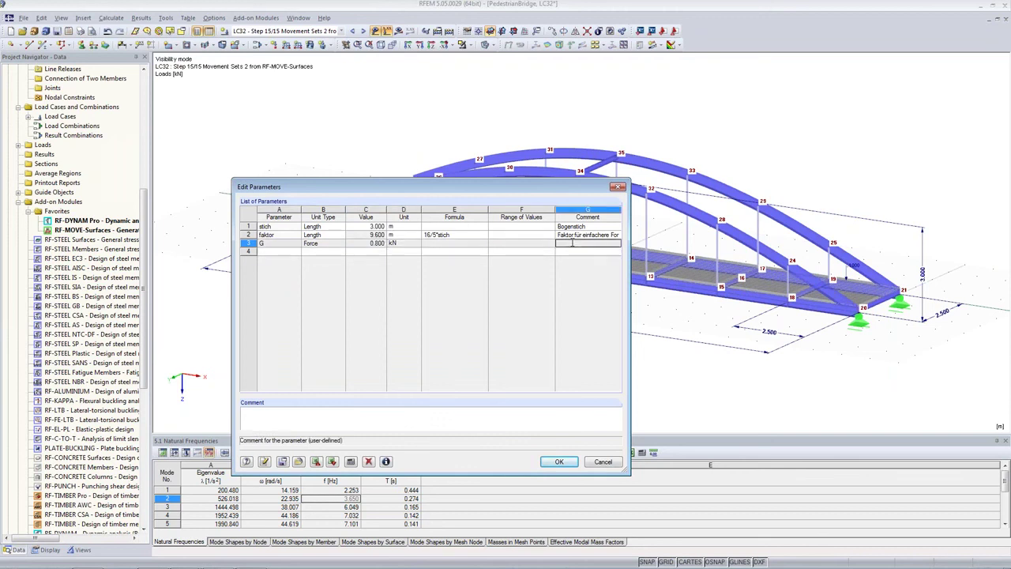
{"action": "type", "text": "Self-Weight of Person"}
Add a parameter N below G and give it the unit type Dimensionless
{"action": "left_click", "coordinate": [281, 251]}
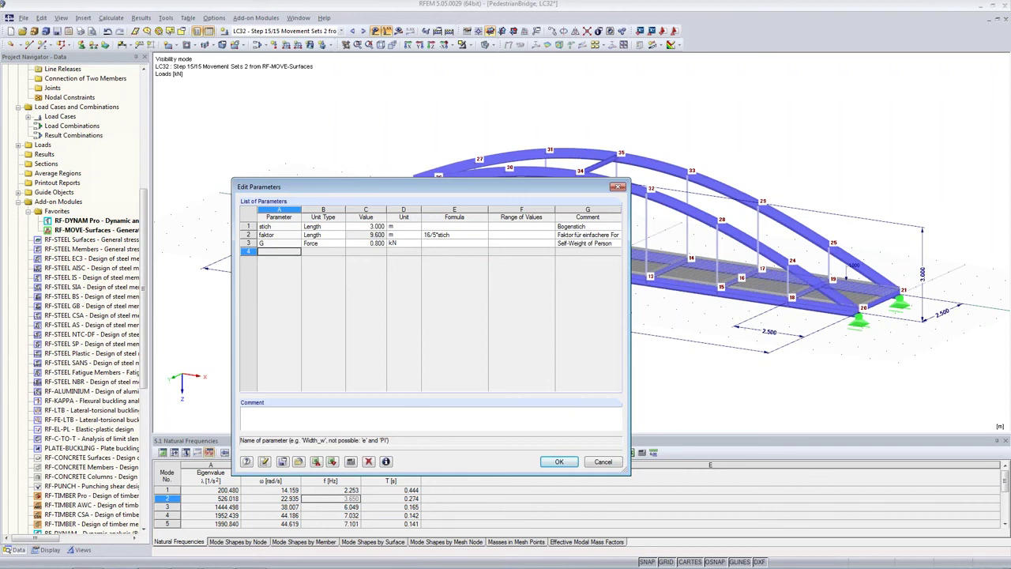
{"action": "type", "text": "N"}
{"action": "key", "text": "Tab"}
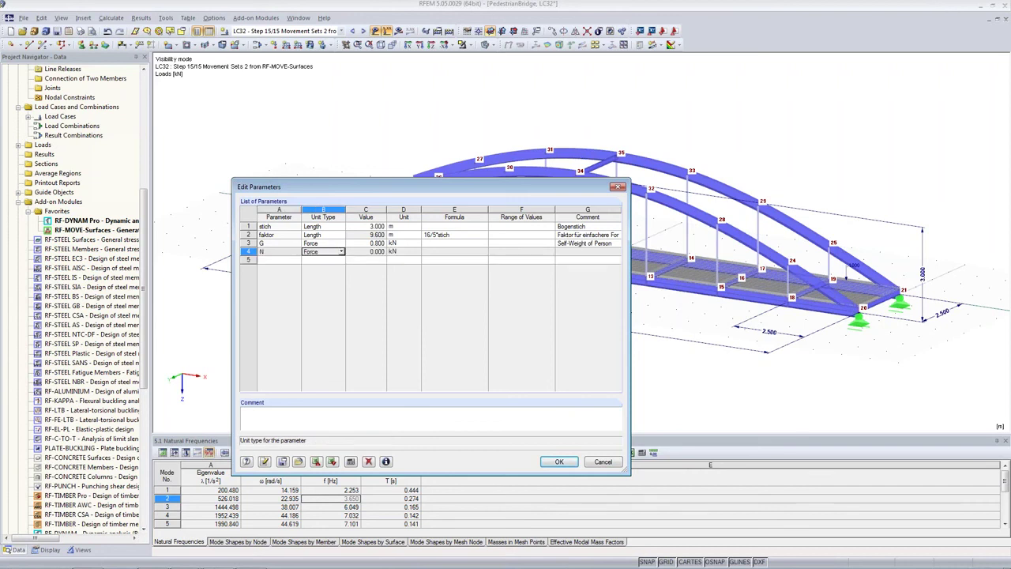
{"action": "left_click", "coordinate": [342, 251]}
{"action": "scroll", "coordinate": [340, 328], "scroll_direction": "down", "scroll_amount": 1}
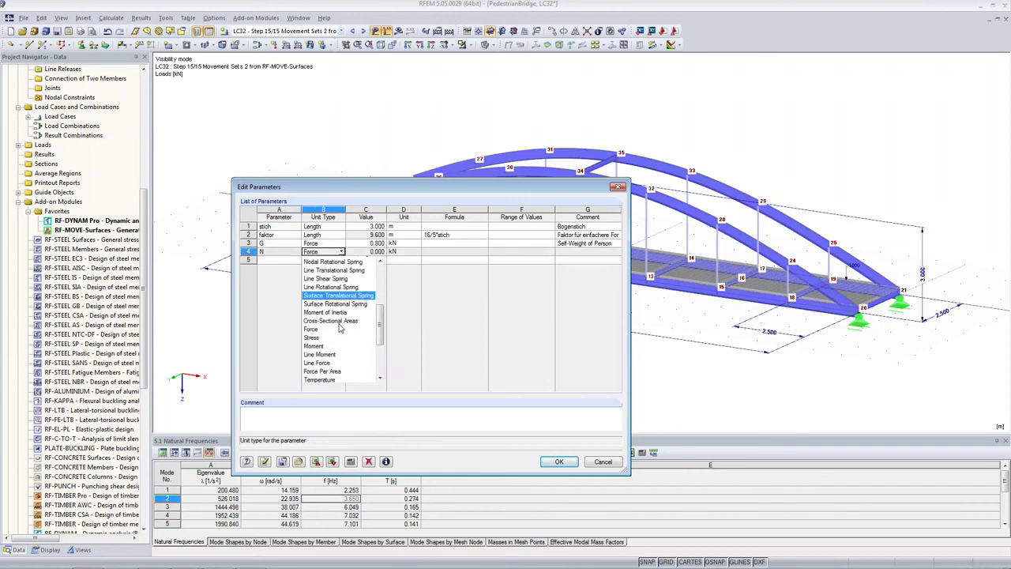
{"action": "scroll", "coordinate": [340, 328], "scroll_direction": "up", "scroll_amount": 3}
{"action": "left_click", "coordinate": [339, 342]}
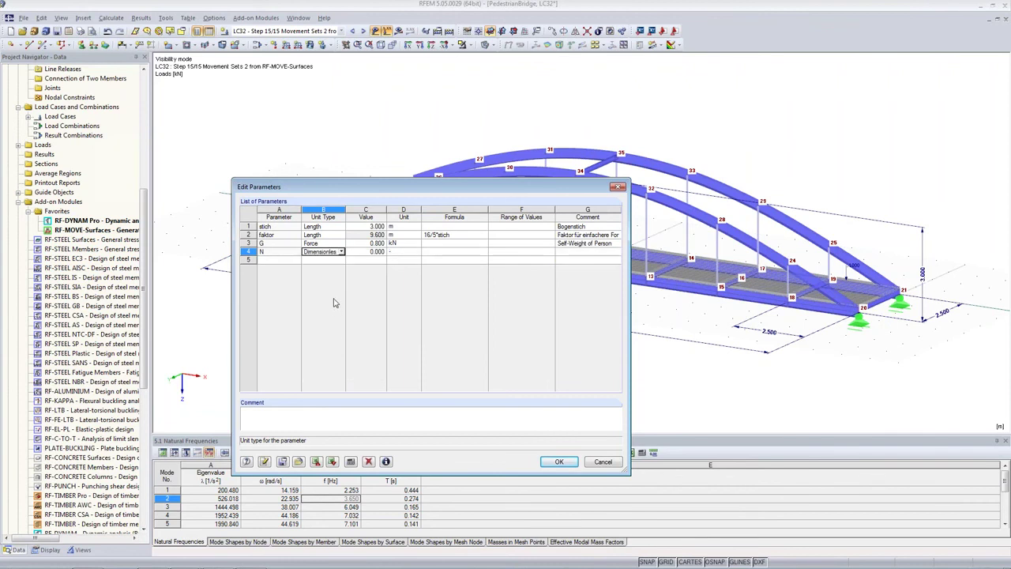
{"action": "left_click", "coordinate": [342, 252]}
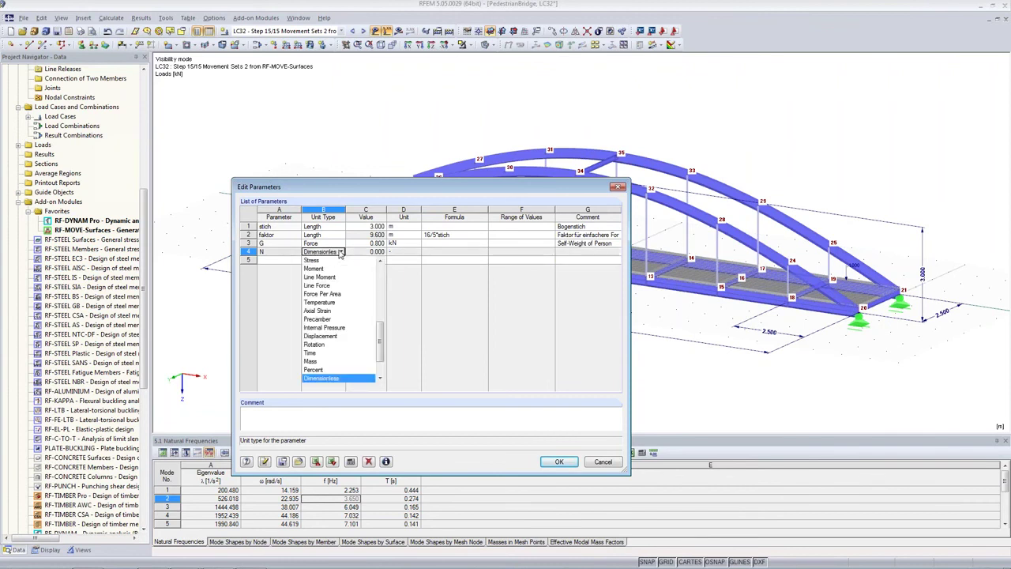
{"action": "left_click", "coordinate": [341, 251]}
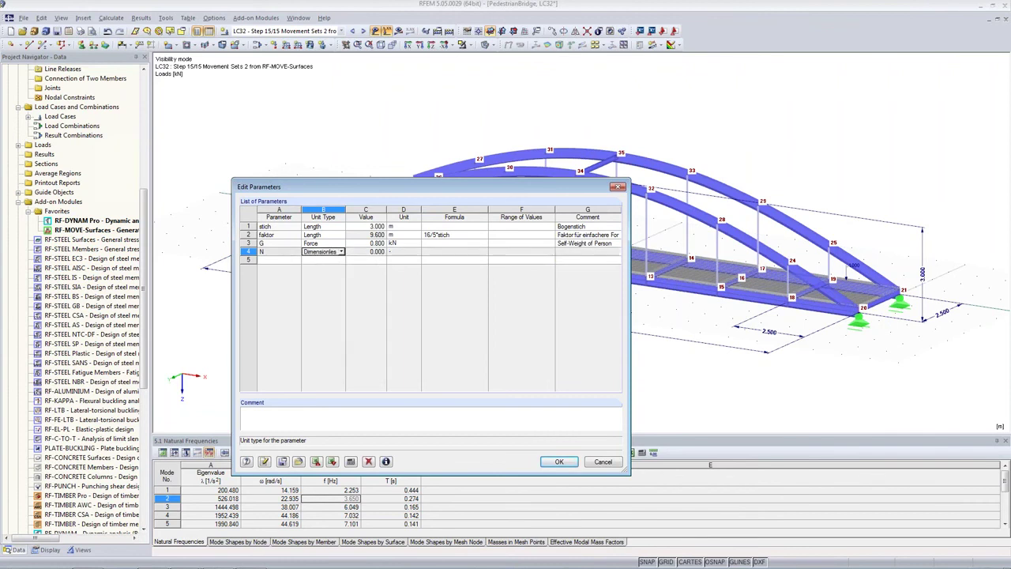
Set parameter N to 4 and enter "Number of Persons" as its comment
{"action": "left_click", "coordinate": [361, 252]}
{"action": "double_click", "coordinate": [361, 252]}
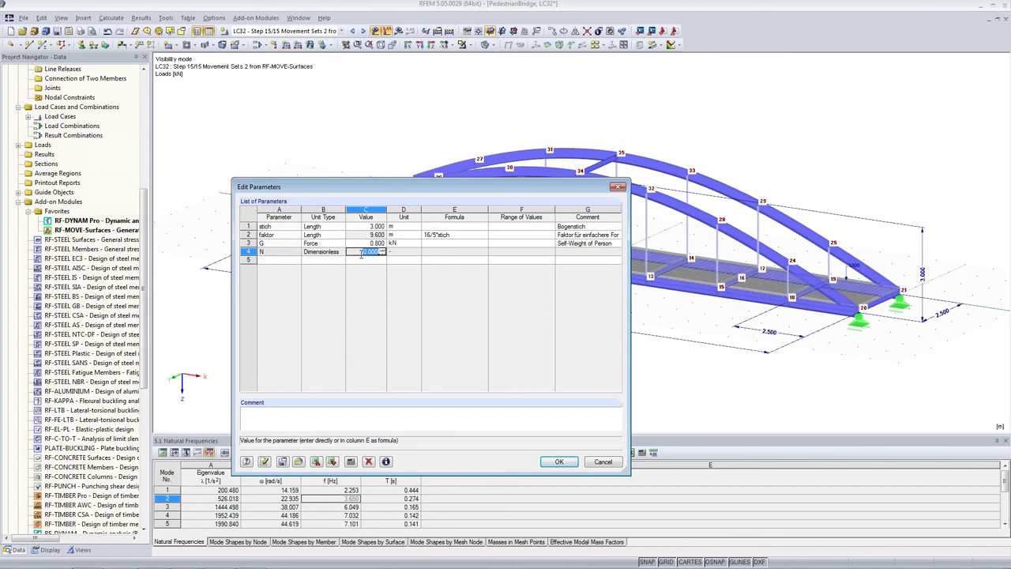
{"action": "type", "text": "4"}
{"action": "key", "text": "Tab"}
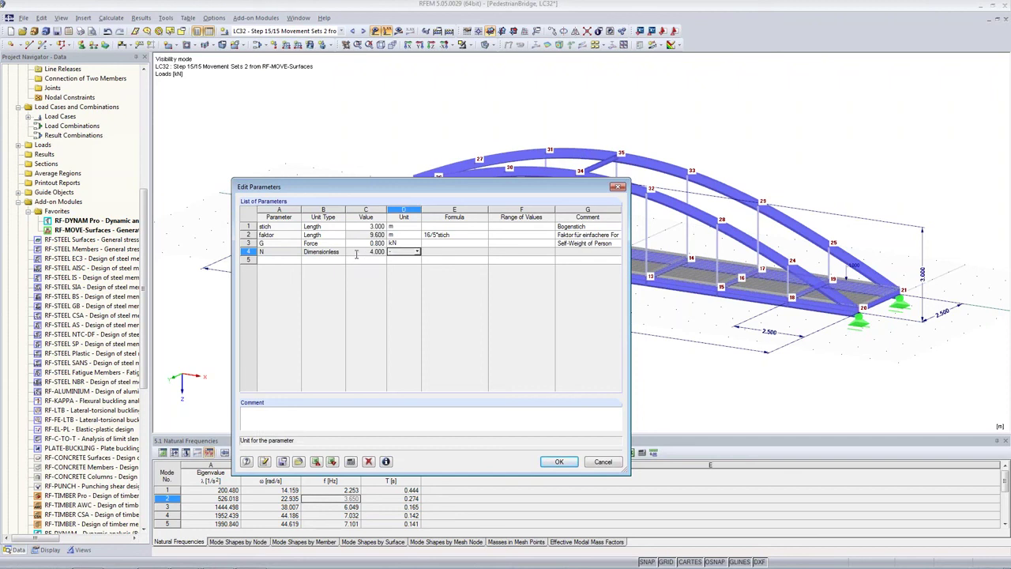
{"action": "left_click", "coordinate": [570, 250]}
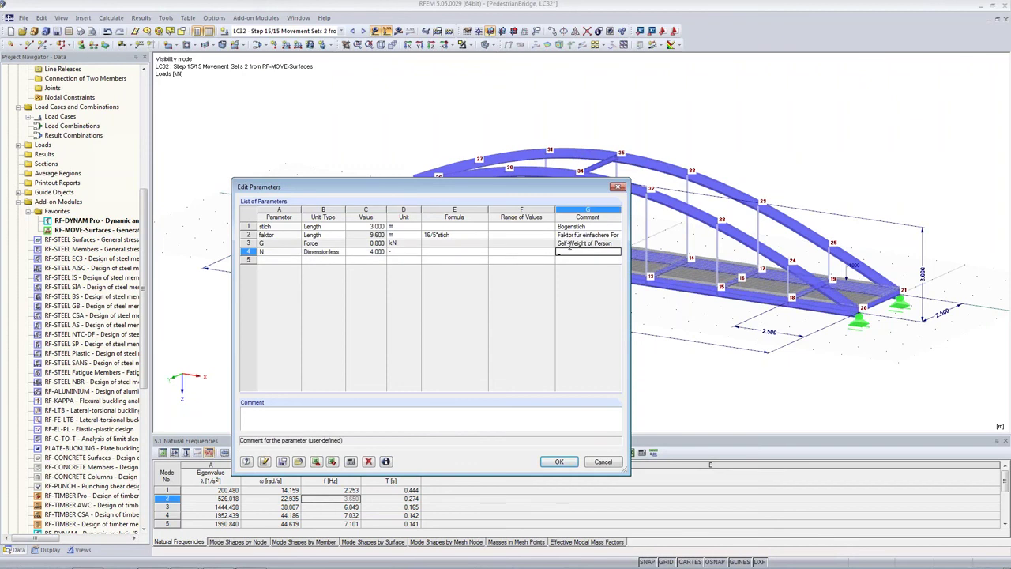
{"action": "type", "text": "Number of Persons"}
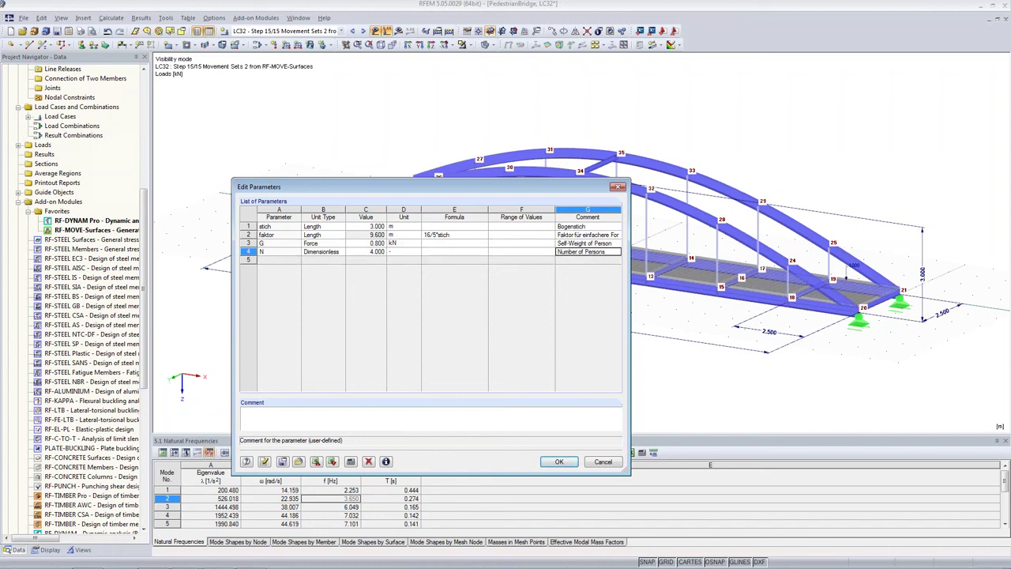
Add a parameter fs below N with the unit type Dimensionless and the value 2
{"action": "left_click", "coordinate": [275, 259]}
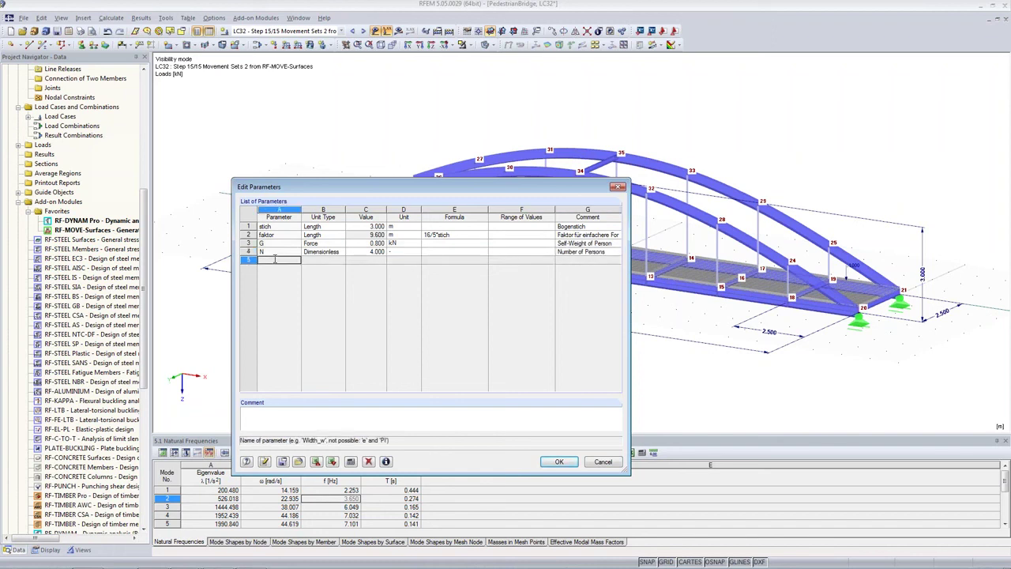
{"action": "type", "text": "fs"}
{"action": "key", "text": "Tab"}
{"action": "left_click", "coordinate": [341, 260]}
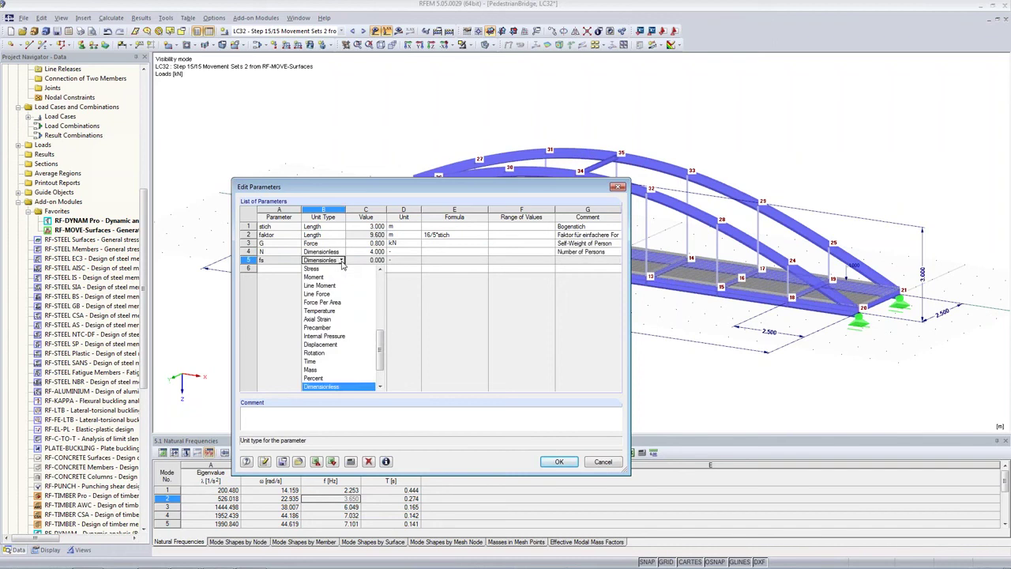
{"action": "left_click_drag", "start_coordinate": [379, 345], "coordinate": [391, 384]}
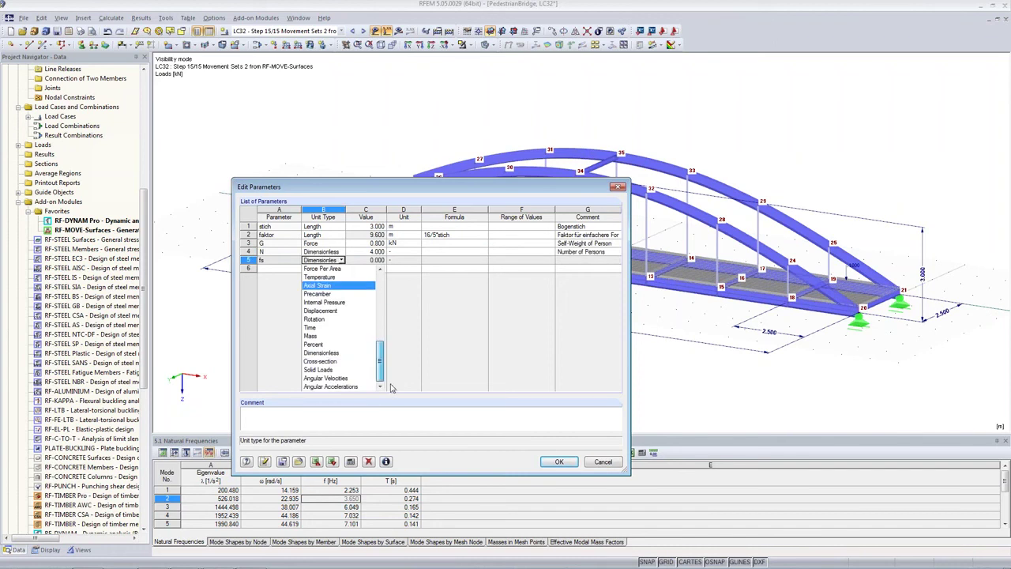
{"action": "left_click", "coordinate": [332, 353]}
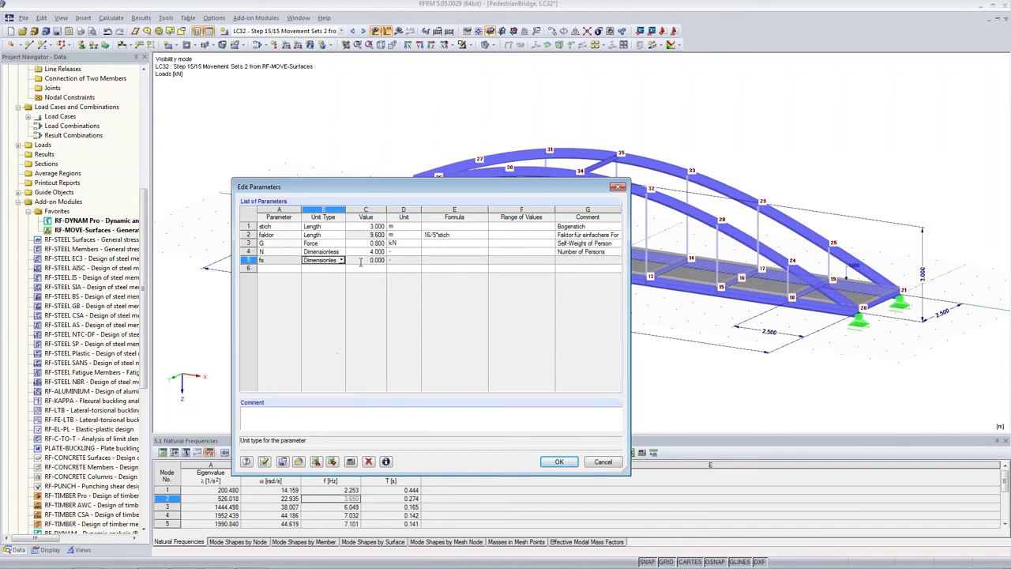
{"action": "left_click", "coordinate": [360, 261]}
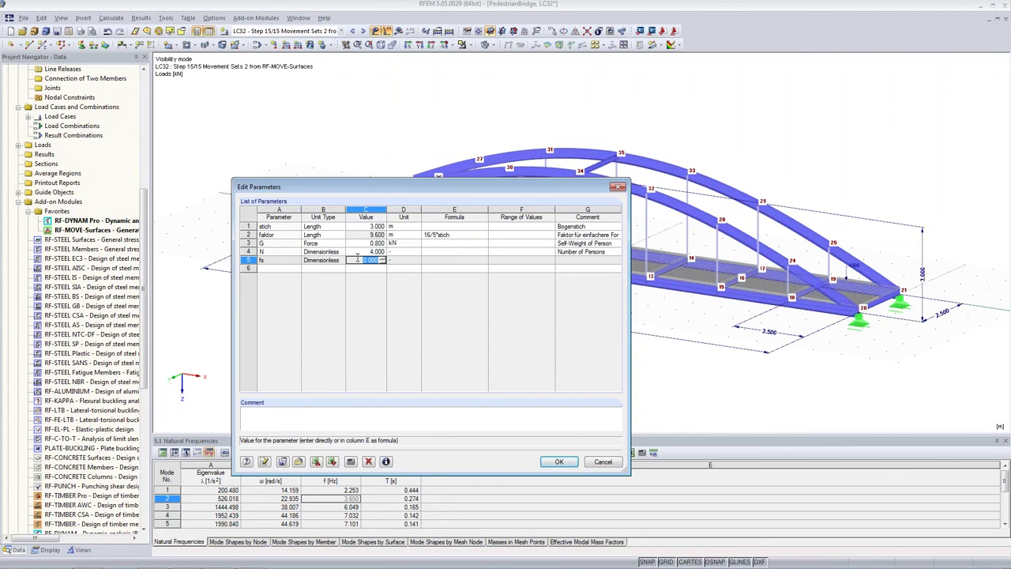
{"action": "type", "text": "2"}
{"action": "key", "text": "Tab"}
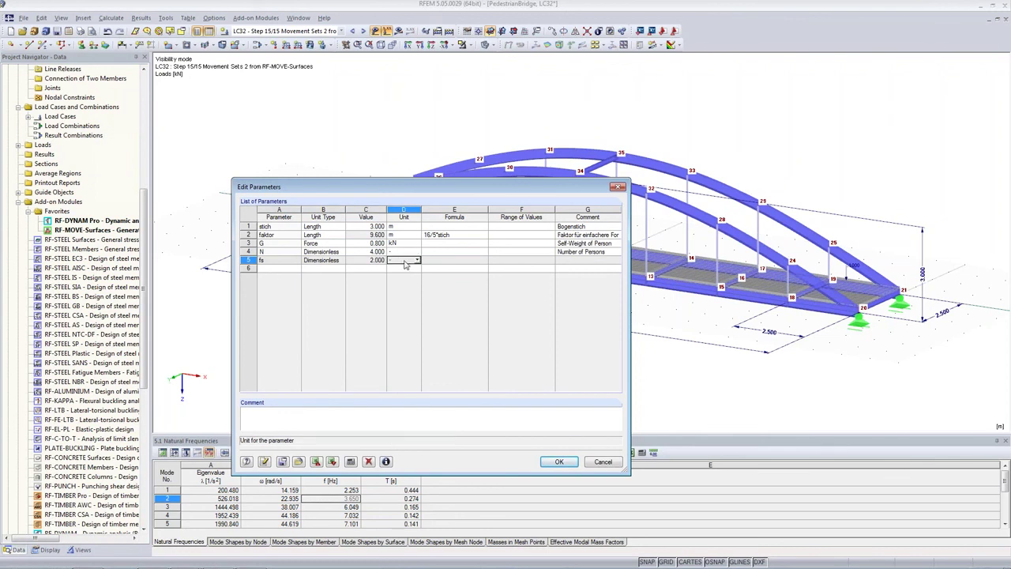
Enter "Step Frequency [Hz]" as the comment of parameter fs and accept the parameter list
{"action": "left_click", "coordinate": [355, 261]}
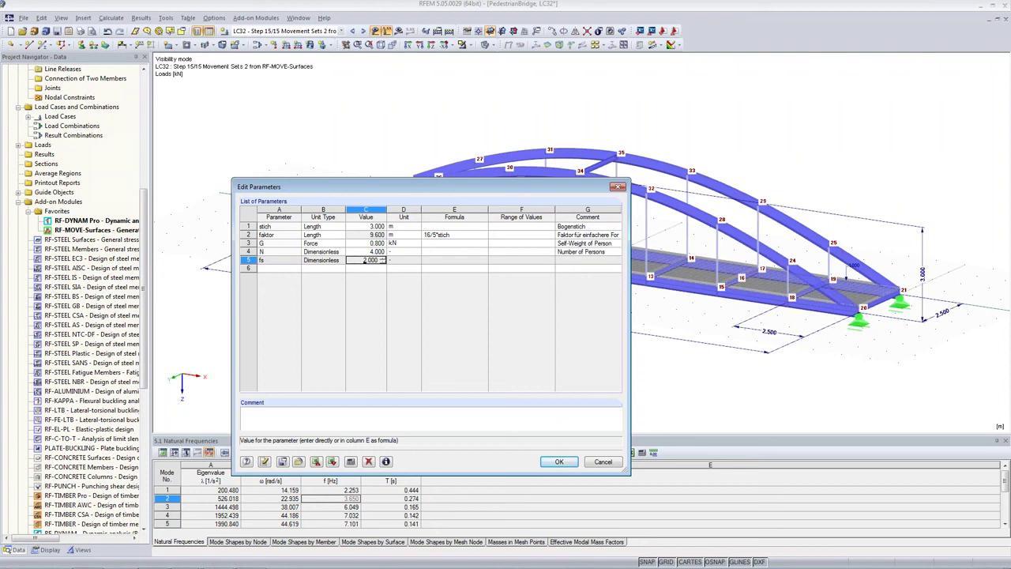
{"action": "left_click", "coordinate": [556, 259]}
{"action": "type", "text": "Step F"}
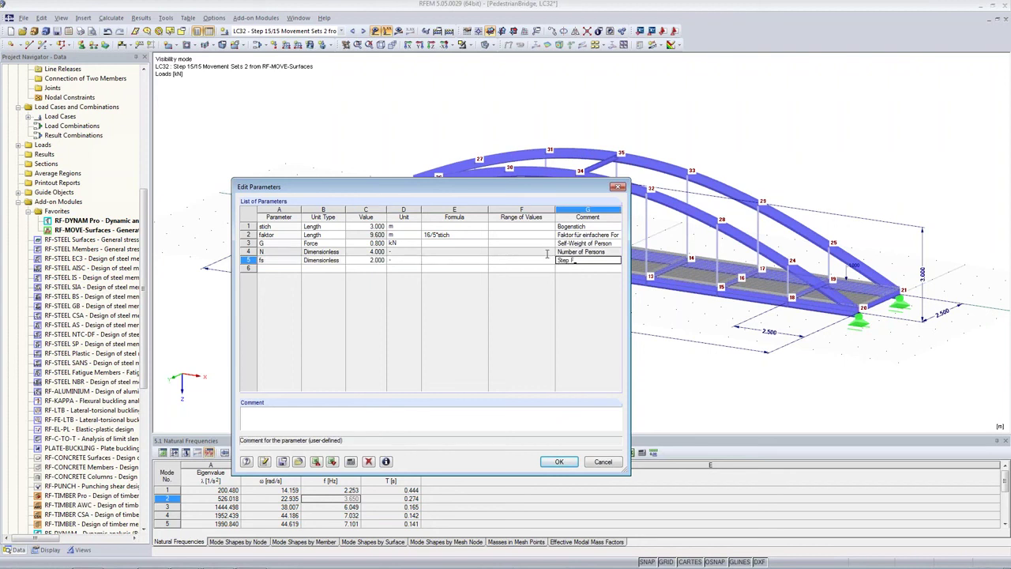
{"action": "type", "text": "requency [Hz]"}
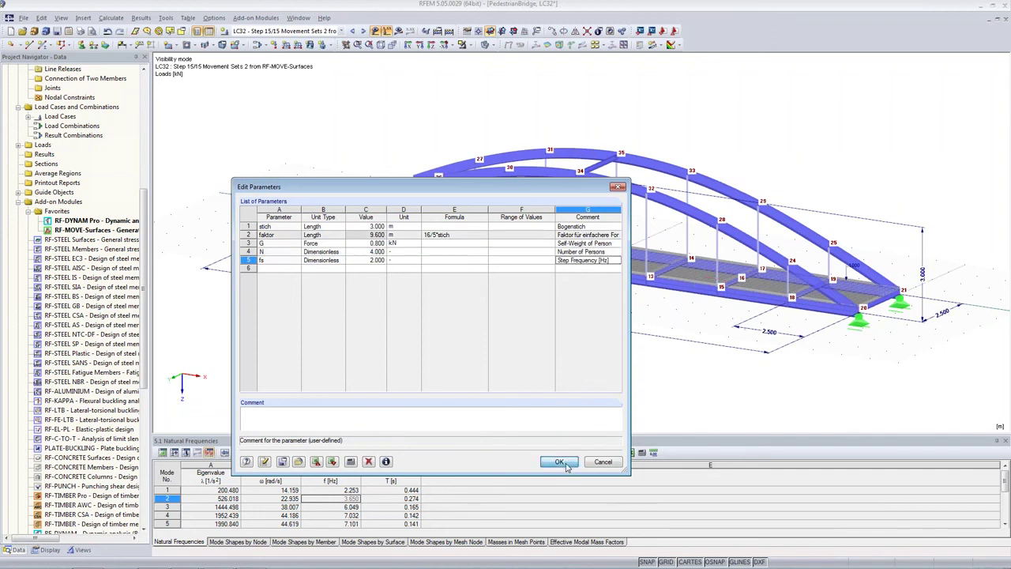
{"action": "left_click", "coordinate": [562, 462]}
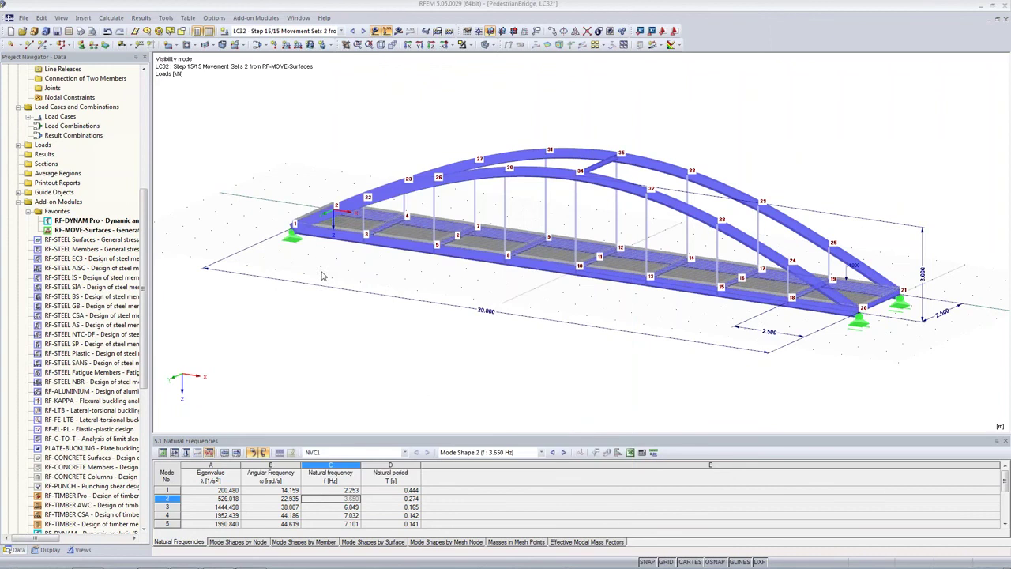
Open the RF-DYNAM Pro input data, activate forced vibrations with time diagrams, and show the time diagram definition
{"action": "double_click", "coordinate": [73, 222]}
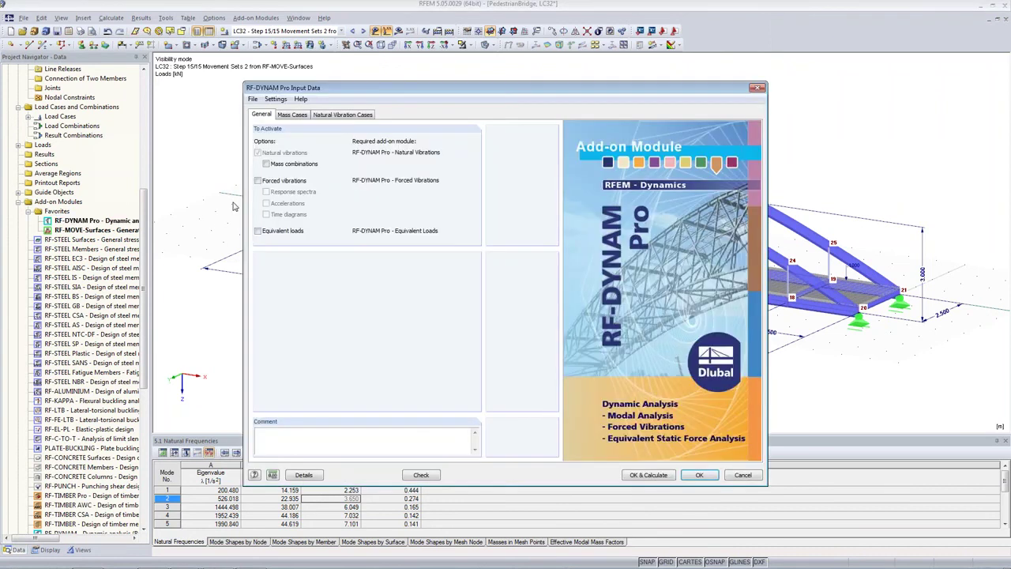
{"action": "left_click", "coordinate": [258, 181]}
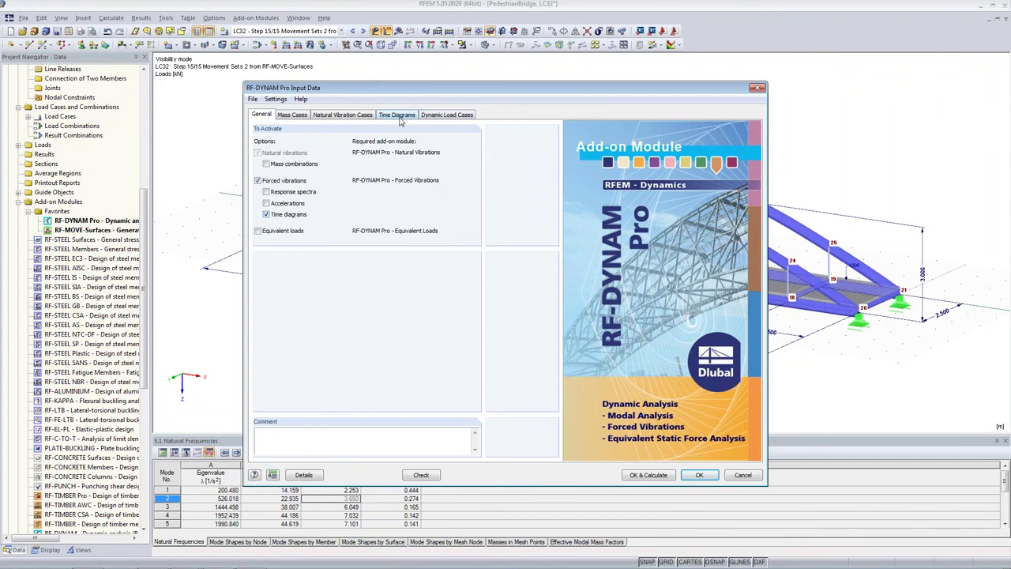
{"action": "left_click", "coordinate": [400, 117]}
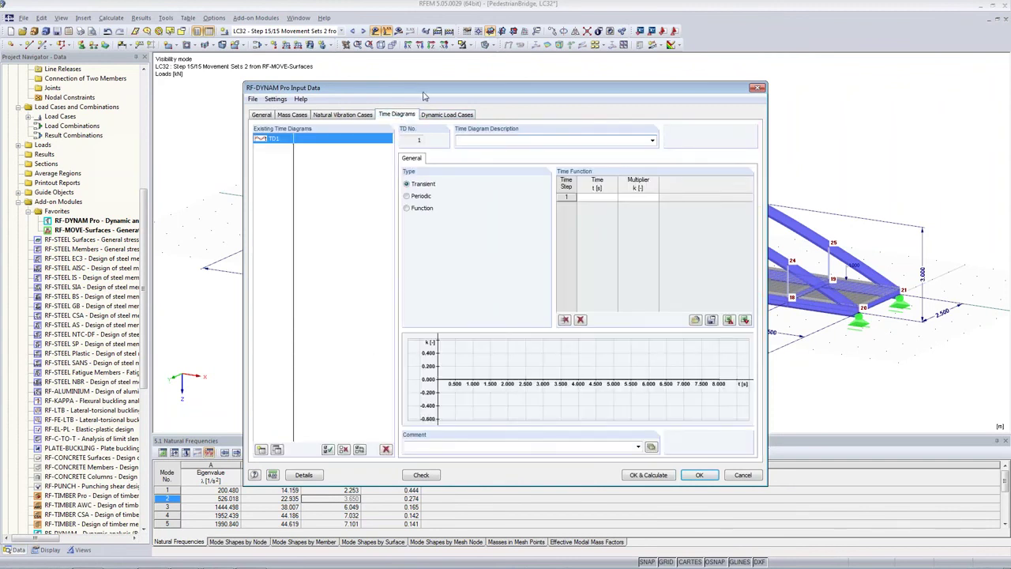
{"action": "left_click", "coordinate": [427, 117]}
{"action": "left_click", "coordinate": [398, 117]}
Examine the time function inputs of the Transient and Periodic types for time diagram TD1
{"action": "left_click", "coordinate": [597, 197]}
{"action": "key", "text": "Tab"}
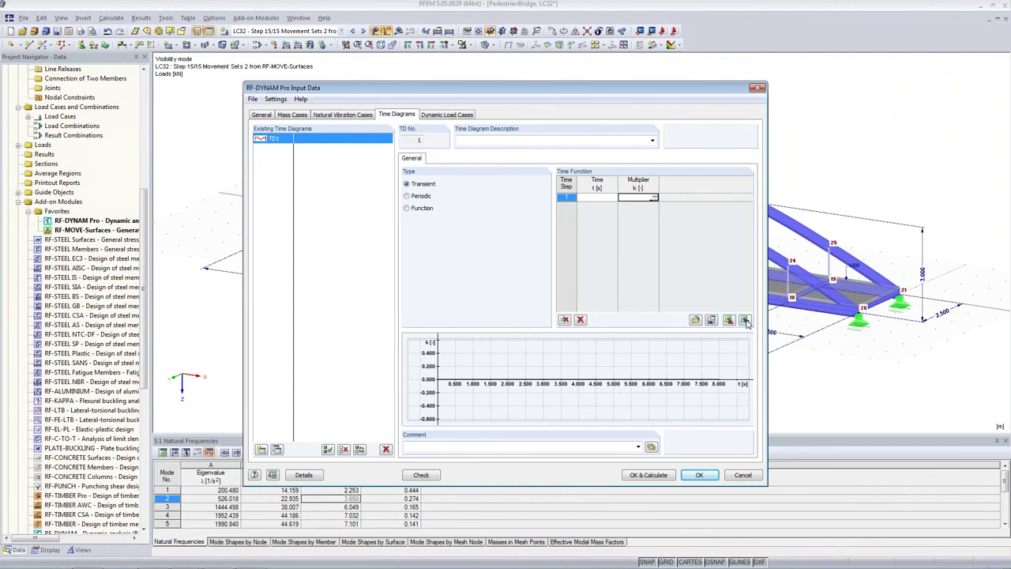
{"action": "left_click", "coordinate": [407, 196]}
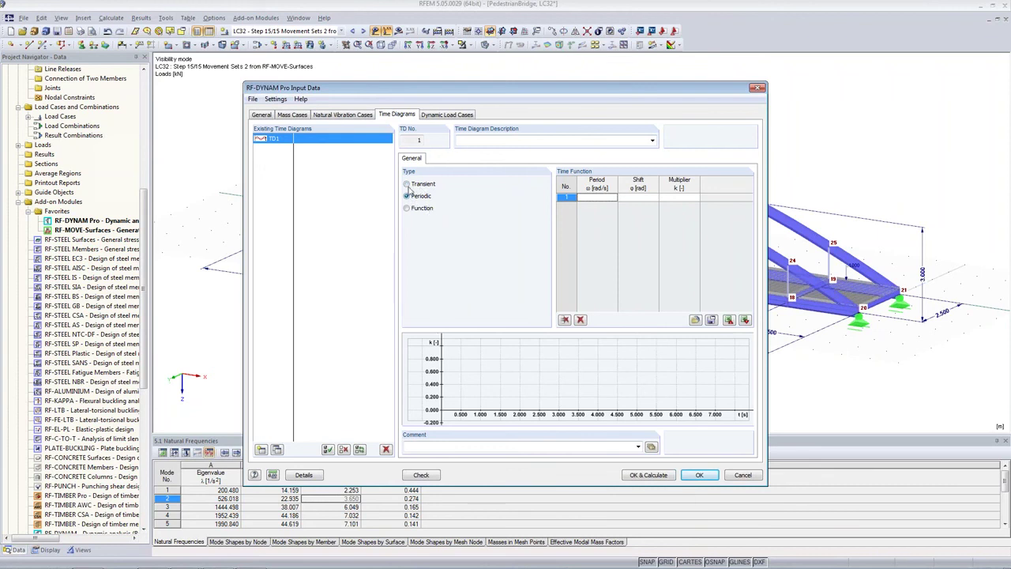
{"action": "left_click", "coordinate": [599, 197]}
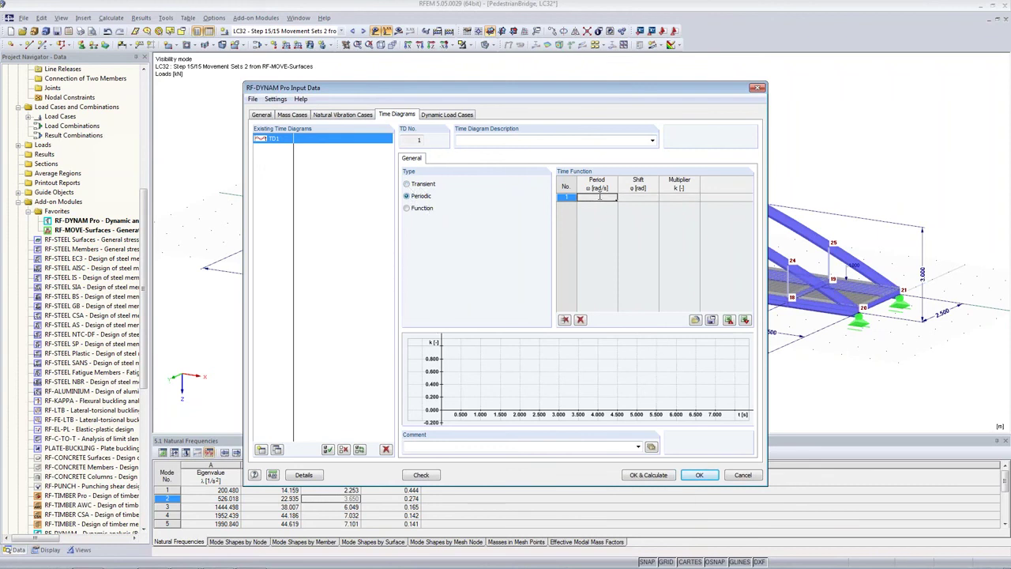
{"action": "left_click", "coordinate": [639, 198]}
Set time diagram TD1 to the Function type and describe it as "Right Foot - Position 1"
{"action": "left_click", "coordinate": [419, 209]}
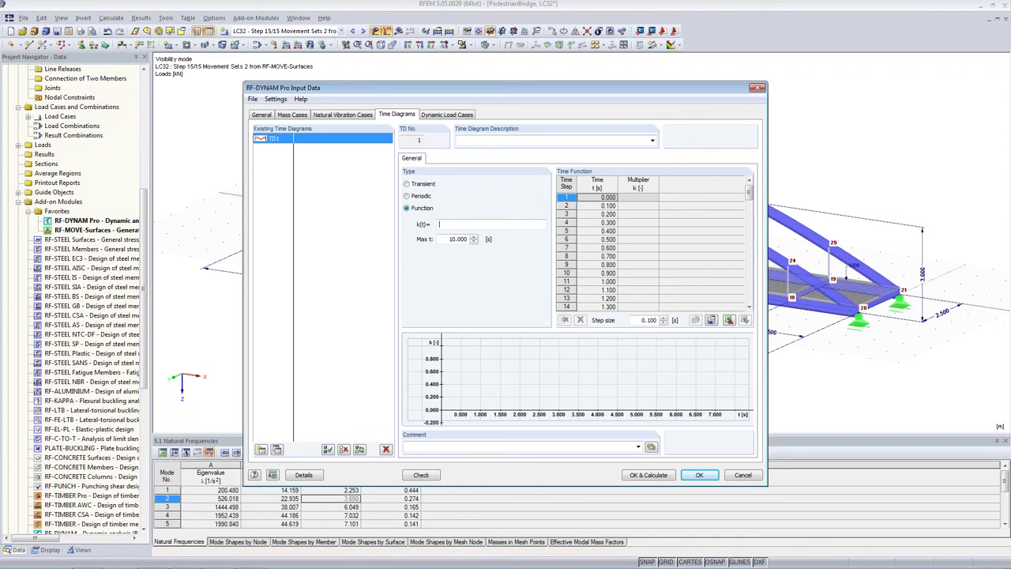
{"action": "left_click", "coordinate": [461, 140]}
{"action": "type", "text": "Right Foot"}
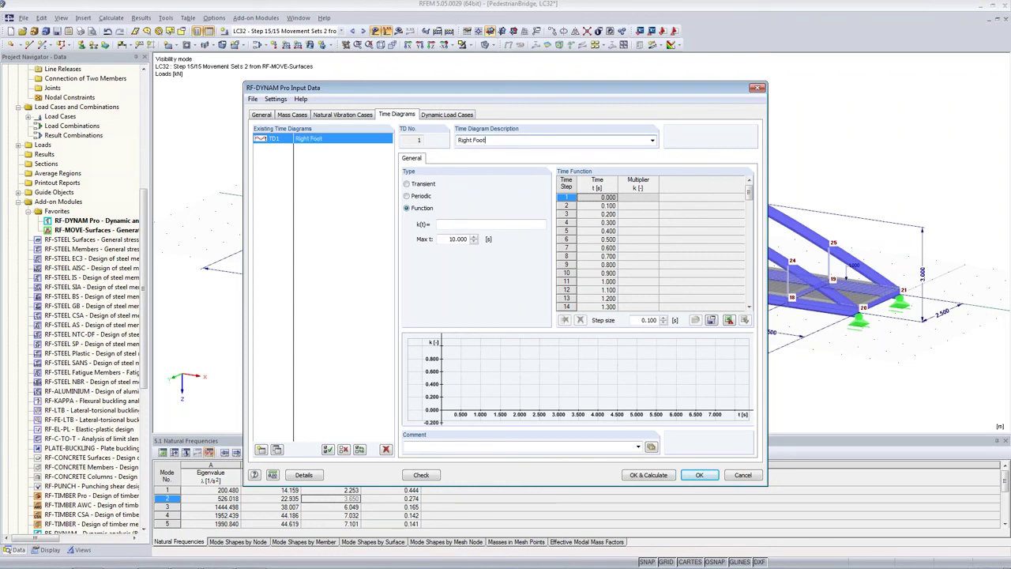
{"action": "type", "text": " - Position 1"}
Enter the static part and first harmonic of k(t) as (1+0.4*SIN(PI*2*fs*t))
{"action": "left_click", "coordinate": [473, 225]}
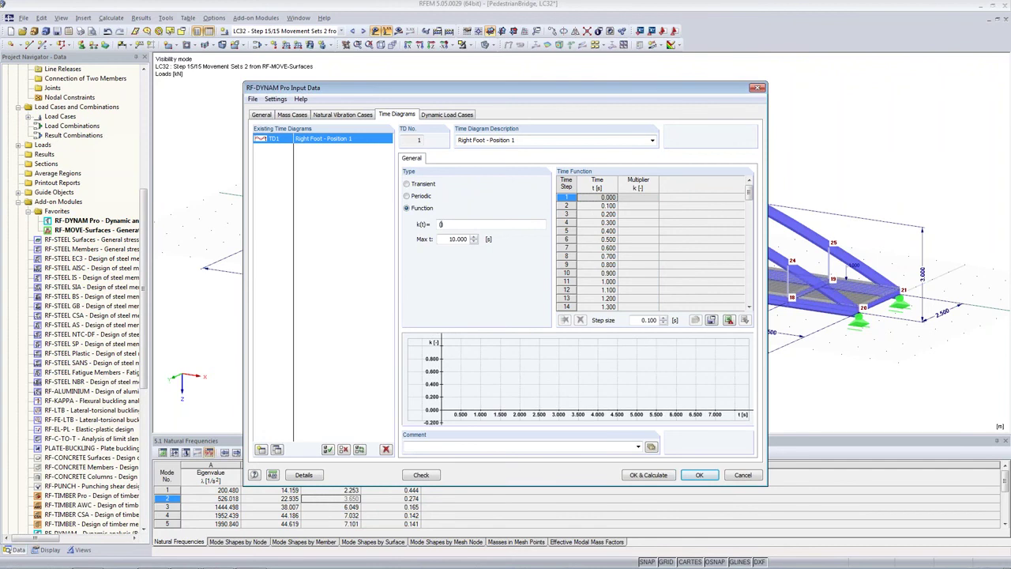
{"action": "type", "text": "(1+"}
{"action": "type", "text": "0.4*"}
{"action": "type", "text": "SIN"}
{"action": "type", "text": "*"}
{"action": "type", "text": "(PI"}
{"action": "type", "text": "*2"}
{"action": "type", "text": "*fs*t"}
{"action": "key", "text": "Return"}
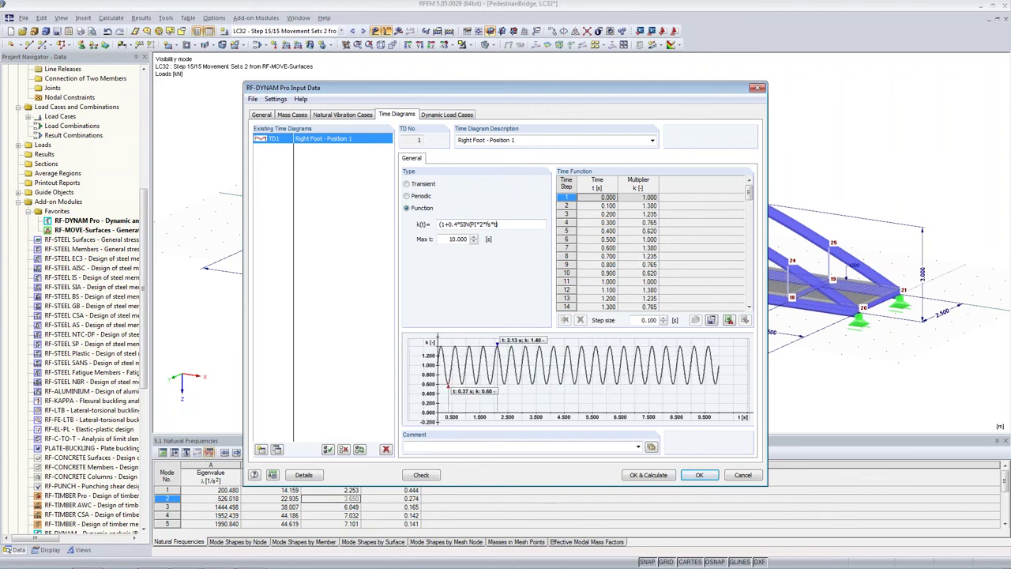
{"action": "type", "text": ")"}
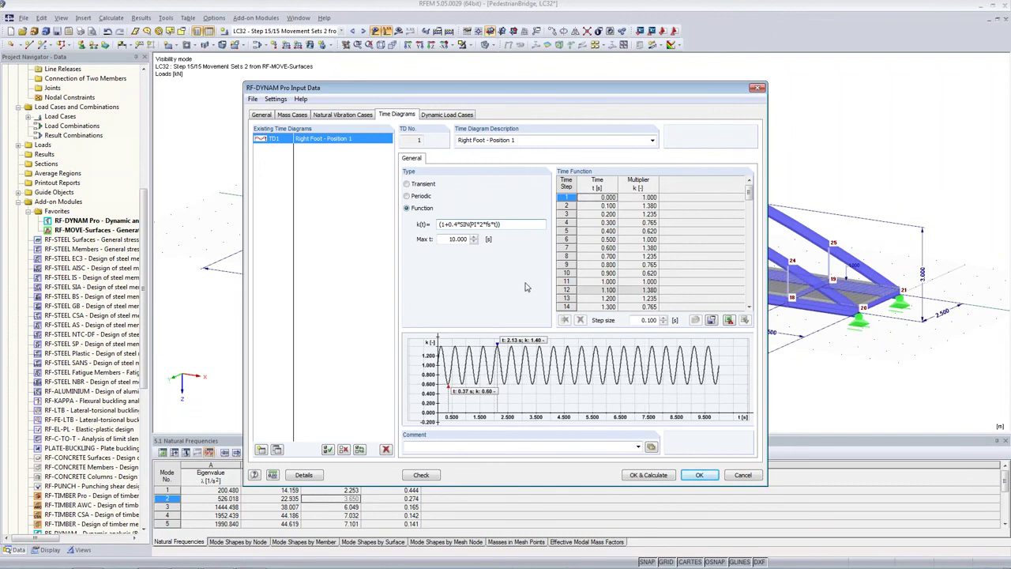
Add the second harmonic +0.1*SIN(PI*4*fs*t-PI/2) inside the outer parentheses of k(t)
{"action": "type", "text": "*"}
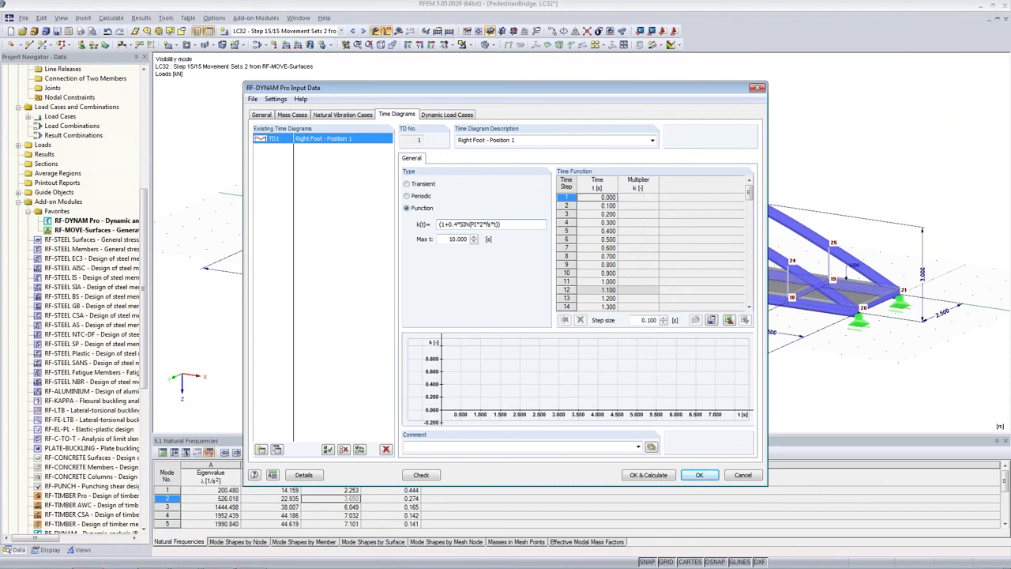
{"action": "type", "text": "+0.1"}
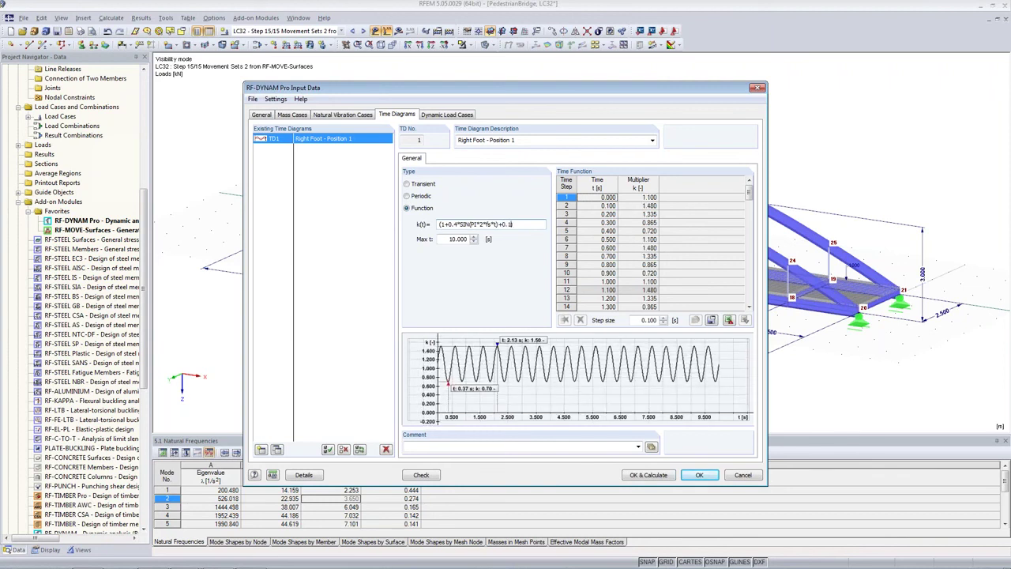
{"action": "type", "text": "*"}
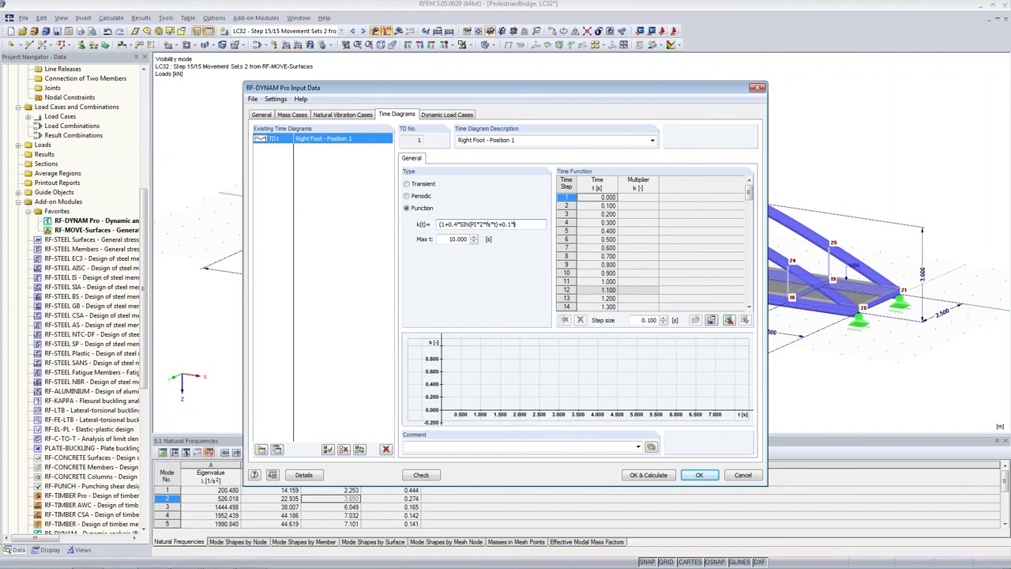
{"action": "type", "text": "SIN(PI*"}
{"action": "type", "text": "4*fs)*t-PI/2"}
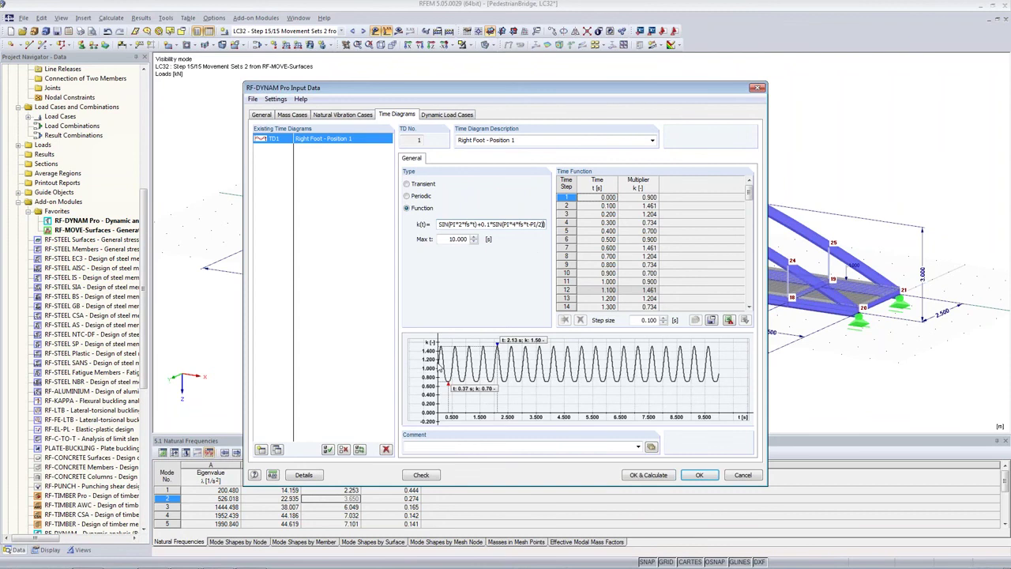
Append the third harmonic +0.1*SIN(PI*6*fs*t-PI/2) to k(t) and close the outer parentheses
{"action": "type", "text": "+"}
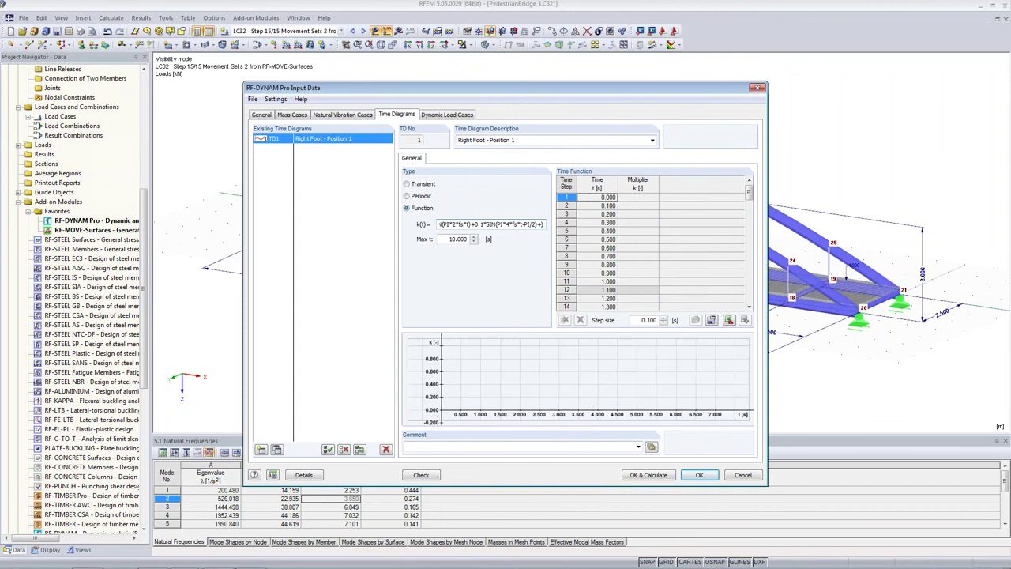
{"action": "type", "text": "0.1*"}
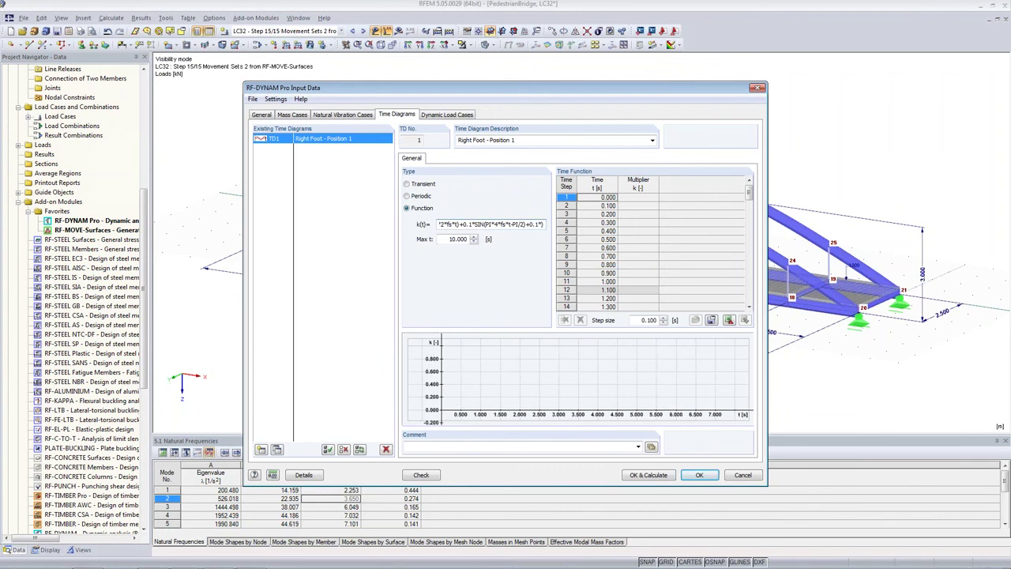
{"action": "type", "text": "SIN(PI*6*fs*t-PI/2)"}
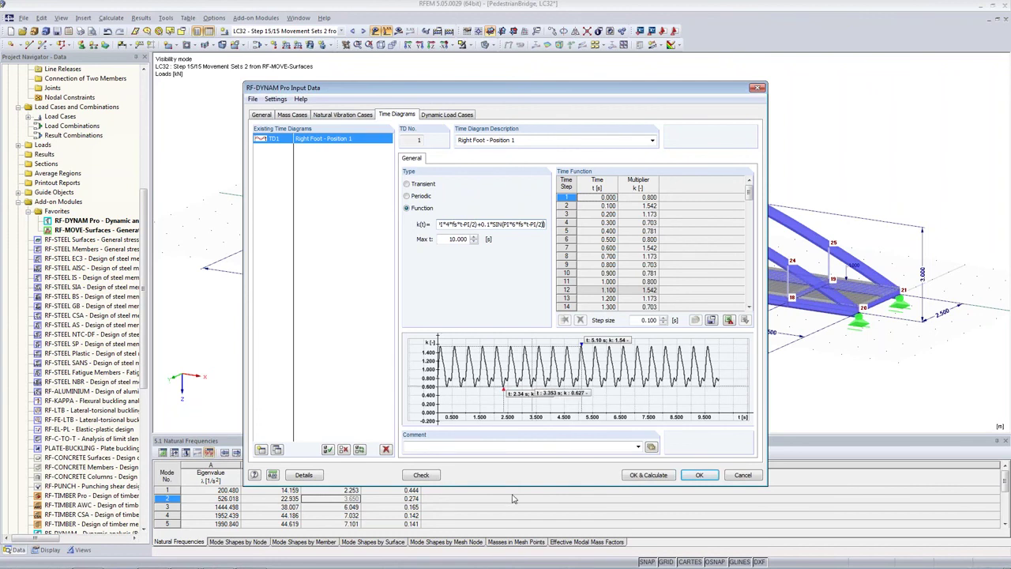
{"action": "type", "text": ")"}
Switch to the TimeHistoryAnalysis PowerPoint slide show and go back through the walking excitation slides to review the load formula
{"action": "left_click", "coordinate": [194, 557]}
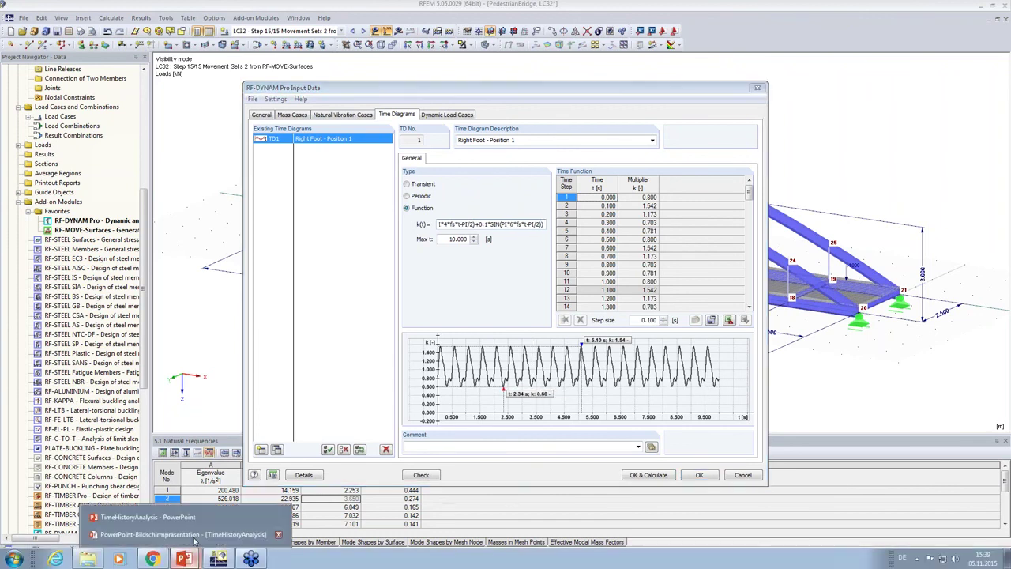
{"action": "left_click", "coordinate": [187, 536]}
{"action": "key", "text": "Left"}
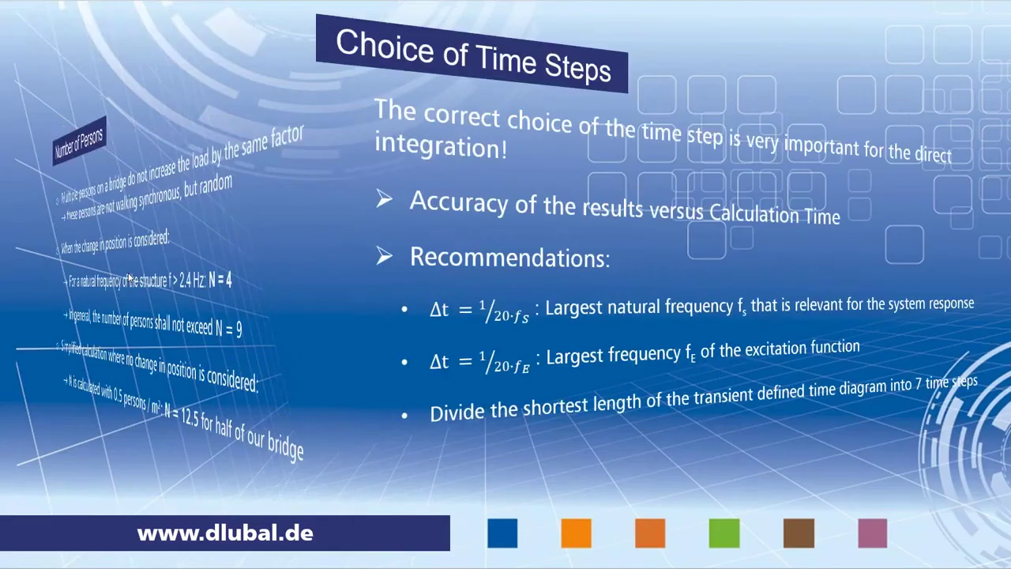
{"action": "key", "text": "Left"}
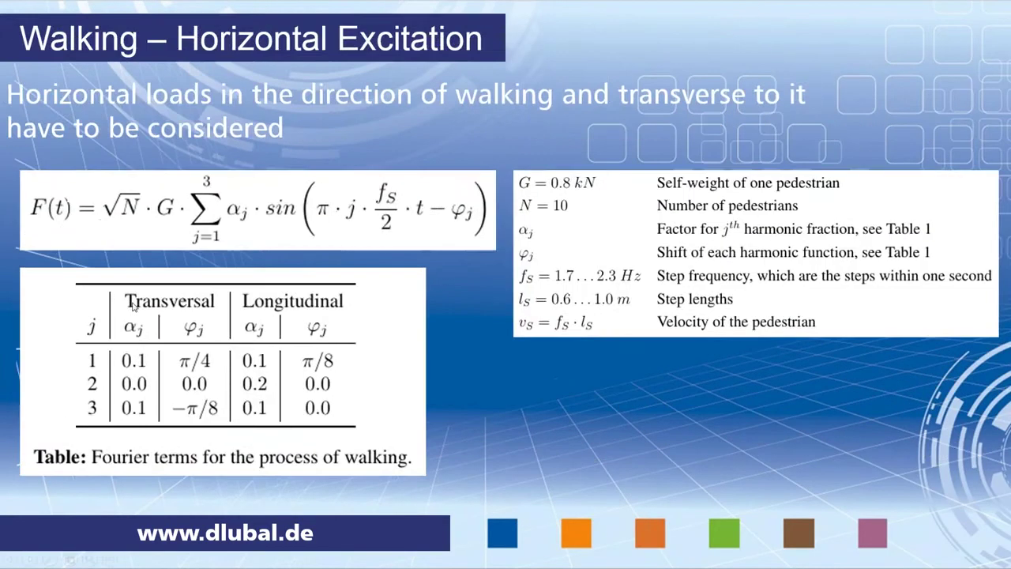
{"action": "key", "text": "Left"}
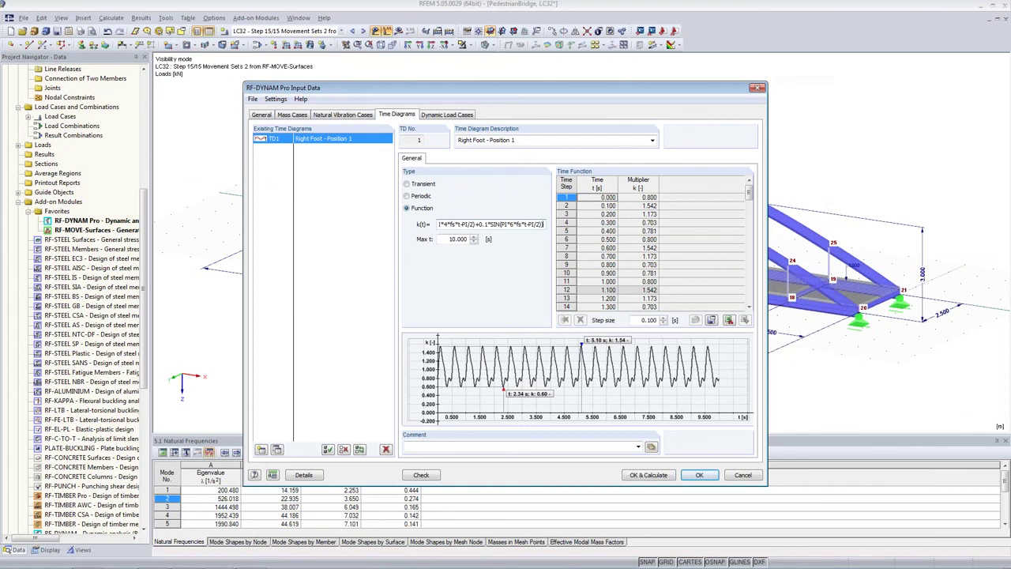
Insert the factor G/1000* in front of the k(t) expression to scale it by the person's self-weight
{"action": "key", "text": "Home"}
{"action": "type", "text": "G/"}
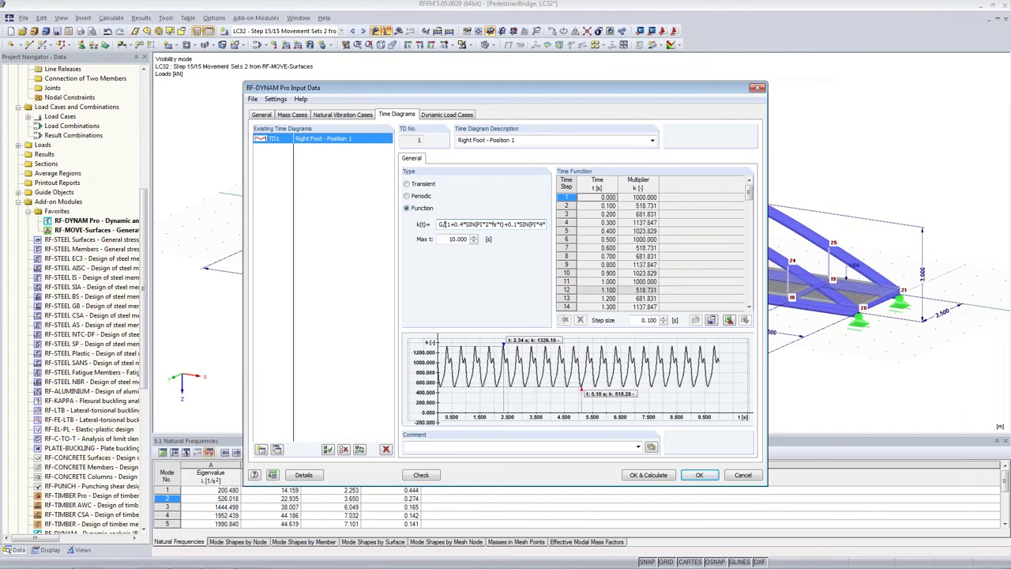
{"action": "type", "text": "1000"}
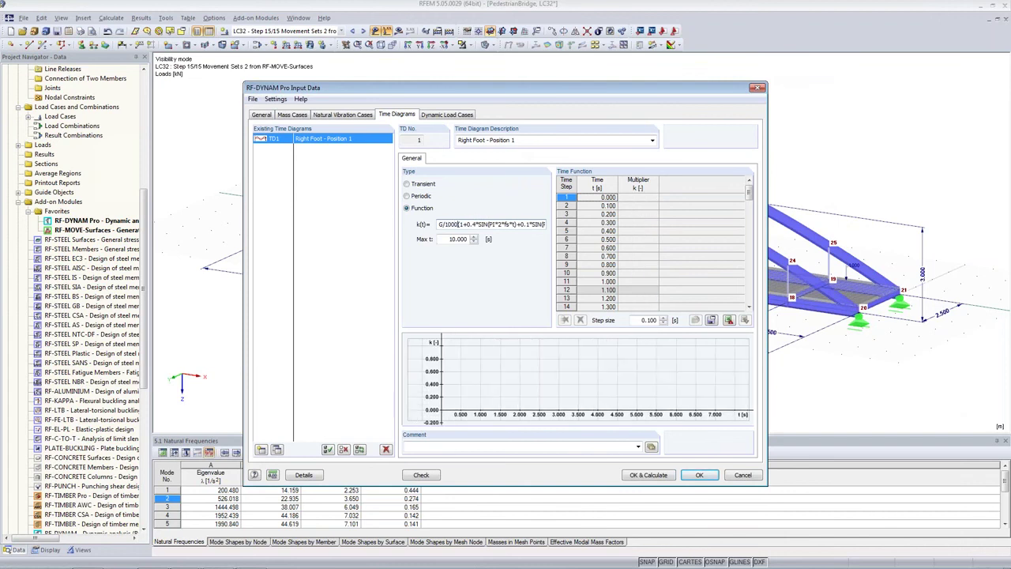
{"action": "type", "text": "*"}
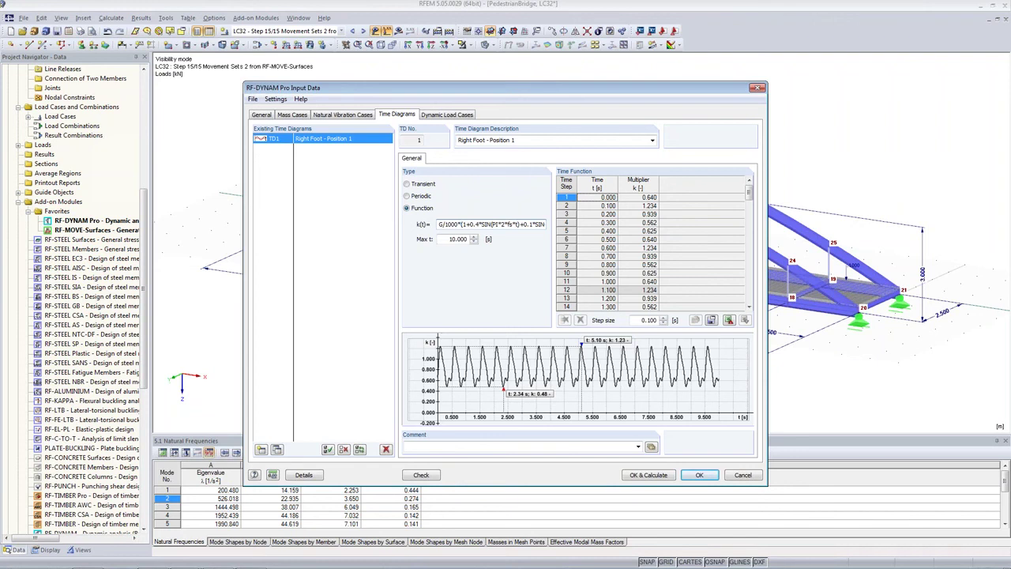
Insert the factor sqrt(N)* after G/1000* in k(t) and set the maximum time to 0.470 s
{"action": "type", "text": "sqrt(N)"}
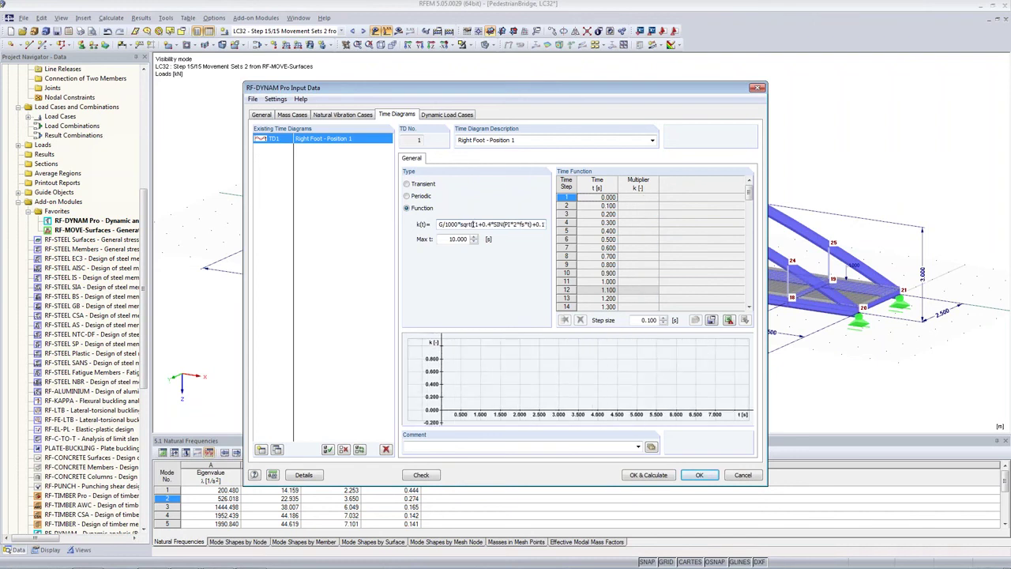
{"action": "type", "text": "*"}
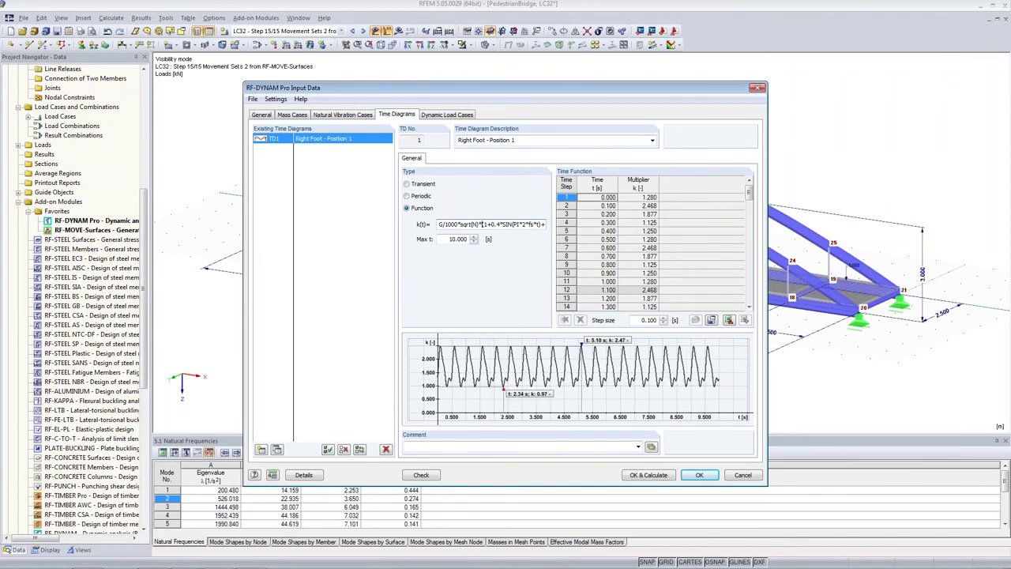
{"action": "double_click", "coordinate": [462, 238]}
{"action": "type", "text": "0."}
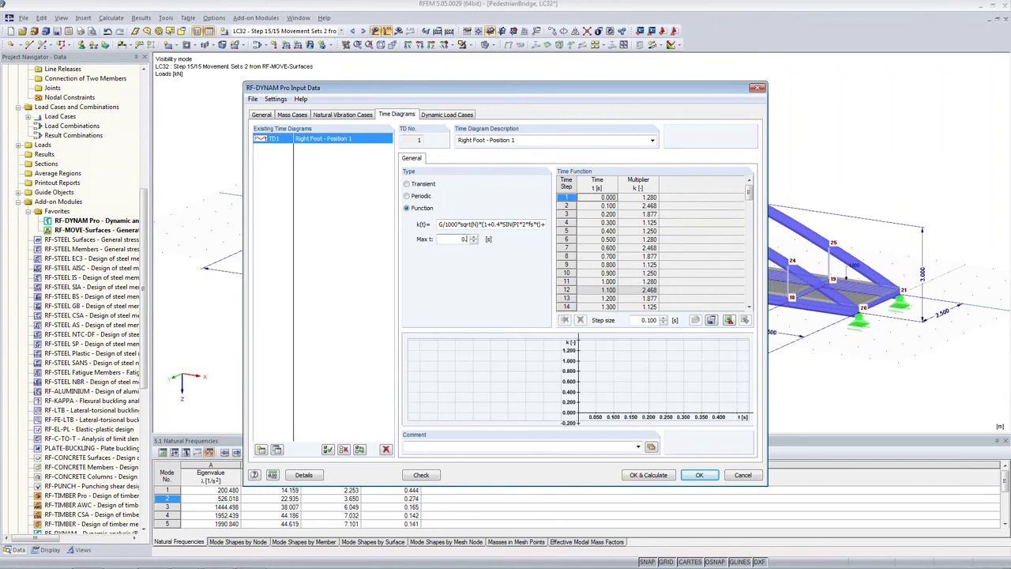
{"action": "type", "text": "470"}
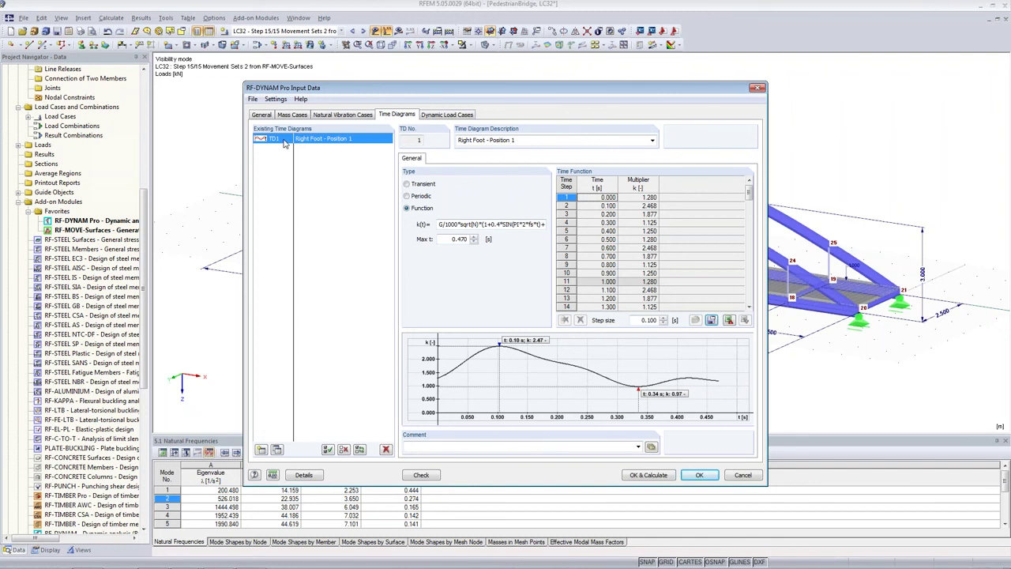
Copy the Right Foot - Position 1 time diagram and rename the copy Left Foot - Position 1
{"action": "left_click", "coordinate": [277, 449]}
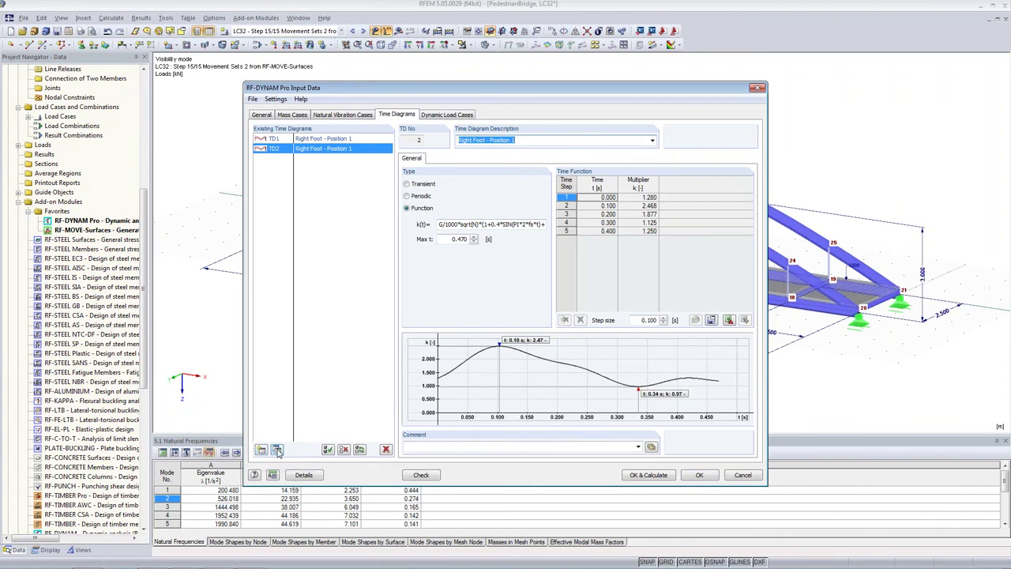
{"action": "left_click", "coordinate": [520, 140]}
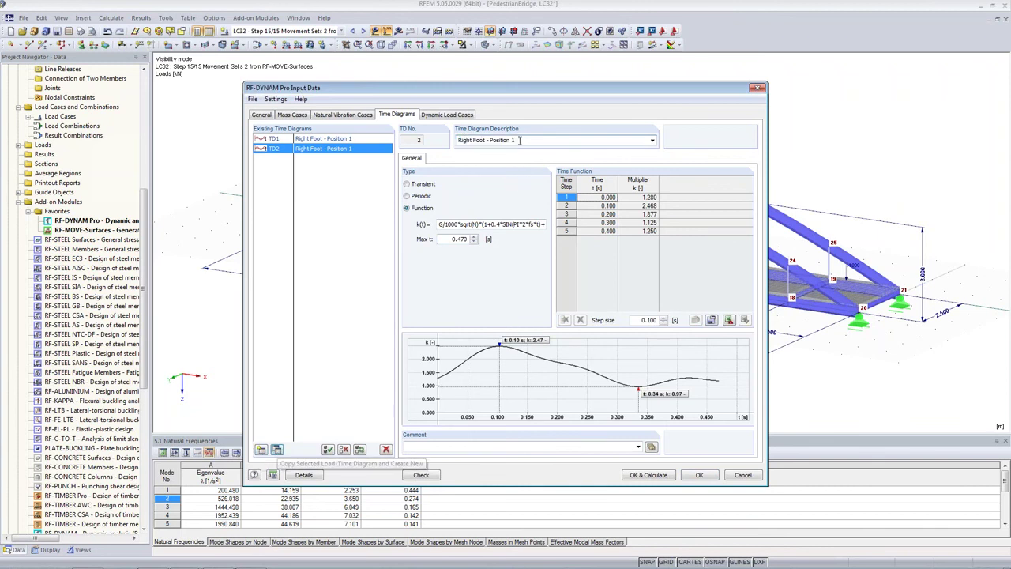
{"action": "double_click", "coordinate": [470, 141]}
{"action": "type", "text": "Le"}
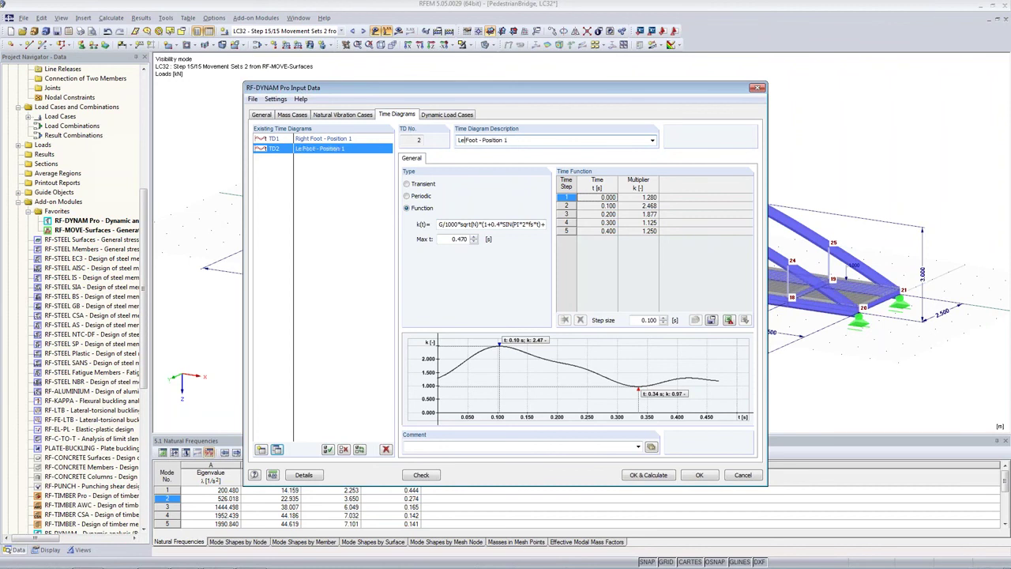
{"action": "type", "text": "ft"}
Insert if(t<0.47;0; at the start of the Left Foot - Position 1 function k(t) and close the condition at its end
{"action": "left_click", "coordinate": [439, 225]}
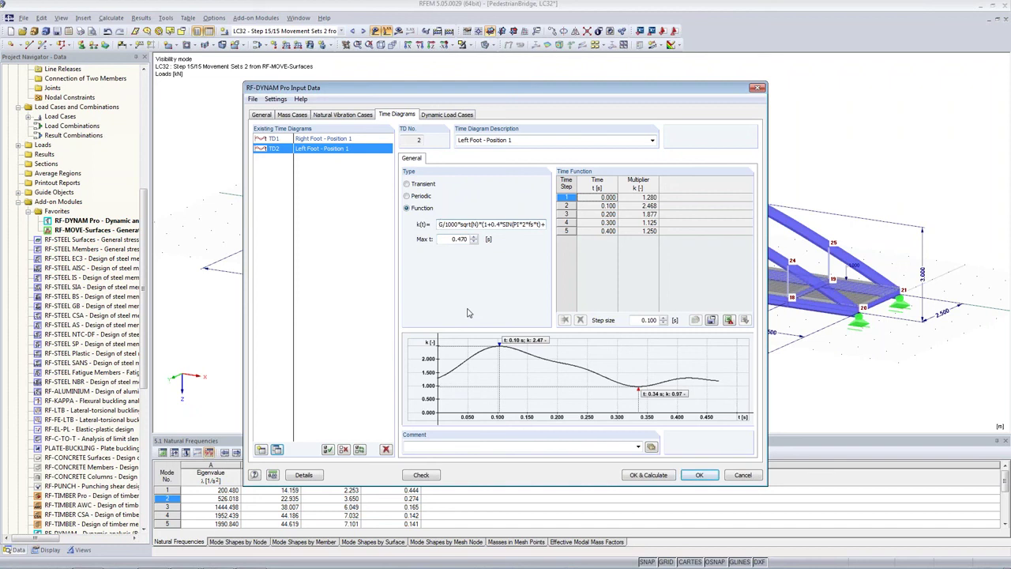
{"action": "left_click", "coordinate": [440, 224]}
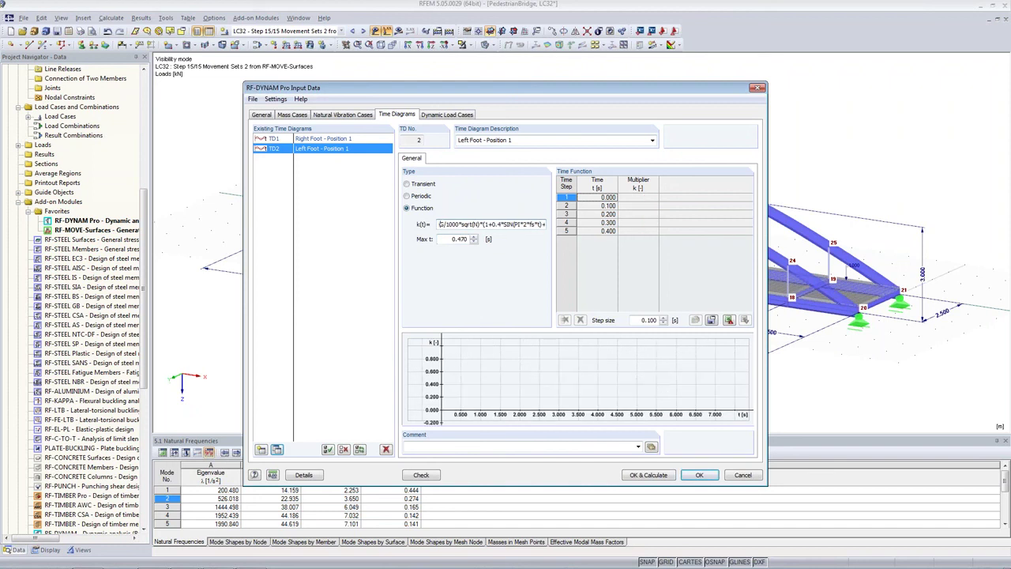
{"action": "type", "text": "if(t<0.47"}
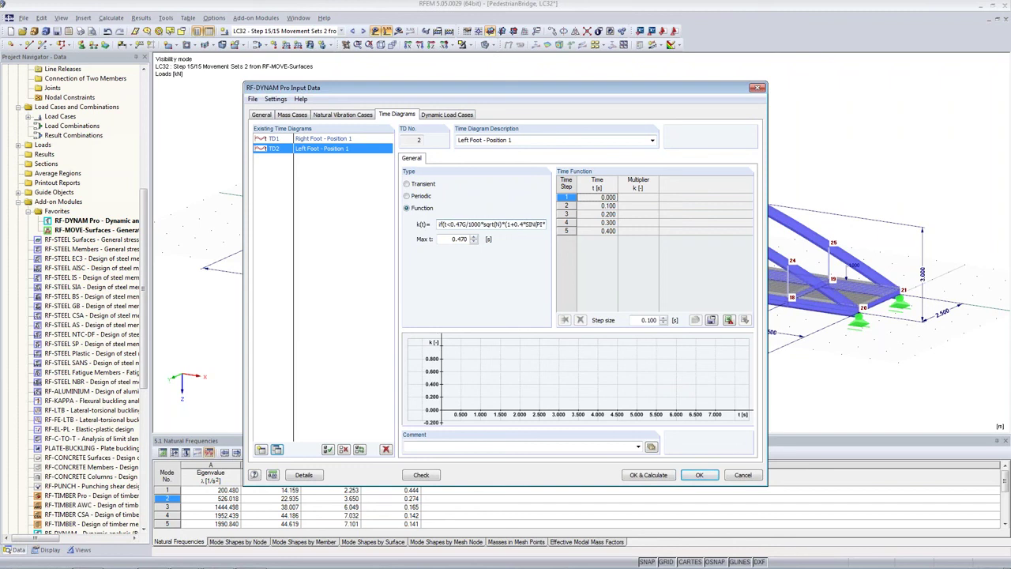
{"action": "type", "text": ";0;"}
{"action": "key", "text": "Return"}
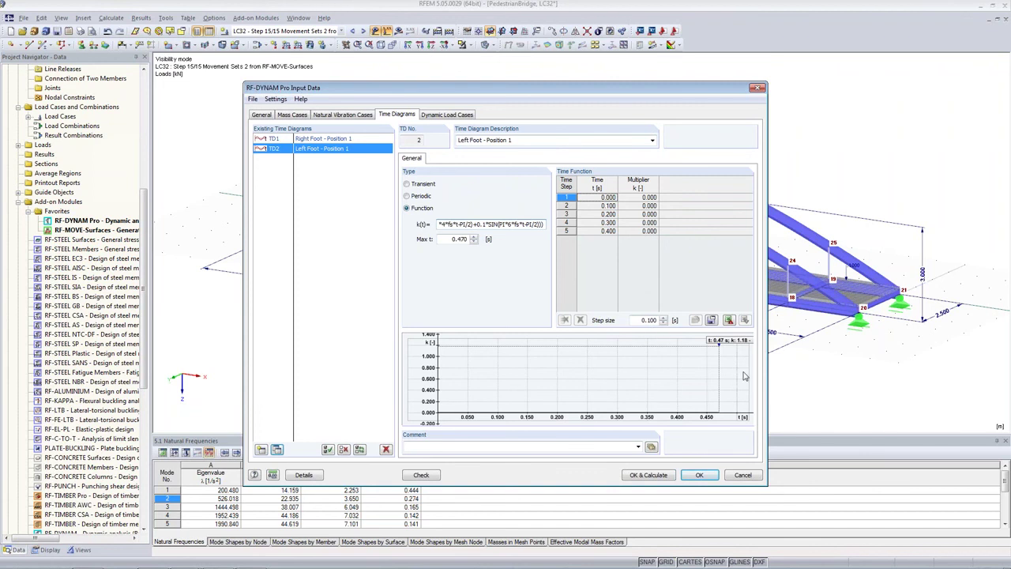
Re-enter the zero branch 0; in the if condition of k(t) and set the maximum time to 0.970 s
{"action": "double_click", "coordinate": [459, 238]}
{"action": "left_click", "coordinate": [448, 225]}
{"action": "key", "text": "ctrl+a"}
{"action": "key", "text": "ctrl+v"}
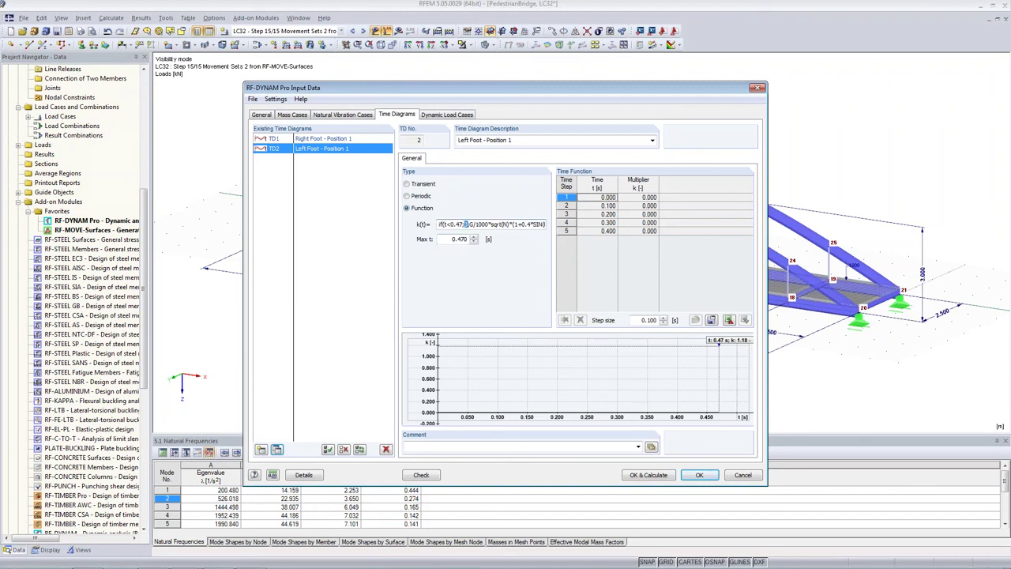
{"action": "type", "text": "0;"}
{"action": "key", "text": "Tab"}
{"action": "type", "text": "1"}
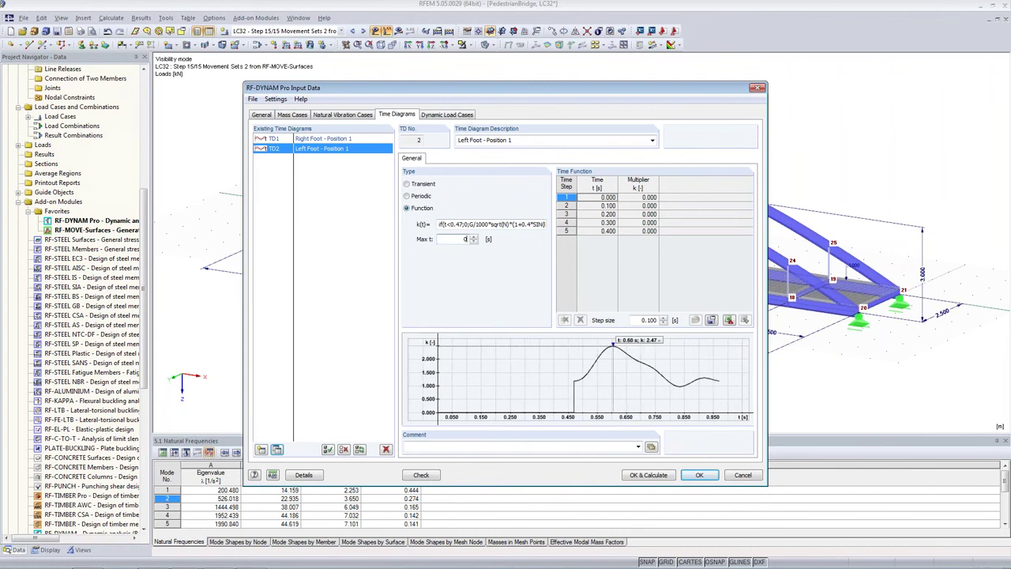
{"action": "type", "text": ".97"}
{"action": "key", "text": "Tab"}
Copy the Left Foot - Position 1 time diagram and rename the copy Right Foot - Position 2
{"action": "left_click", "coordinate": [276, 449]}
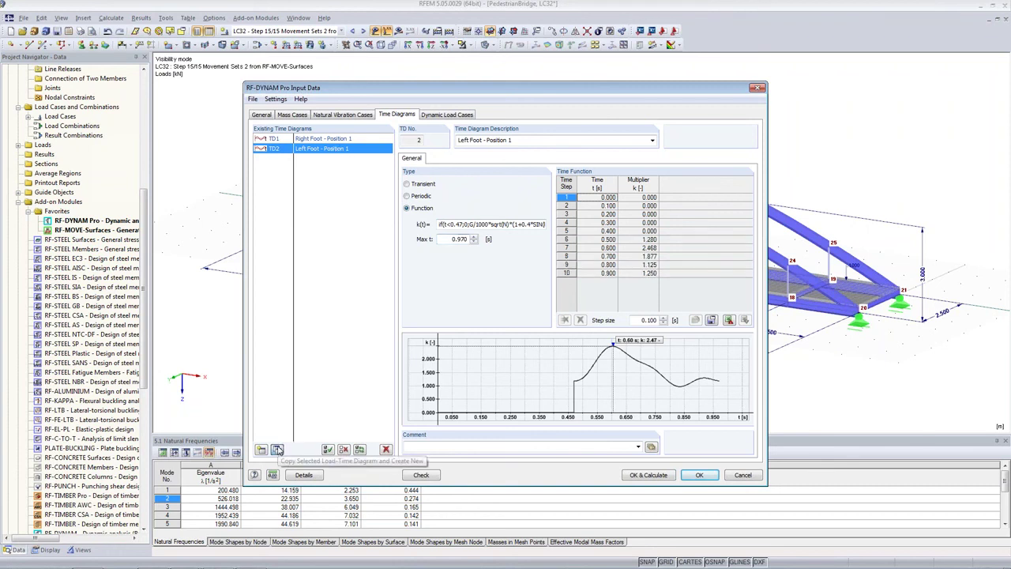
{"action": "left_click", "coordinate": [470, 140]}
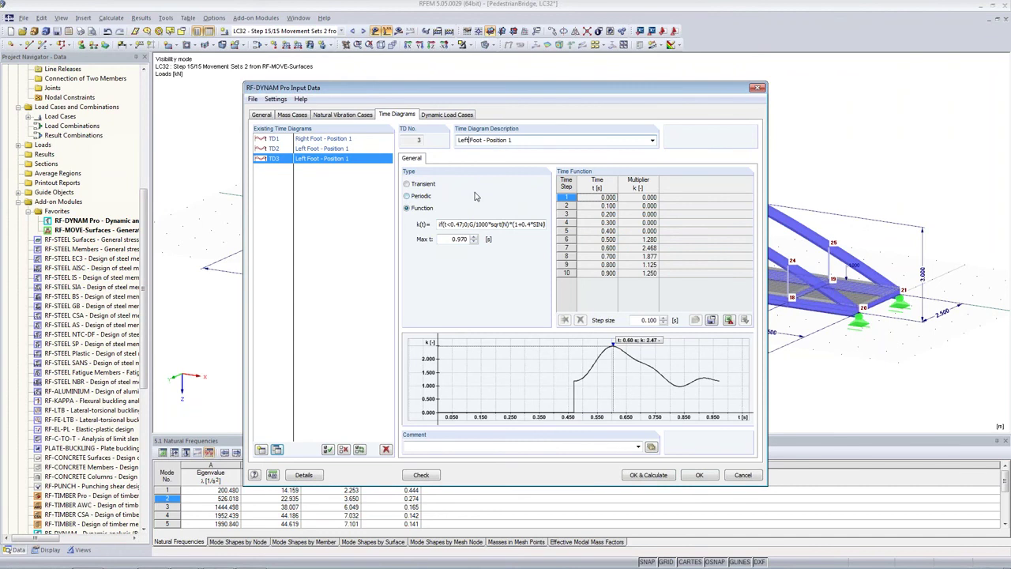
{"action": "key", "text": "BackSpace"}
{"action": "key", "text": "BackSpace"}
{"action": "key", "text": "BackSpace"}
{"action": "key", "text": "BackSpace"}
{"action": "type", "text": "Right"}
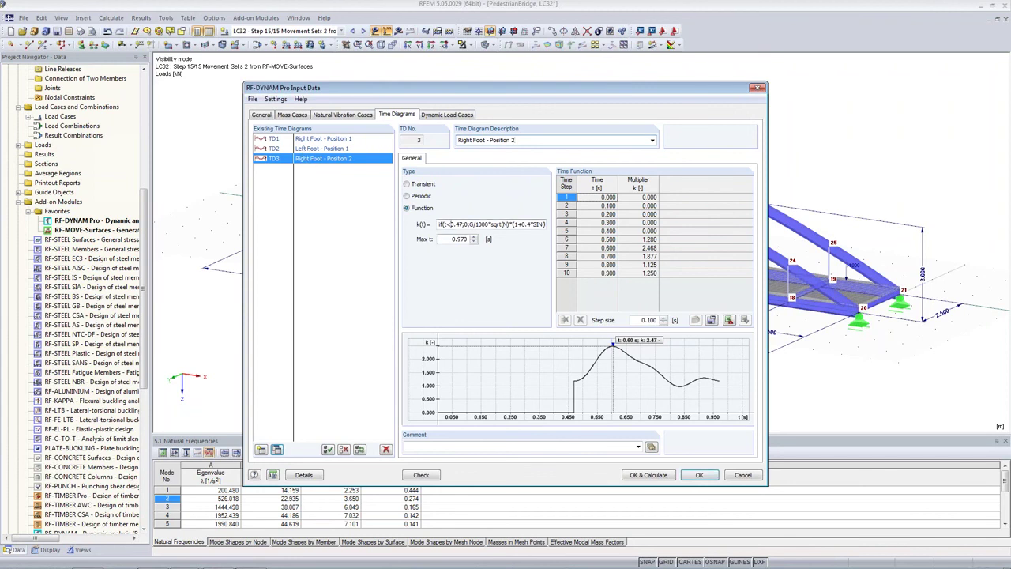
Change the Right Foot - Position 2 condition to t<0.97 and set its maximum time to 1.470 s
{"action": "key", "text": "Delete"}
{"action": "type", "text": "9"}
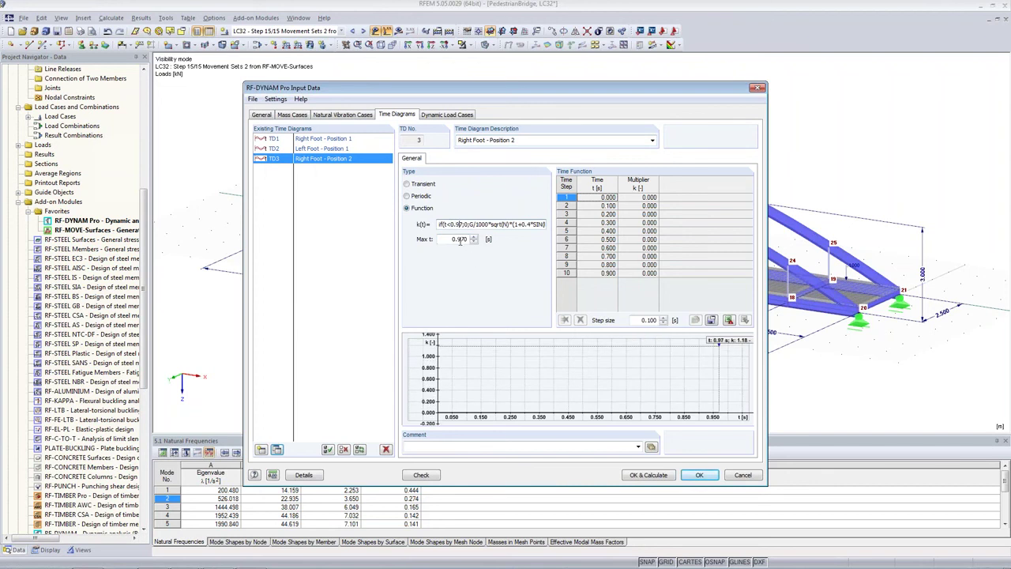
{"action": "left_click", "coordinate": [460, 239]}
{"action": "key", "text": "BackSpace"}
{"action": "type", "text": "4"}
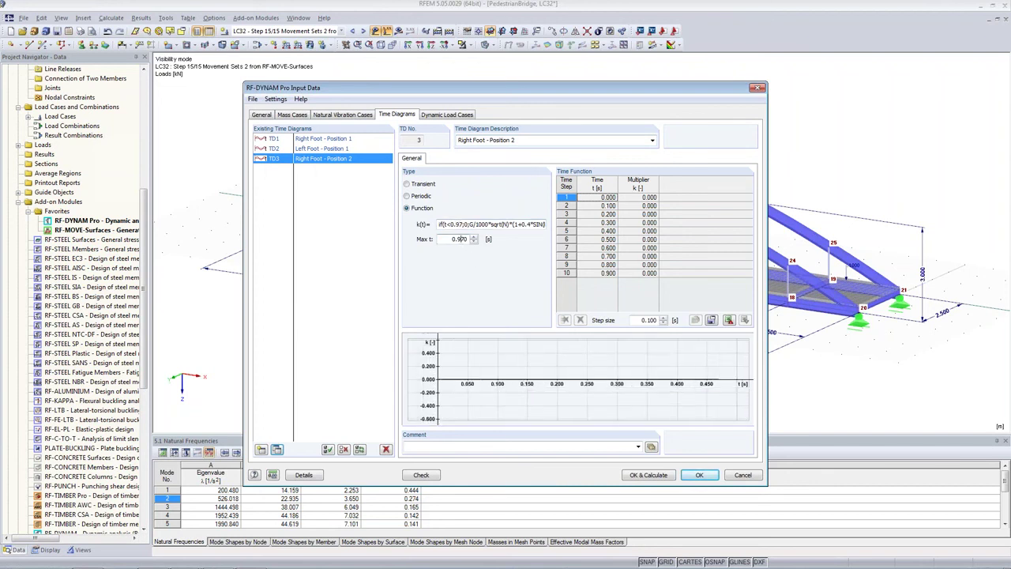
{"action": "key", "text": "Left"}
{"action": "key", "text": "Left"}
{"action": "key", "text": "BackSpace"}
{"action": "type", "text": "1"}
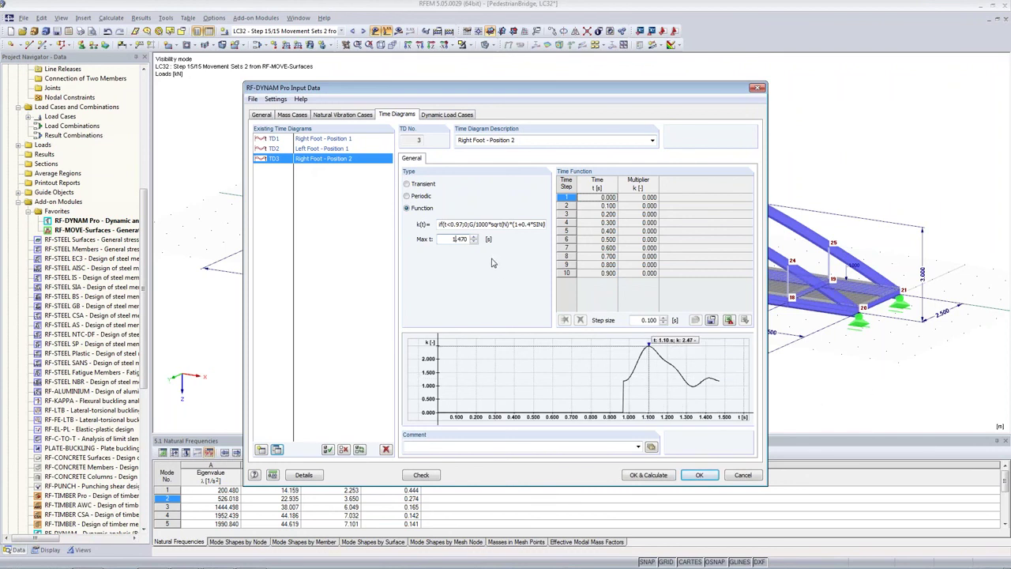
Make another copy of the Left Foot - Position 1 time diagram and name it Left Foot - Position 2
{"action": "left_click", "coordinate": [309, 149]}
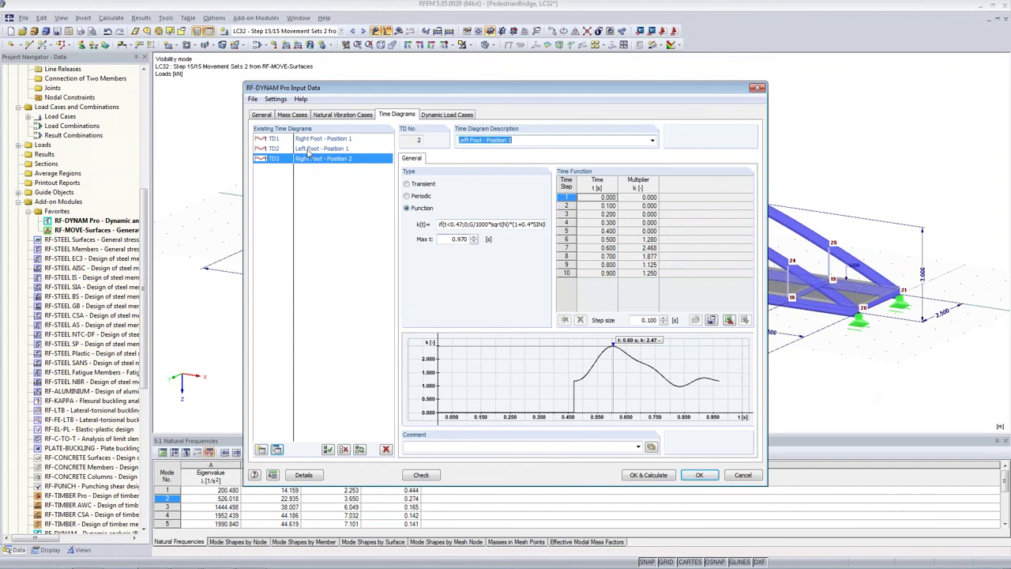
{"action": "left_click", "coordinate": [277, 450]}
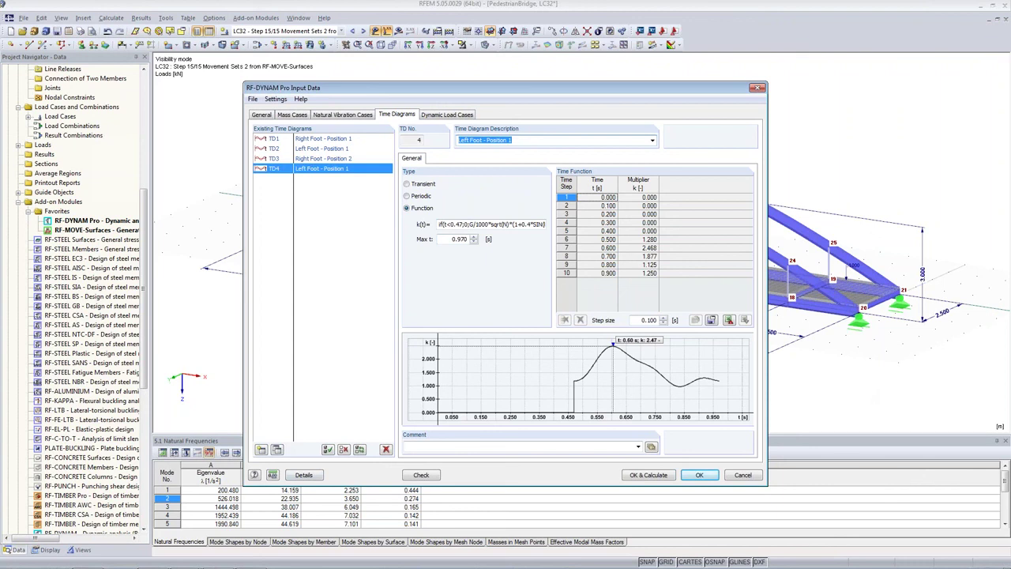
{"action": "key", "text": "End"}
{"action": "key", "text": "BackSpace"}
{"action": "type", "text": "2"}
Change the Left Foot - Position 2 condition to t<1.47 and set its maximum time to 1.970 s
{"action": "left_click", "coordinate": [453, 224]}
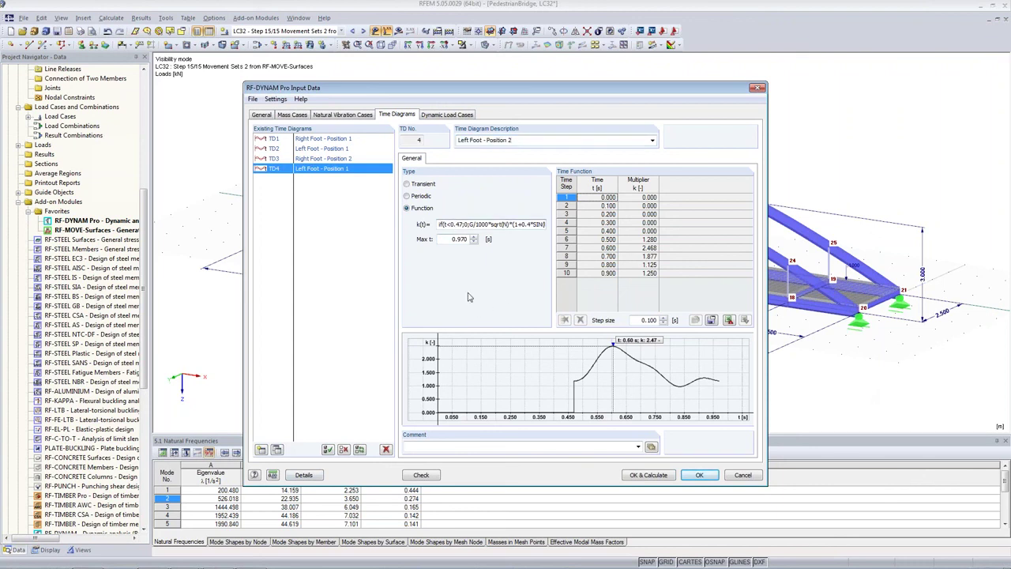
{"action": "key", "text": "BackSpace"}
{"action": "type", "text": "1"}
{"action": "left_click", "coordinate": [455, 238]}
{"action": "key", "text": "BackSpace"}
{"action": "type", "text": "1"}
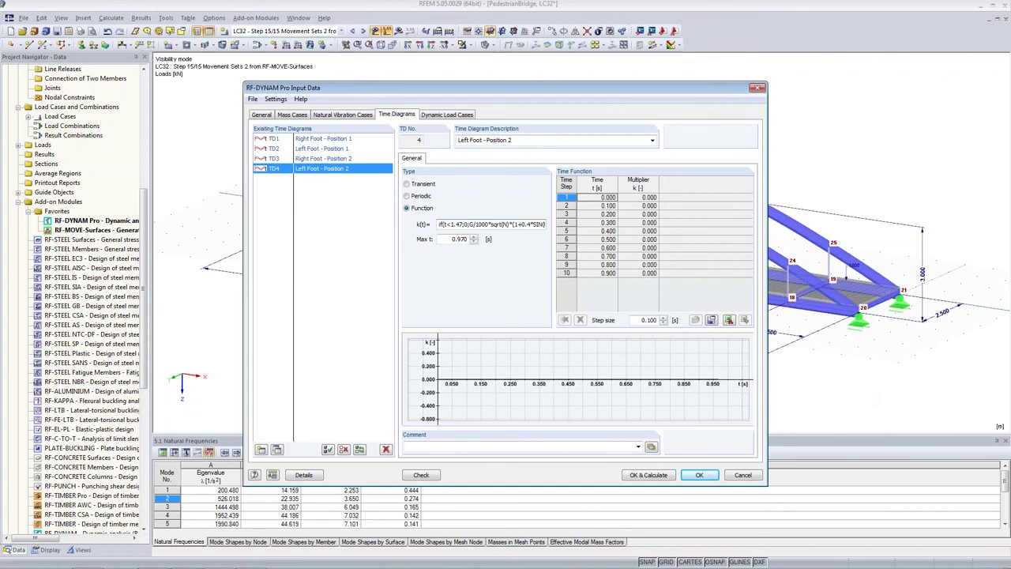
Copy the Right Foot - Position 2 time diagram and start editing the description of the copy
{"action": "left_click", "coordinate": [322, 158]}
{"action": "left_click", "coordinate": [276, 449]}
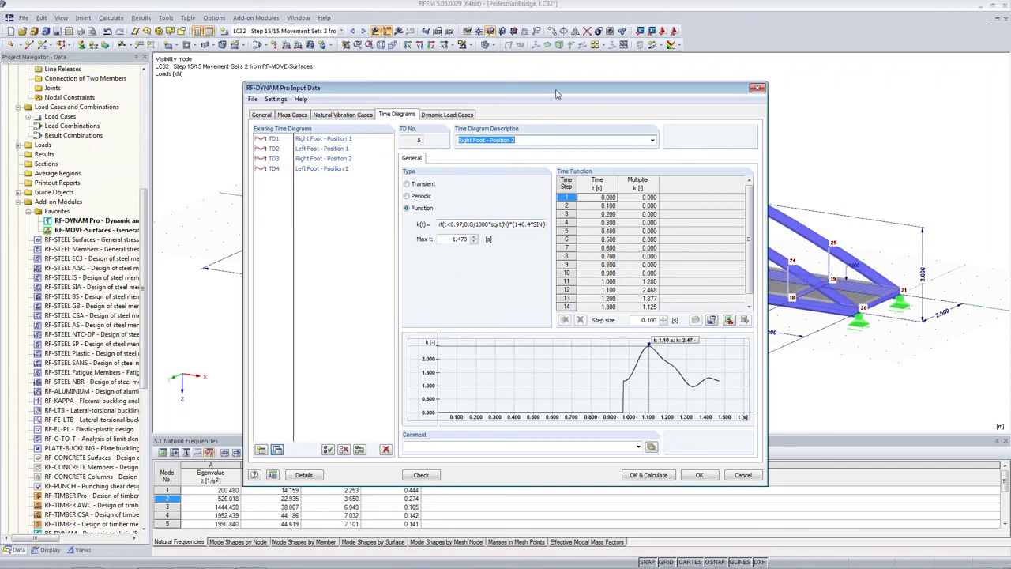
{"action": "left_click", "coordinate": [534, 139]}
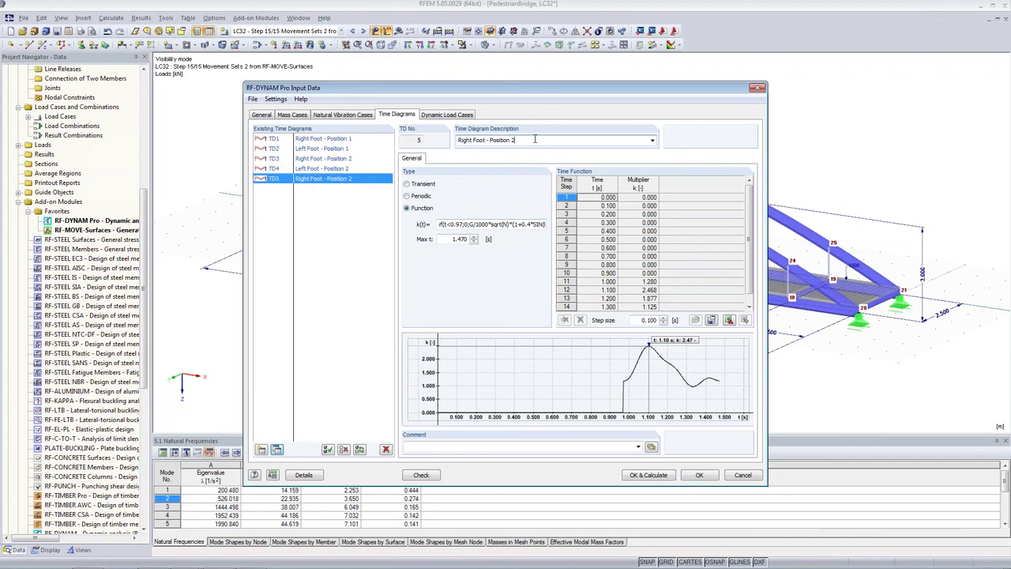
Describe time diagram TD5 as Right Foot - Position 3, with its function condition at t<1.97 and maximum time 2.470 s
{"action": "key", "text": "BackSpace"}
{"action": "type", "text": "3"}
{"action": "left_click", "coordinate": [452, 224]}
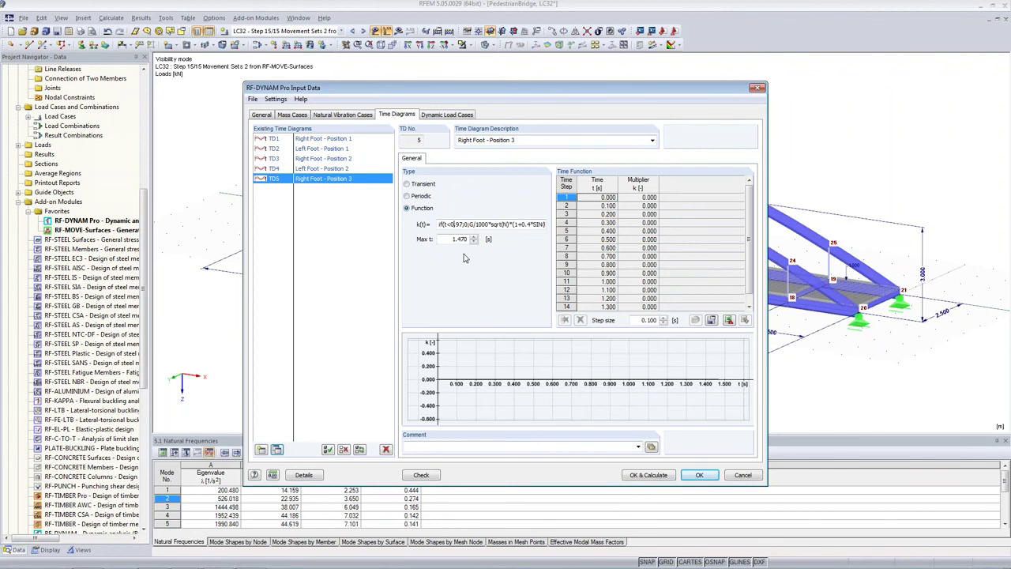
{"action": "key", "text": "BackSpace"}
{"action": "type", "text": "2"}
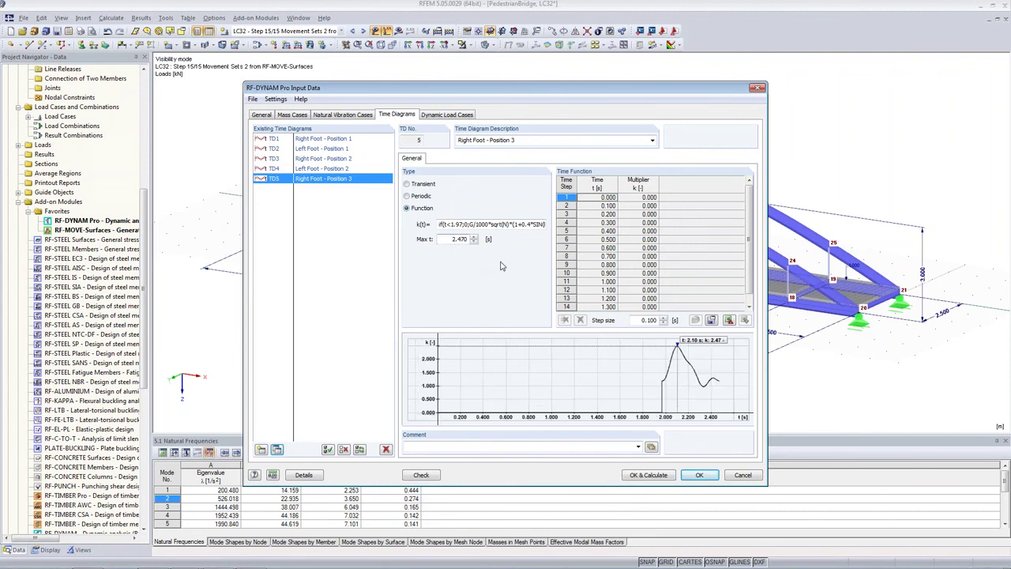
Duplicate time diagram TD4 and describe the copy as Left Foot - Position 3
{"action": "left_click", "coordinate": [300, 169]}
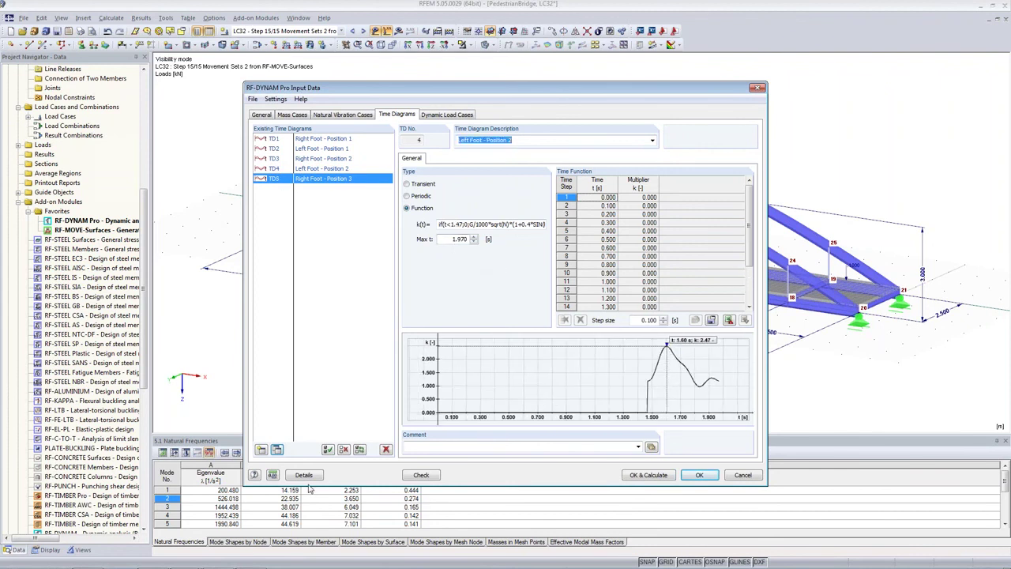
{"action": "left_click", "coordinate": [276, 449]}
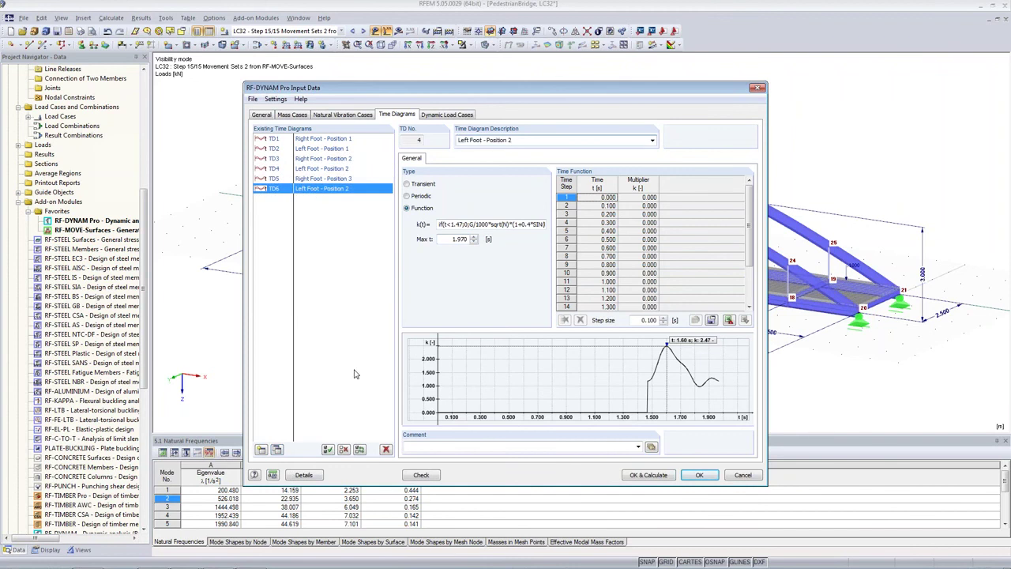
{"action": "left_click", "coordinate": [526, 140]}
{"action": "key", "text": "BackSpace"}
{"action": "type", "text": "3"}
Change the function condition of the Left Foot - Position 3 diagram to t<2.47 and set its maximum time to 2.970 s
{"action": "left_click", "coordinate": [452, 225]}
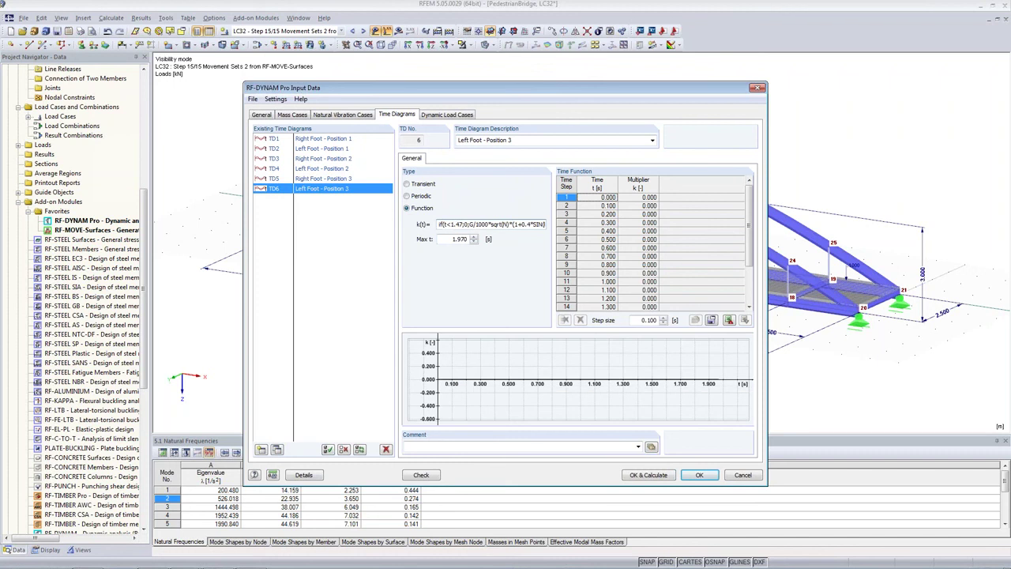
{"action": "key", "text": "BackSpace"}
{"action": "type", "text": "2"}
{"action": "left_click", "coordinate": [457, 240]}
{"action": "key", "text": "BackSpace"}
{"action": "type", "text": "2"}
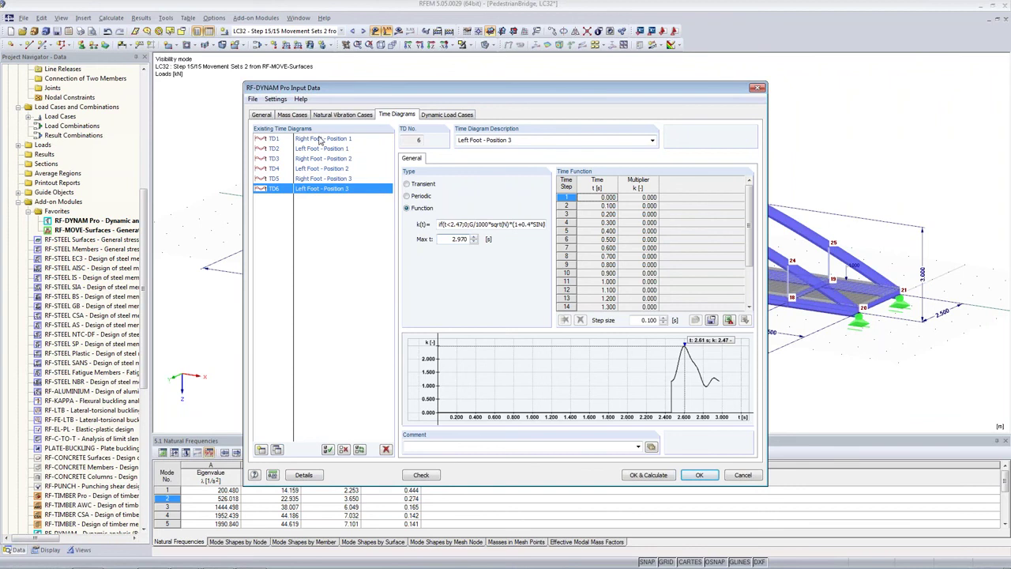
Compare the time functions of both Position 3 diagrams and the Right Foot - Position 1 diagram
{"action": "left_click", "coordinate": [322, 178]}
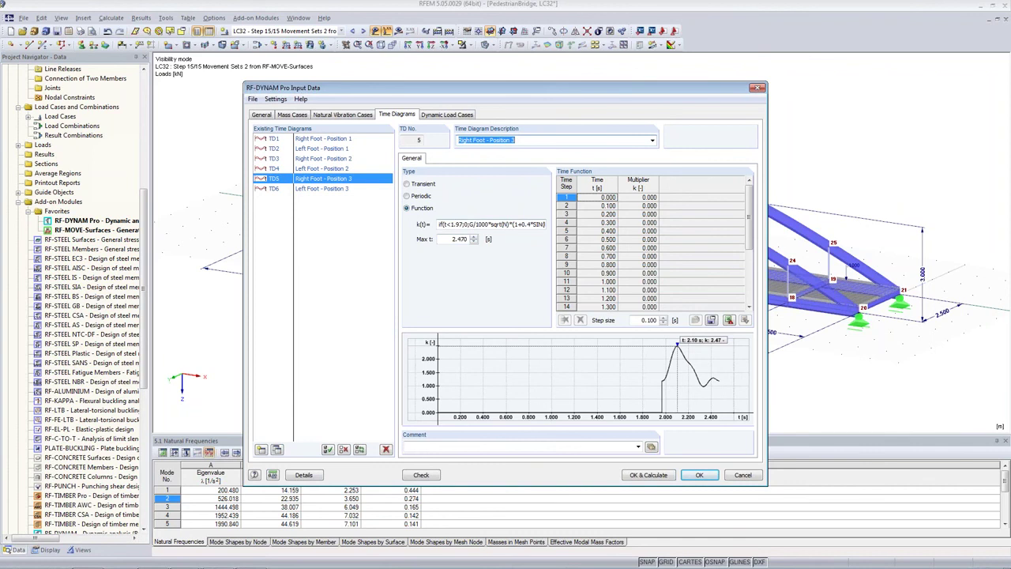
{"action": "left_click", "coordinate": [306, 190]}
{"action": "left_click", "coordinate": [306, 181]}
{"action": "left_click", "coordinate": [336, 190]}
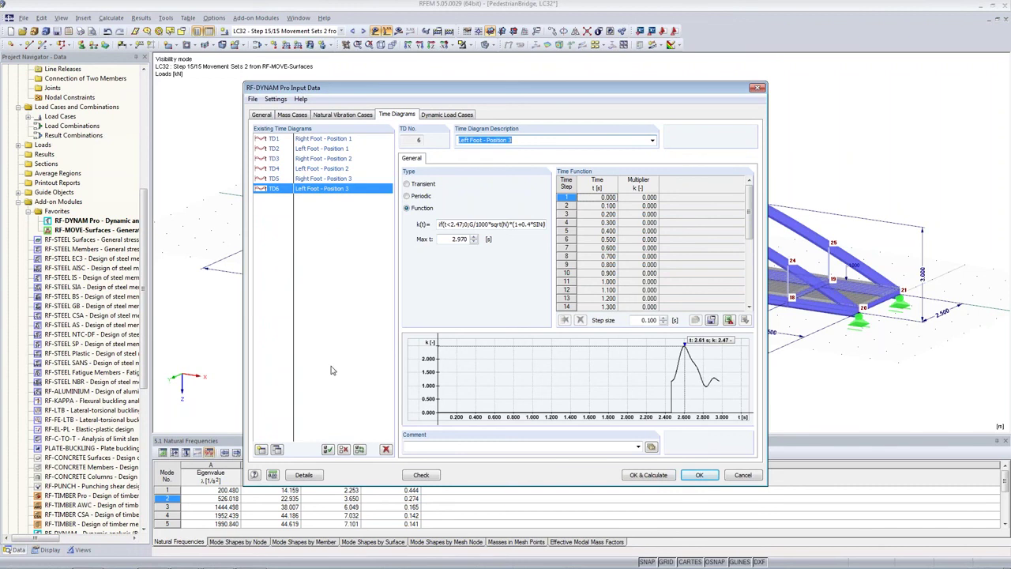
{"action": "left_click", "coordinate": [303, 140]}
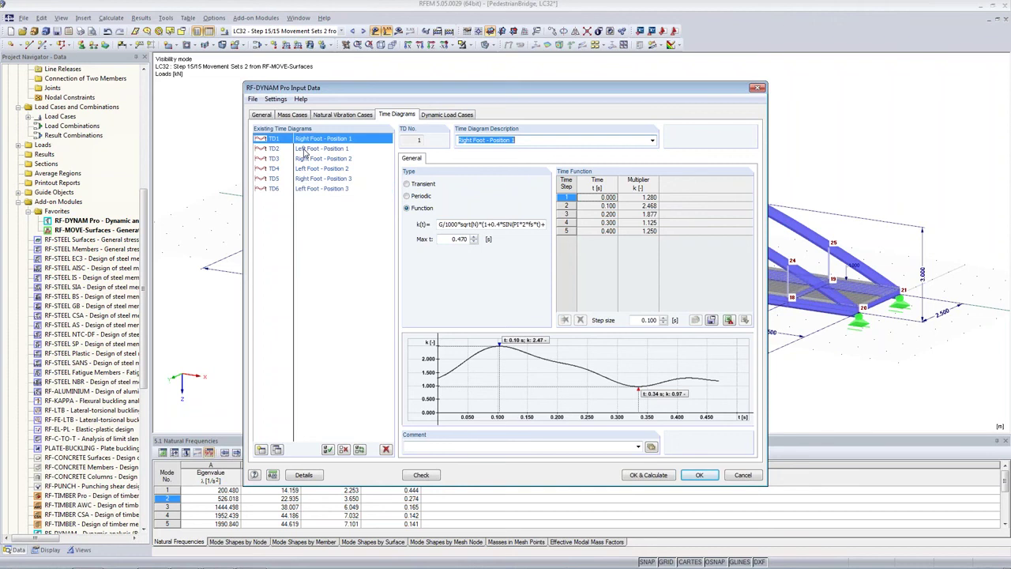
Set the time function step size to 0.01 s for the Left Foot - Position 1 diagram
{"action": "left_click", "coordinate": [305, 150]}
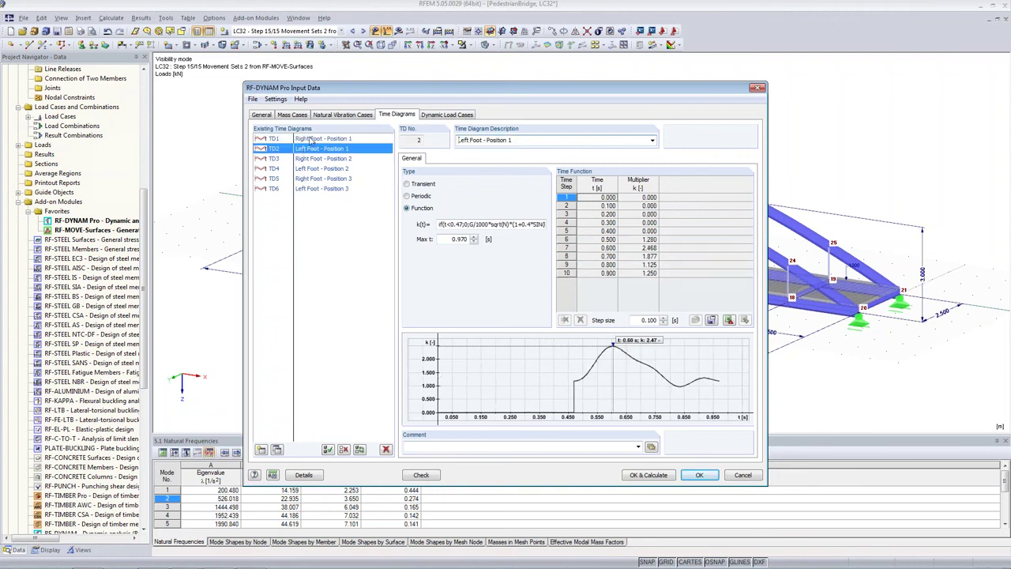
{"action": "left_click", "coordinate": [318, 350]}
{"action": "left_click", "coordinate": [452, 225]}
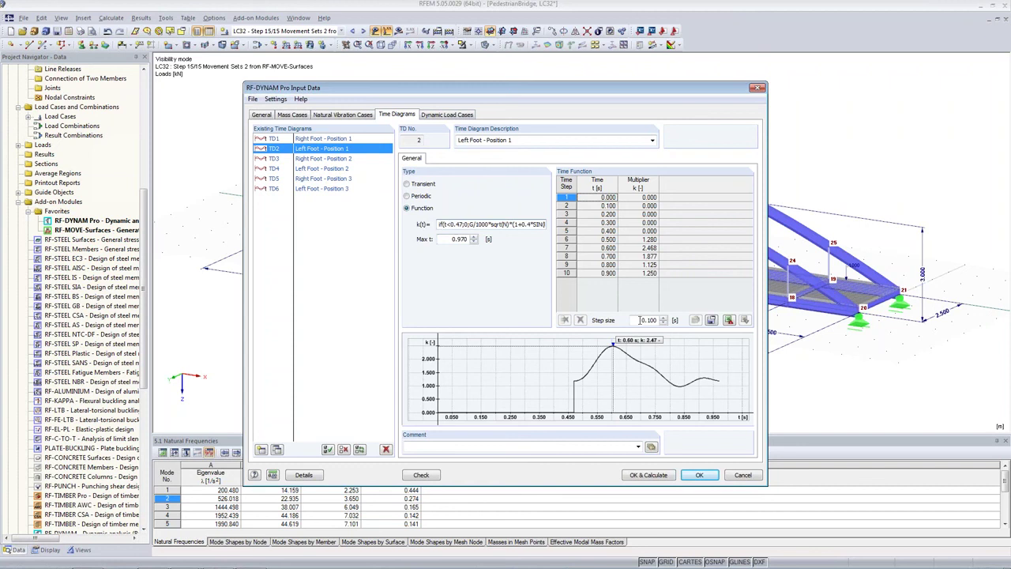
{"action": "left_click_drag", "start_coordinate": [658, 320], "coordinate": [631, 322]}
{"action": "type", "text": "0.01"}
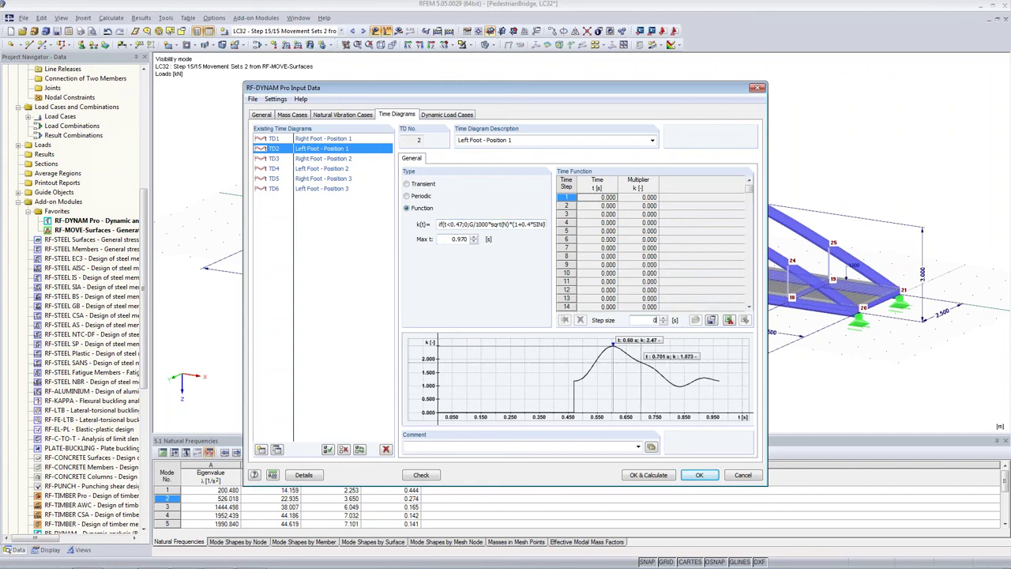
{"action": "key", "text": "Tab"}
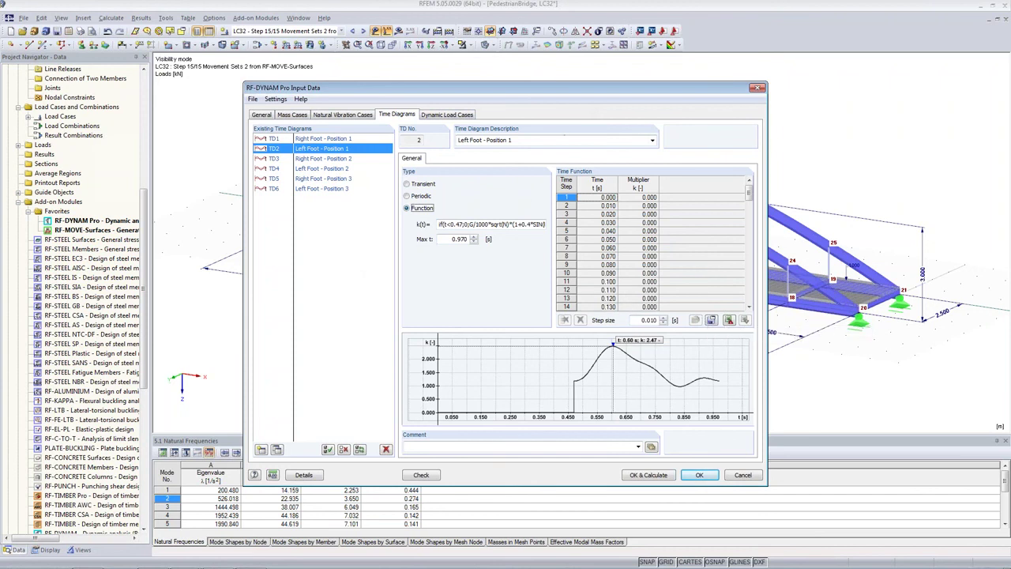
Describe dynamic load case DLC1 as Walking - Vertical Direction
{"action": "left_click", "coordinate": [462, 116]}
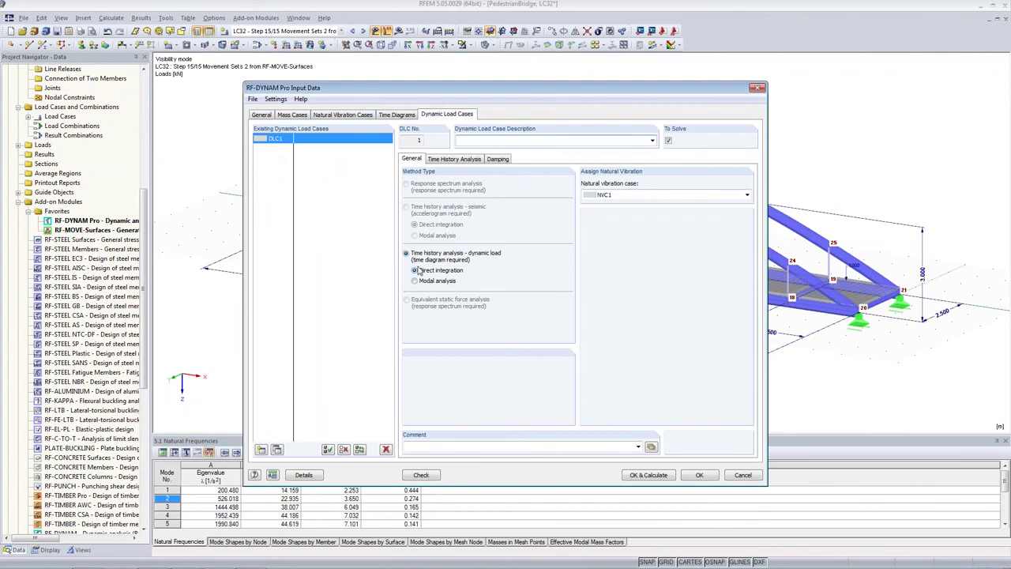
{"action": "left_click", "coordinate": [469, 141]}
{"action": "type", "text": "Walking - Vertical Direction"}
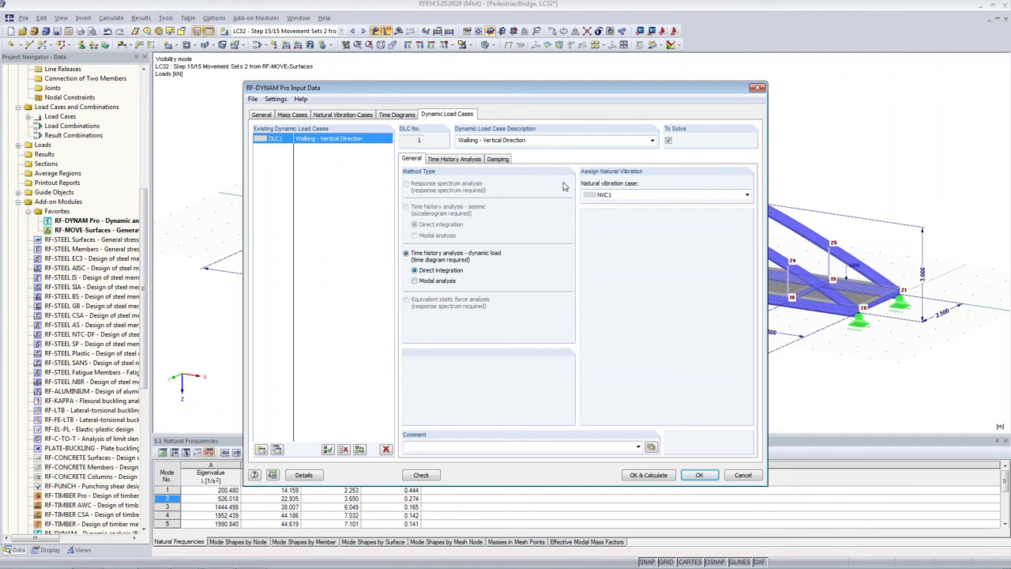
Set the manual integration parameters of the time history analysis to a 0.010 s time step and 15 s maximum time
{"action": "left_click", "coordinate": [448, 161]}
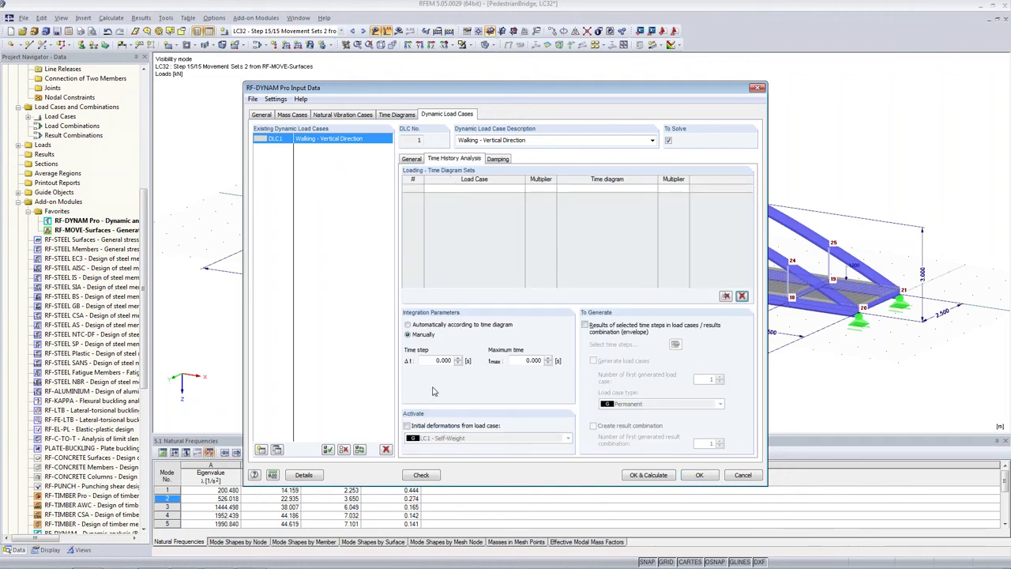
{"action": "double_click", "coordinate": [442, 360]}
{"action": "type", "text": "0"}
{"action": "key", "text": "Tab"}
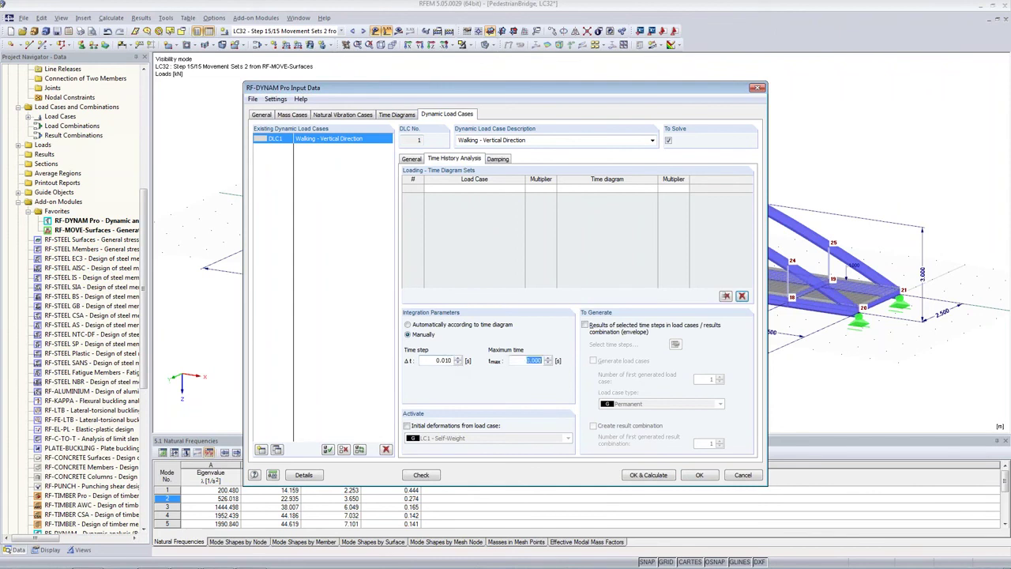
{"action": "double_click", "coordinate": [437, 360]}
{"action": "left_click", "coordinate": [445, 361]}
{"action": "double_click", "coordinate": [438, 360]}
{"action": "double_click", "coordinate": [522, 360]}
{"action": "type", "text": "15"}
{"action": "key", "text": "Tab"}
{"action": "key", "text": "Tab"}
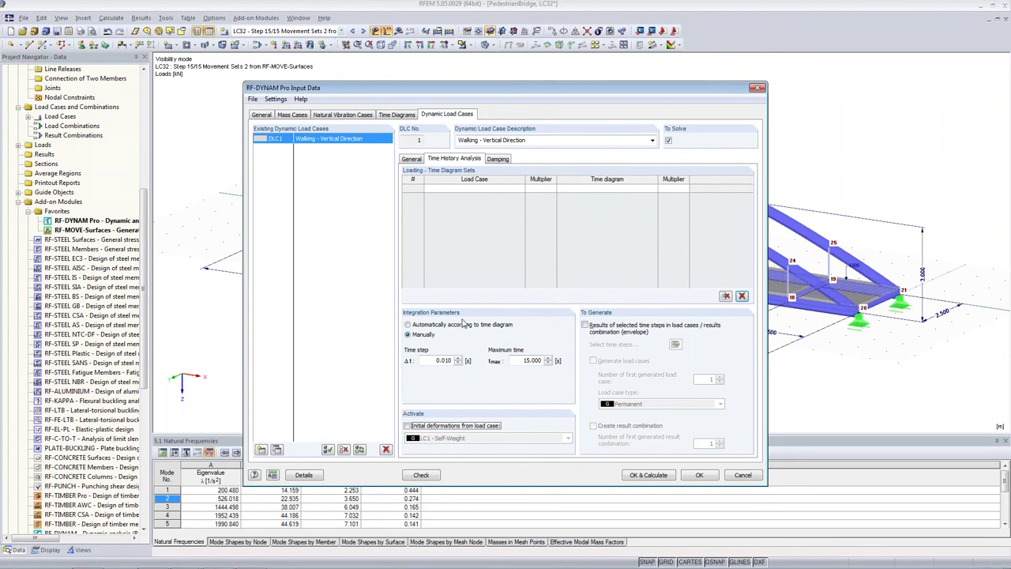
Enable generating results of selected time steps and creating a result combination for the walking load case
{"action": "left_click", "coordinate": [585, 326]}
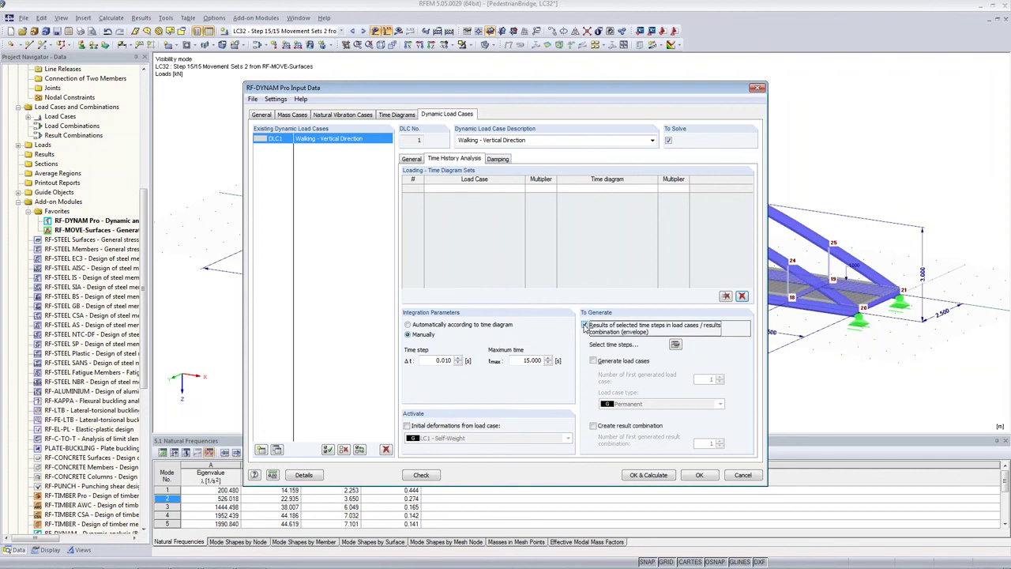
{"action": "left_click", "coordinate": [593, 426]}
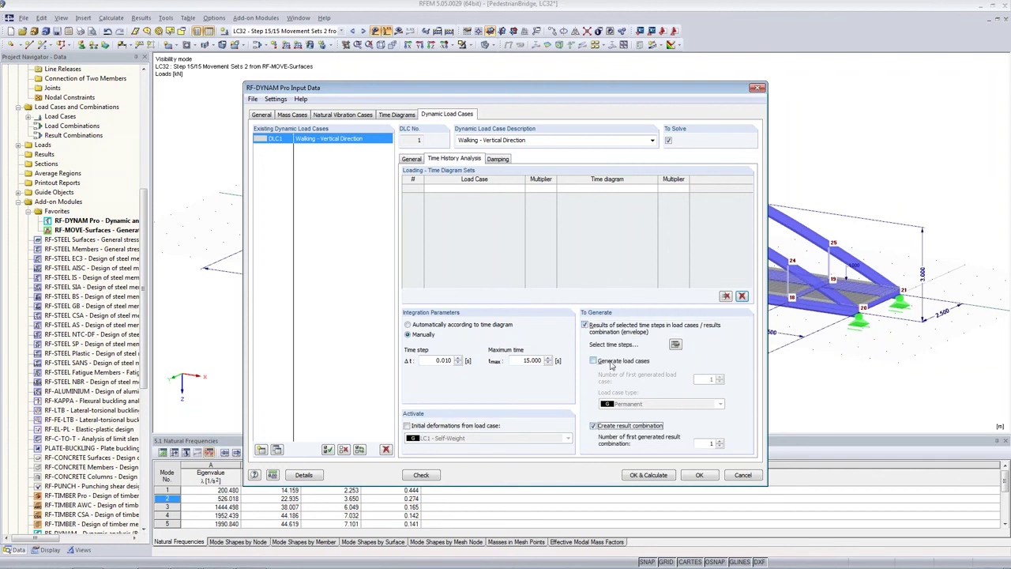
{"action": "left_click", "coordinate": [594, 362]}
{"action": "left_click", "coordinate": [675, 345]}
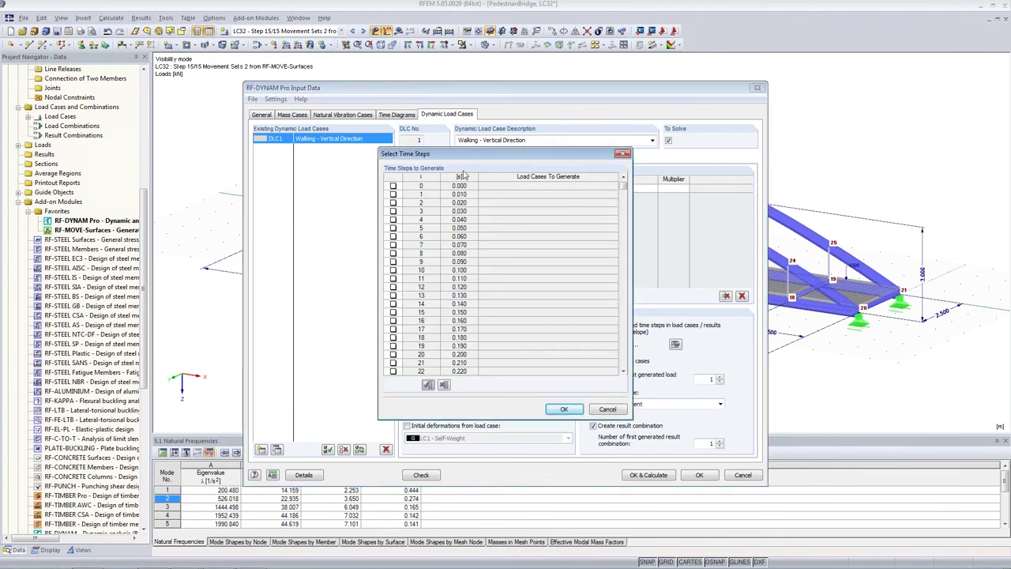
{"action": "left_click", "coordinate": [606, 409]}
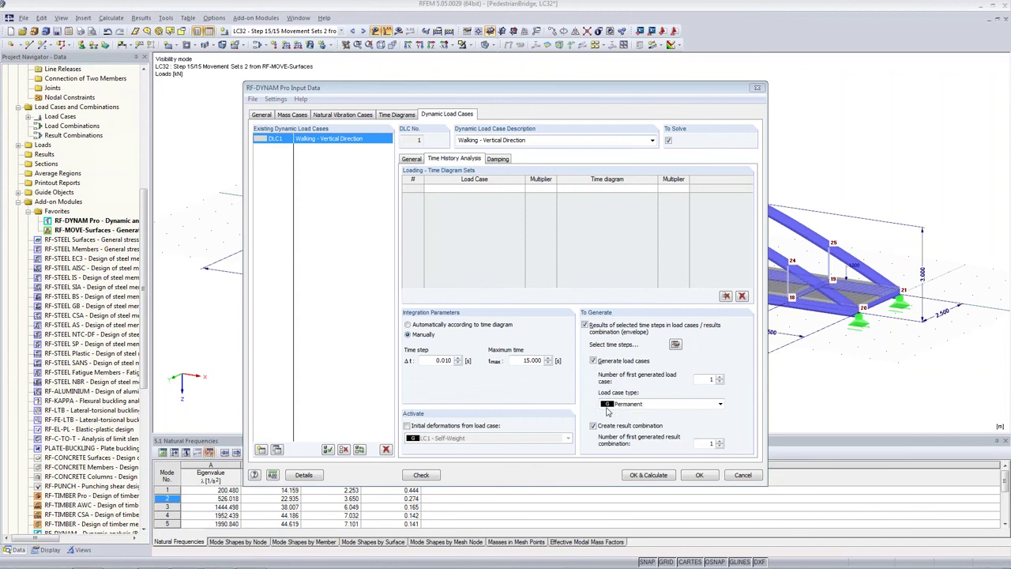
{"action": "left_click", "coordinate": [594, 360]}
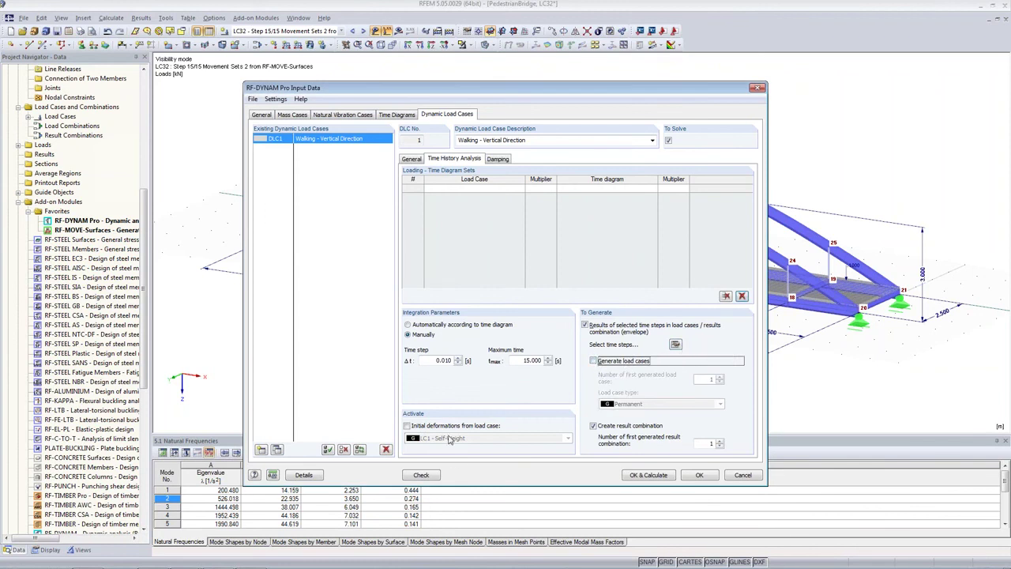
Switch the damping type of the dynamic load case to Lehr's damping
{"action": "left_click", "coordinate": [499, 158]}
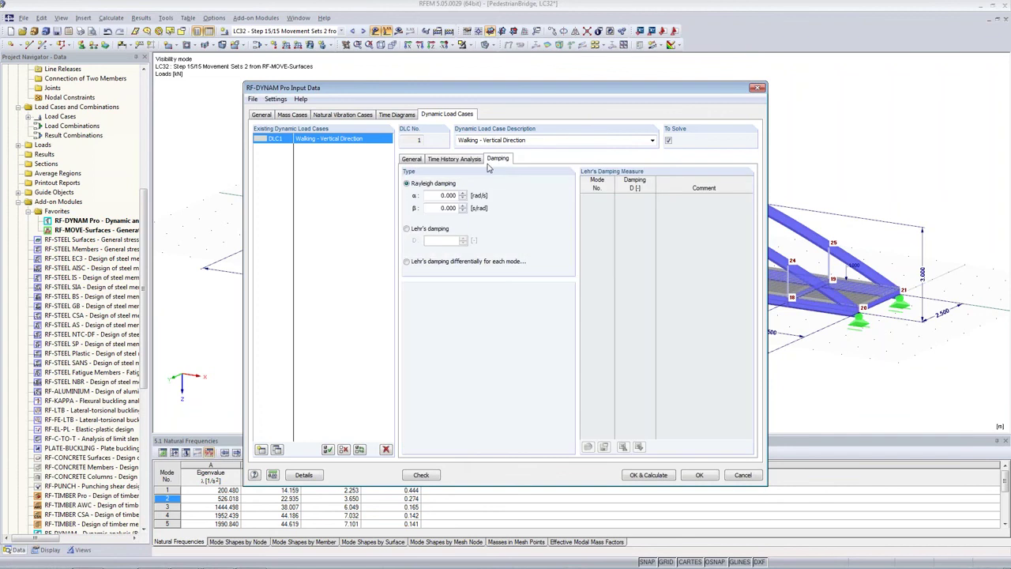
{"action": "left_click", "coordinate": [406, 229]}
{"action": "left_click", "coordinate": [443, 240]}
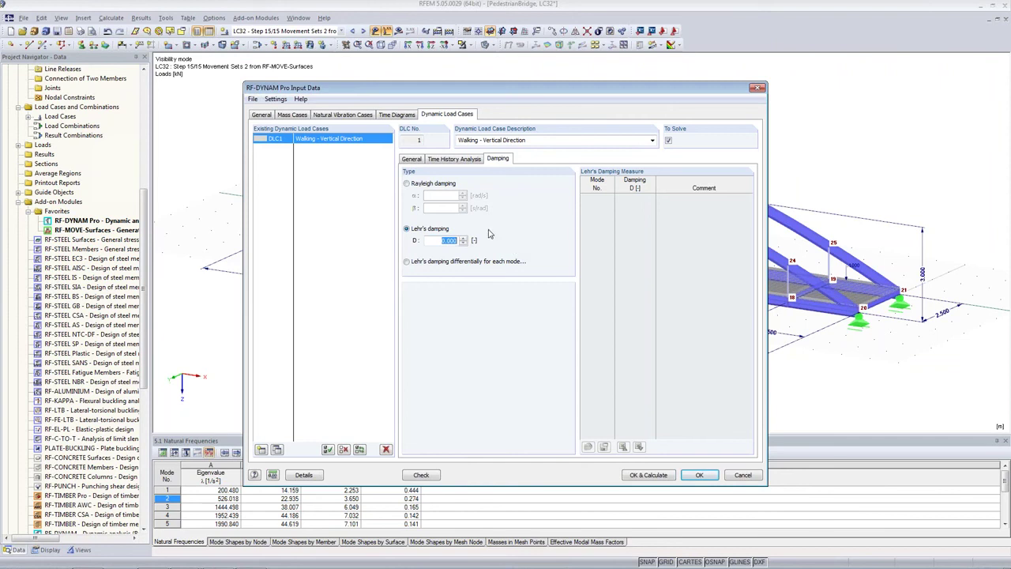
Assign load case LC2 (Step 1/16, Movement Sets 1) to time diagram TD1 in the first time diagram set
{"action": "left_click", "coordinate": [449, 159]}
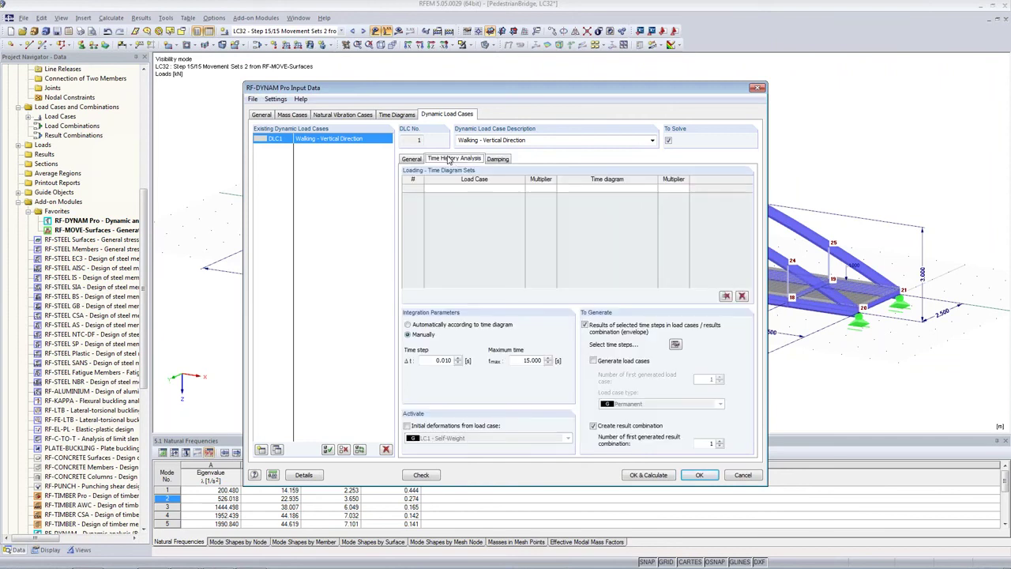
{"action": "left_click", "coordinate": [458, 188]}
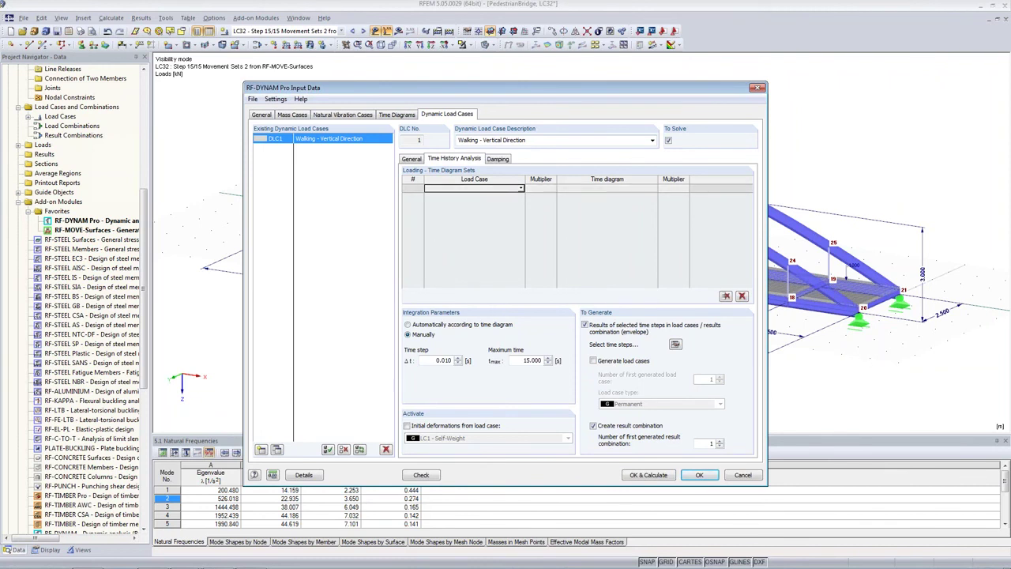
{"action": "left_click", "coordinate": [521, 188]}
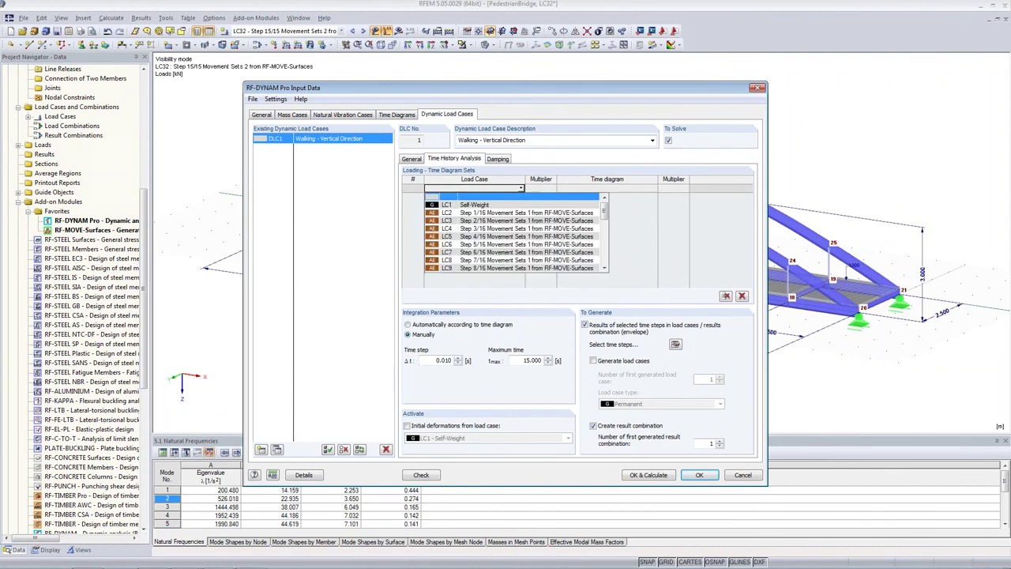
{"action": "left_click", "coordinate": [512, 213]}
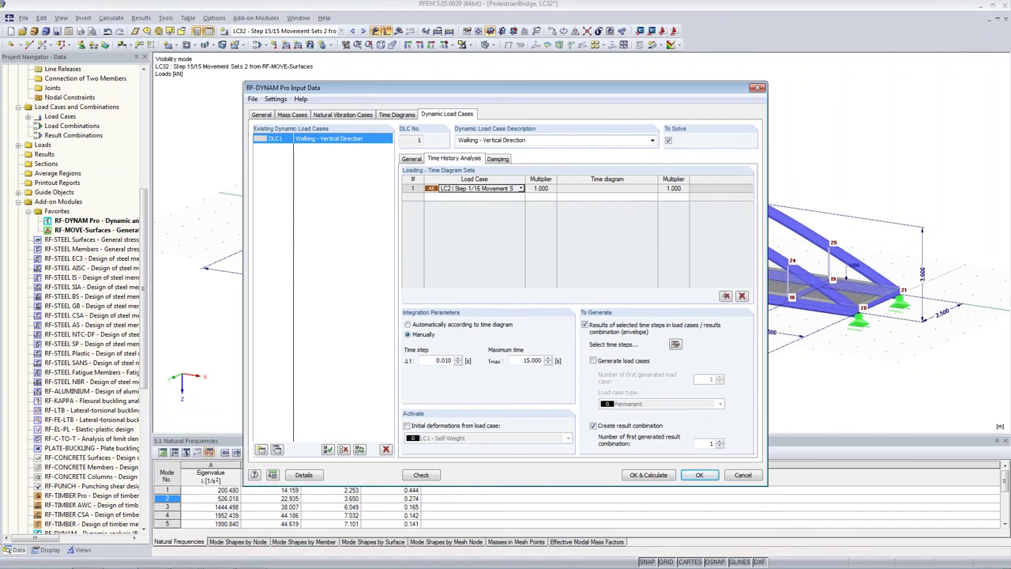
{"action": "left_click", "coordinate": [654, 190]}
{"action": "left_click", "coordinate": [640, 207]}
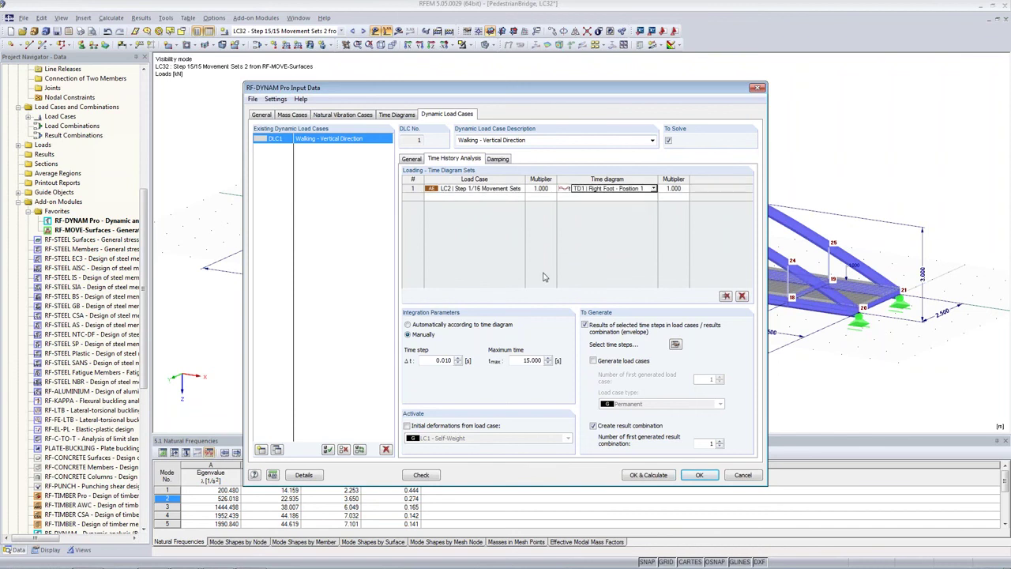
Add a second time diagram set pairing load case LC18 (Step 1/15, Movement Sets 2) with TD2, Left Foot - Position 1
{"action": "left_click", "coordinate": [493, 197]}
{"action": "left_click", "coordinate": [521, 198]}
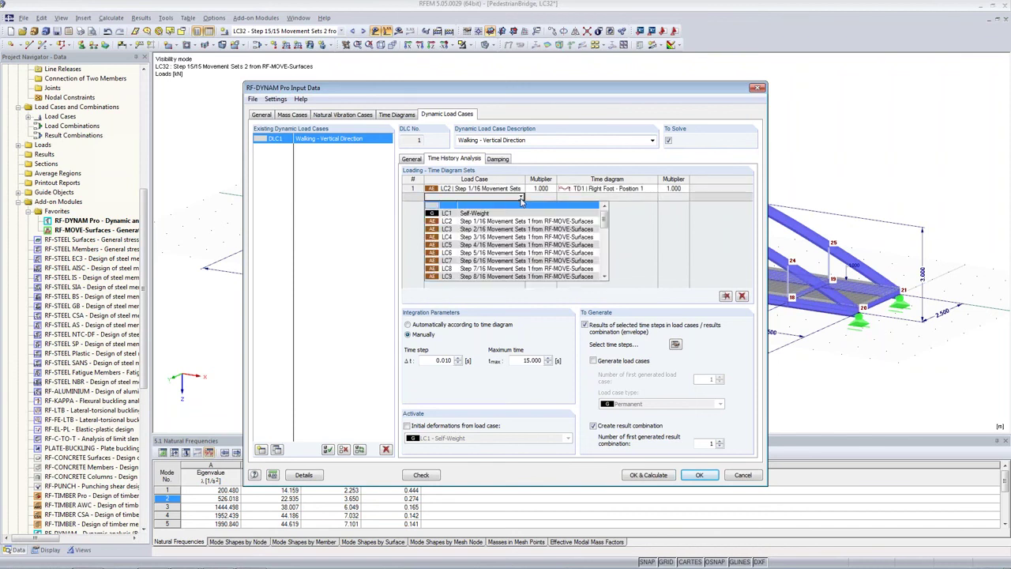
{"action": "scroll", "coordinate": [509, 237], "scroll_direction": "down", "scroll_amount": 4}
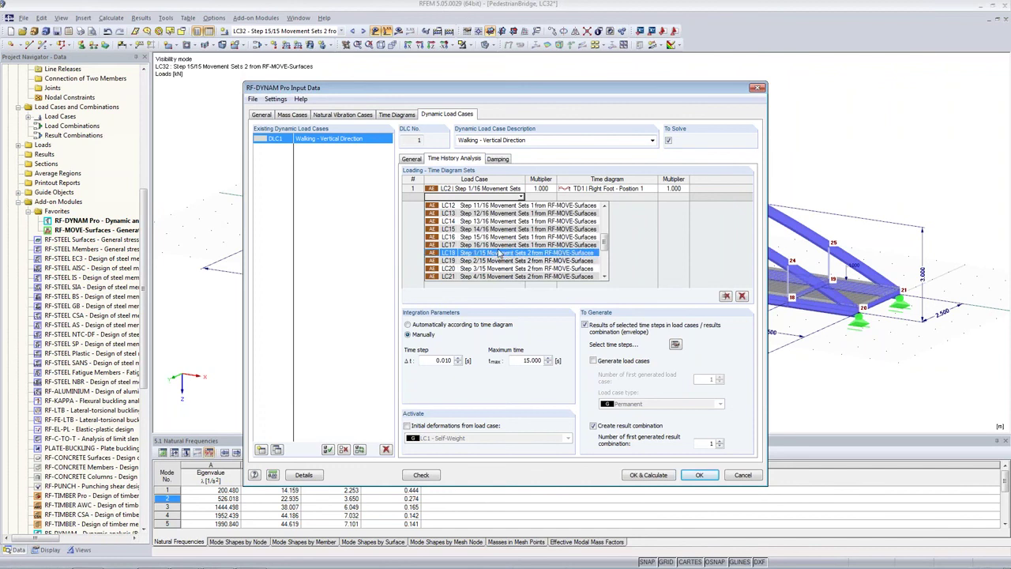
{"action": "left_click", "coordinate": [499, 252]}
{"action": "left_click", "coordinate": [624, 197]}
{"action": "left_click", "coordinate": [654, 197]}
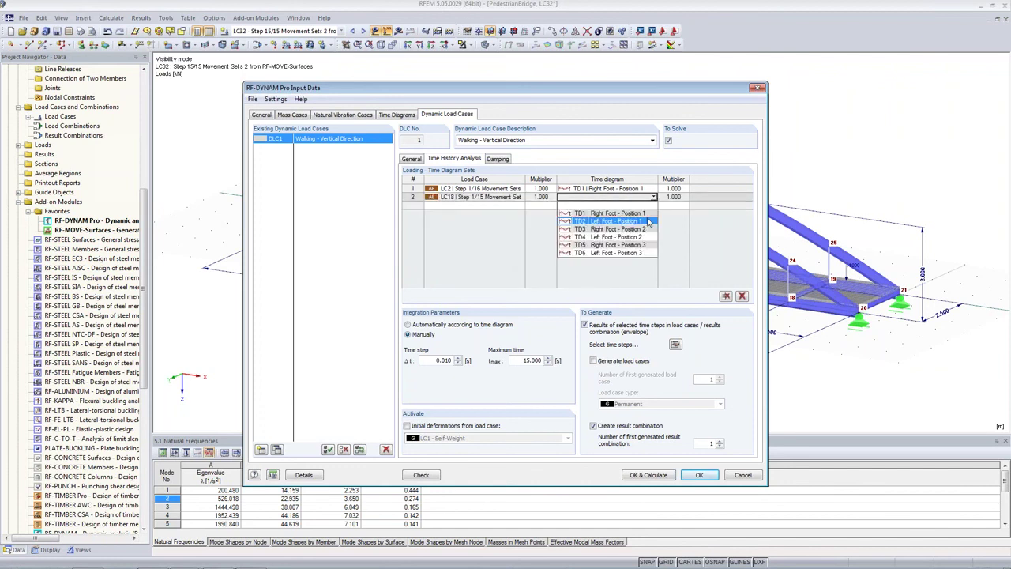
{"action": "left_click", "coordinate": [645, 213]}
{"action": "left_click", "coordinate": [631, 195]}
{"action": "left_click", "coordinate": [654, 196]}
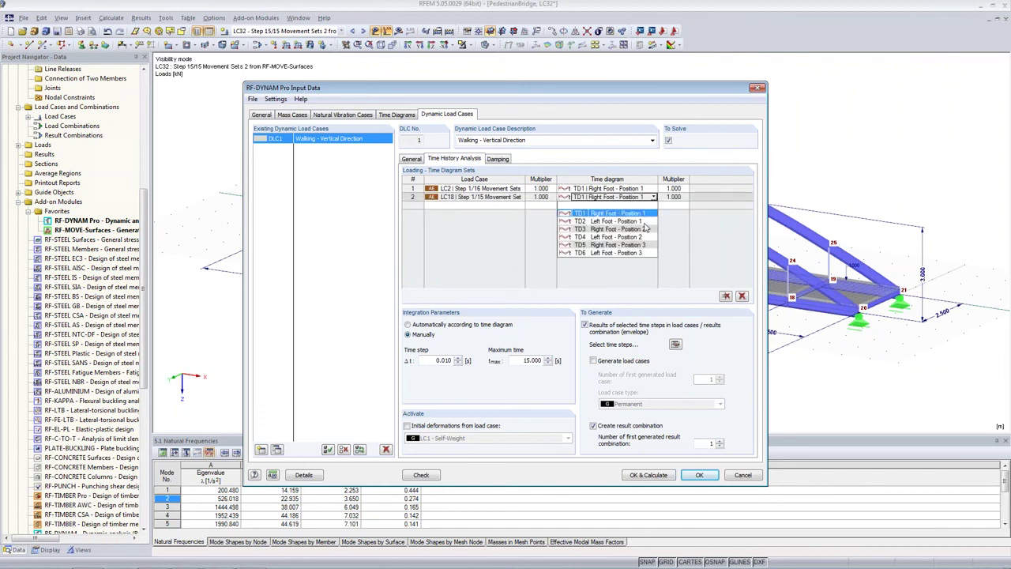
{"action": "left_click", "coordinate": [616, 221]}
Add a third time diagram set pairing load case LC3 (Step 2/16, Movement Sets 1) with TD3, Right Foot - Position 2
{"action": "left_click", "coordinate": [509, 207]}
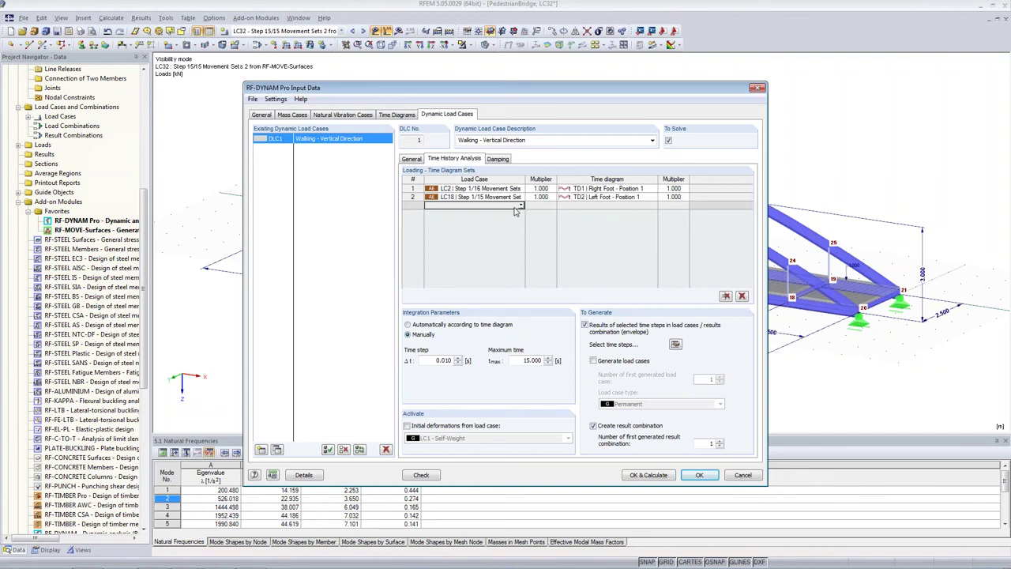
{"action": "left_click", "coordinate": [520, 206]}
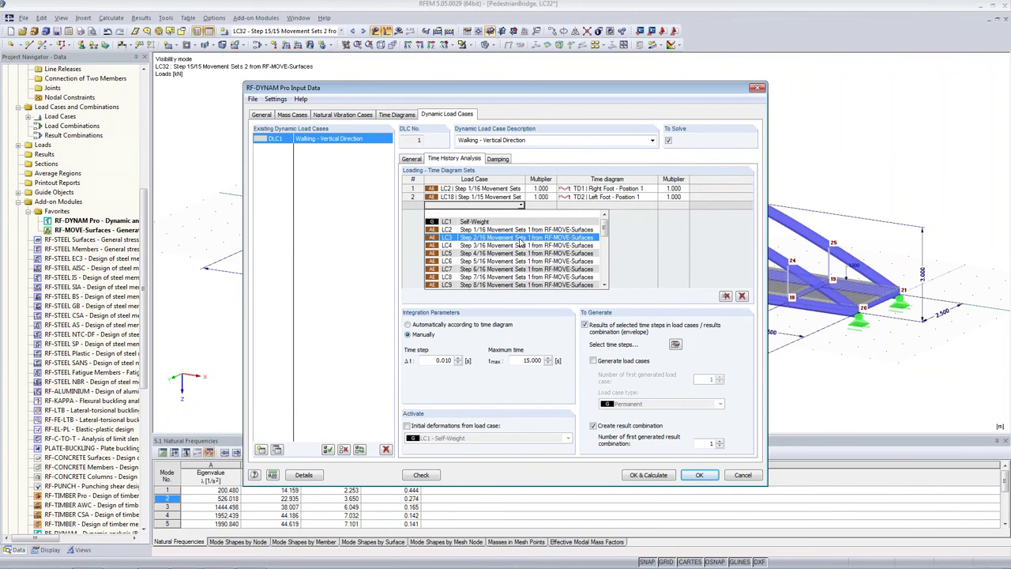
{"action": "left_click", "coordinate": [519, 242]}
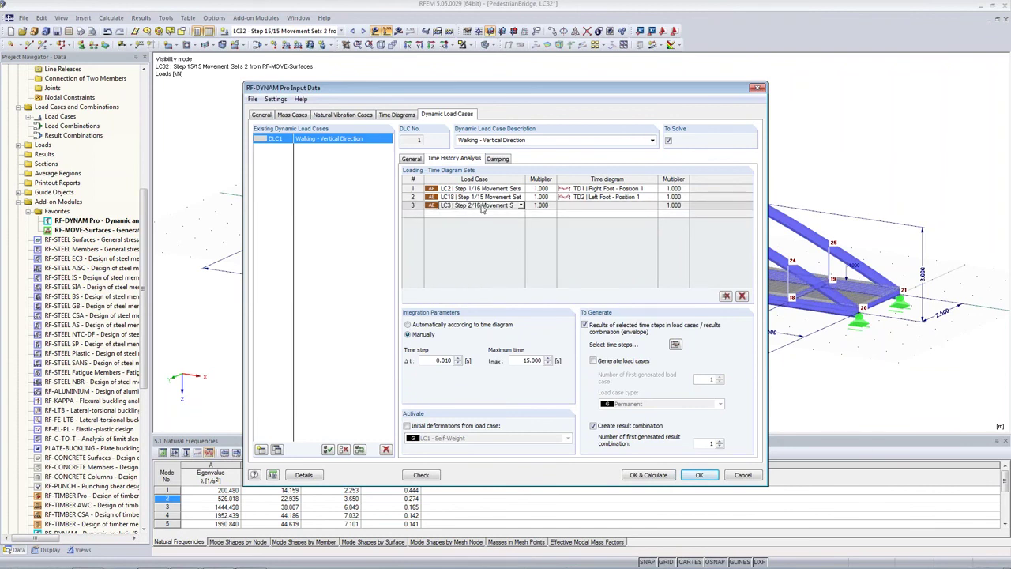
{"action": "left_click", "coordinate": [598, 207]}
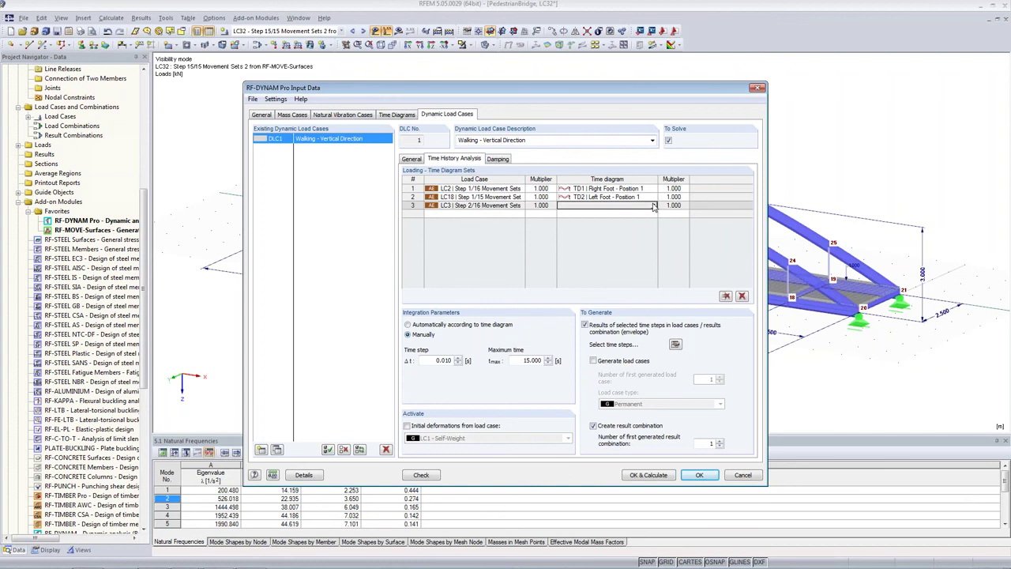
{"action": "left_click", "coordinate": [653, 206]}
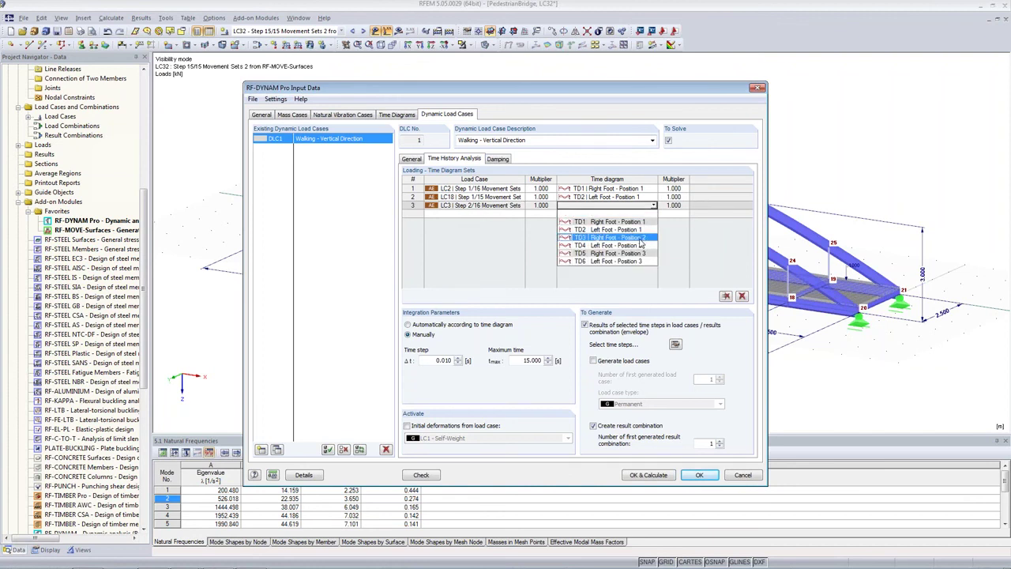
{"action": "left_click", "coordinate": [632, 238]}
Add a fourth time diagram set pairing load case LC19 (Step 2/15, Movement Sets 2) with TD4, Left Foot - Position 2
{"action": "left_click", "coordinate": [513, 217]}
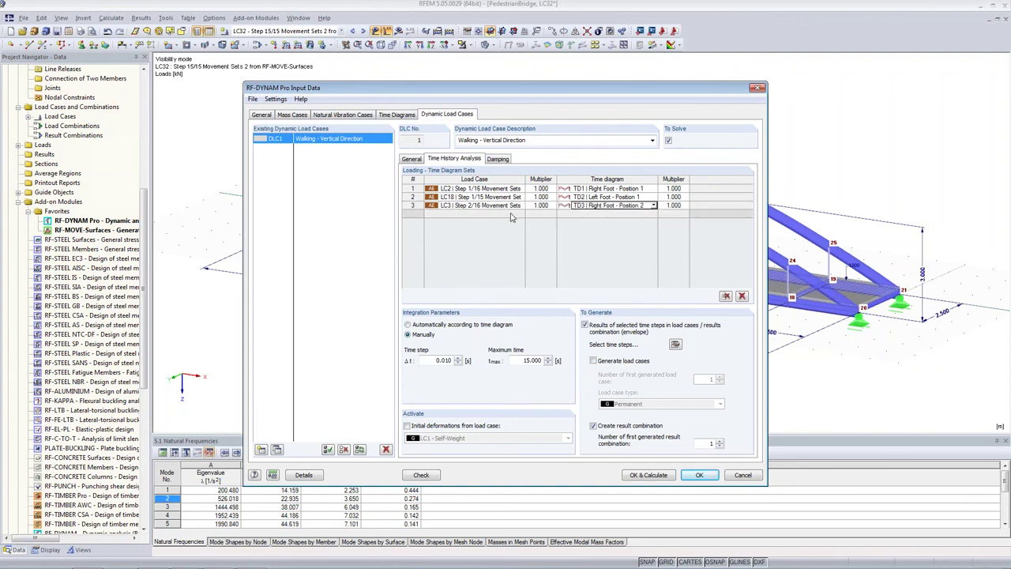
{"action": "left_click", "coordinate": [520, 214]}
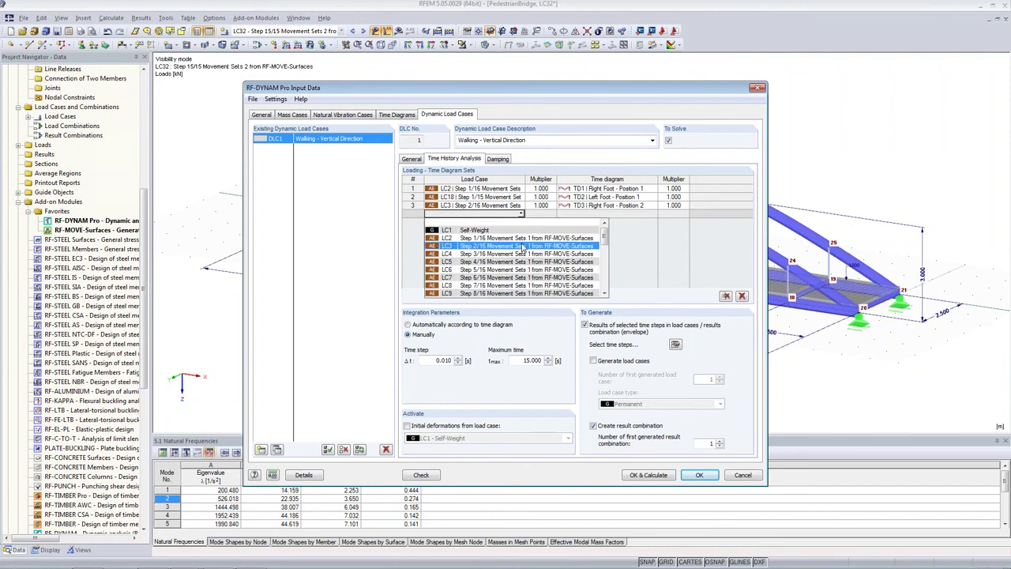
{"action": "scroll", "coordinate": [522, 247], "scroll_direction": "down", "scroll_amount": 4}
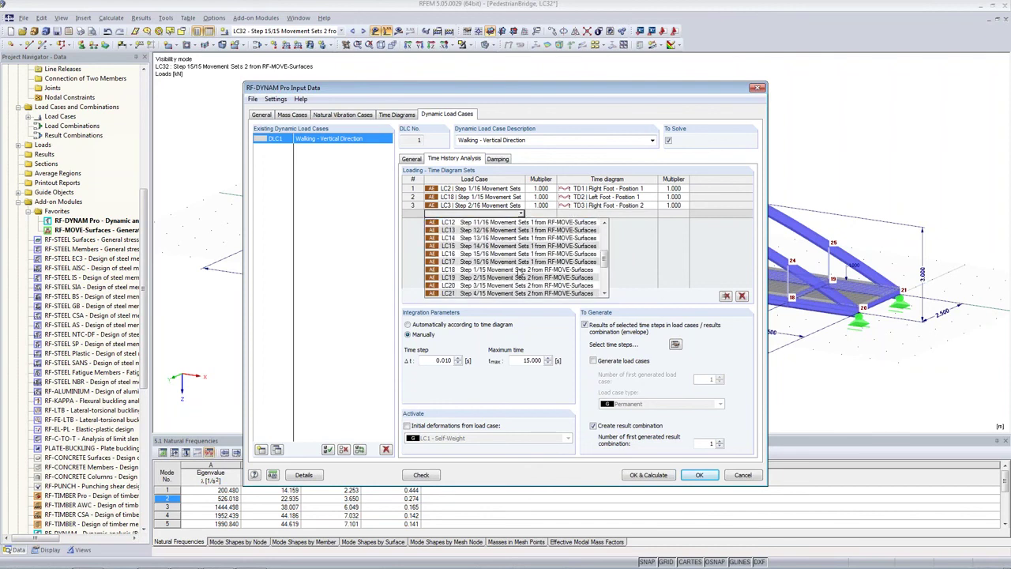
{"action": "left_click", "coordinate": [522, 278]}
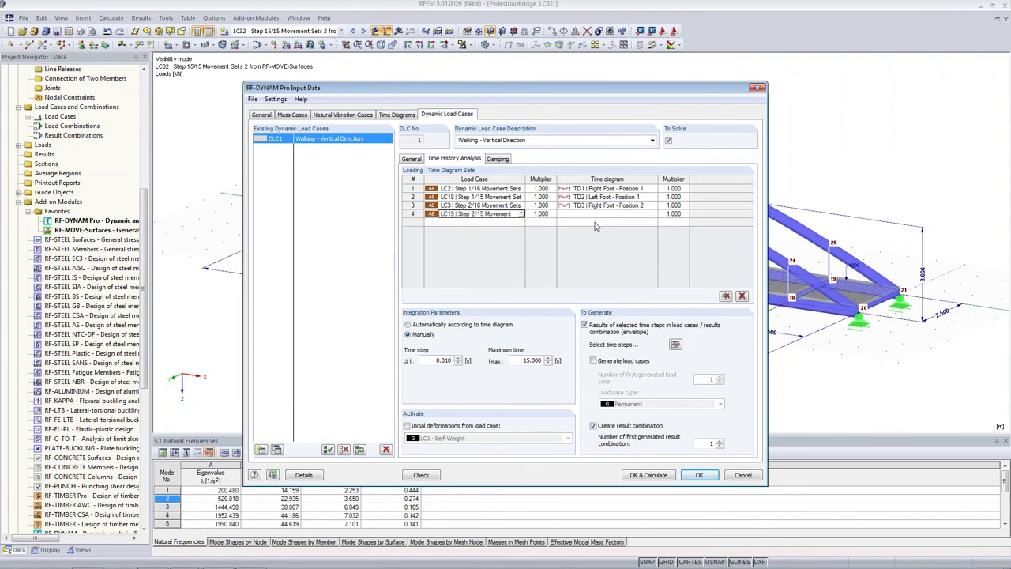
{"action": "left_click", "coordinate": [653, 214]}
{"action": "left_click", "coordinate": [638, 253]}
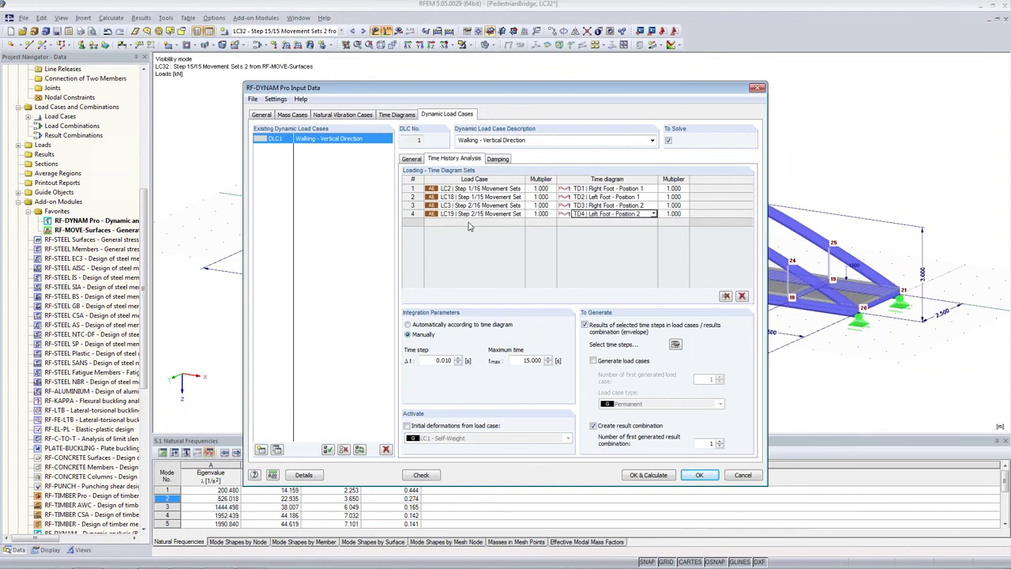
Add a fifth time diagram set pairing load case LC4 (Step 3/16, Movement Sets 1) with TD5, Right Foot - Position 3
{"action": "left_click", "coordinate": [519, 223]}
{"action": "left_click", "coordinate": [520, 223]}
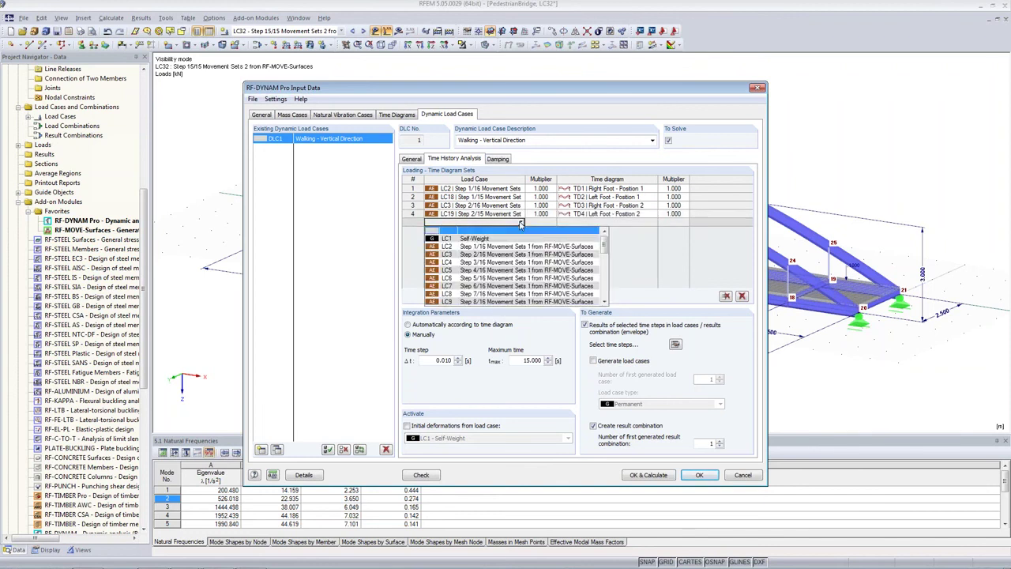
{"action": "left_click", "coordinate": [518, 262]}
{"action": "left_click", "coordinate": [624, 222]}
{"action": "left_click", "coordinate": [654, 222]}
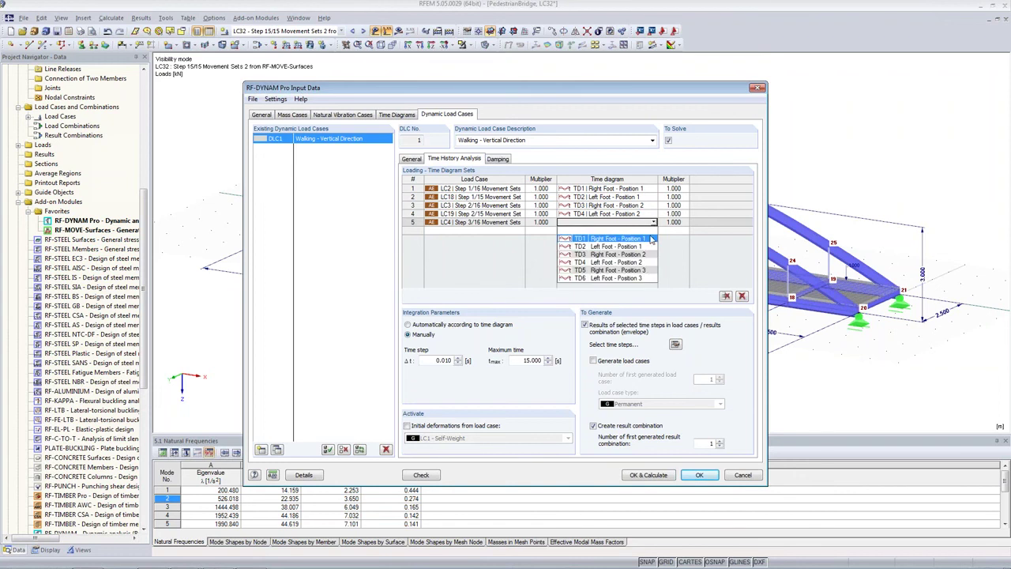
{"action": "left_click", "coordinate": [644, 270]}
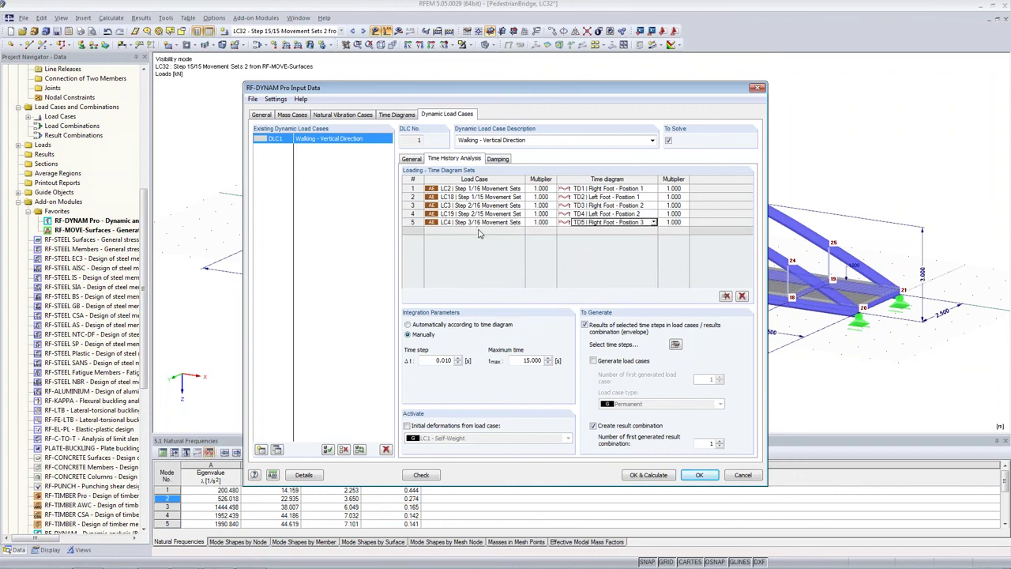
Pair load case LC20 (Step 3/15, Movement Sets 2) with TD6, Left Foot - Position 3, in a sixth set and accept the input data
{"action": "left_click", "coordinate": [519, 231]}
{"action": "scroll", "coordinate": [511, 272], "scroll_direction": "down", "scroll_amount": 3}
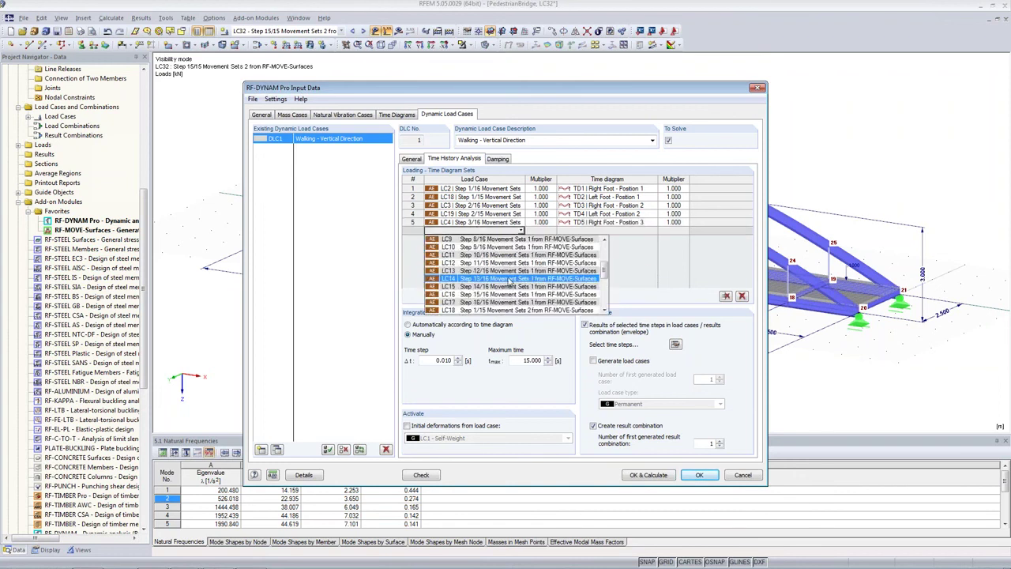
{"action": "scroll", "coordinate": [507, 308], "scroll_direction": "down", "scroll_amount": 1}
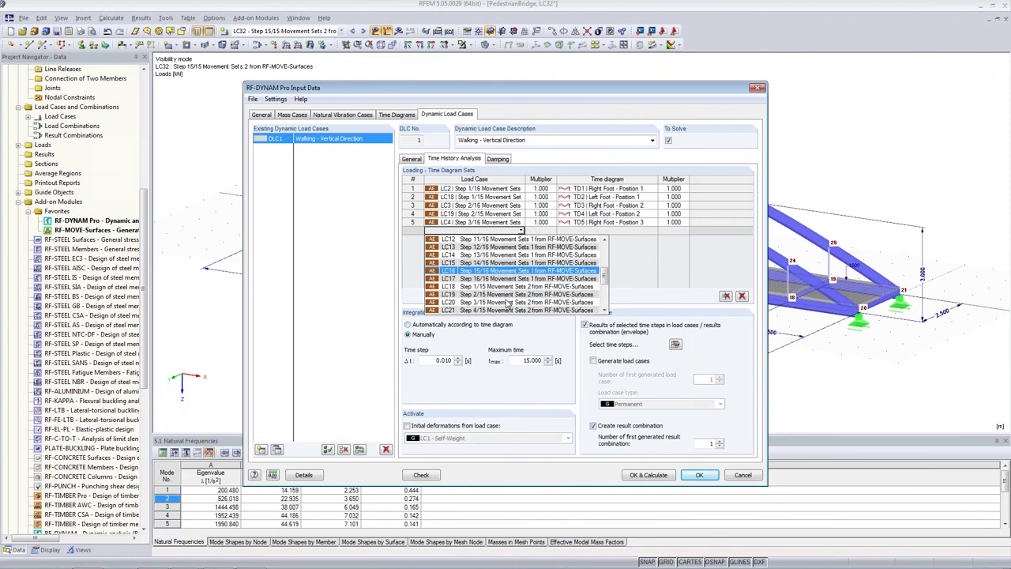
{"action": "left_click", "coordinate": [508, 303]}
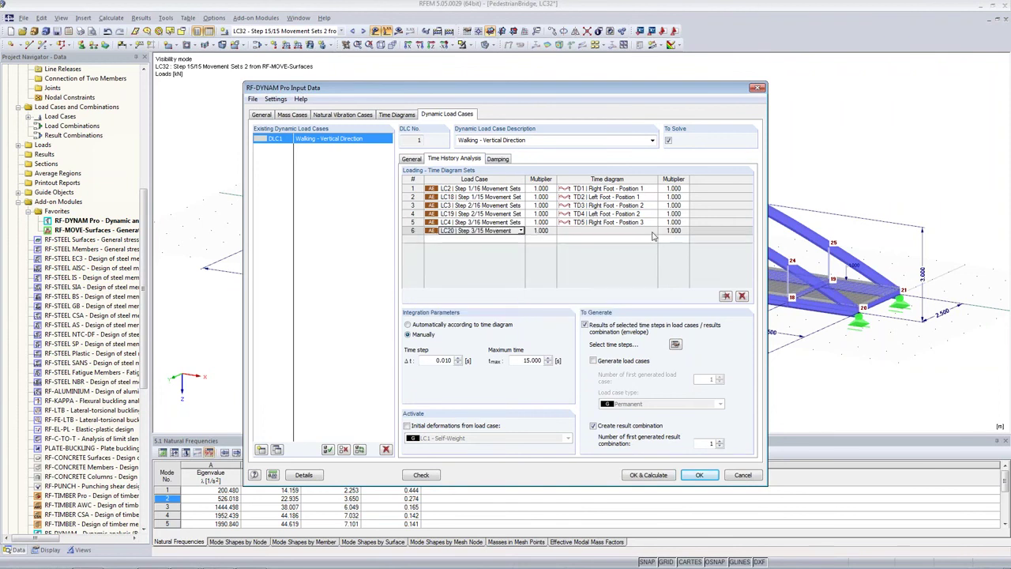
{"action": "left_click", "coordinate": [653, 232]}
{"action": "left_click", "coordinate": [637, 280]}
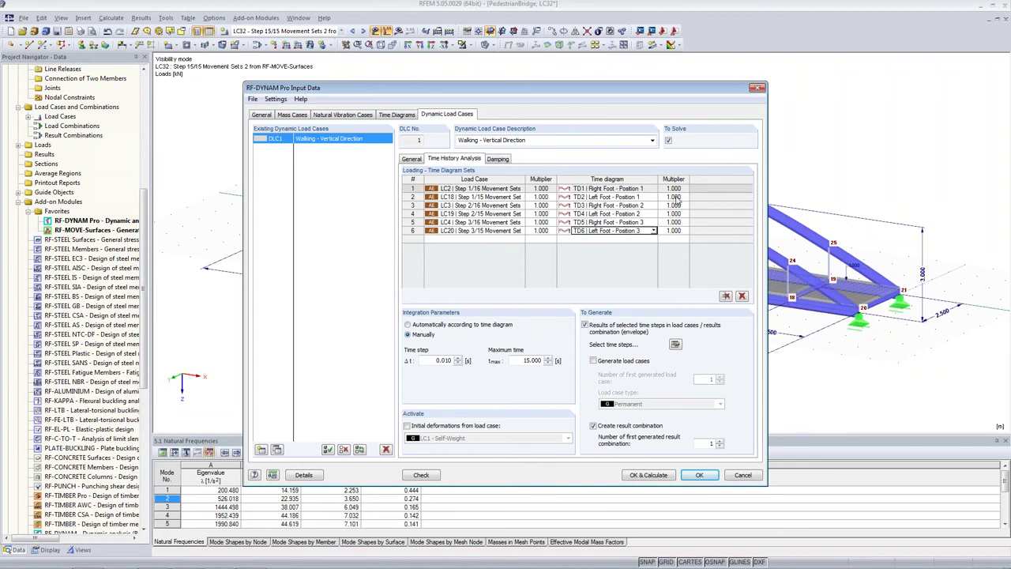
{"action": "left_click", "coordinate": [703, 477]}
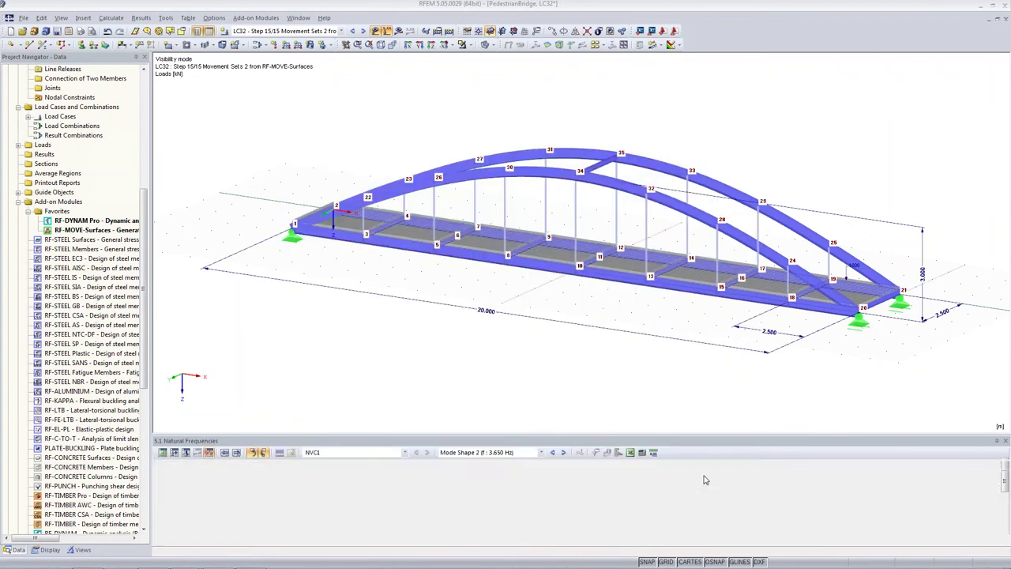
Switch to the PedestrianBridge_DYNAMInput model and open its RF-DYNAM Pro input data
{"action": "left_click", "coordinate": [297, 17]}
{"action": "left_click", "coordinate": [344, 163]}
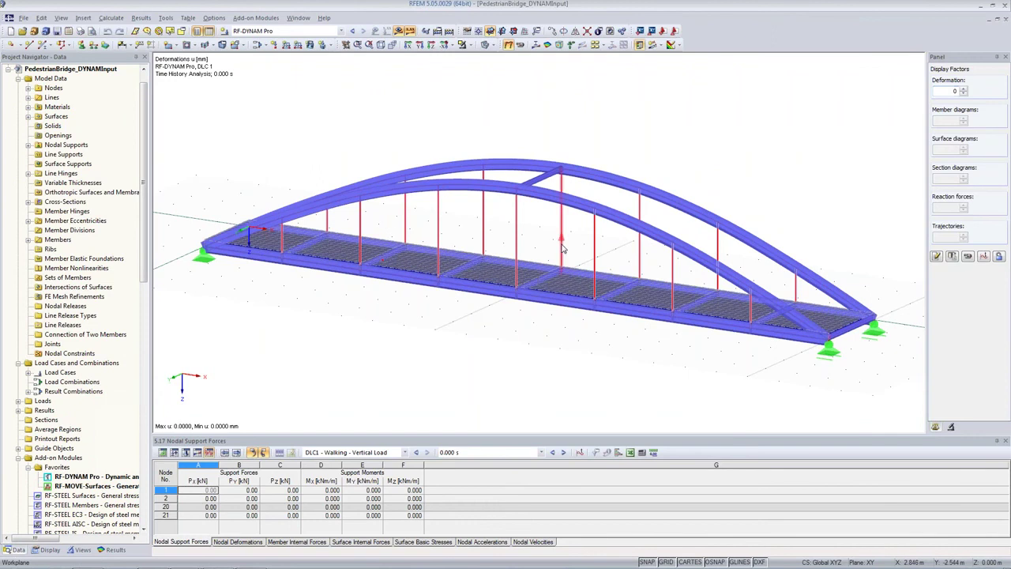
{"action": "double_click", "coordinate": [83, 479]}
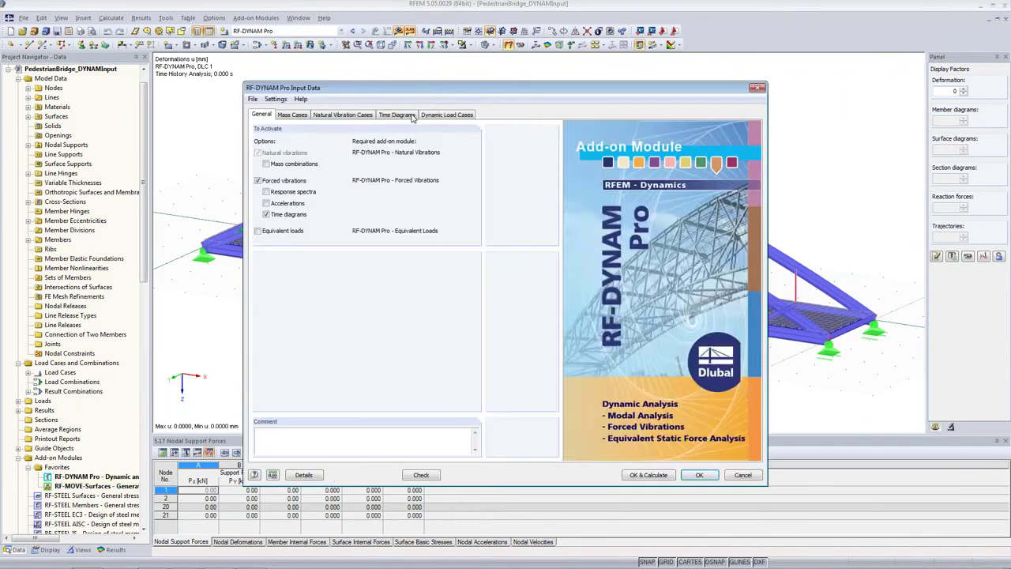
Examine the functions and curves of the existing footstep time diagrams, from TD1 at Position 1 through TD31 at Position 16
{"action": "left_click", "coordinate": [411, 117]}
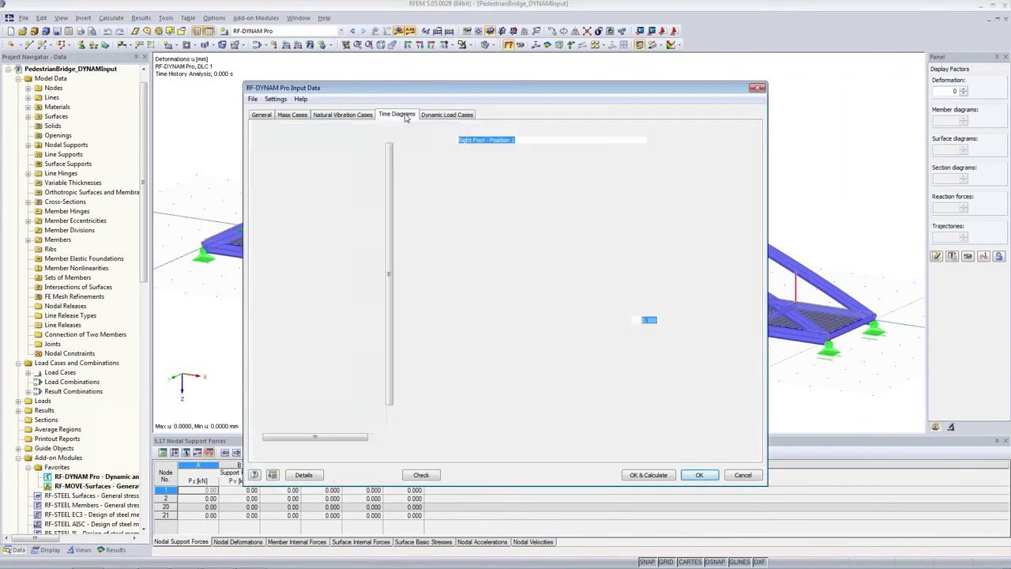
{"action": "scroll", "coordinate": [390, 207], "scroll_direction": "down", "scroll_amount": 1}
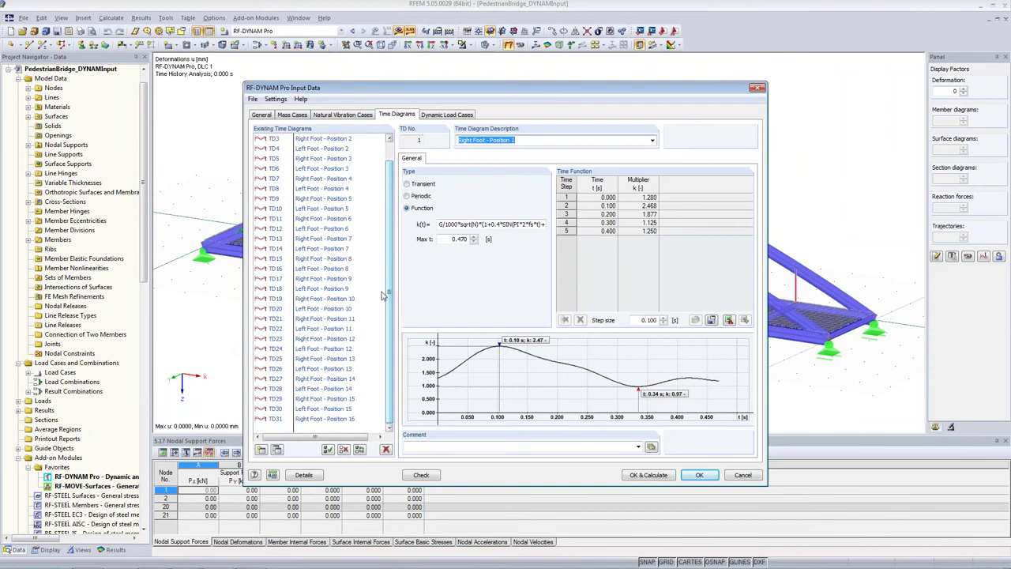
{"action": "left_click", "coordinate": [319, 416]}
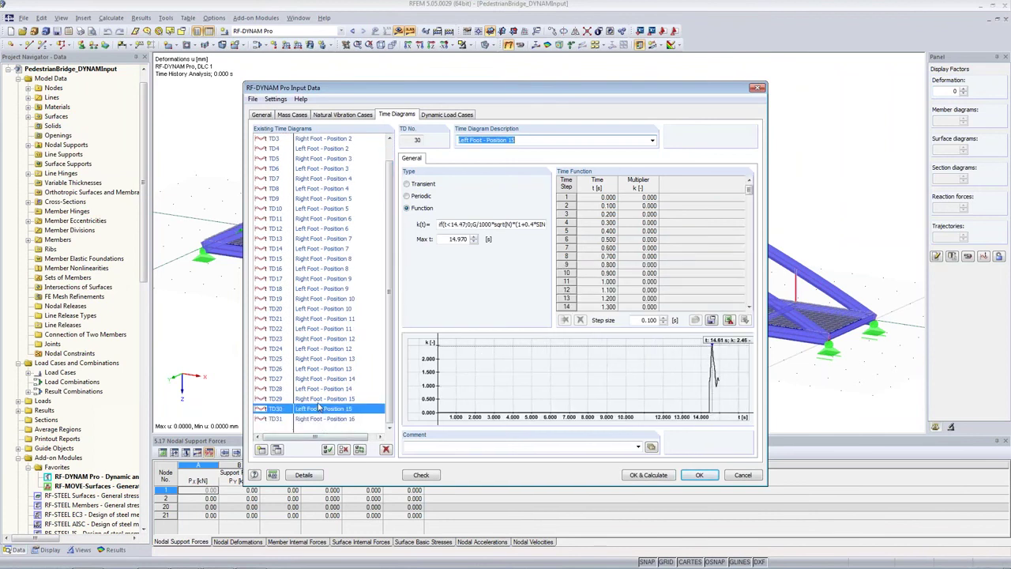
{"action": "scroll", "coordinate": [377, 288], "scroll_direction": "up", "scroll_amount": 1}
{"action": "left_click", "coordinate": [336, 140]}
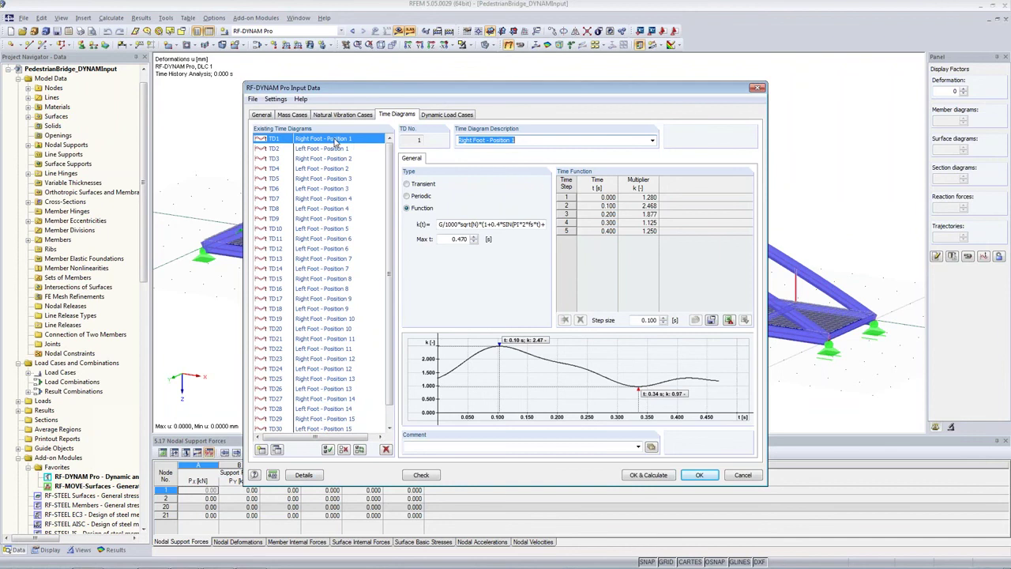
{"action": "left_click", "coordinate": [301, 189]}
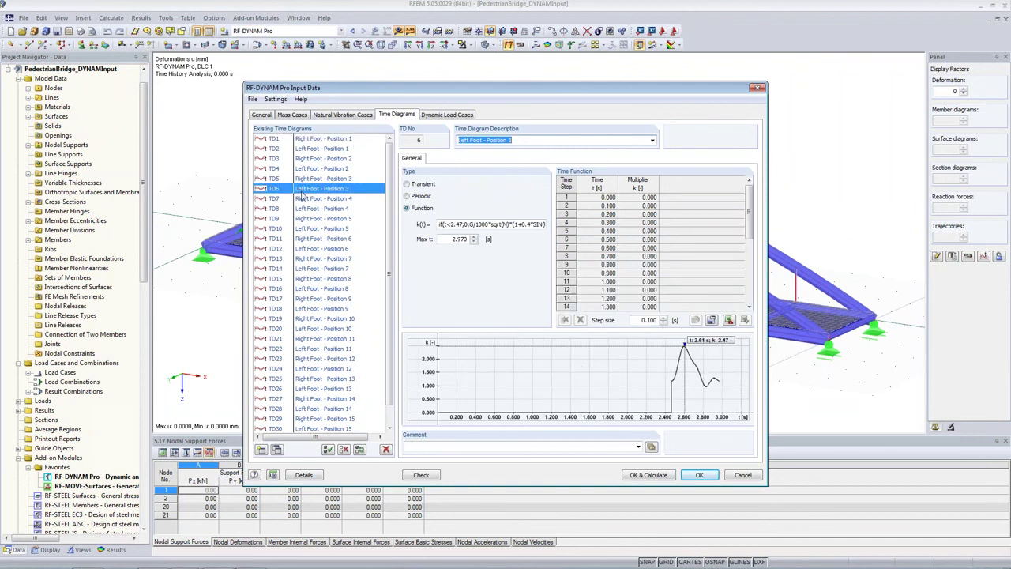
{"action": "left_click", "coordinate": [307, 199]}
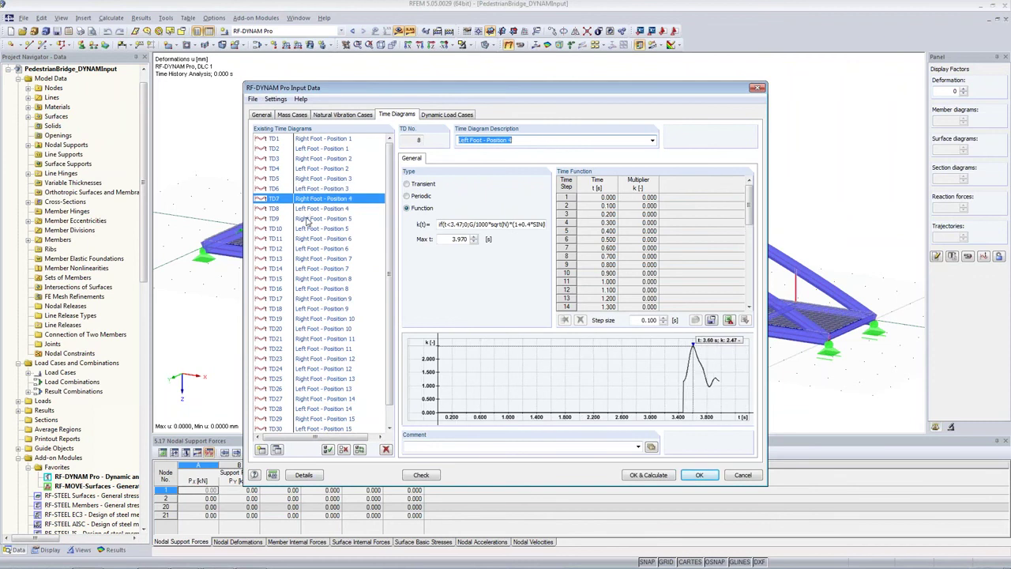
{"action": "left_click", "coordinate": [307, 219]}
{"action": "left_click", "coordinate": [310, 229]}
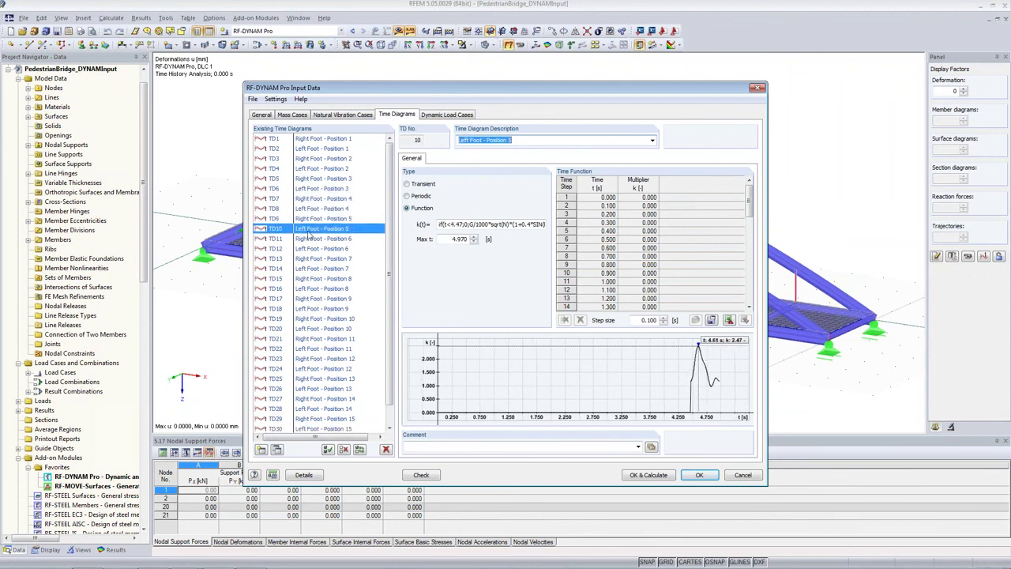
{"action": "left_click", "coordinate": [319, 290]}
{"action": "left_click", "coordinate": [306, 360]}
{"action": "scroll", "coordinate": [312, 406], "scroll_direction": "down", "scroll_amount": 1}
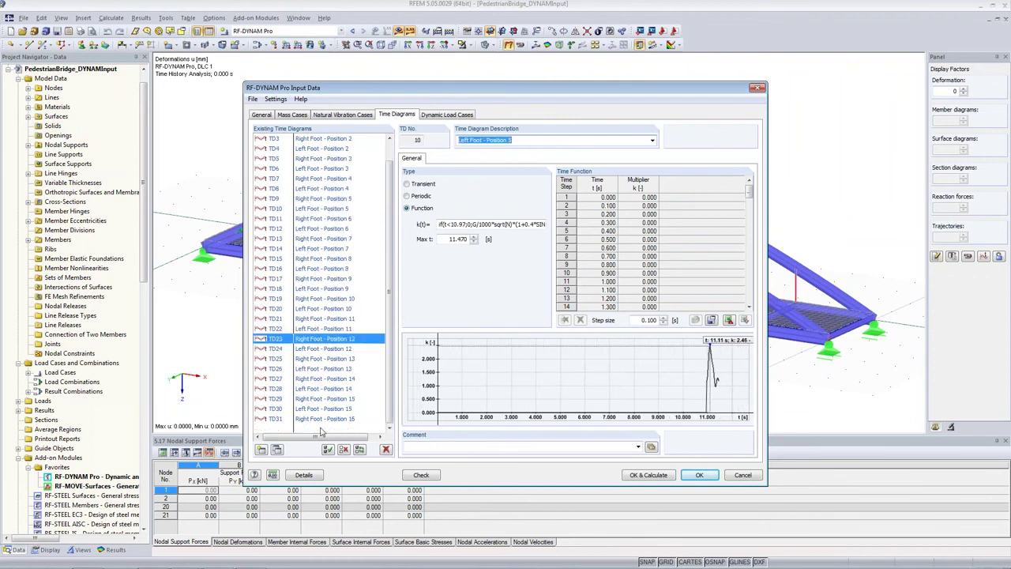
{"action": "left_click", "coordinate": [323, 418]}
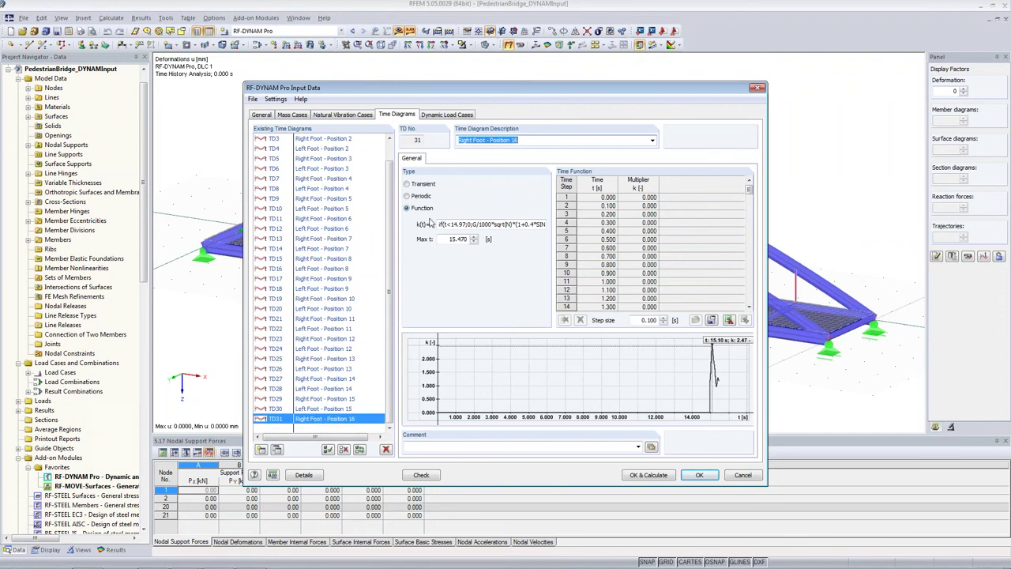
Review the time diagram sets, damping and general method settings of dynamic load case DLC1, Walking - Vertical Load
{"action": "left_click", "coordinate": [451, 116]}
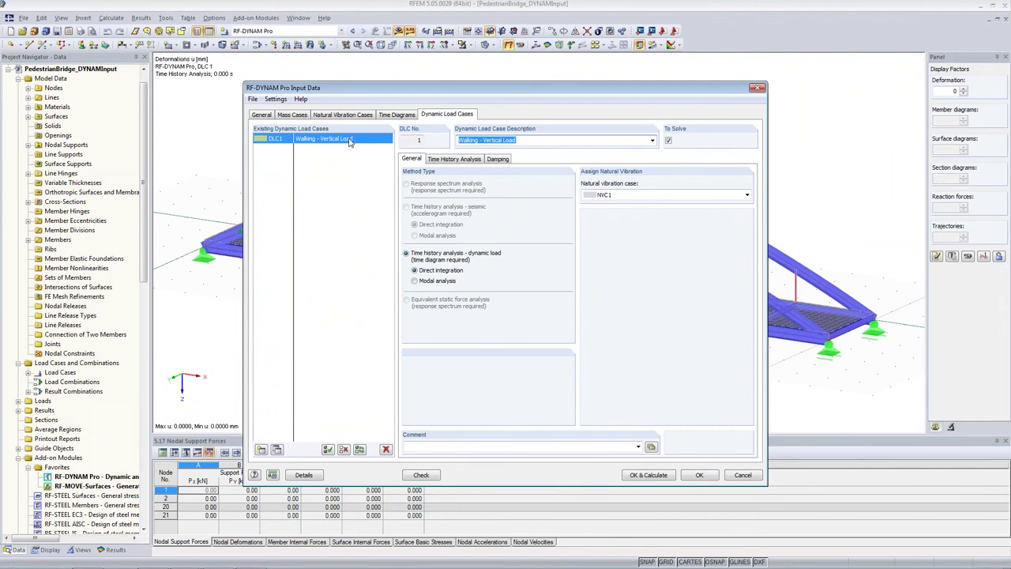
{"action": "left_click", "coordinate": [453, 159]}
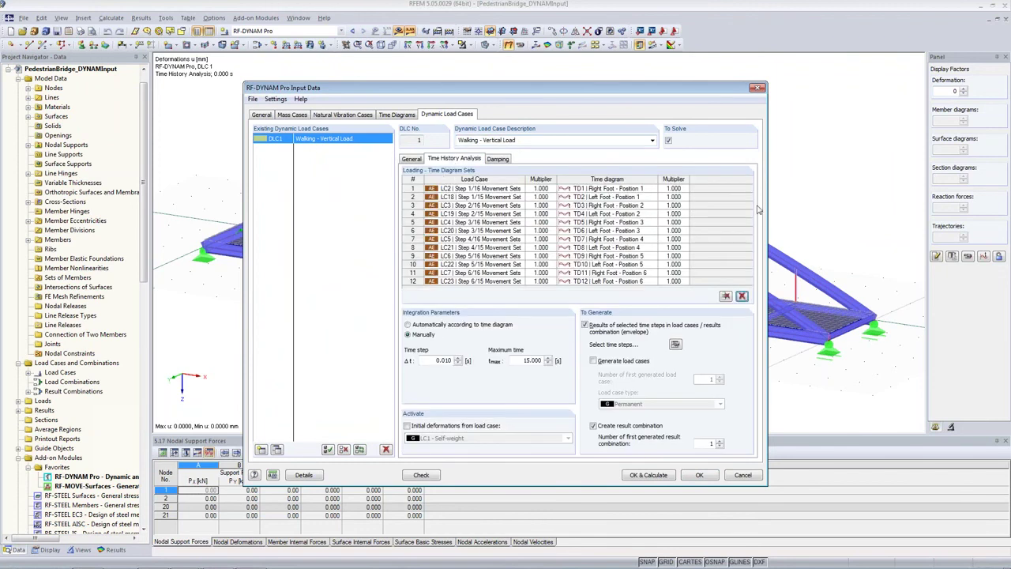
{"action": "scroll", "coordinate": [687, 247], "scroll_direction": "down", "scroll_amount": 7}
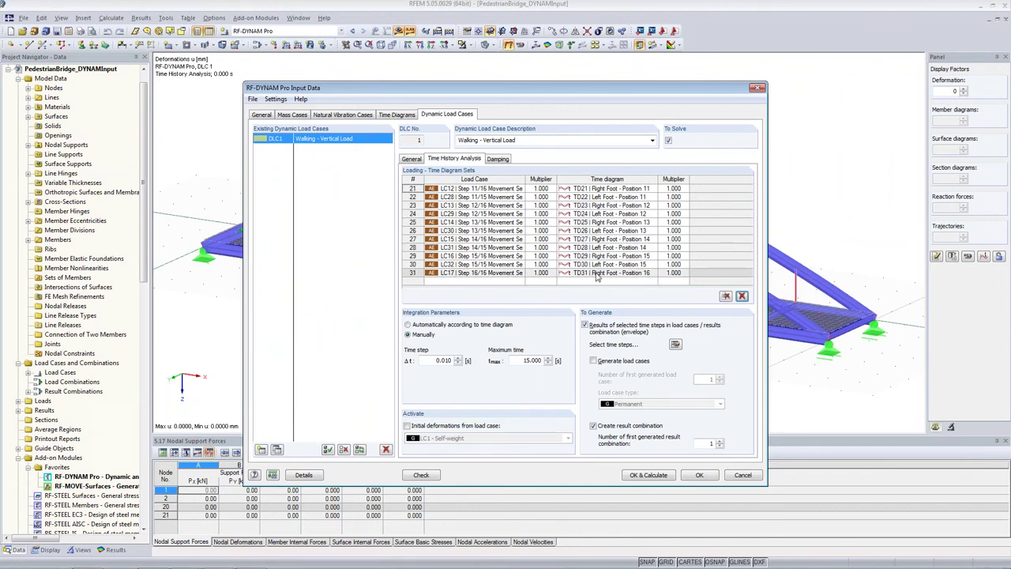
{"action": "scroll", "coordinate": [597, 275], "scroll_direction": "up", "scroll_amount": 7}
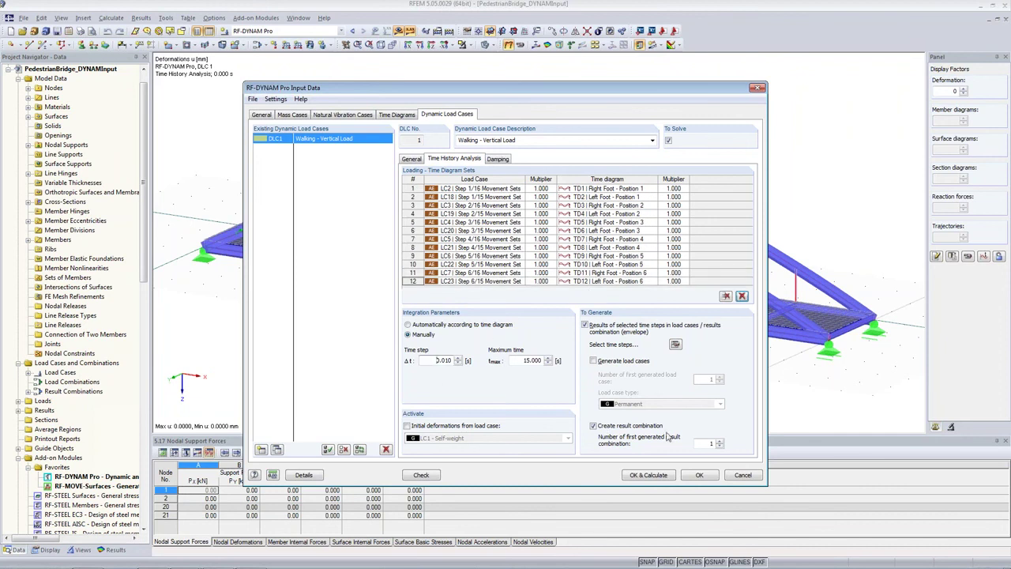
{"action": "left_click", "coordinate": [496, 160]}
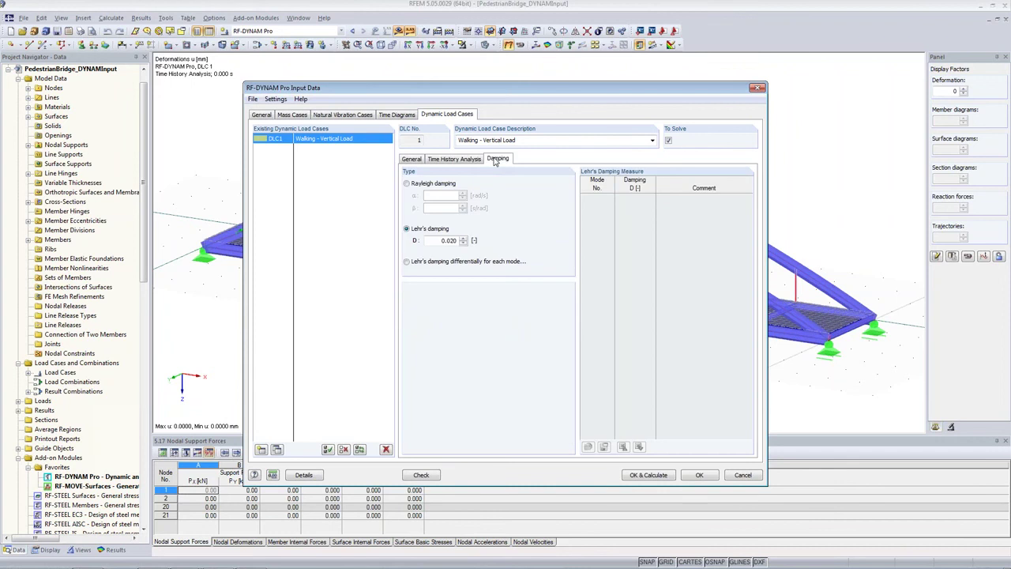
{"action": "left_click", "coordinate": [443, 160]}
{"action": "left_click", "coordinate": [414, 160]}
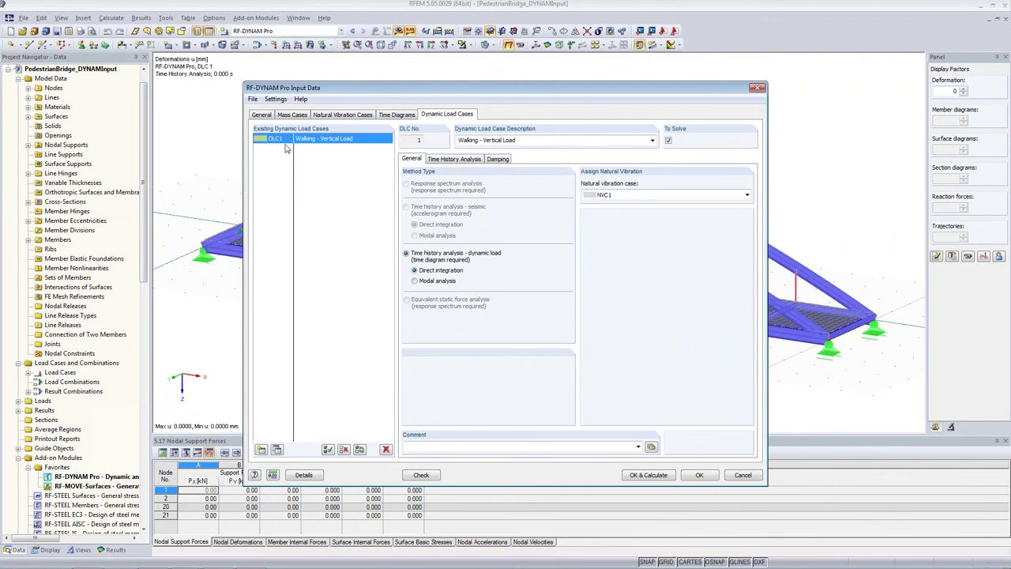
Check the calculation and deletion options for dynamic load case DLC1 and accept the RF-DYNAM Pro input data
{"action": "right_click", "coordinate": [280, 142]}
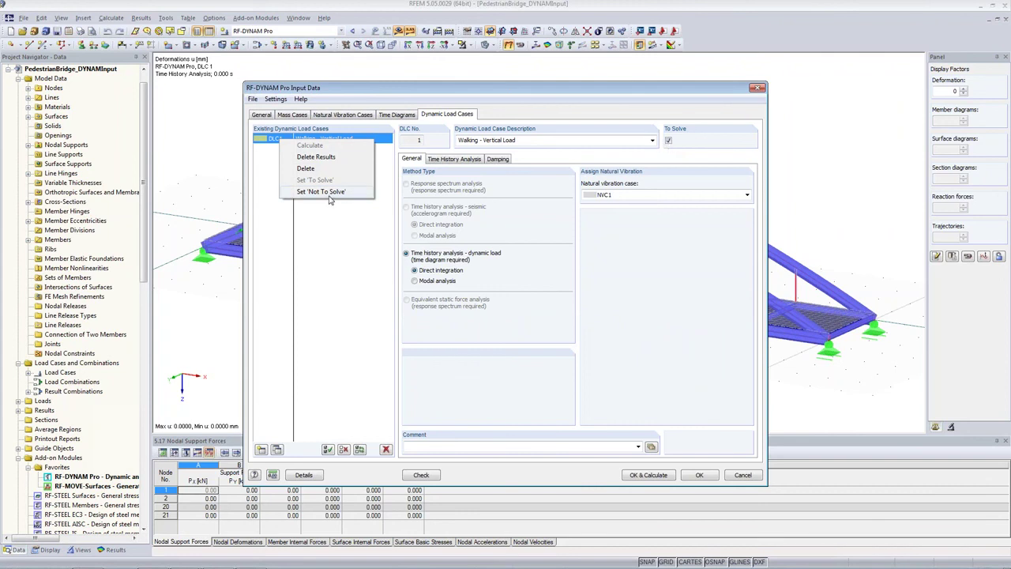
{"action": "left_click", "coordinate": [257, 156]}
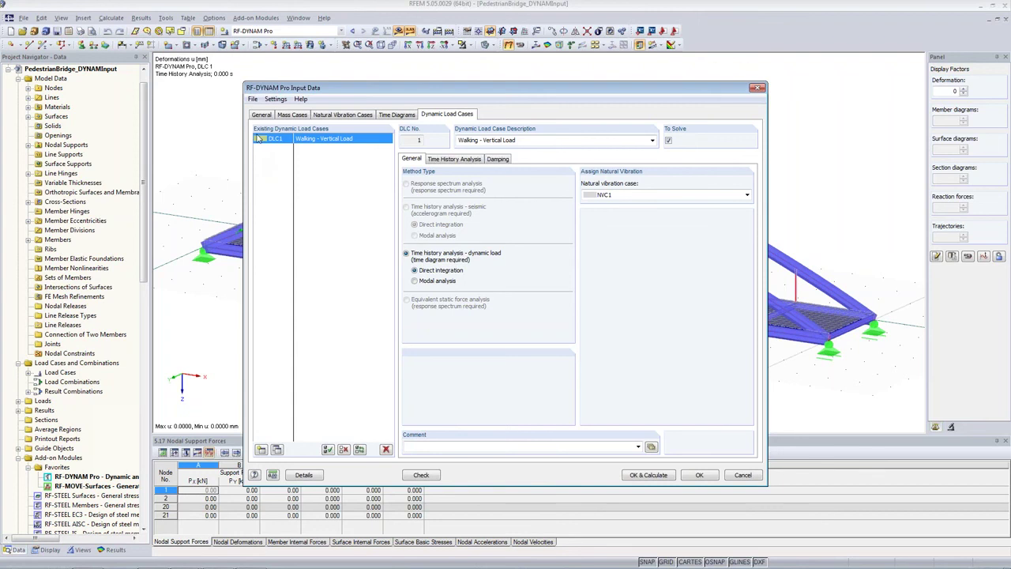
{"action": "left_click", "coordinate": [700, 474]}
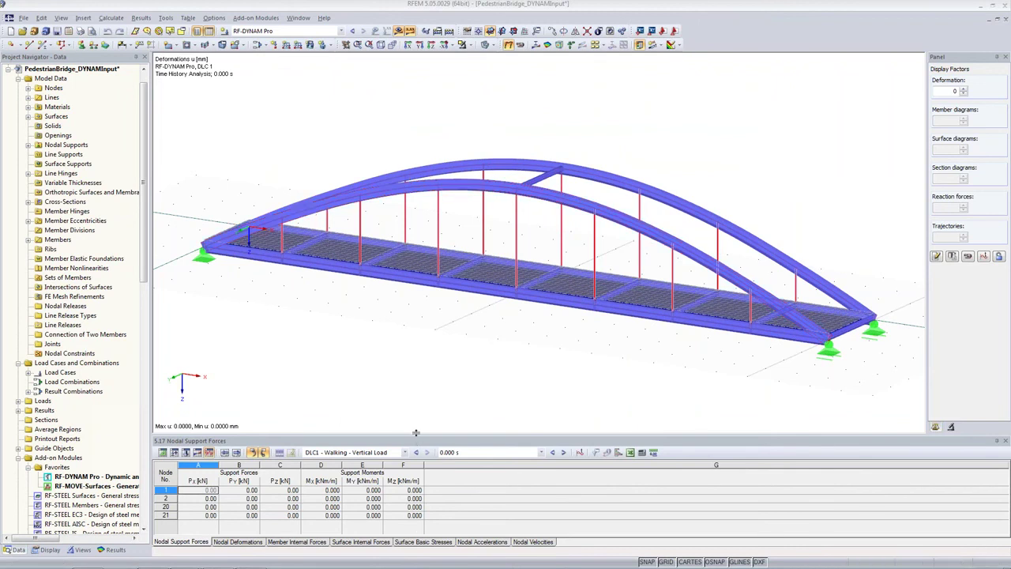
Enlarge the results table area and display the dynamic envelope results of DLC1 - Walking - Vertical Load
{"action": "left_click_drag", "start_coordinate": [431, 433], "coordinate": [432, 330]}
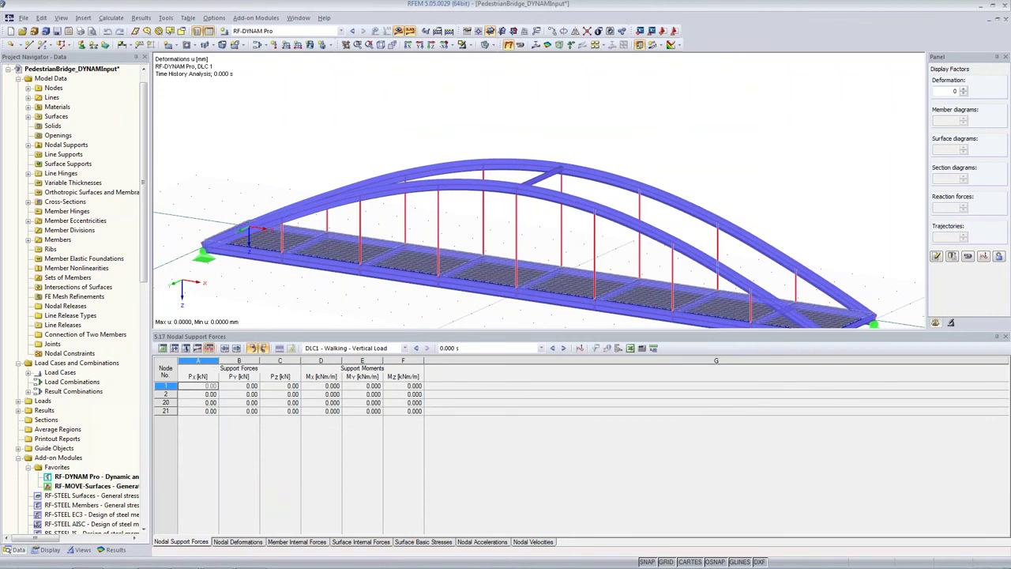
{"action": "left_click", "coordinate": [344, 348]}
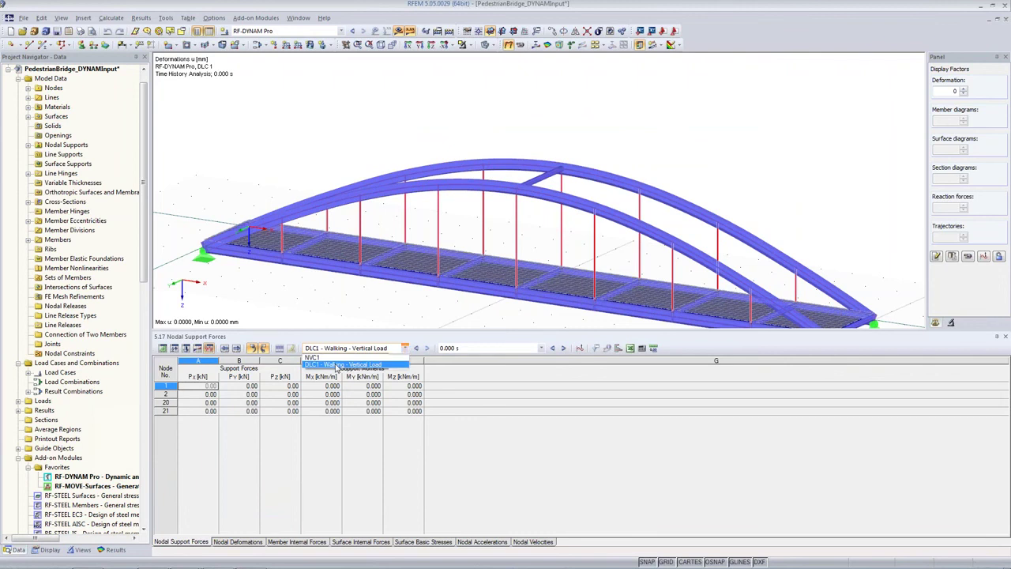
{"action": "left_click", "coordinate": [338, 364]}
{"action": "left_click", "coordinate": [461, 350]}
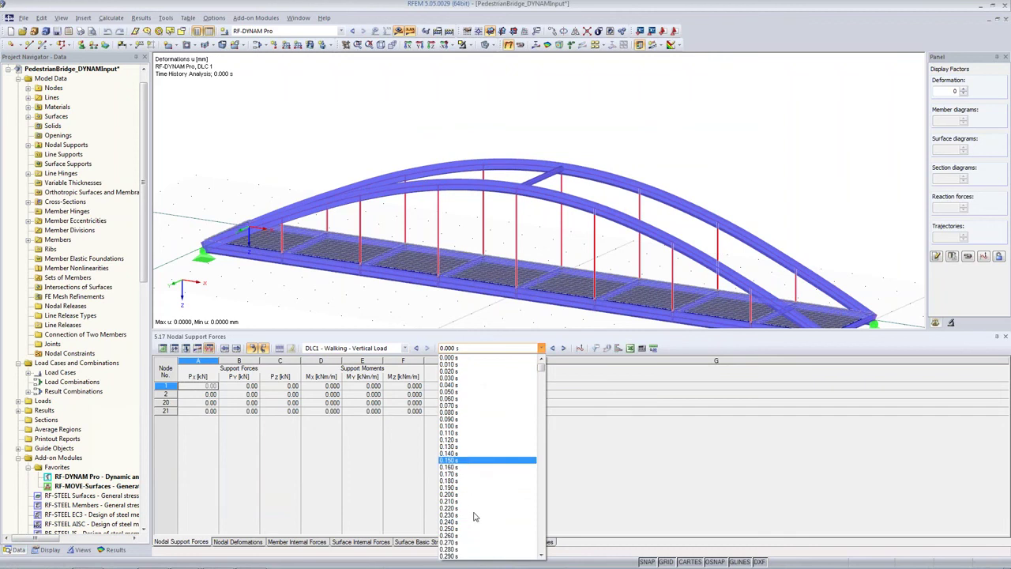
{"action": "scroll", "coordinate": [476, 528], "scroll_direction": "up", "scroll_amount": 1}
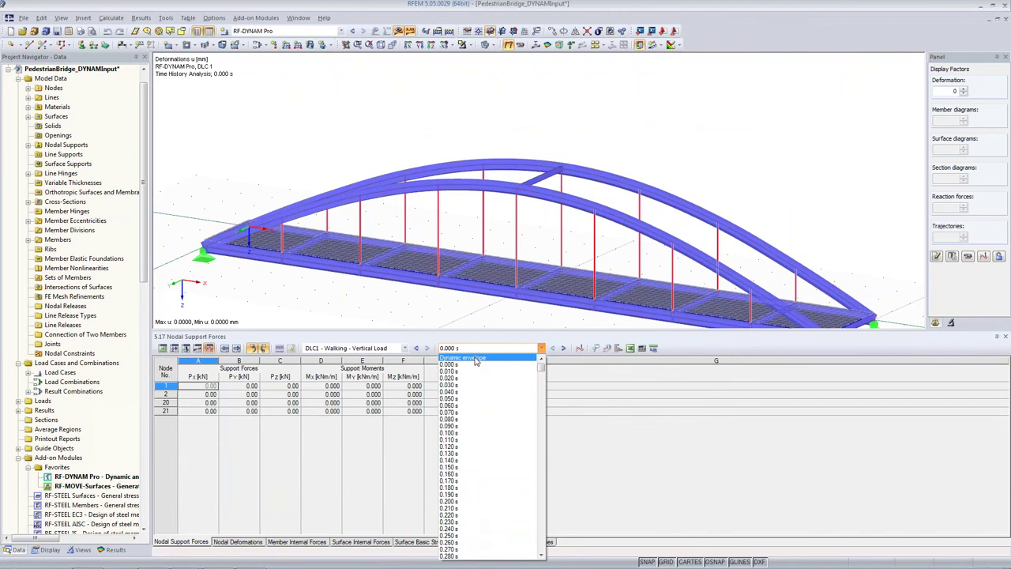
{"action": "left_click", "coordinate": [477, 358]}
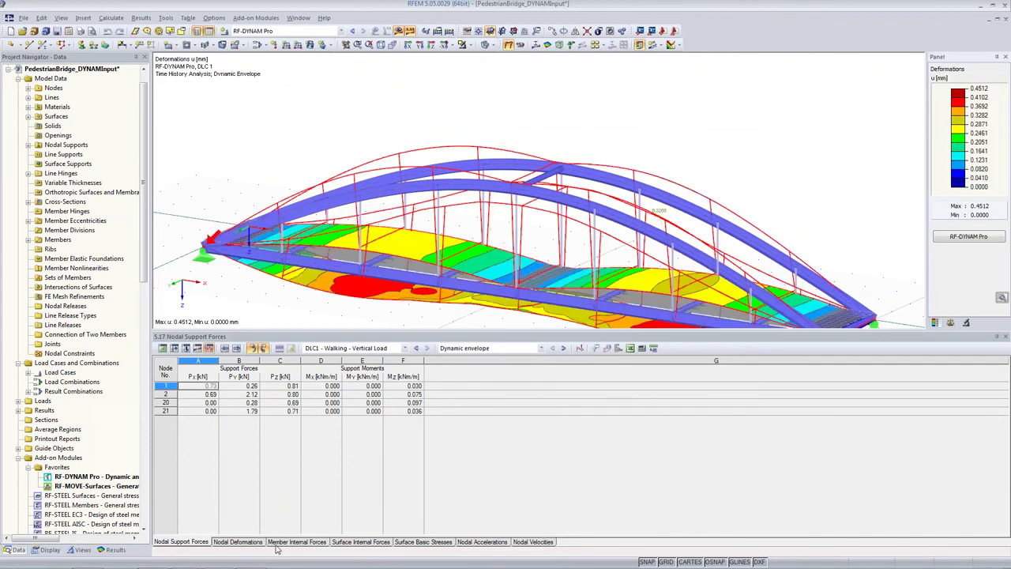
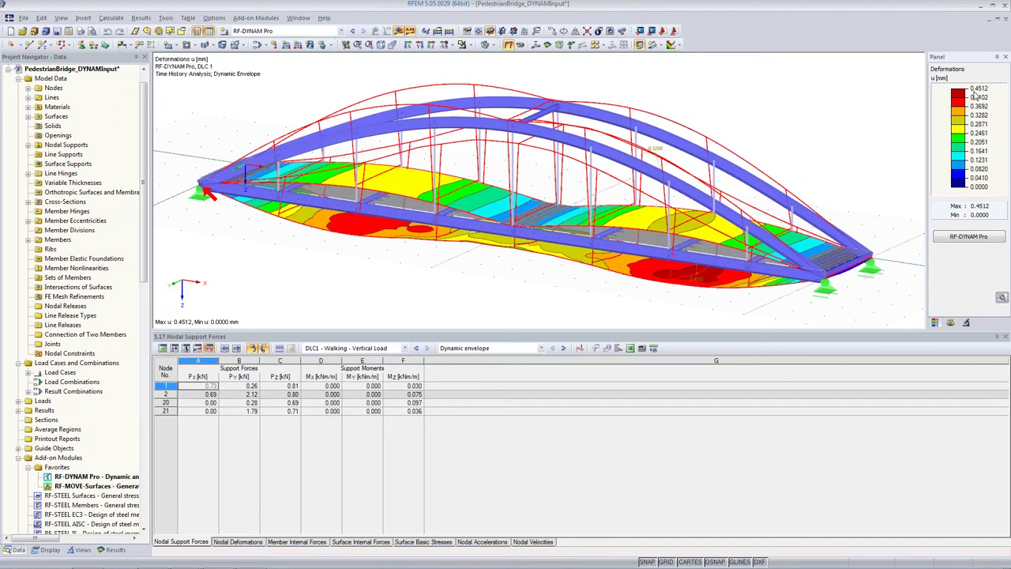
Review the result tables for nodal deformations, member internal forces, nodal accelerations and nodal velocities
{"action": "left_click", "coordinate": [224, 545]}
{"action": "left_click", "coordinate": [298, 544]}
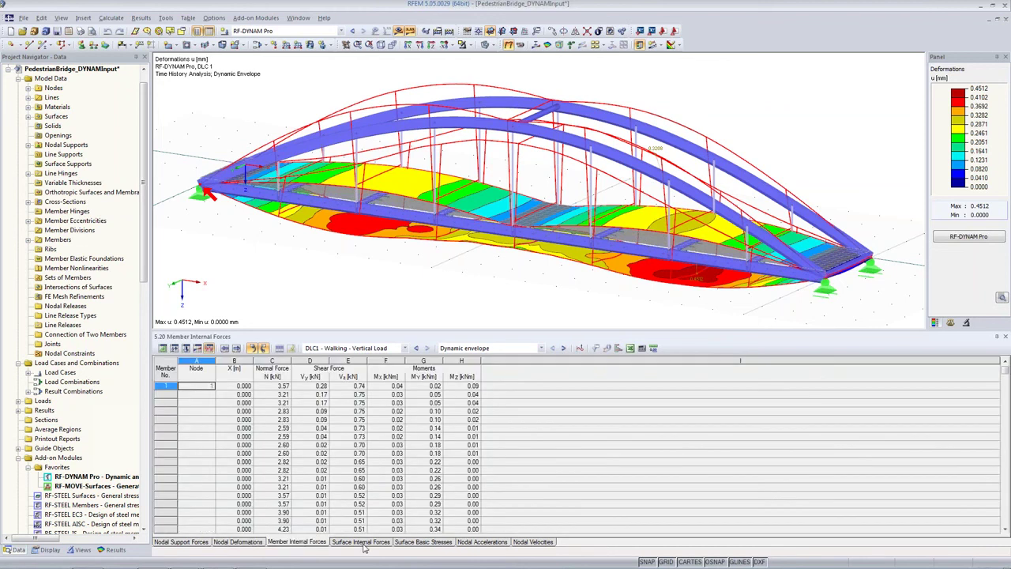
{"action": "left_click", "coordinate": [468, 544]}
{"action": "left_click", "coordinate": [535, 542]}
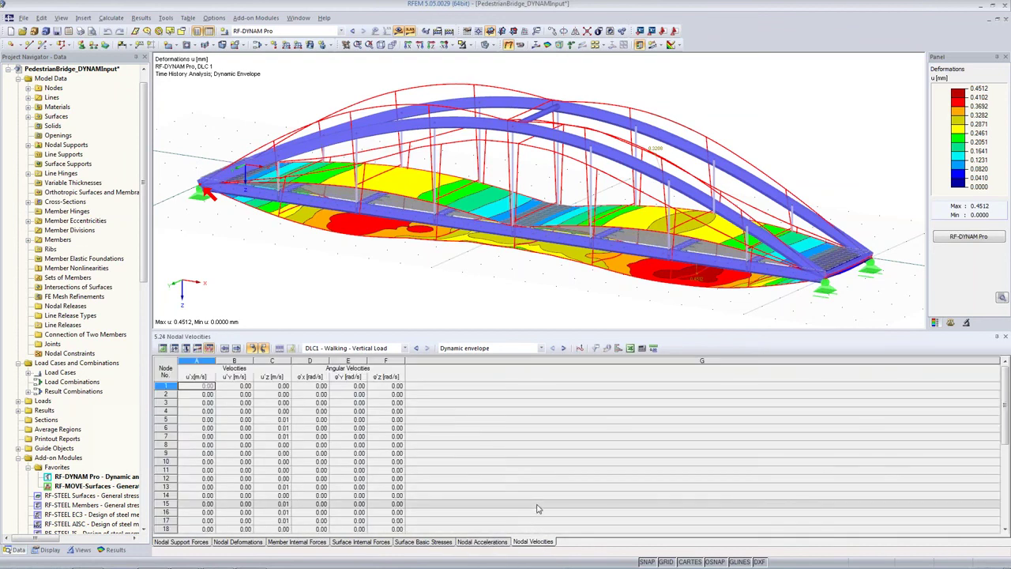
Open the units and decimal places settings and show the result units of the RF-DYNAM Pro module
{"action": "left_click", "coordinate": [654, 349]}
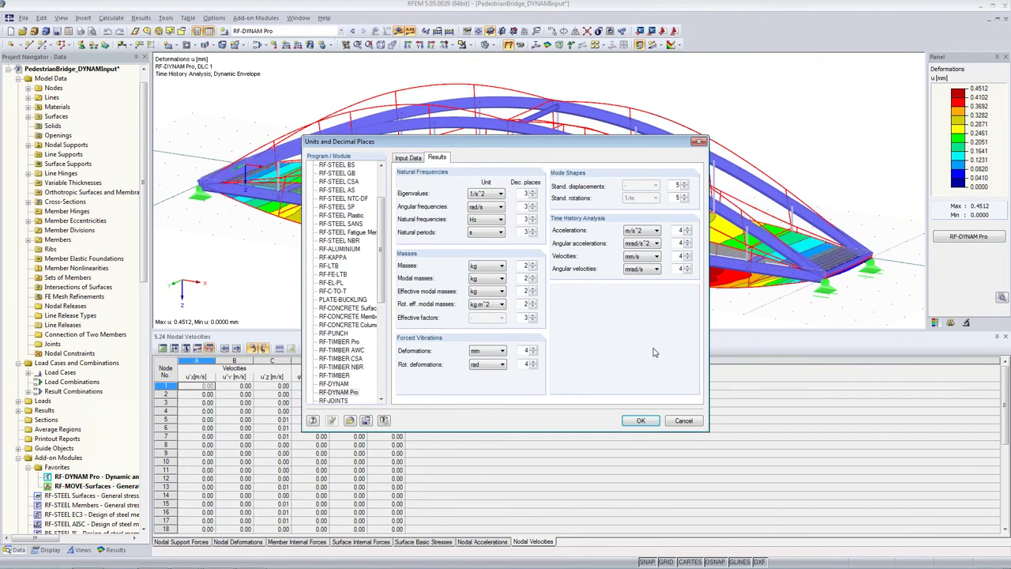
{"action": "left_click", "coordinate": [338, 393]}
{"action": "left_click_drag", "start_coordinate": [383, 280], "coordinate": [385, 236]}
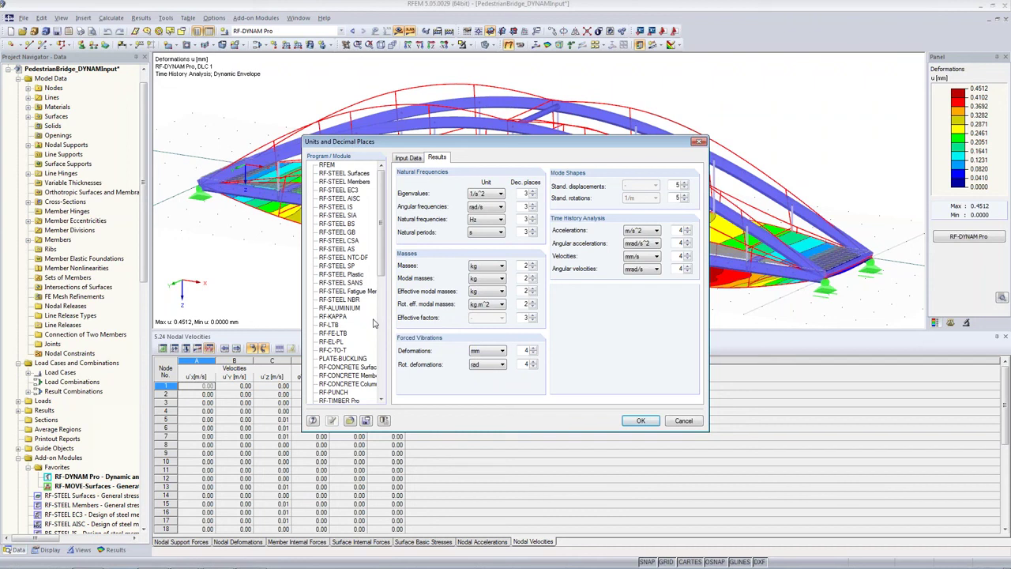
{"action": "scroll", "coordinate": [379, 237], "scroll_direction": "down", "scroll_amount": 3}
{"action": "left_click", "coordinate": [340, 368]}
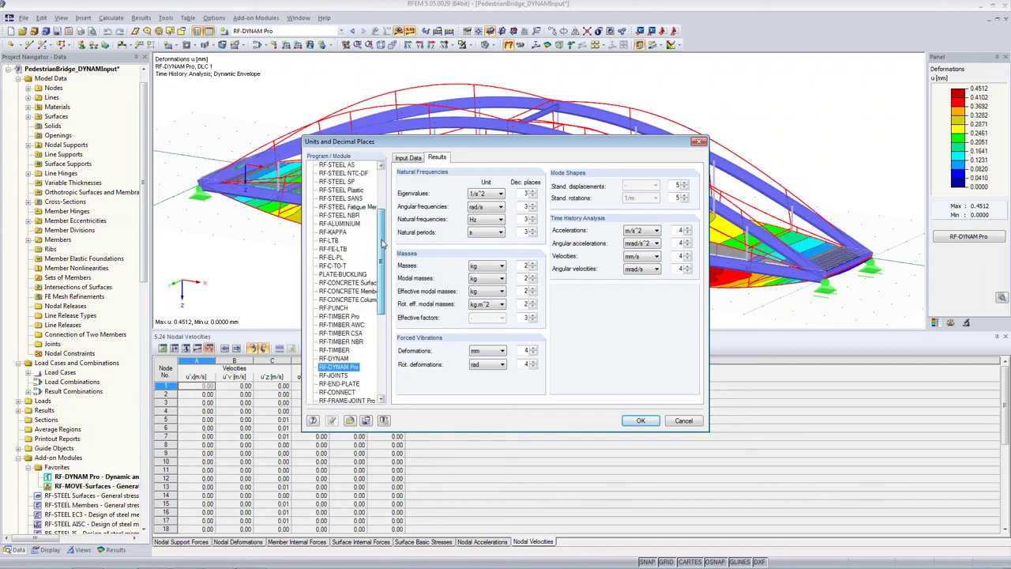
{"action": "scroll", "coordinate": [353, 332], "scroll_direction": "down", "scroll_amount": 2}
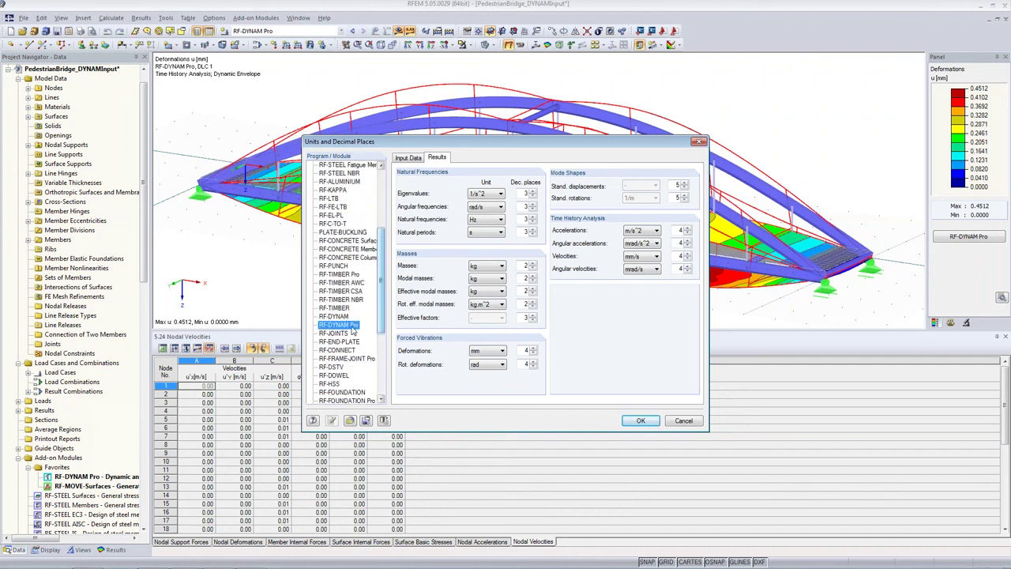
{"action": "left_click", "coordinate": [441, 160]}
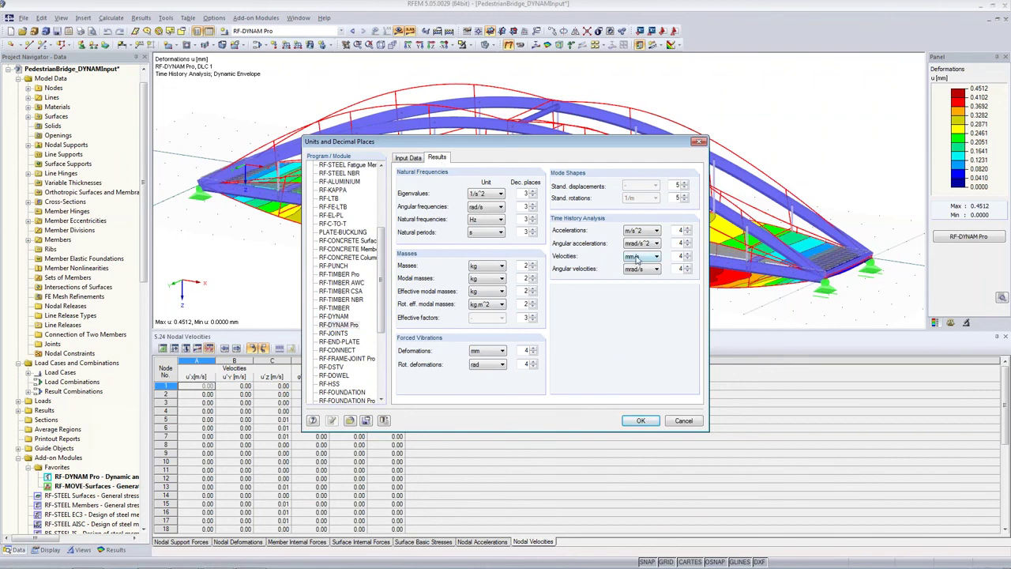
Examine the unit choices for time history accelerations, velocities and their angular counterparts, and for masses
{"action": "left_click", "coordinate": [641, 231]}
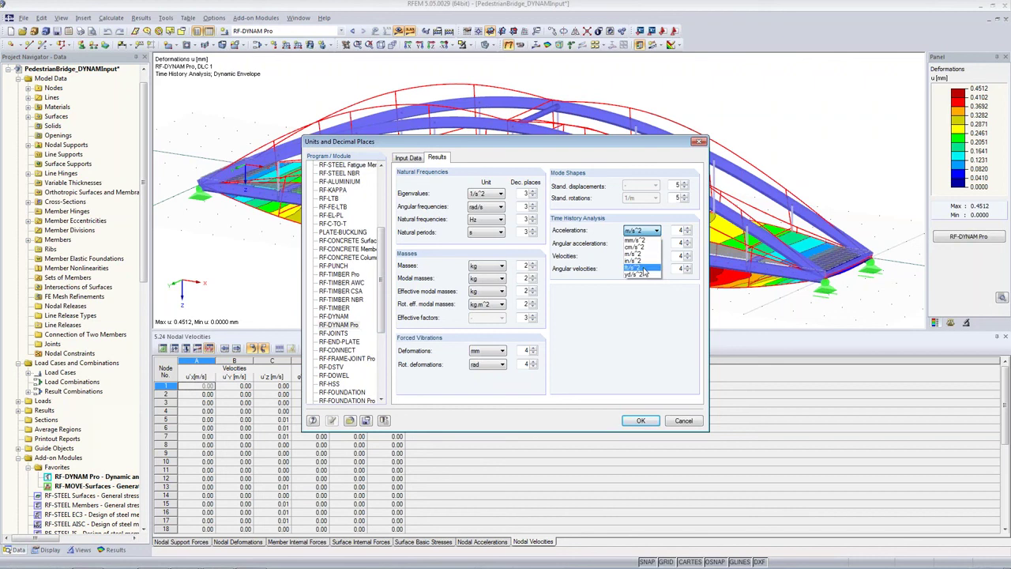
{"action": "left_click", "coordinate": [646, 241]}
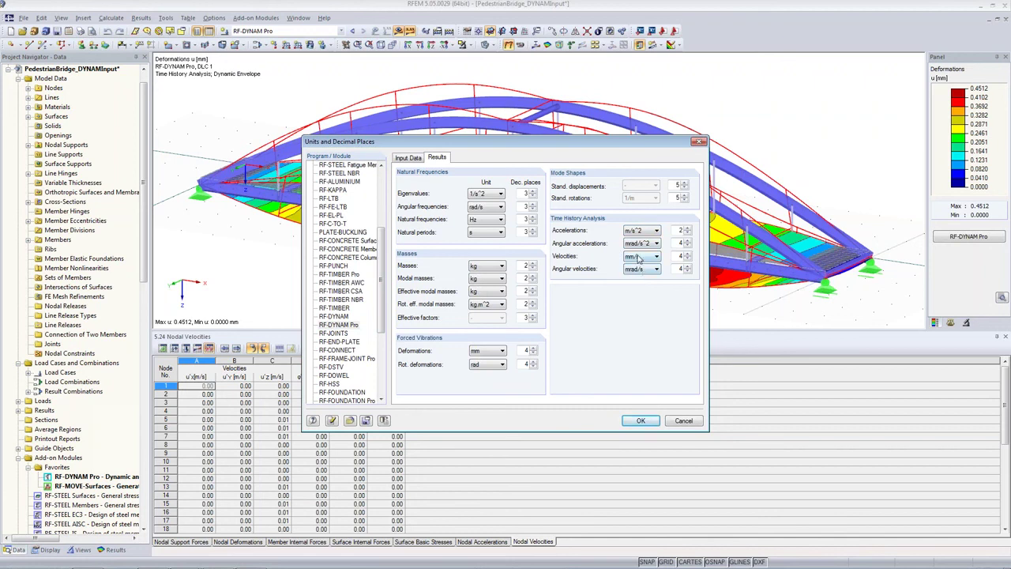
{"action": "left_click", "coordinate": [638, 259]}
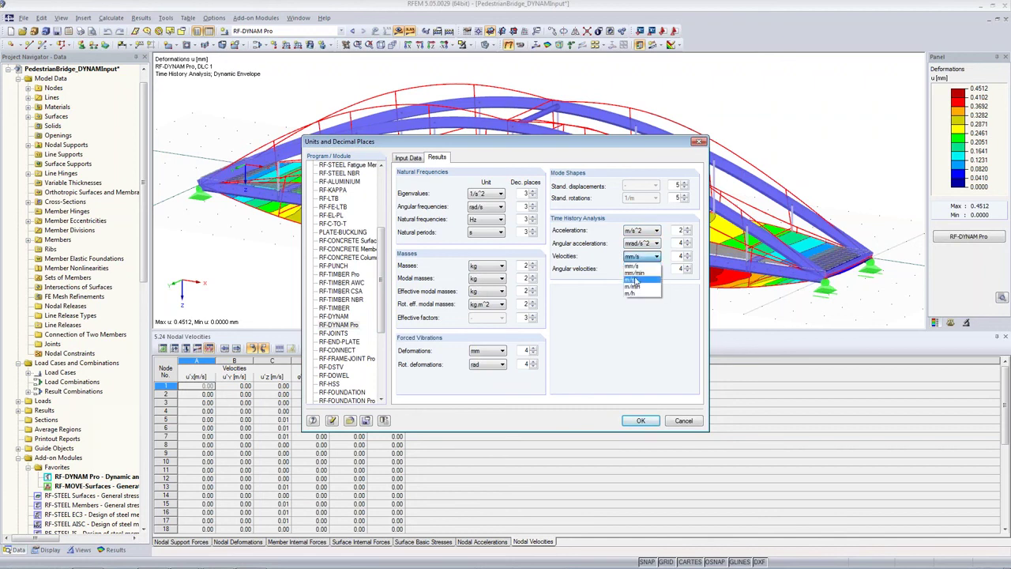
{"action": "left_click", "coordinate": [637, 266]}
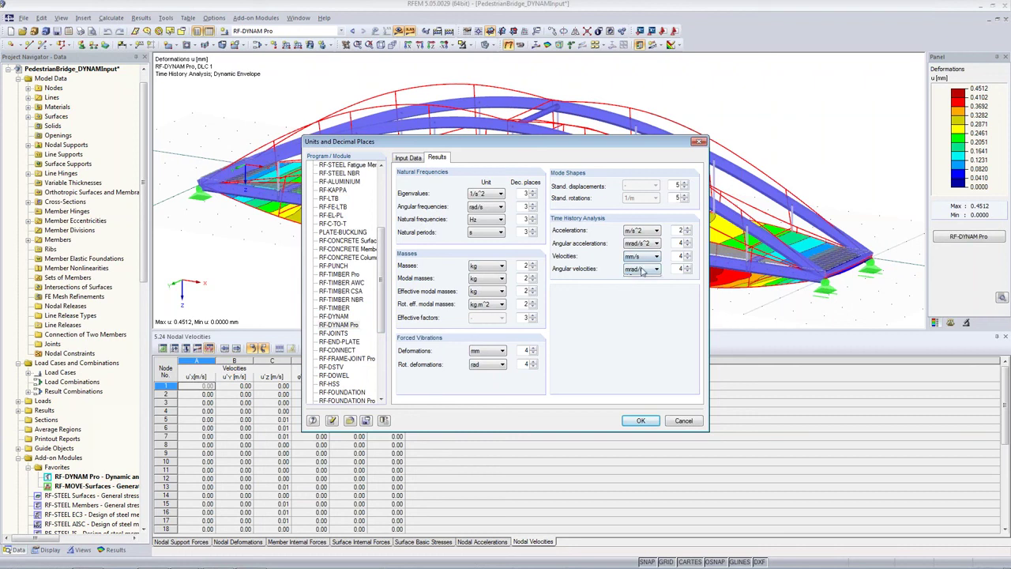
{"action": "left_click", "coordinate": [641, 269]}
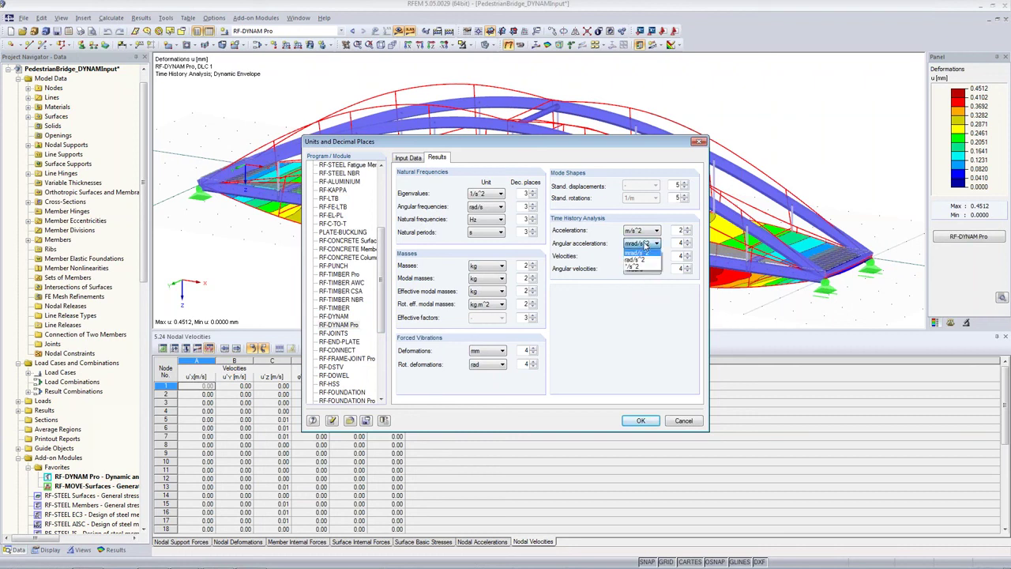
{"action": "left_click", "coordinate": [644, 243]}
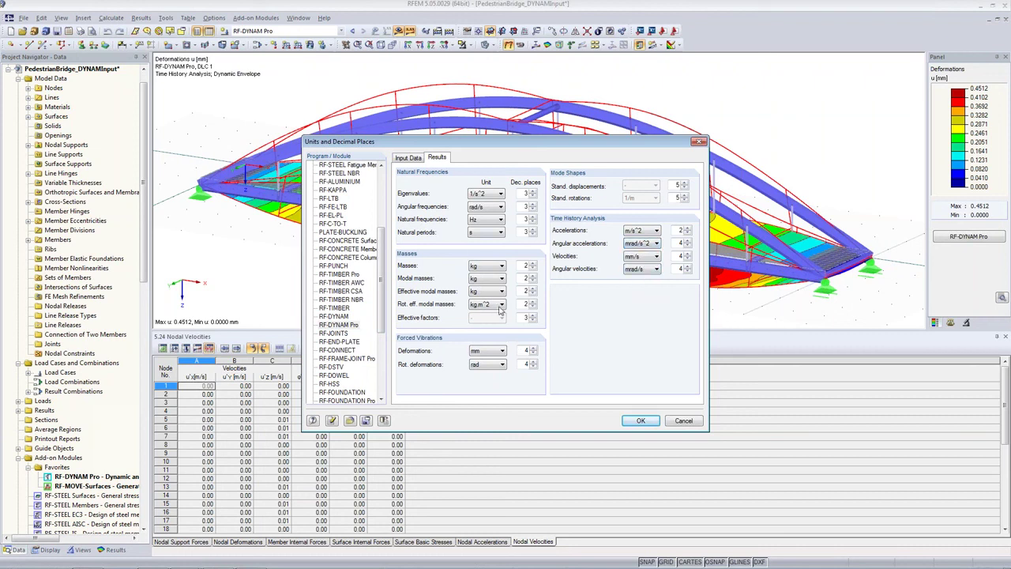
{"action": "left_click", "coordinate": [489, 268]}
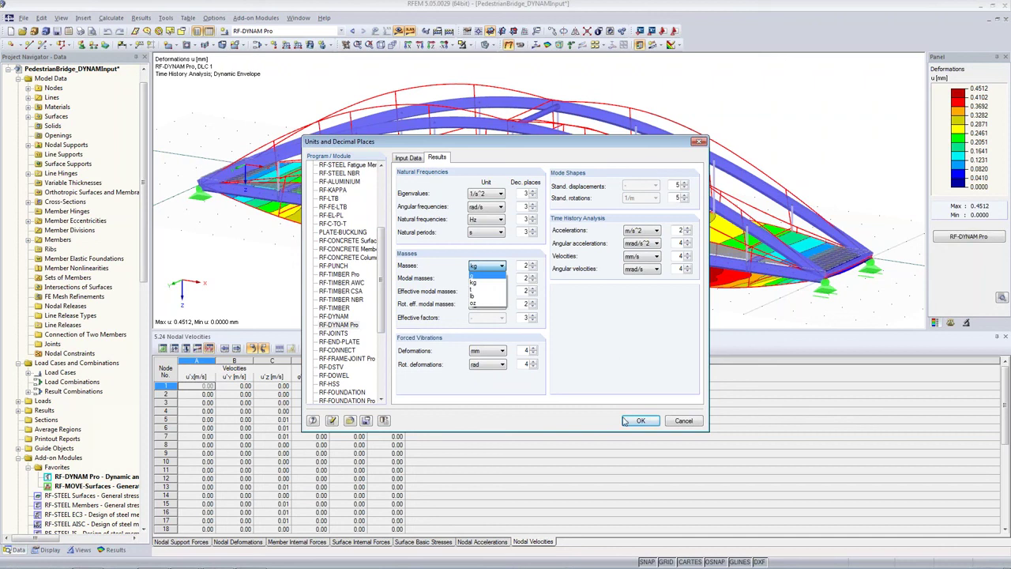
{"action": "left_click", "coordinate": [619, 445]}
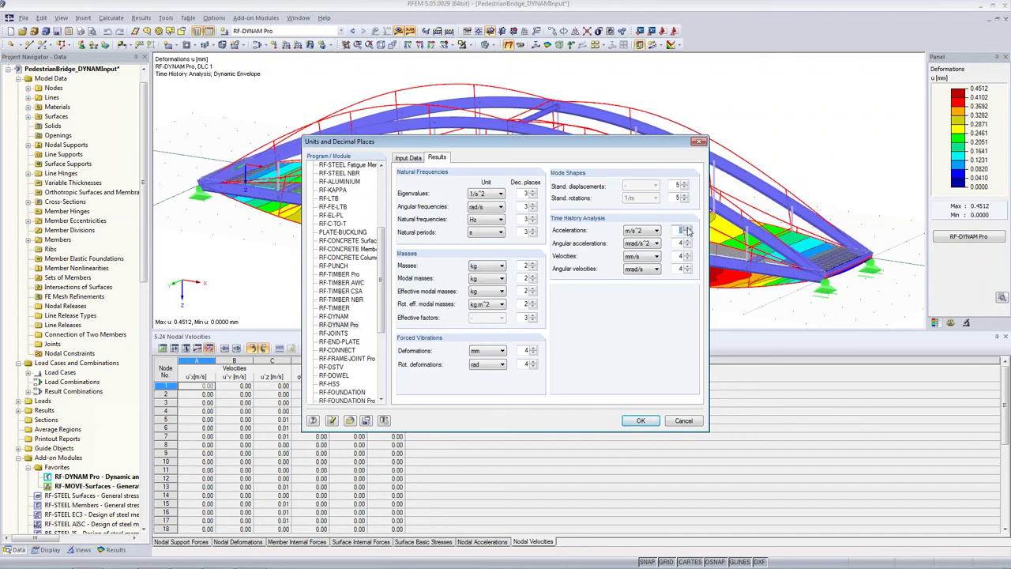
Check the RF-DYNAM Pro input units and the RFEM model length units, and apply the unit settings
{"action": "left_click", "coordinate": [410, 158]}
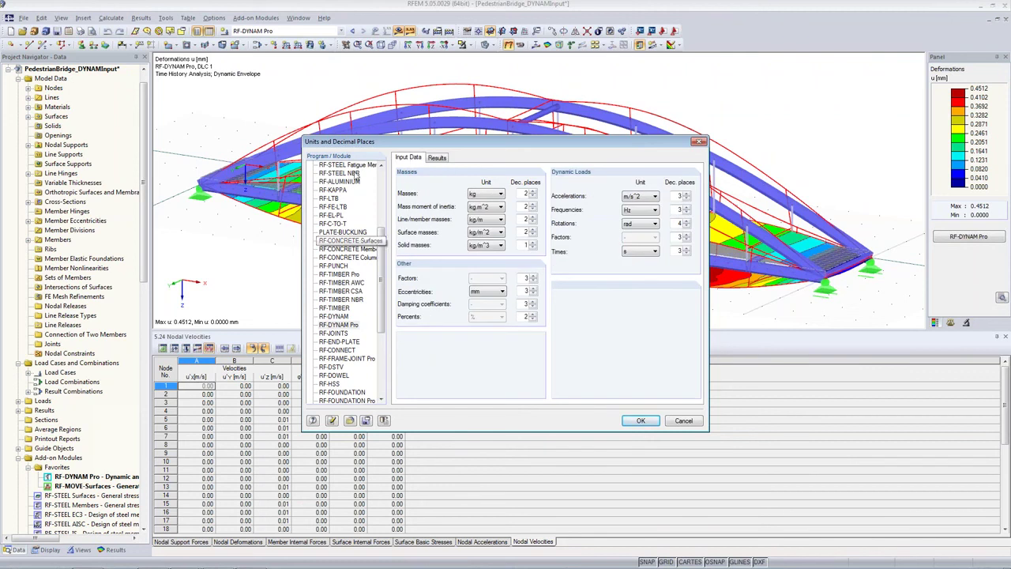
{"action": "scroll", "coordinate": [376, 203], "scroll_direction": "up", "scroll_amount": 5}
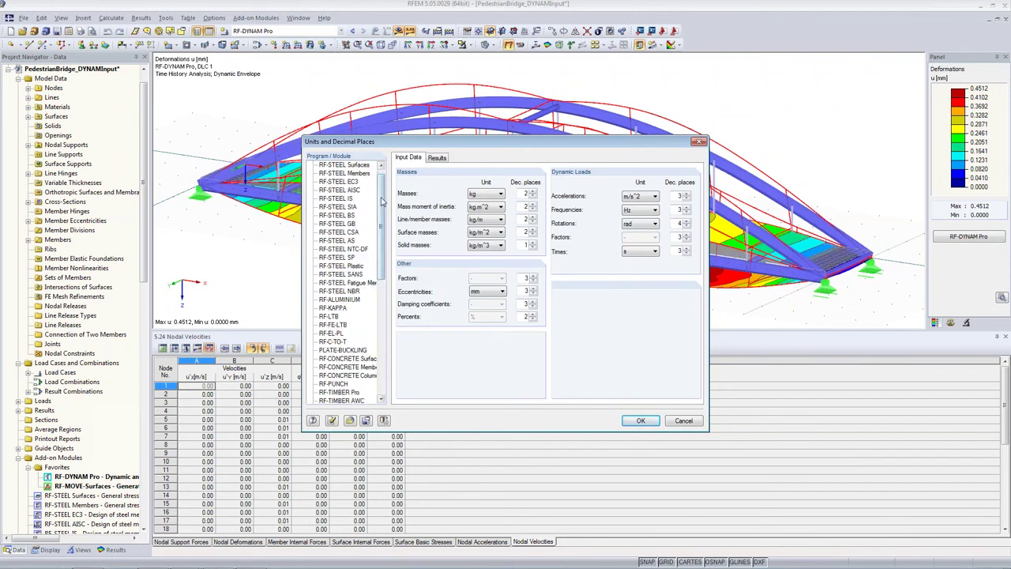
{"action": "scroll", "coordinate": [381, 203], "scroll_direction": "up", "scroll_amount": 1}
{"action": "left_click", "coordinate": [324, 165]}
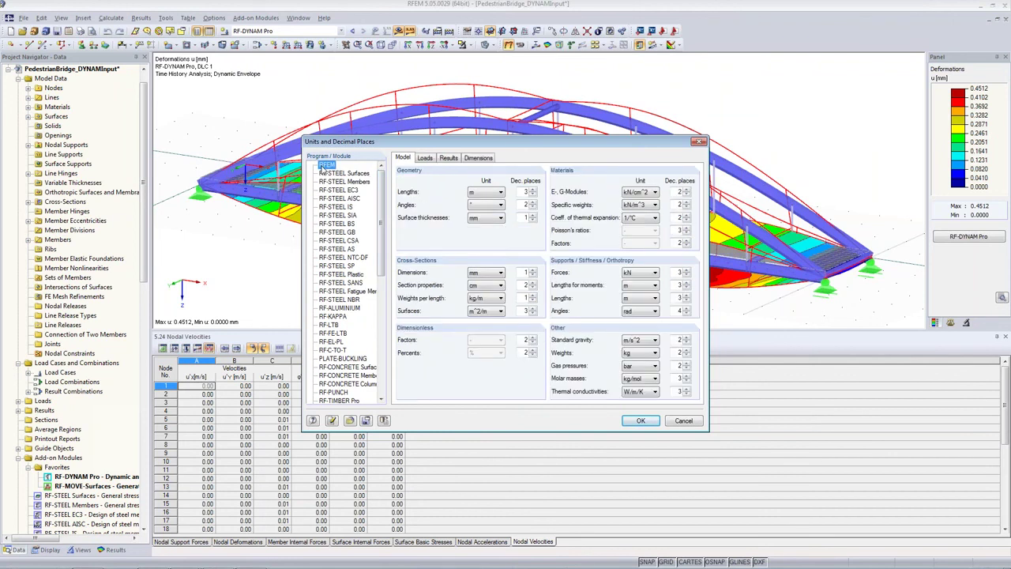
{"action": "left_click", "coordinate": [476, 192]}
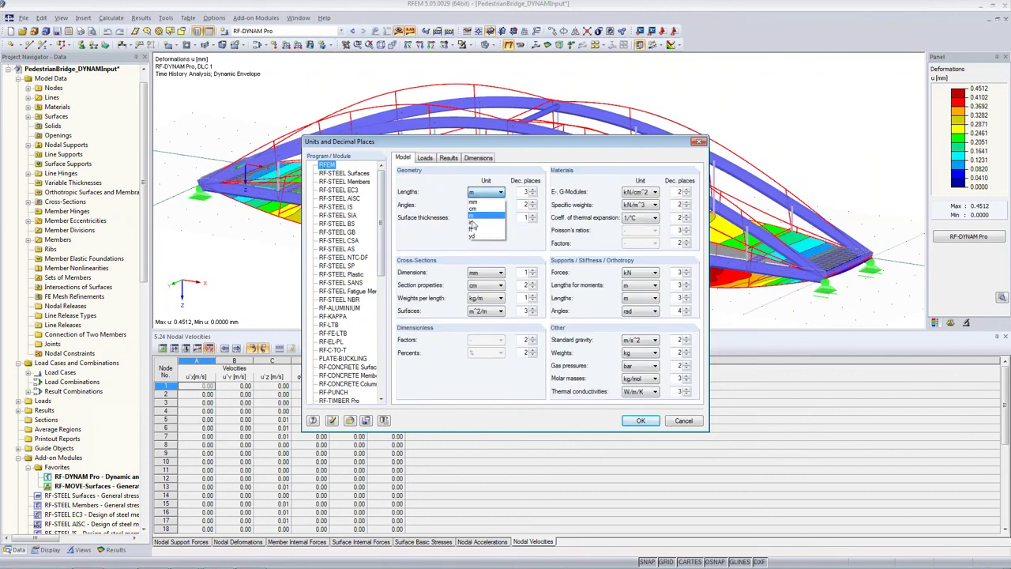
{"action": "left_click", "coordinate": [635, 417]}
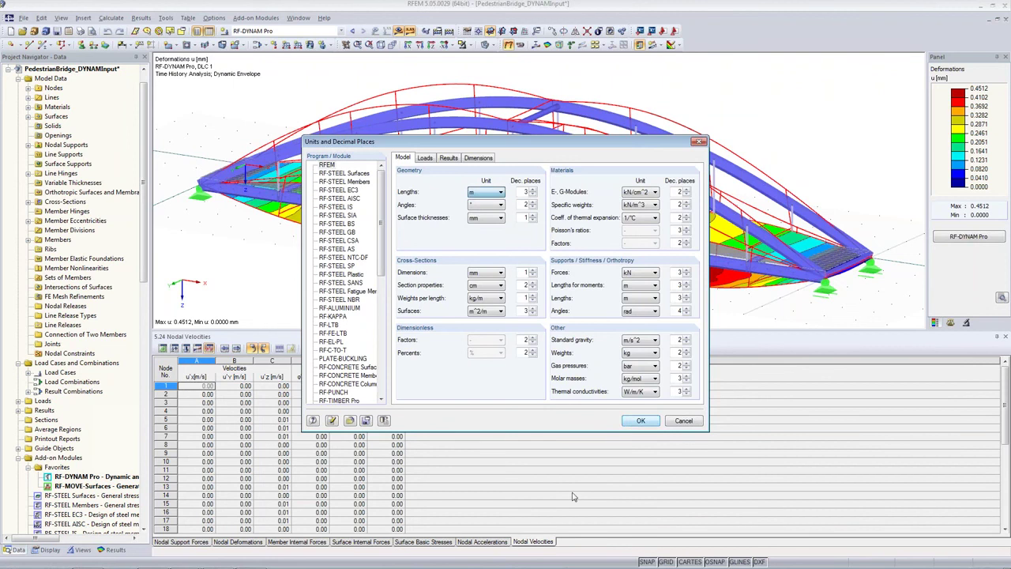
{"action": "left_click", "coordinate": [640, 423]}
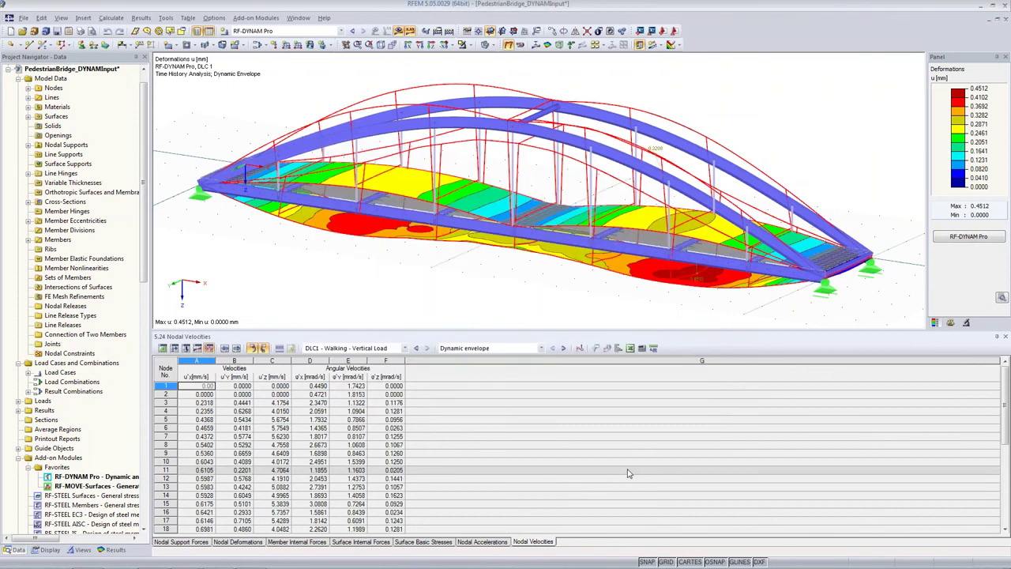
Show the nodal accelerations table and open the Time Course Monitor, placing it clear of the bridge model
{"action": "left_click", "coordinate": [479, 542]}
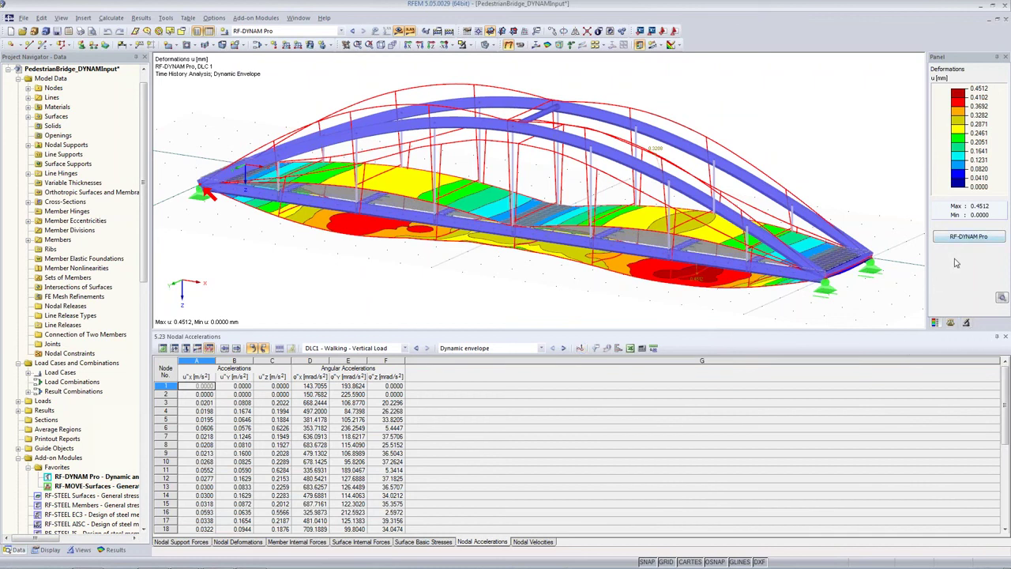
{"action": "left_click", "coordinate": [950, 322]}
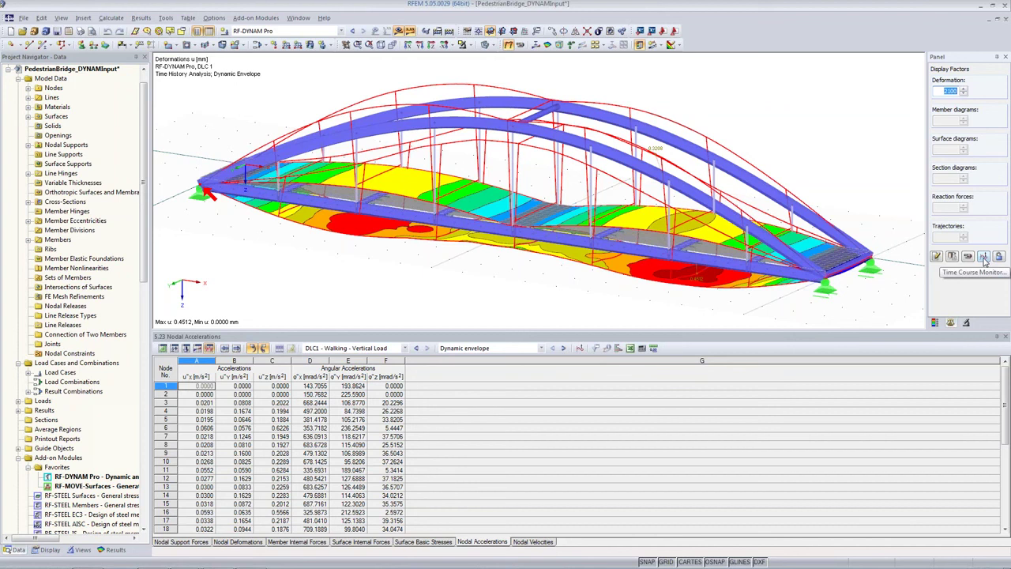
{"action": "left_click", "coordinate": [982, 257]}
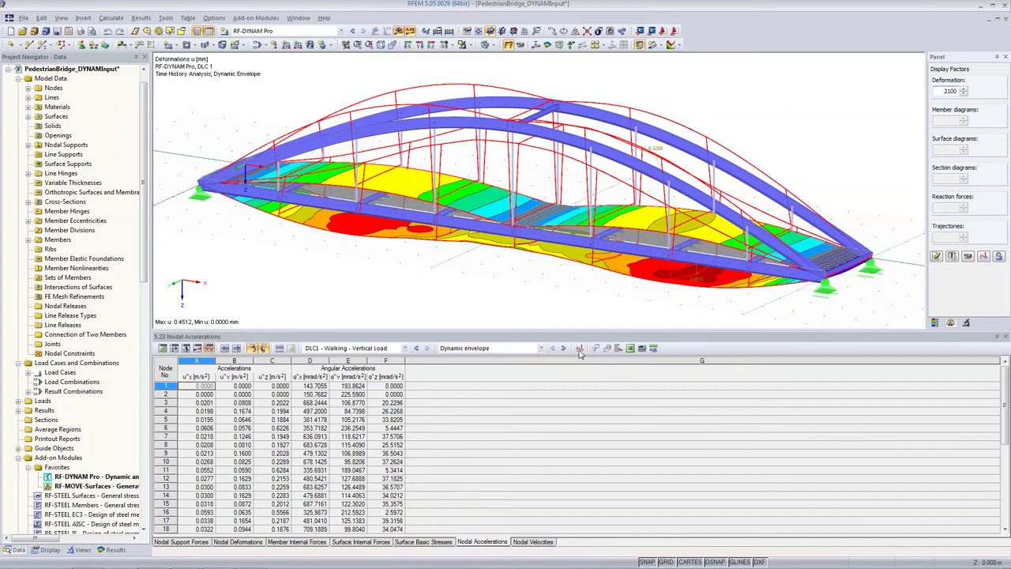
{"action": "left_click_drag", "start_coordinate": [323, 24], "coordinate": [878, 323]}
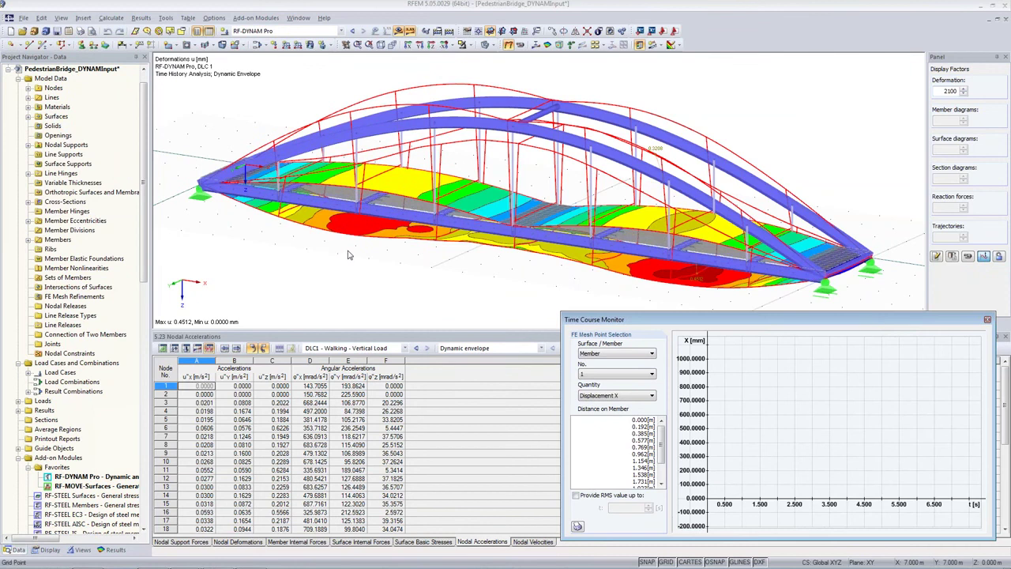
{"action": "scroll", "coordinate": [351, 156], "scroll_direction": "up", "scroll_amount": 2}
{"action": "scroll", "coordinate": [351, 155], "scroll_direction": "down", "scroll_amount": 3}
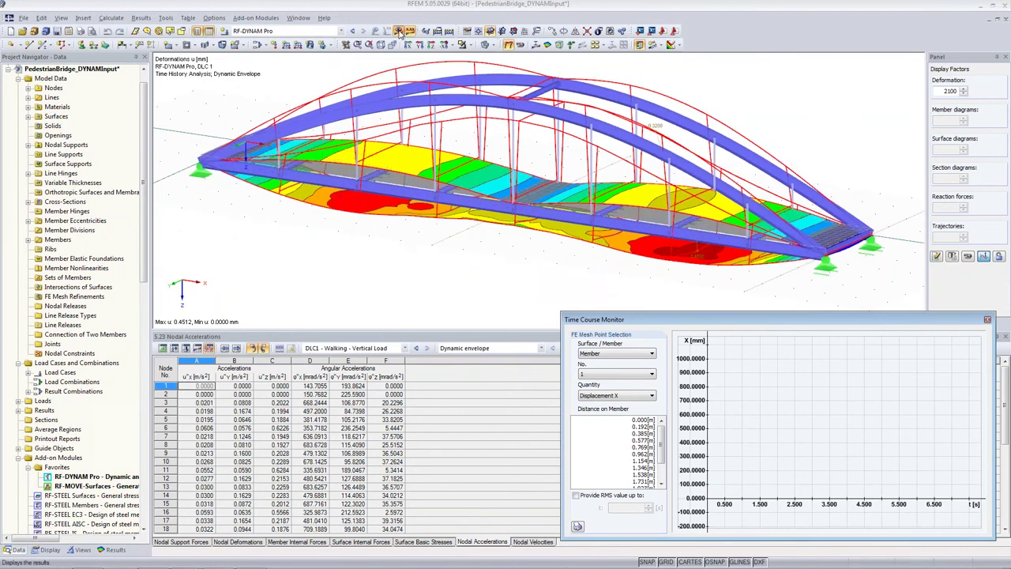
Hide the deformation results and display the bridge model in wireframe
{"action": "left_click", "coordinate": [399, 31]}
{"action": "scroll", "coordinate": [370, 184], "scroll_direction": "up", "scroll_amount": 5}
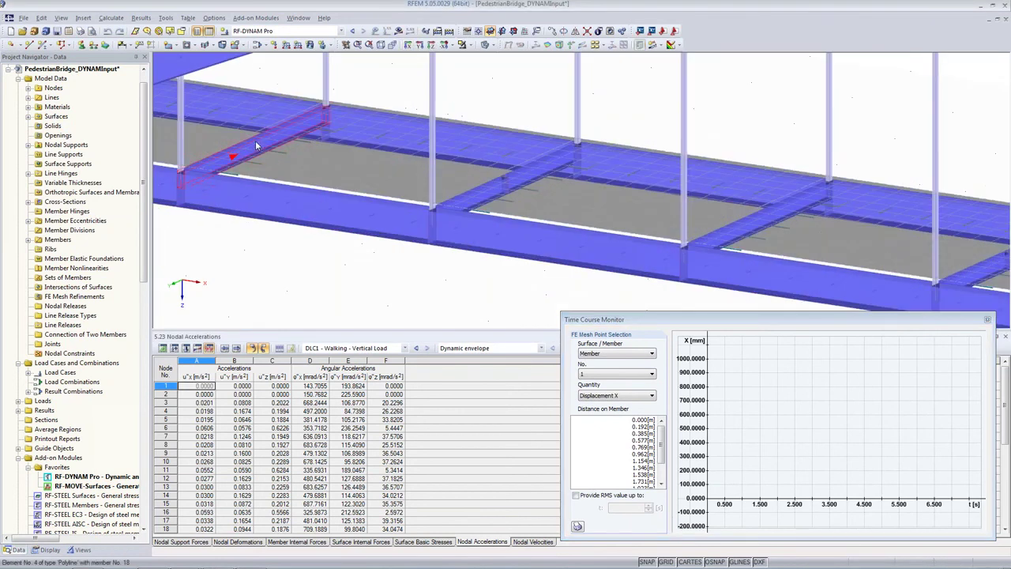
{"action": "left_click", "coordinate": [488, 44]}
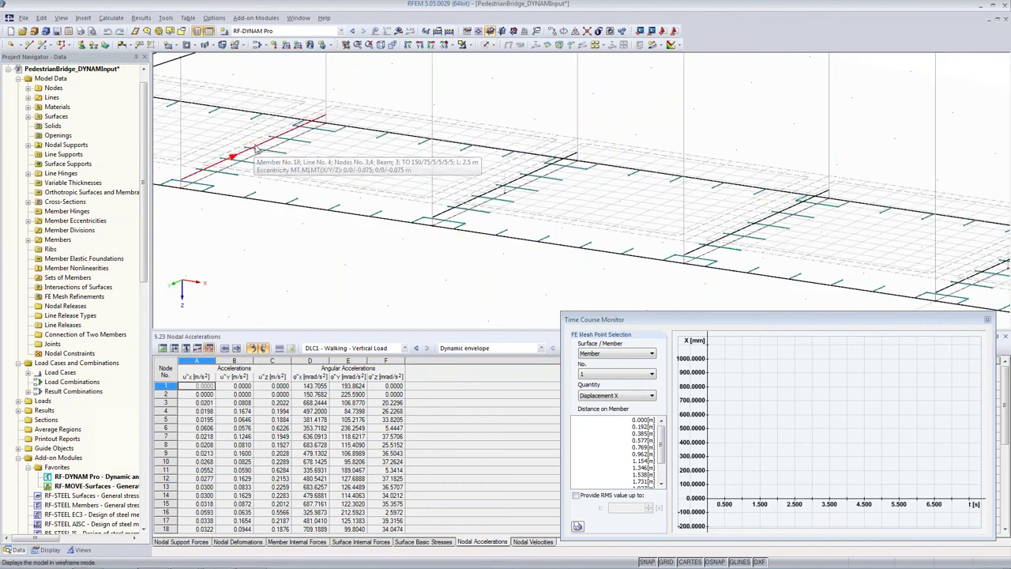
Show node numbers in the model, switching off numbering for lines, surfaces, solids, solid orthotropies, nodal supports and members
{"action": "right_click", "coordinate": [359, 249]}
{"action": "left_click", "coordinate": [51, 550]}
{"action": "scroll", "coordinate": [55, 456], "scroll_direction": "down", "scroll_amount": 3}
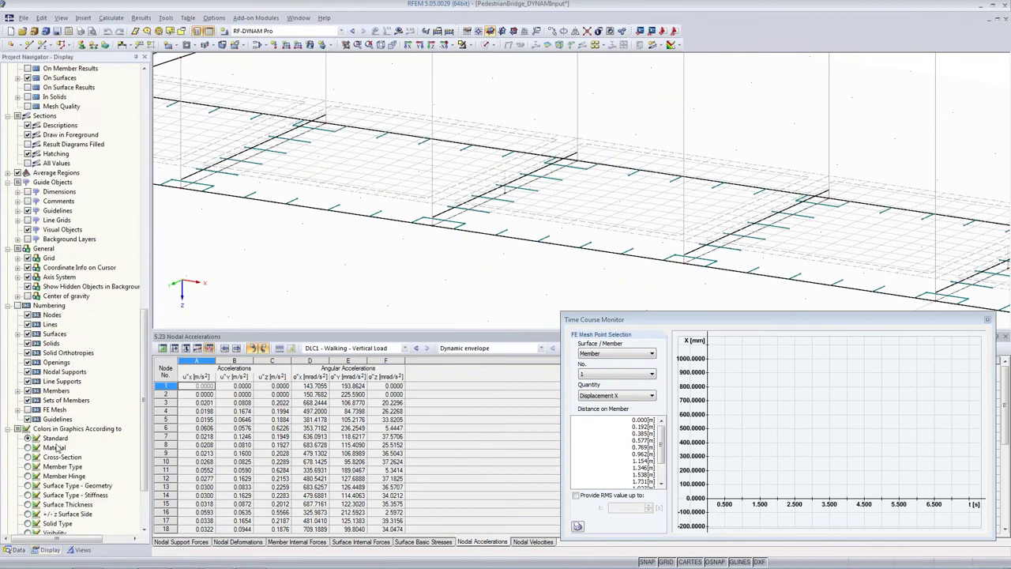
{"action": "left_click", "coordinate": [26, 249]}
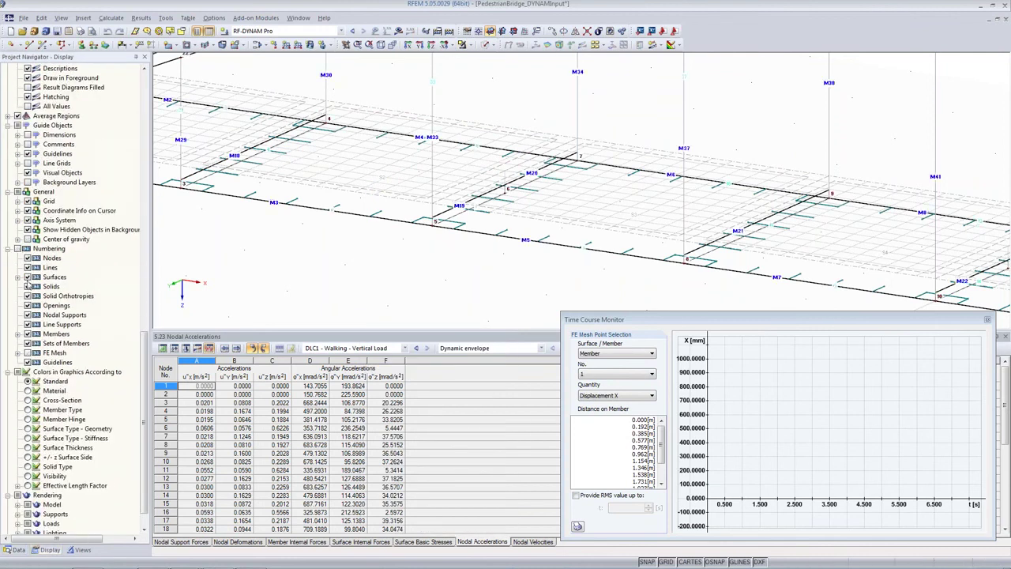
{"action": "left_click", "coordinate": [27, 277]}
{"action": "left_click", "coordinate": [28, 296]}
{"action": "left_click", "coordinate": [27, 334]}
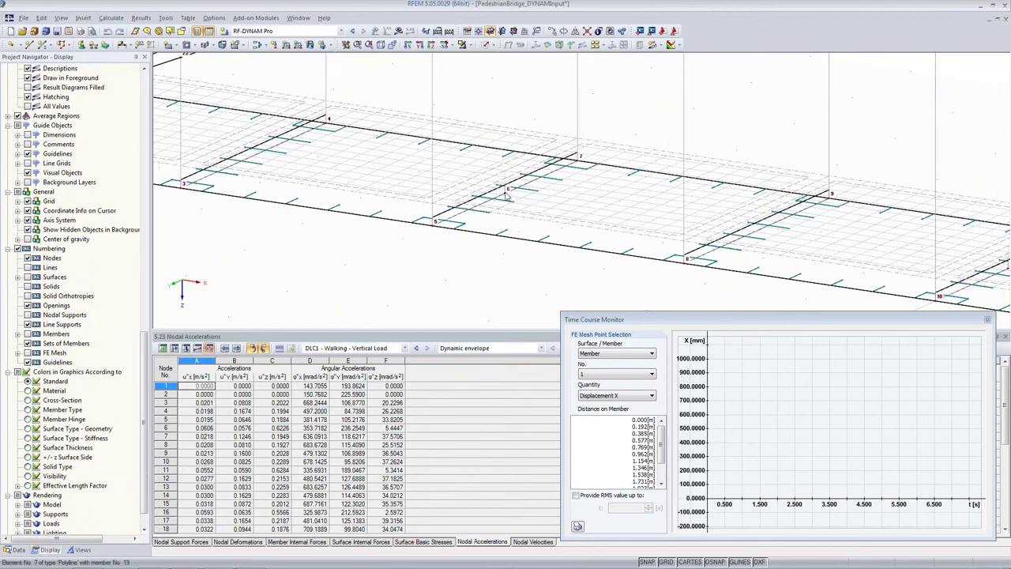
Examine the numbered nodes along the bridge deck and display the whole bridge as a solid model
{"action": "scroll", "coordinate": [506, 196], "scroll_direction": "down", "scroll_amount": 5}
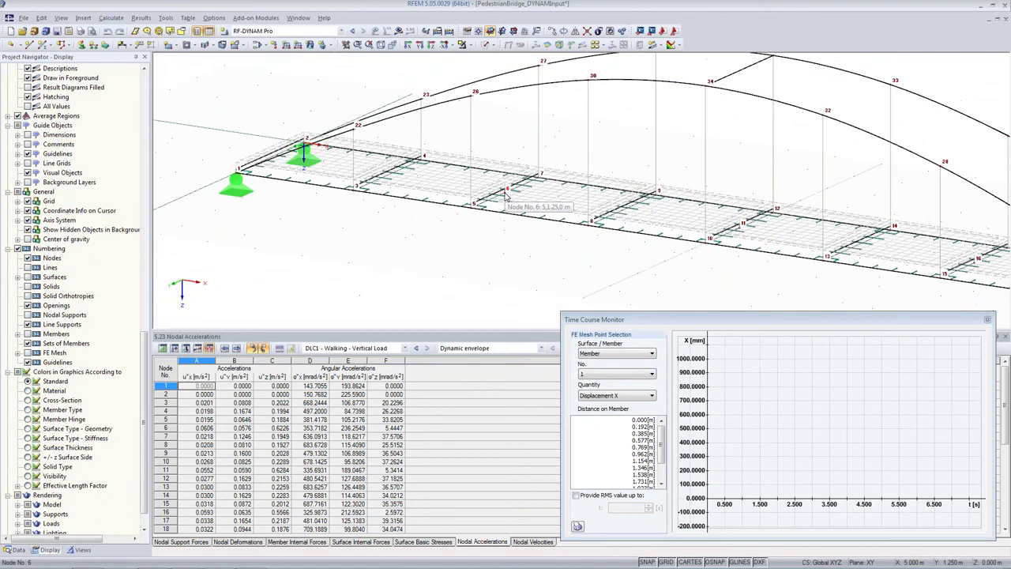
{"action": "middle_click_drag", "start_coordinate": [517, 257], "coordinate": [307, 214]}
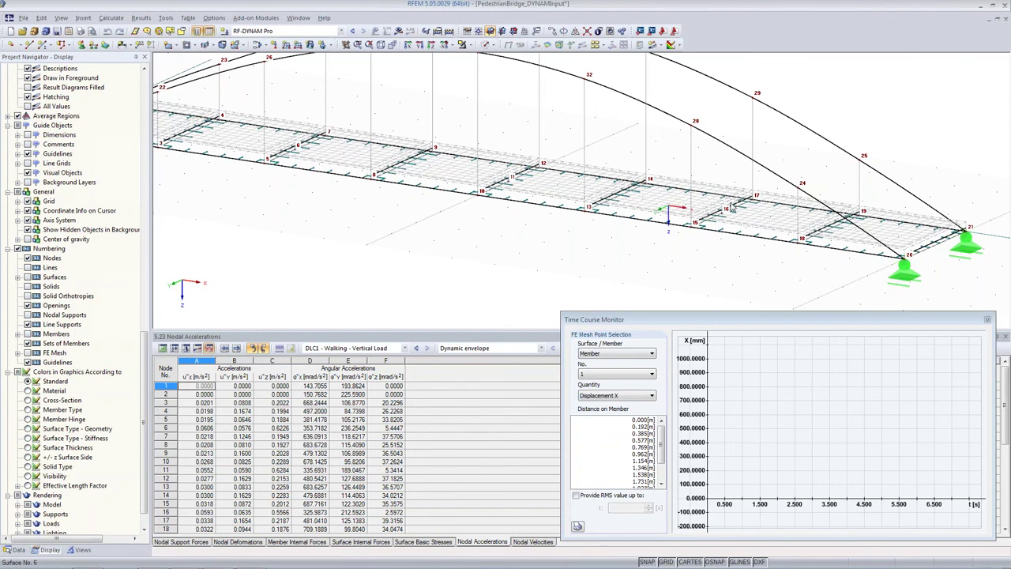
{"action": "scroll", "coordinate": [559, 249], "scroll_direction": "down", "scroll_amount": 2}
{"action": "middle_click_drag", "start_coordinate": [464, 226], "coordinate": [502, 241]}
{"action": "left_click", "coordinate": [485, 45]}
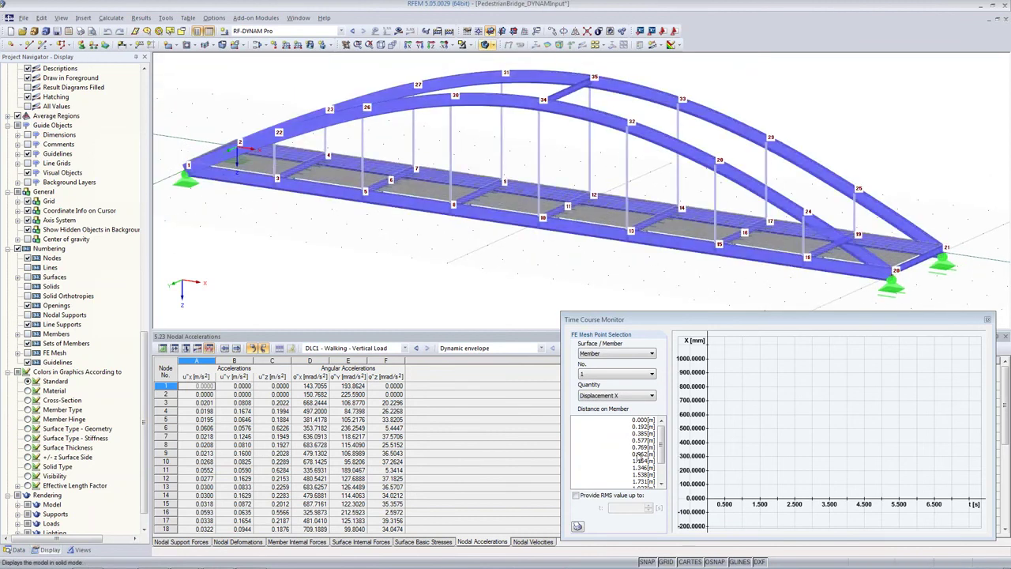
Plot Displacement Z over time for node 6 and provide its RMS value up to 15 s
{"action": "left_click", "coordinate": [389, 187]}
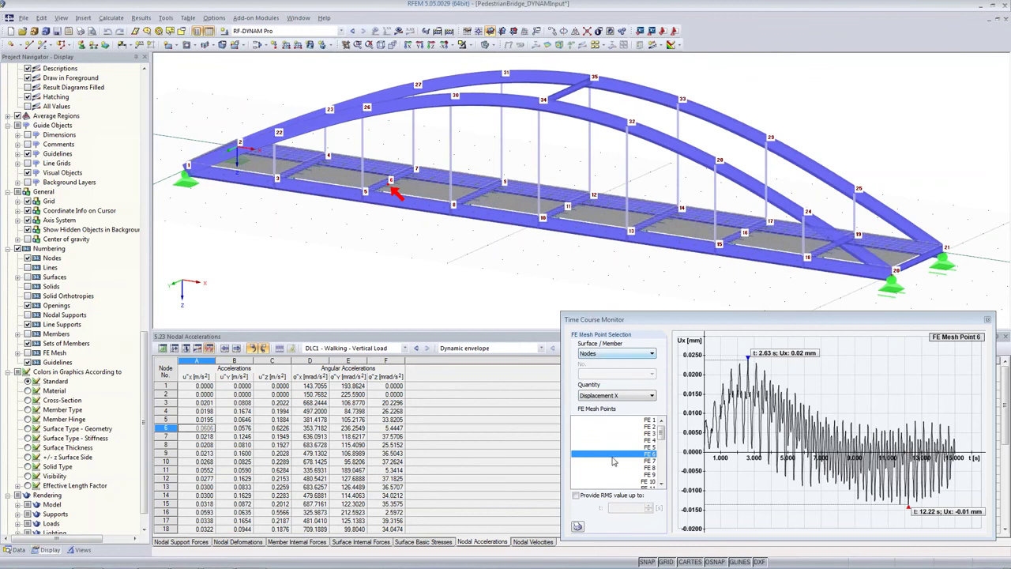
{"action": "left_click", "coordinate": [621, 395]}
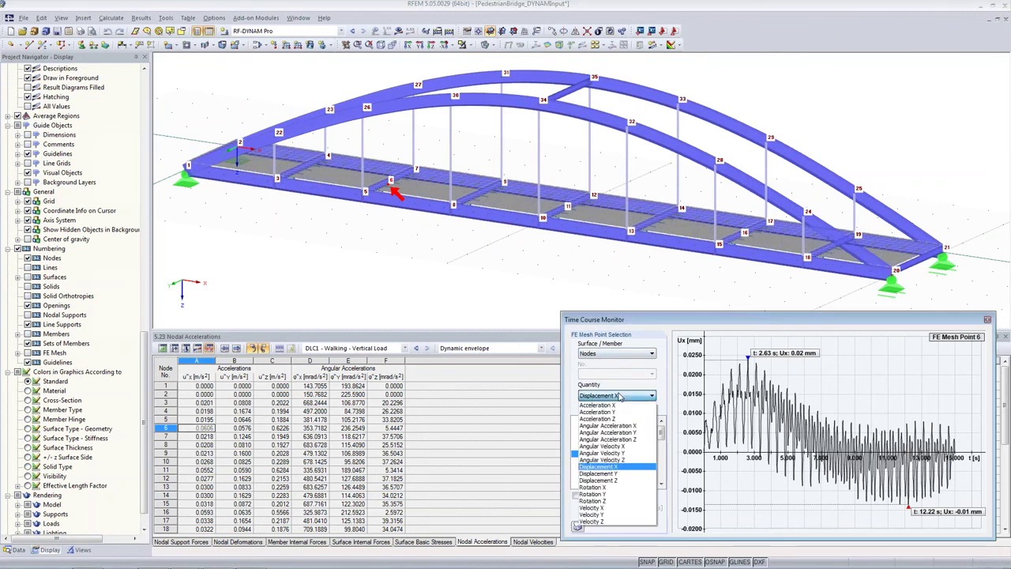
{"action": "left_click", "coordinate": [615, 480]}
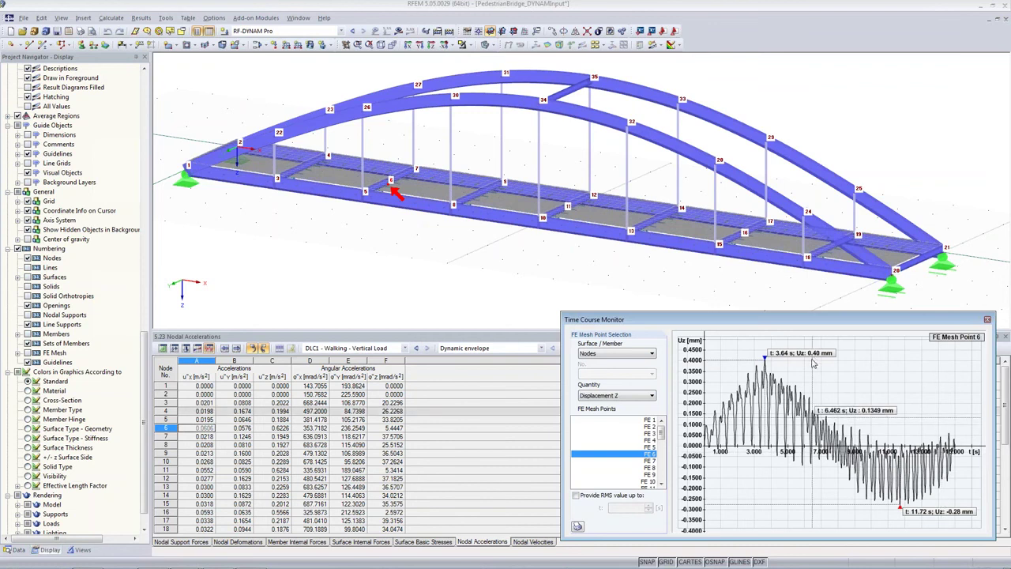
{"action": "left_click", "coordinate": [576, 495]}
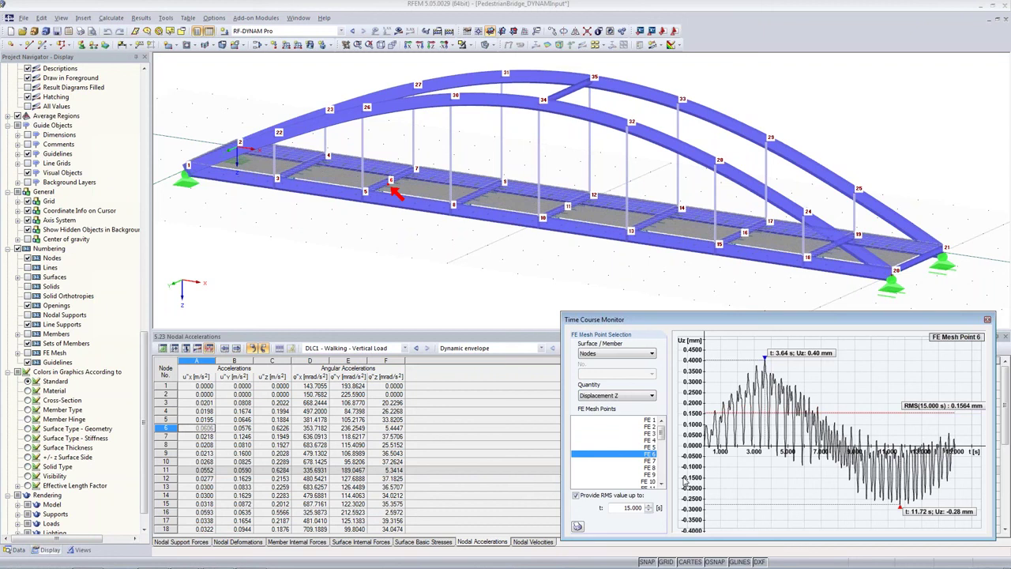
Change the plotted quantity to Acceleration Z and add mesh points 11 and 16 to the time course
{"action": "left_click", "coordinate": [605, 397]}
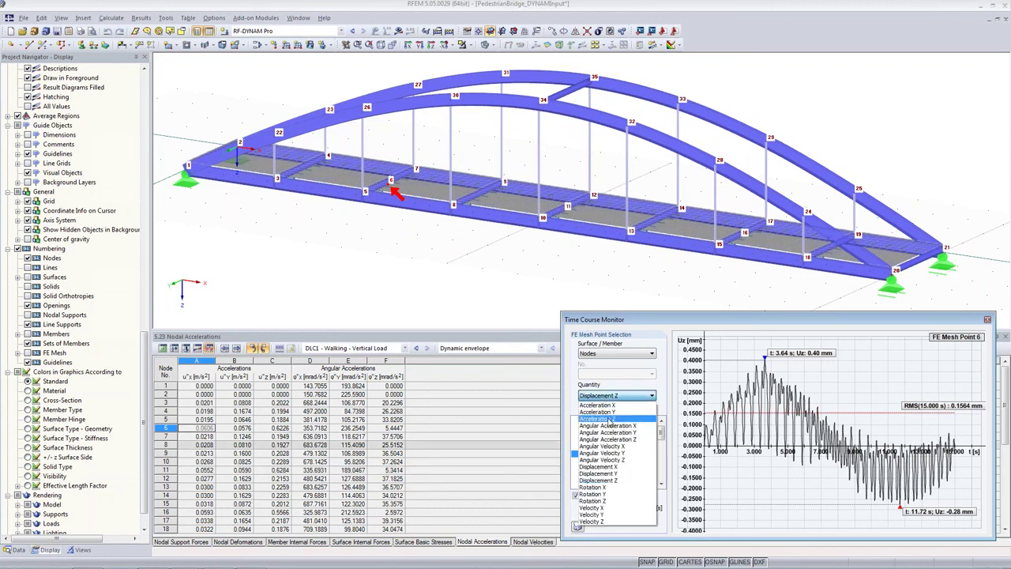
{"action": "left_click", "coordinate": [608, 420]}
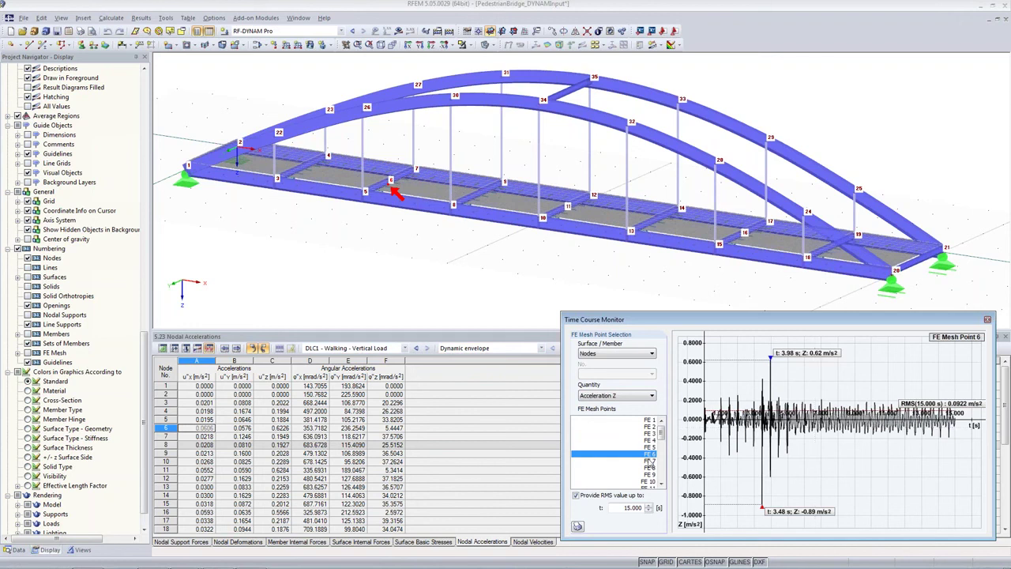
{"action": "left_click_drag", "start_coordinate": [661, 434], "coordinate": [661, 439]}
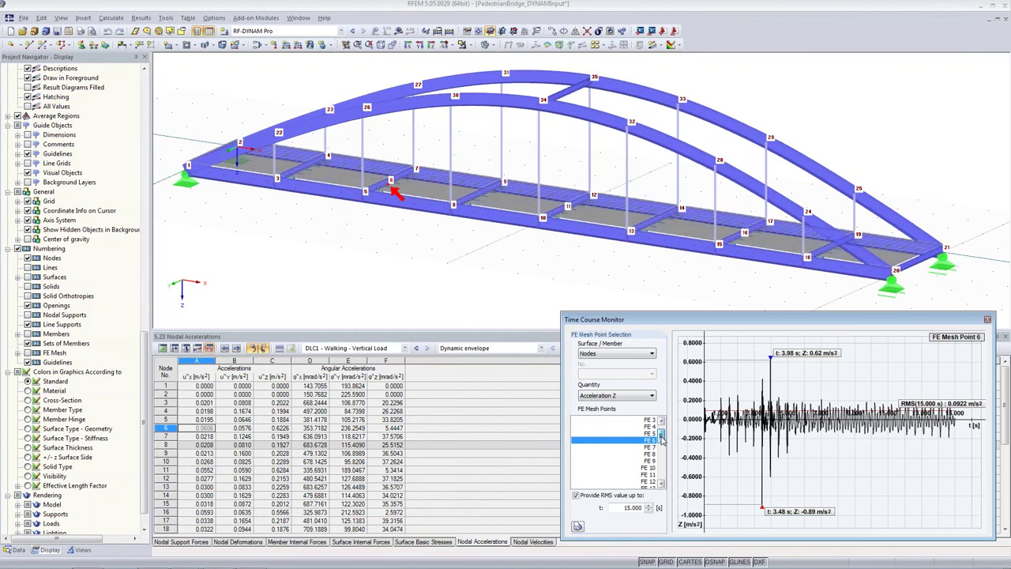
{"action": "left_click", "coordinate": [644, 475], "text": "ctrl"}
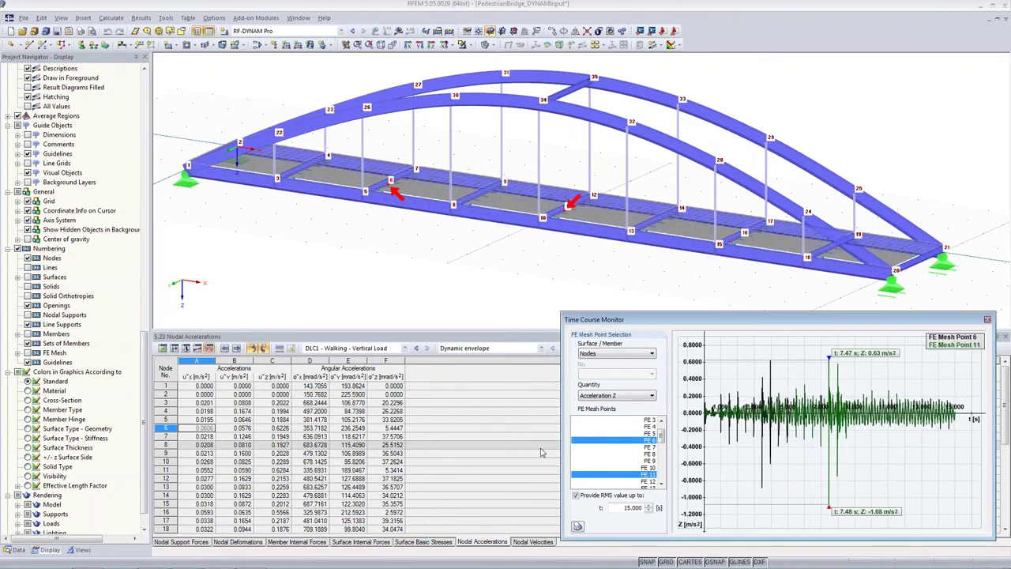
{"action": "scroll", "coordinate": [637, 462], "scroll_direction": "down", "scroll_amount": 3}
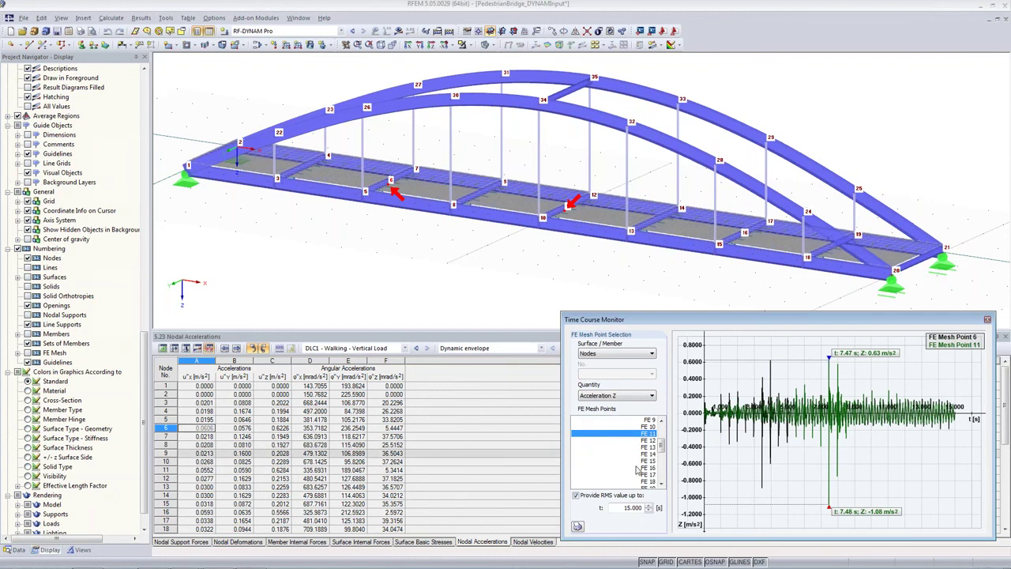
{"action": "left_click", "coordinate": [644, 468], "text": "ctrl"}
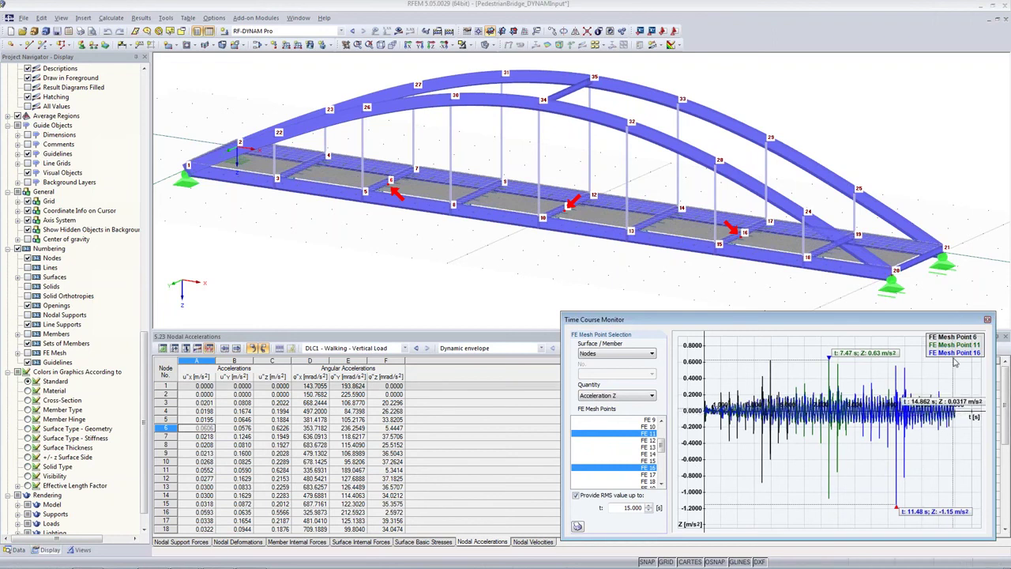
Compare Displacement Z of mesh points 6, 11 and 16, and return to Acceleration Z with only mesh point 6 plotted
{"action": "left_click", "coordinate": [600, 397]}
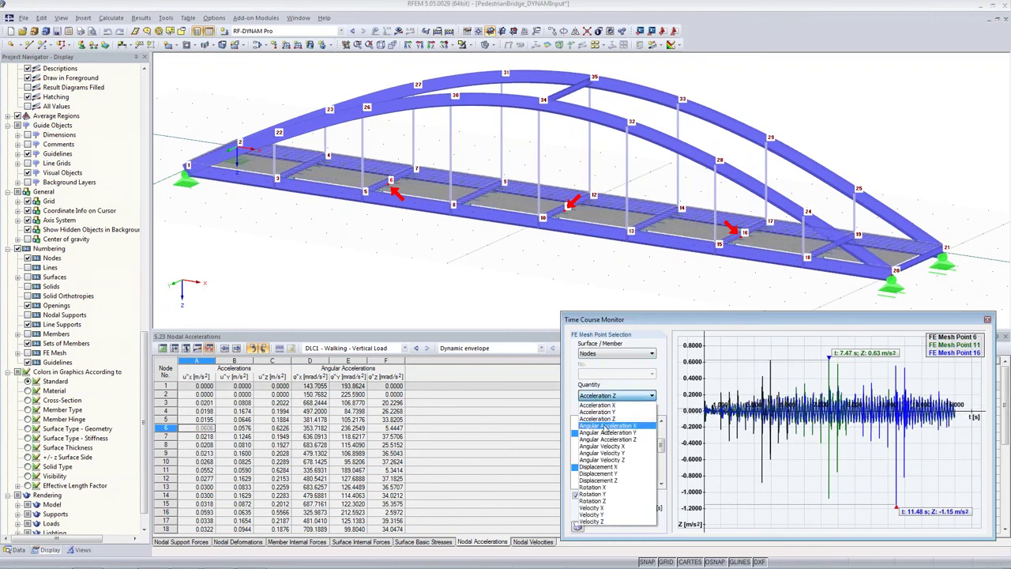
{"action": "left_click", "coordinate": [616, 480]}
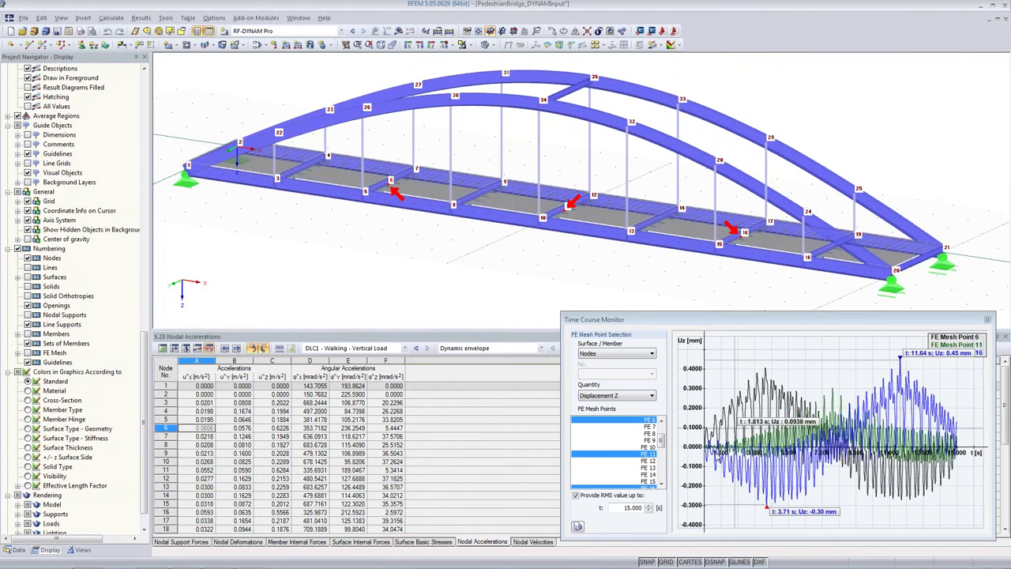
{"action": "left_click", "coordinate": [624, 398]}
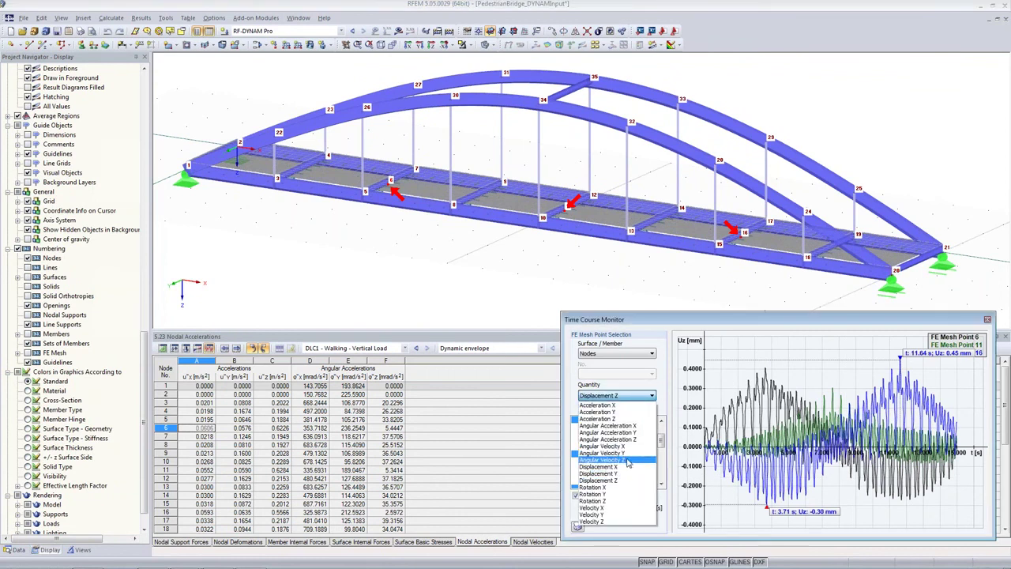
{"action": "left_click", "coordinate": [616, 420]}
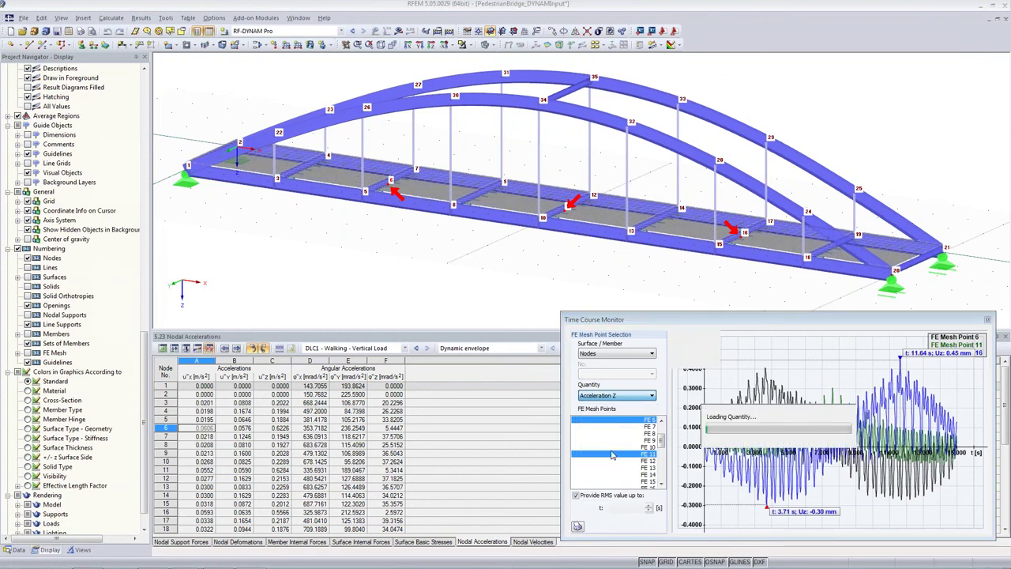
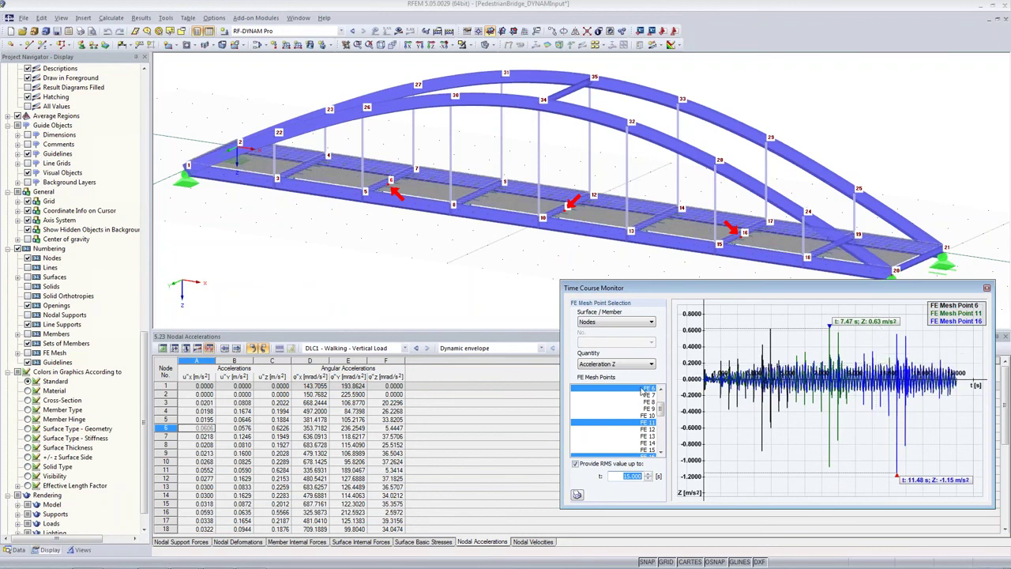
{"action": "left_click", "coordinate": [644, 388]}
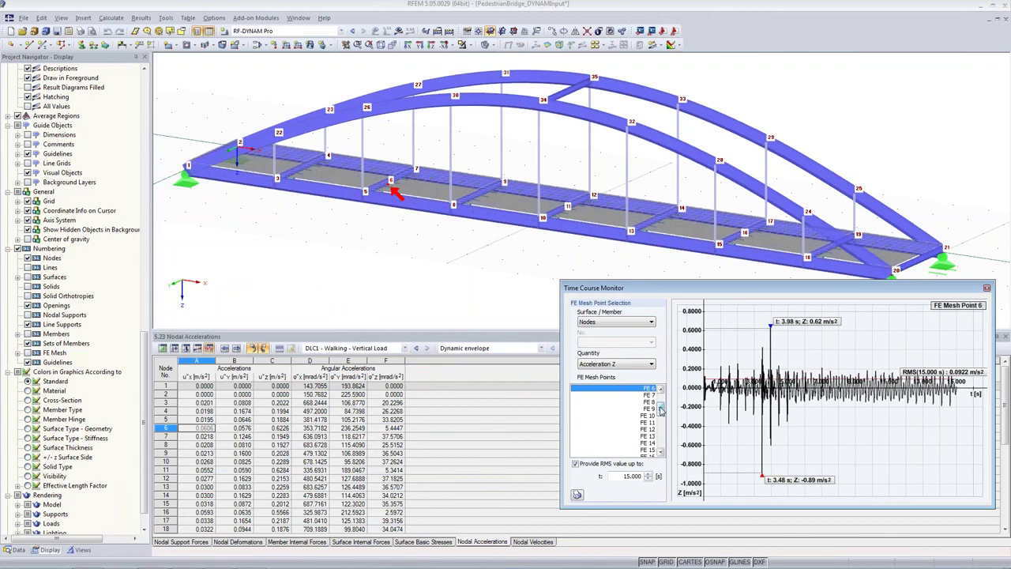
{"action": "scroll", "coordinate": [644, 410], "scroll_direction": "up", "scroll_amount": 1}
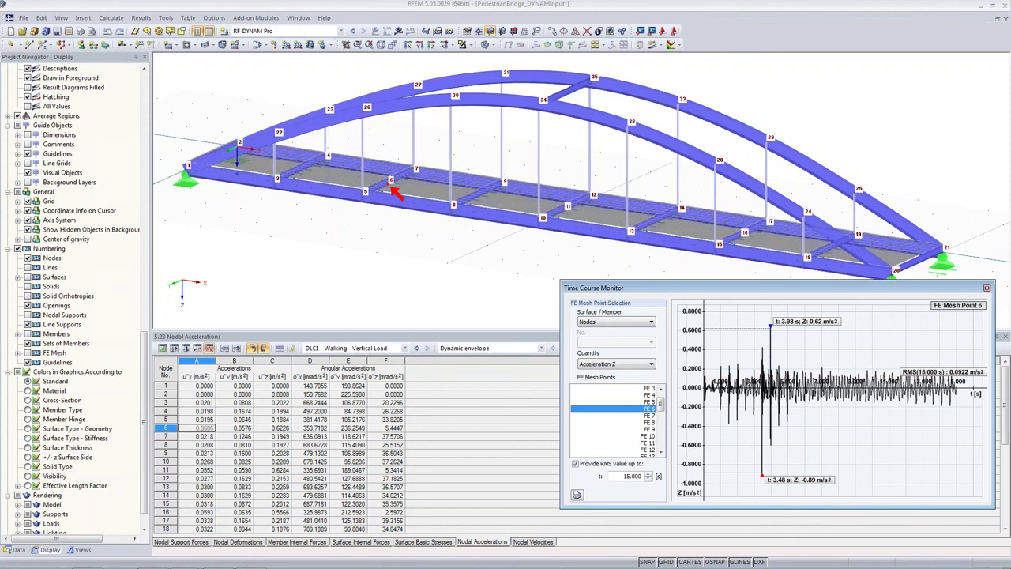
Display load case LC2 and step through the moving load positions of Movement Sets 1 up to LC7
{"action": "left_click", "coordinate": [305, 32]}
{"action": "scroll", "coordinate": [302, 52], "scroll_direction": "up", "scroll_amount": 1}
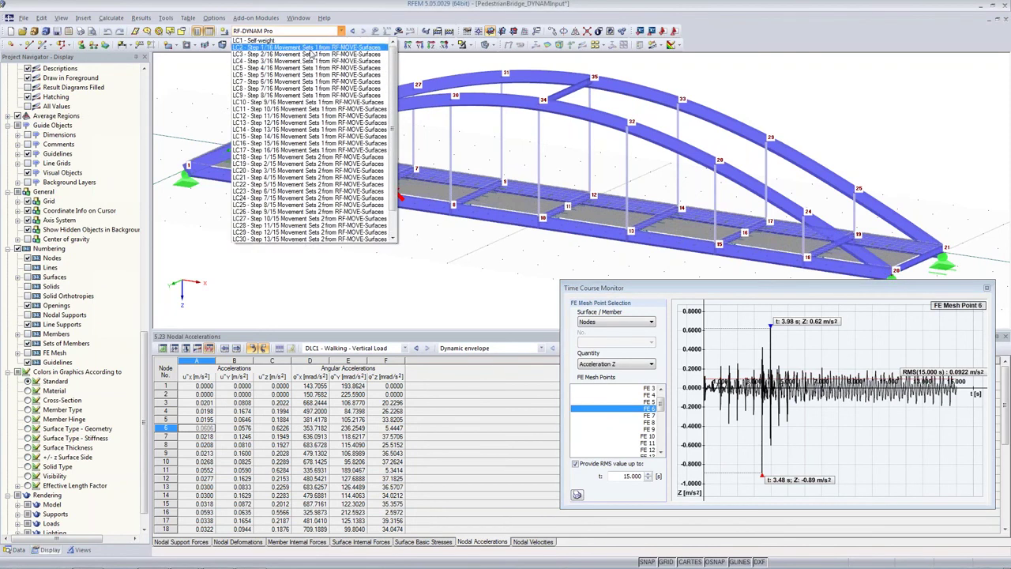
{"action": "left_click", "coordinate": [291, 51]}
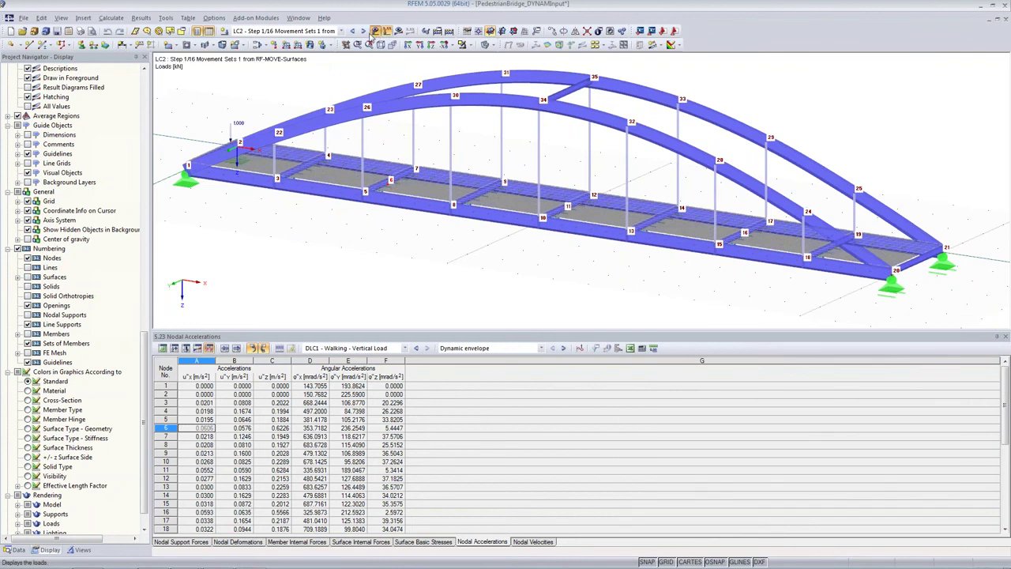
{"action": "left_click", "coordinate": [363, 31]}
{"action": "left_click", "coordinate": [363, 31]}
{"action": "left_click", "coordinate": [364, 30]}
{"action": "left_click", "coordinate": [364, 31]}
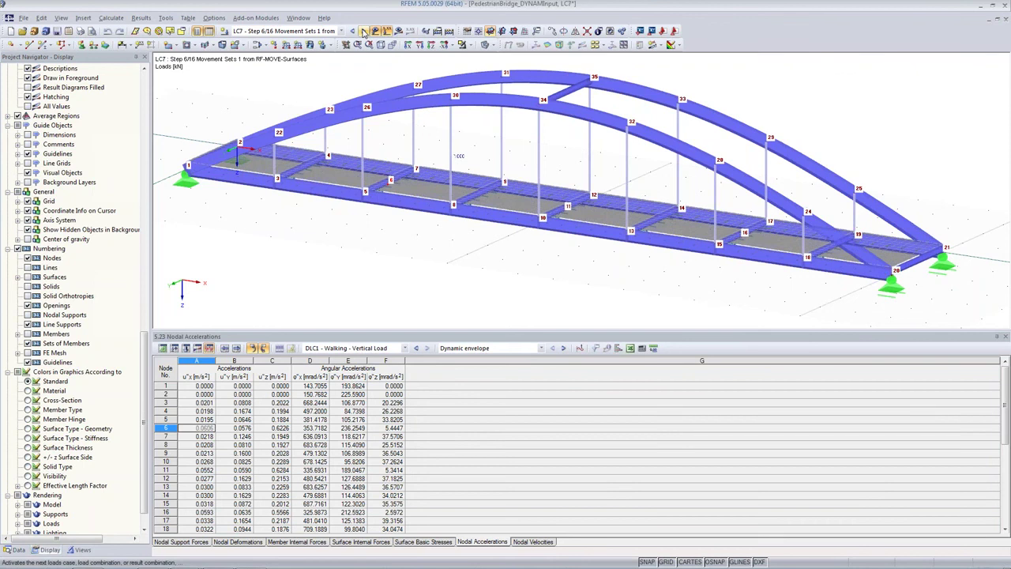
Review the model parameters for pedestrian weight G, number of persons N and step frequency fs without changing them
{"action": "left_click", "coordinate": [41, 17]}
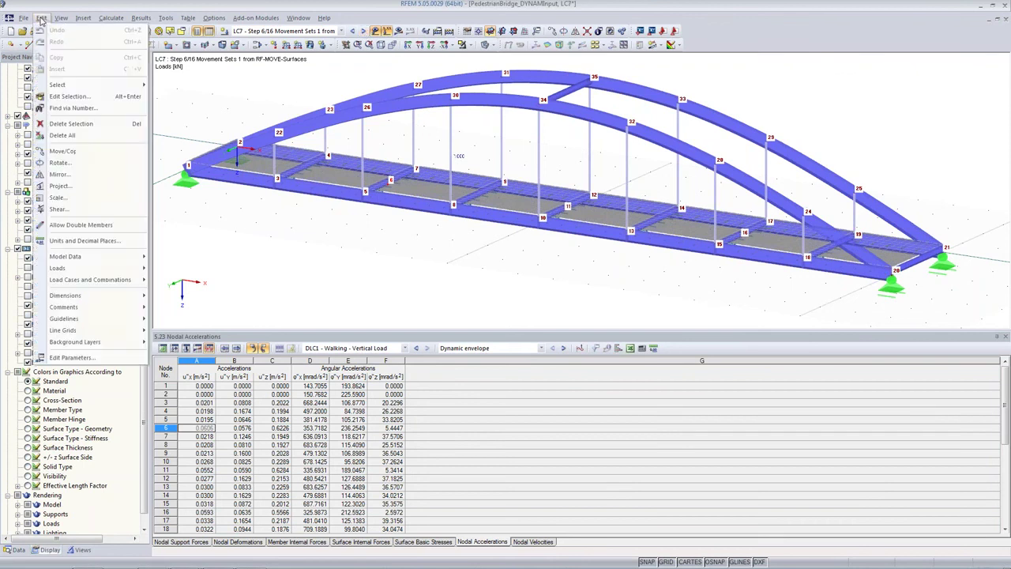
{"action": "left_click", "coordinate": [70, 357]}
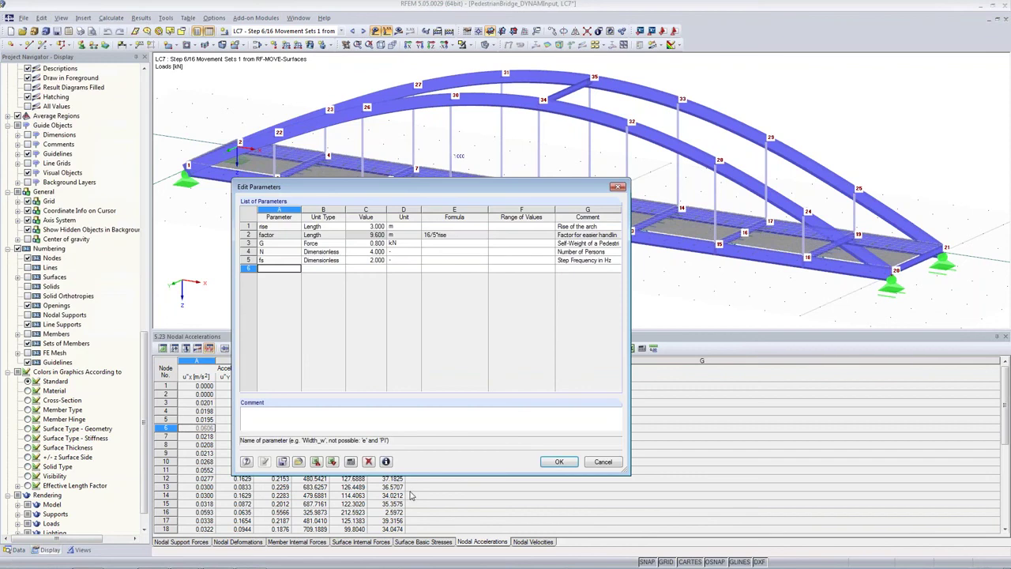
{"action": "left_click_drag", "start_coordinate": [280, 243], "coordinate": [368, 260]}
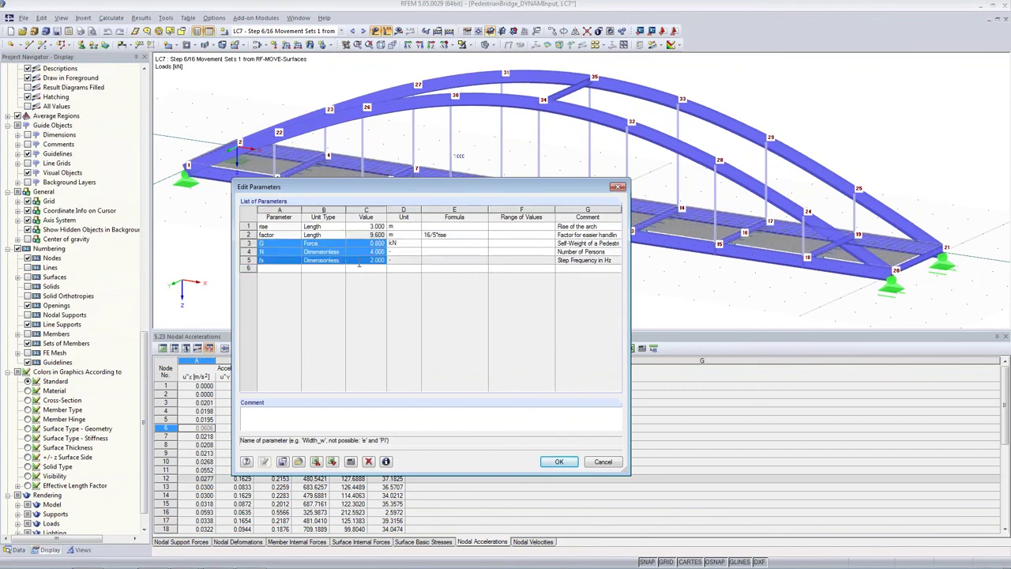
{"action": "left_click", "coordinate": [278, 251]}
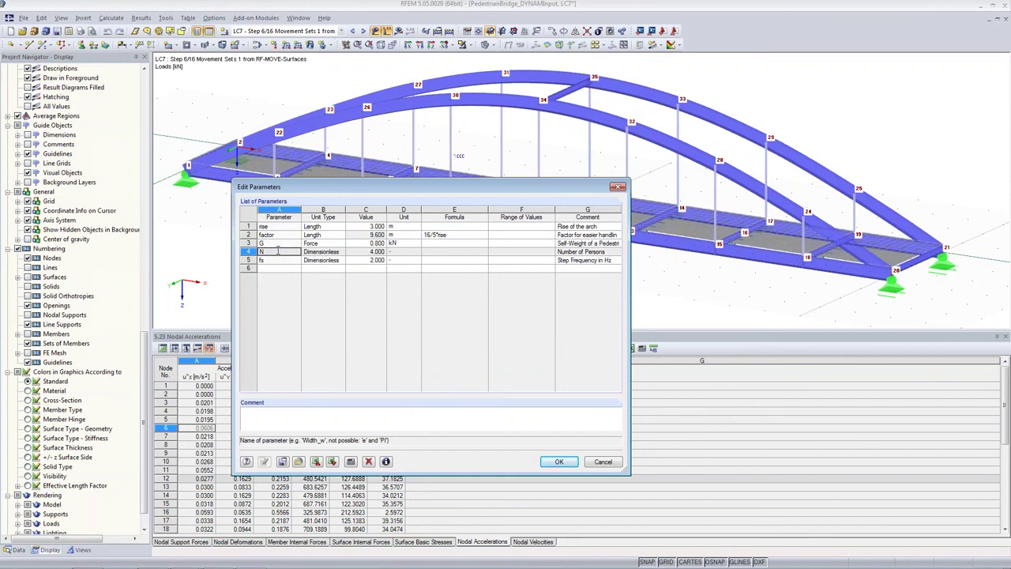
{"action": "left_click", "coordinate": [366, 260]}
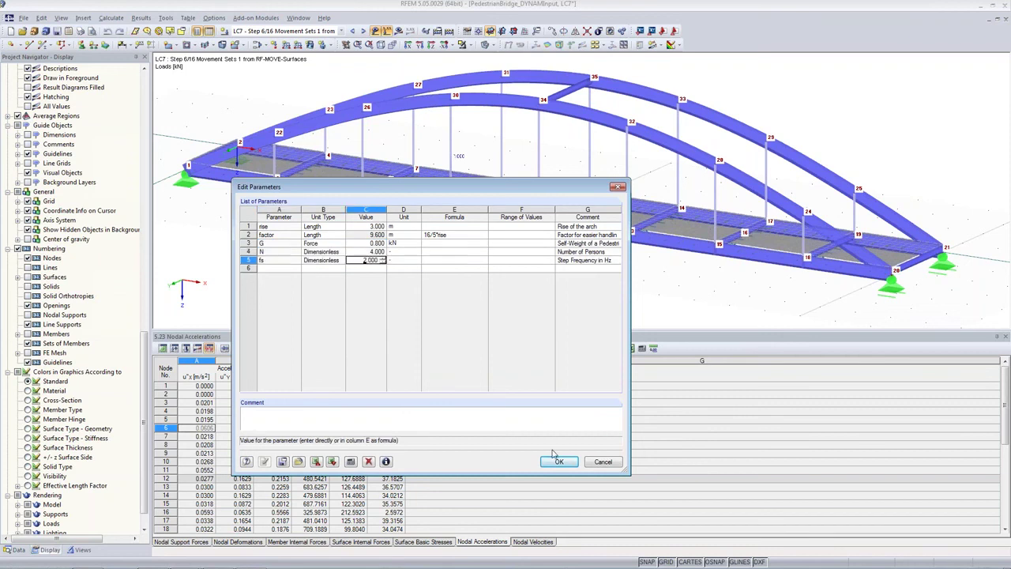
{"action": "left_click", "coordinate": [603, 461]}
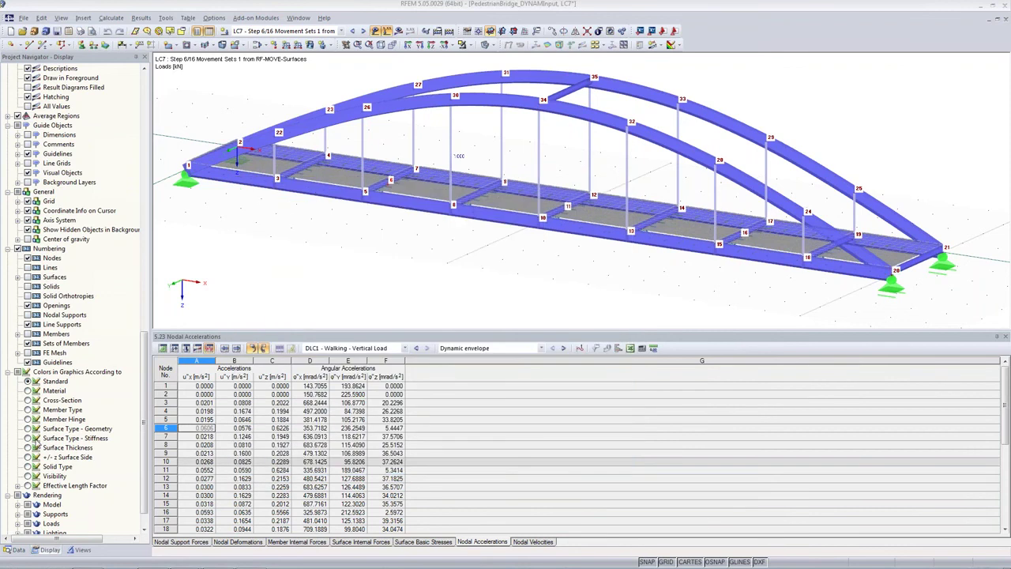
Review the function and time course of the Right Foot - Position 1 time diagram in RF-DYNAM Pro
{"action": "left_click", "coordinate": [16, 550]}
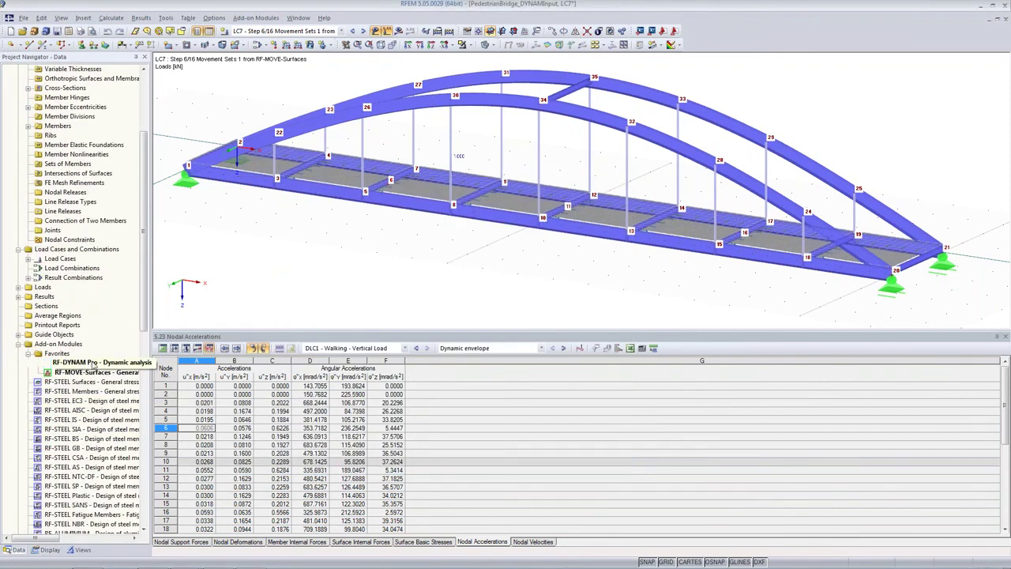
{"action": "double_click", "coordinate": [79, 362]}
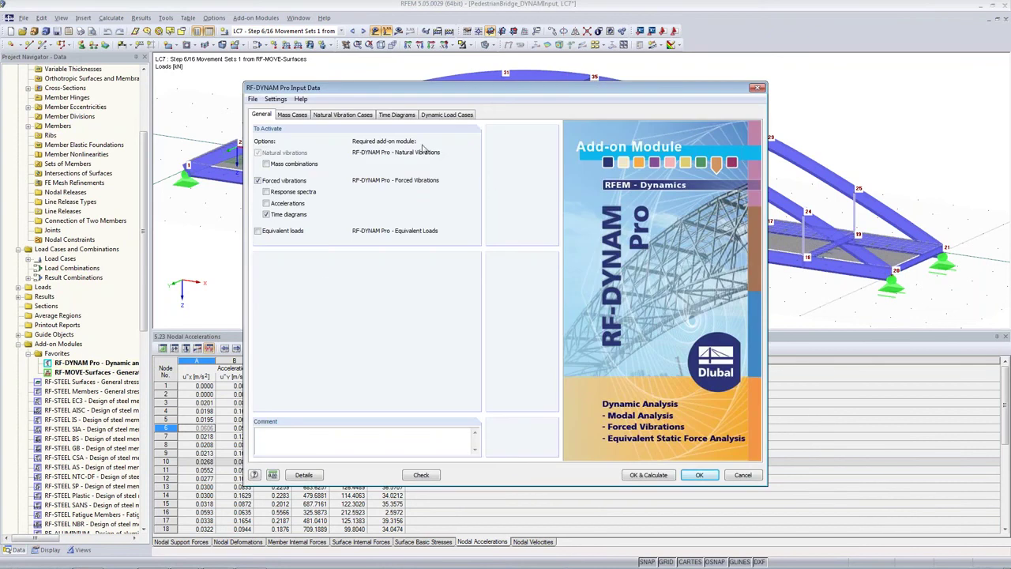
{"action": "left_click", "coordinate": [406, 117]}
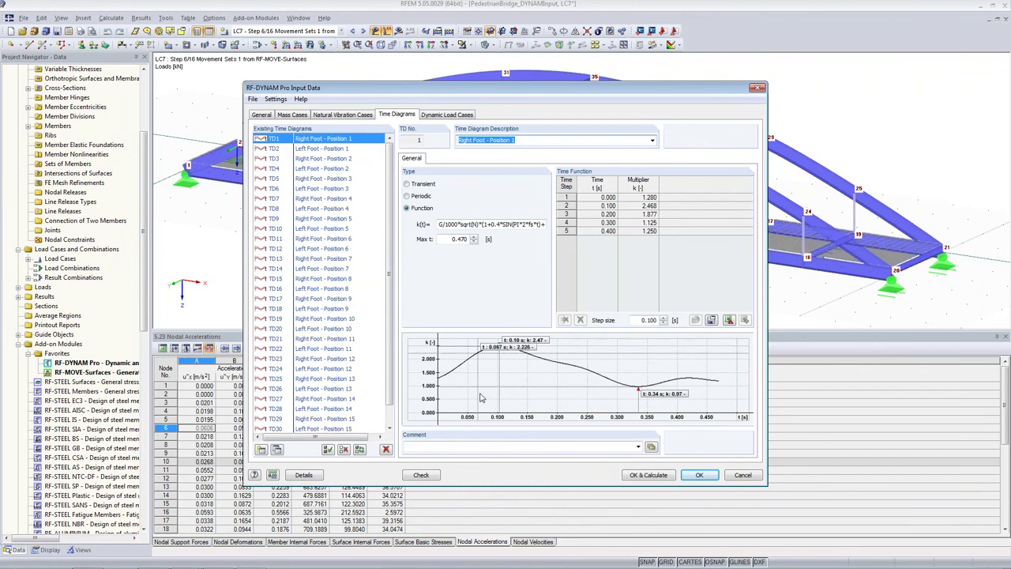
{"action": "left_click", "coordinate": [701, 476]}
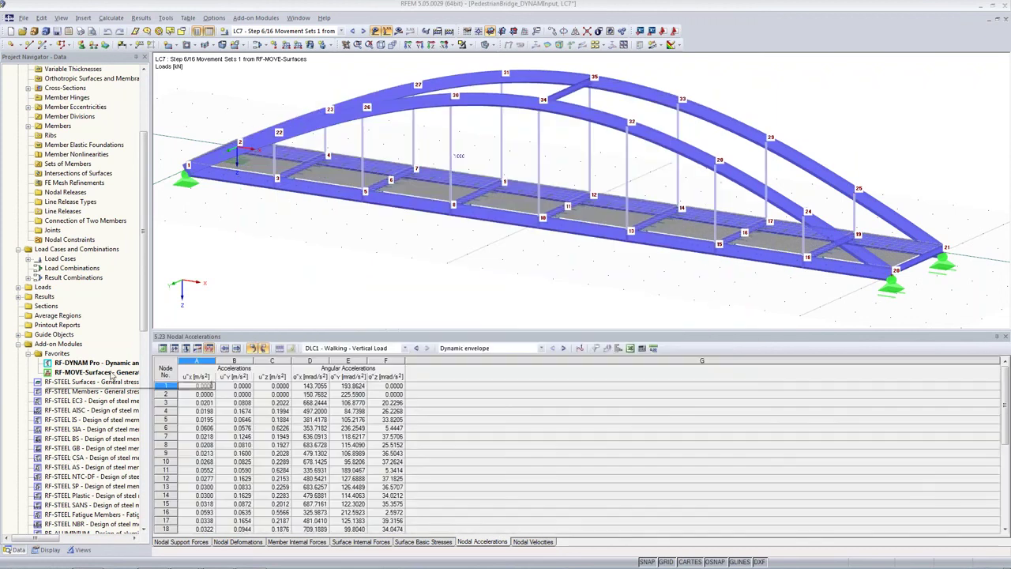
Review the Left Foot and Right Foot sets of lines in RF-MOVE Surfaces, including their moving steps, offsets and eccentricities
{"action": "double_click", "coordinate": [109, 372]}
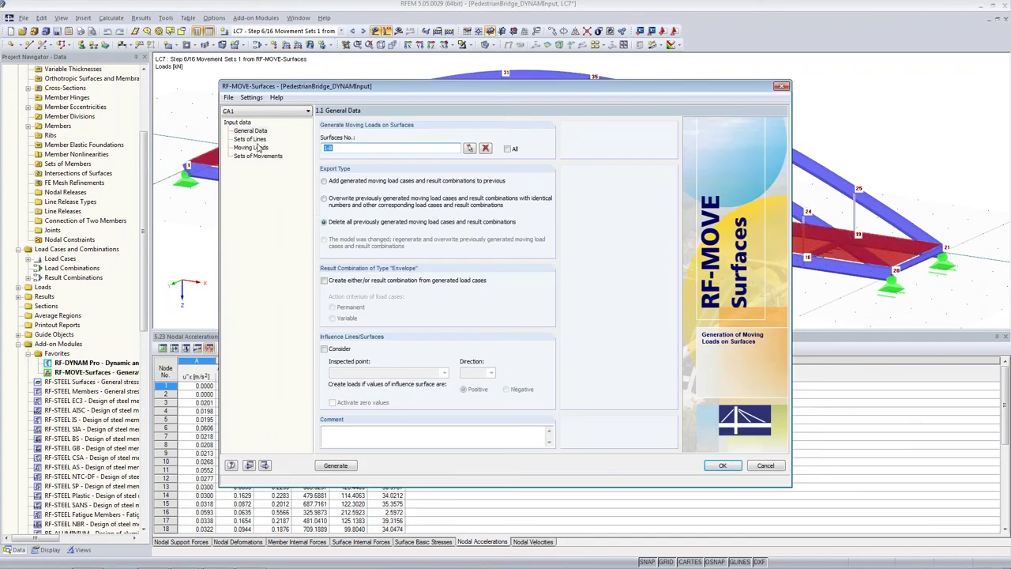
{"action": "left_click", "coordinate": [253, 147]}
{"action": "left_click", "coordinate": [252, 140]}
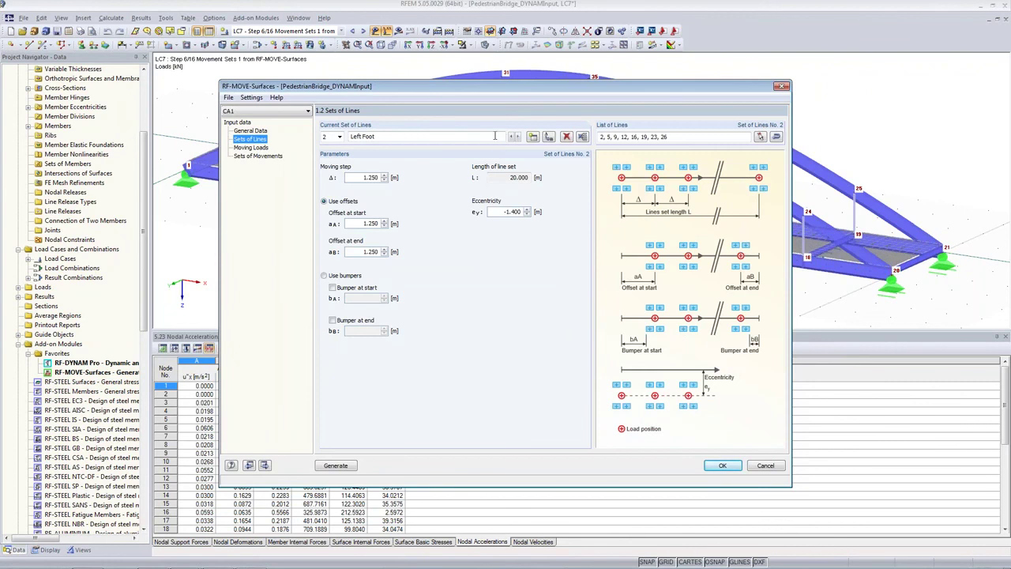
{"action": "left_click", "coordinate": [340, 137]}
{"action": "left_click", "coordinate": [330, 147]}
{"action": "left_click", "coordinate": [513, 211]}
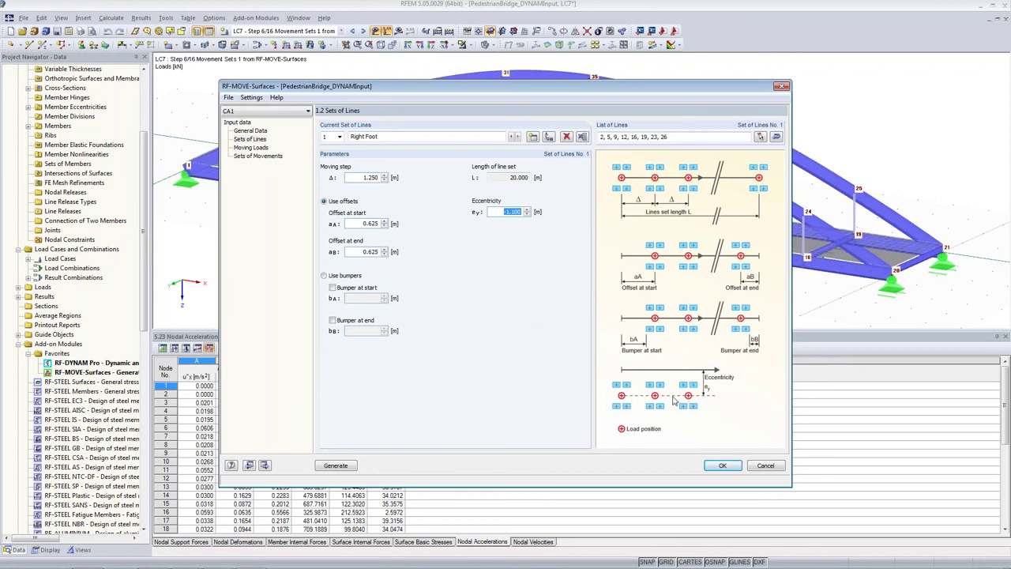
{"action": "left_click_drag", "start_coordinate": [637, 88], "coordinate": [421, 116]}
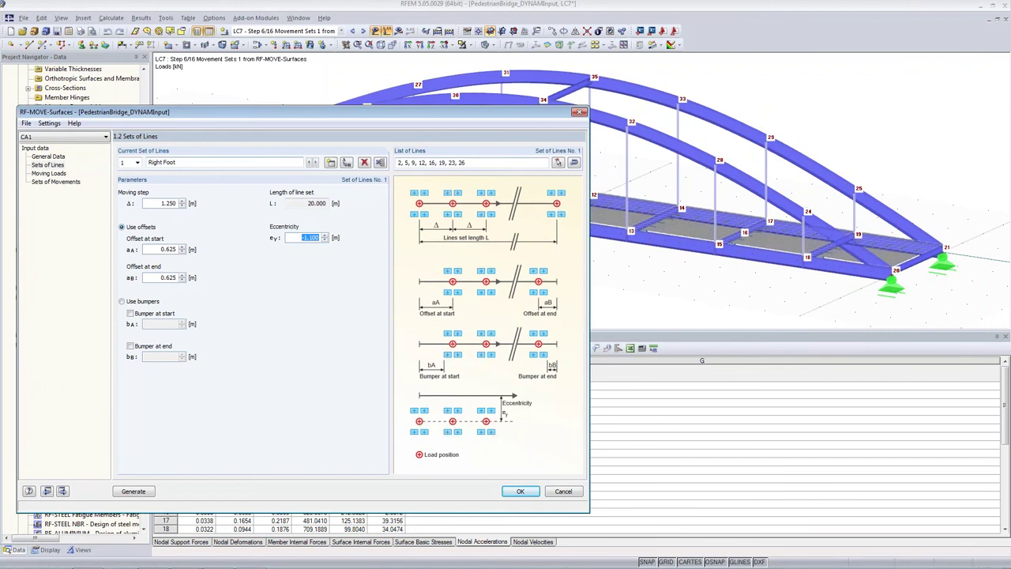
{"action": "left_click_drag", "start_coordinate": [211, 117], "coordinate": [283, 86]}
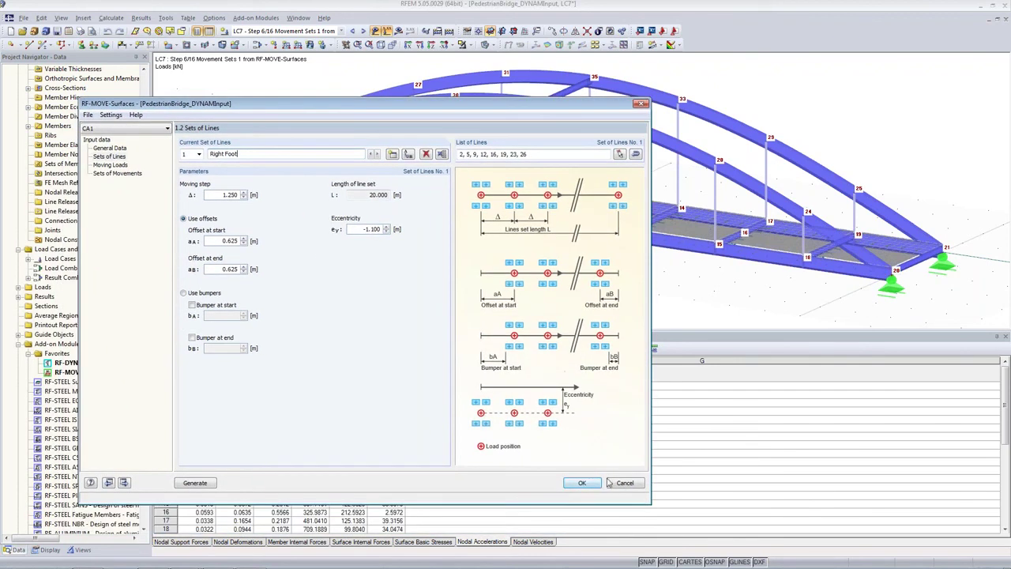
{"action": "left_click", "coordinate": [581, 483]}
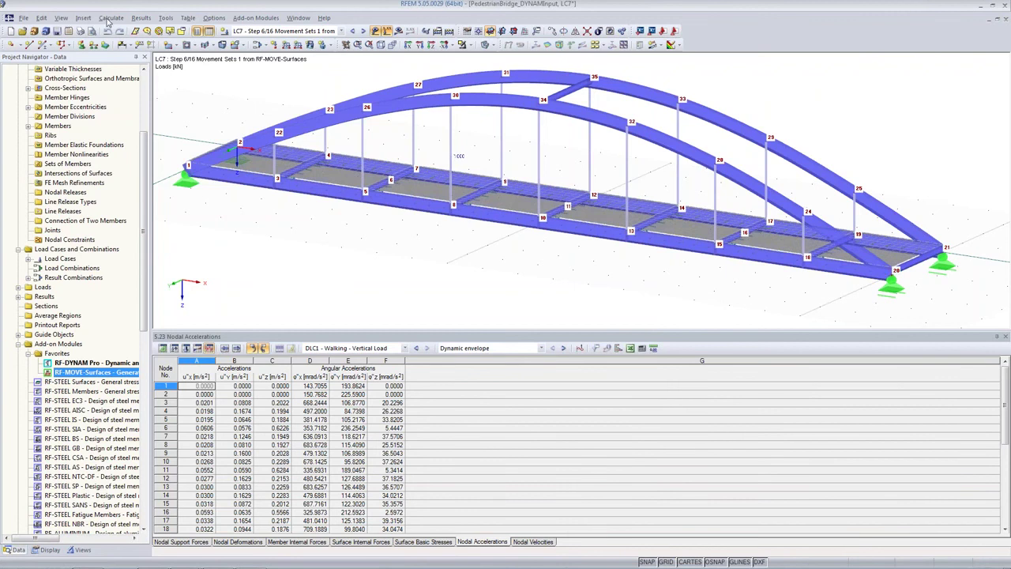
Add a dimensionless model parameter N_all with value 12.5 and the comment "Number of Persons"
{"action": "left_click", "coordinate": [42, 18]}
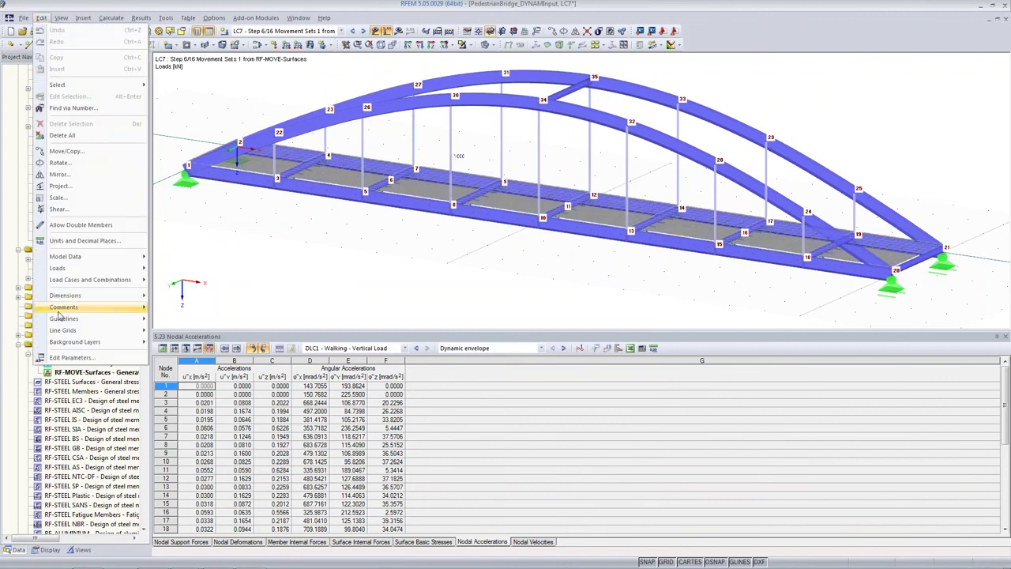
{"action": "left_click", "coordinate": [71, 357]}
{"action": "type", "text": "_"}
{"action": "type", "text": "N_a"}
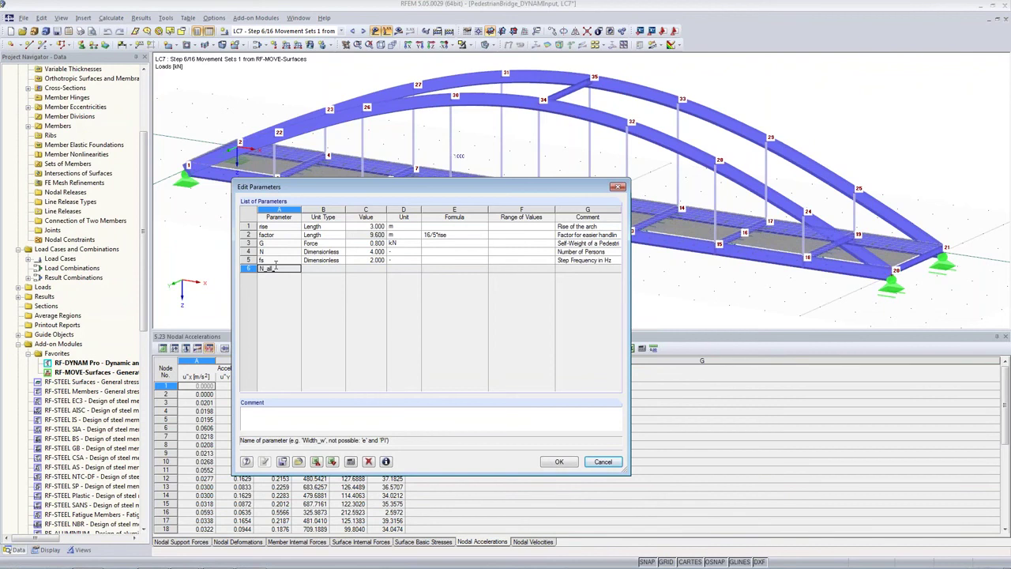
{"action": "type", "text": "ll"}
{"action": "left_click", "coordinate": [335, 270]}
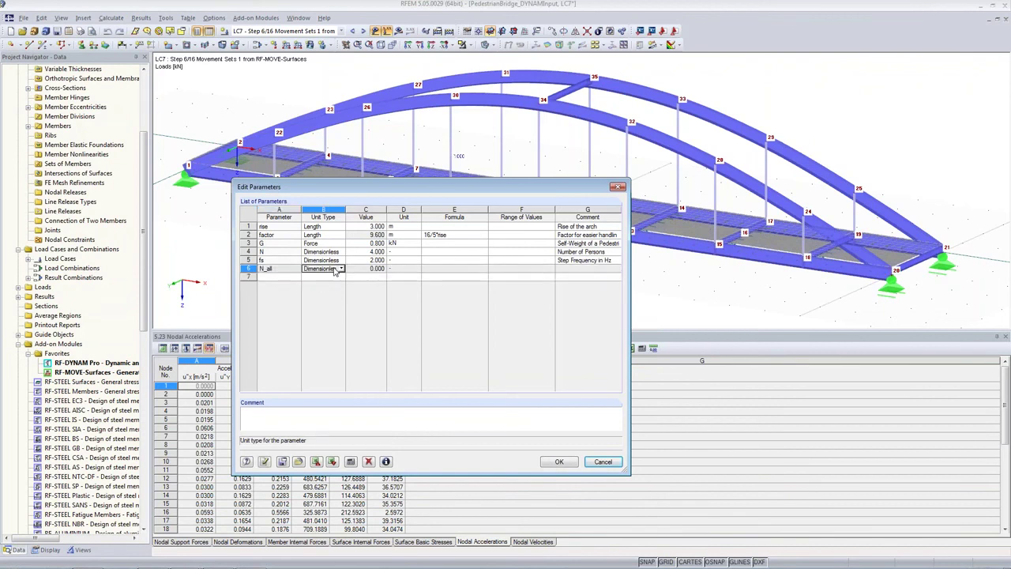
{"action": "left_click", "coordinate": [354, 268]}
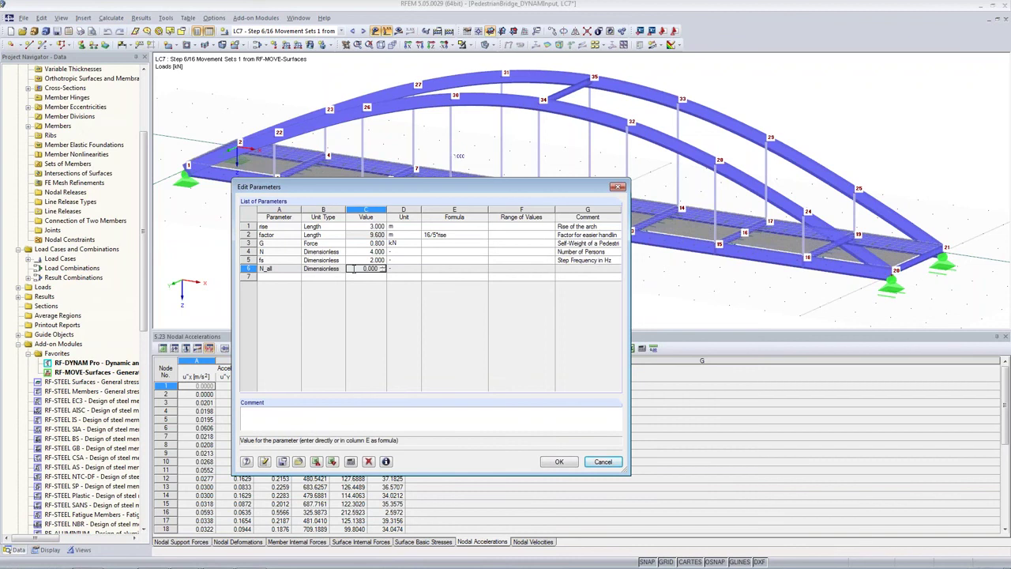
{"action": "type", "text": "12.5"}
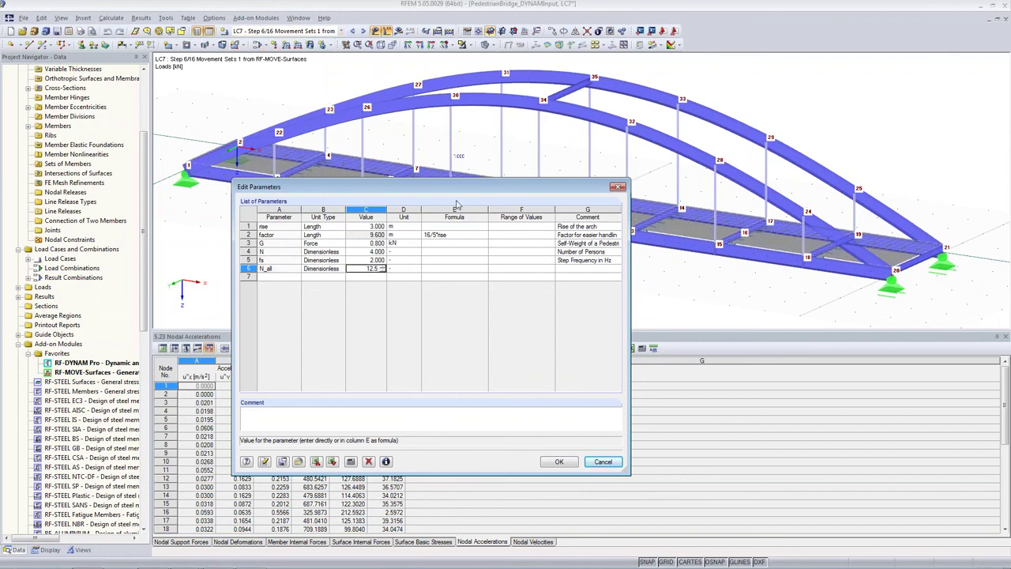
{"action": "left_click", "coordinate": [579, 268]}
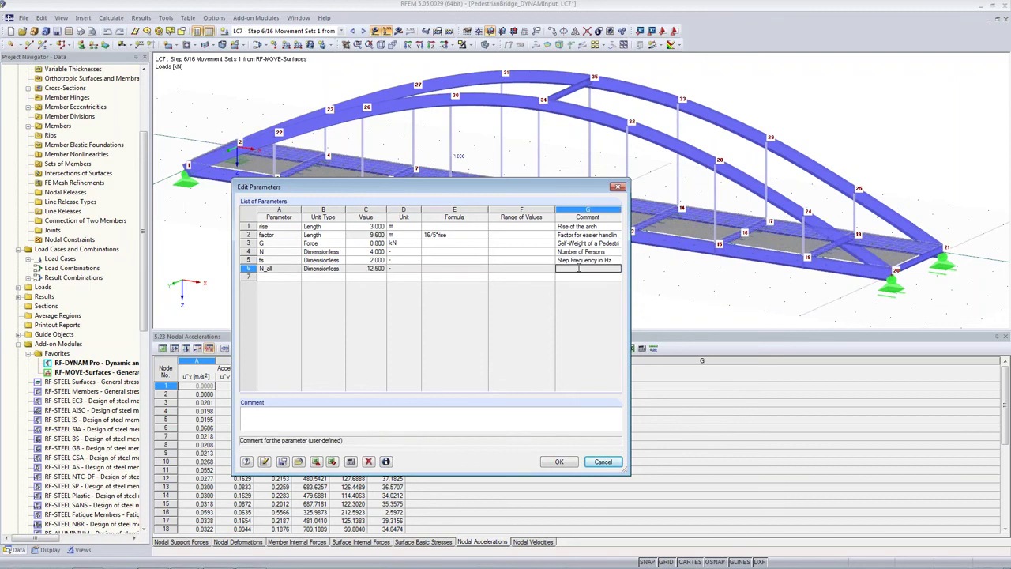
{"action": "type", "text": "Number of Persons"}
{"action": "left_click", "coordinate": [572, 461]}
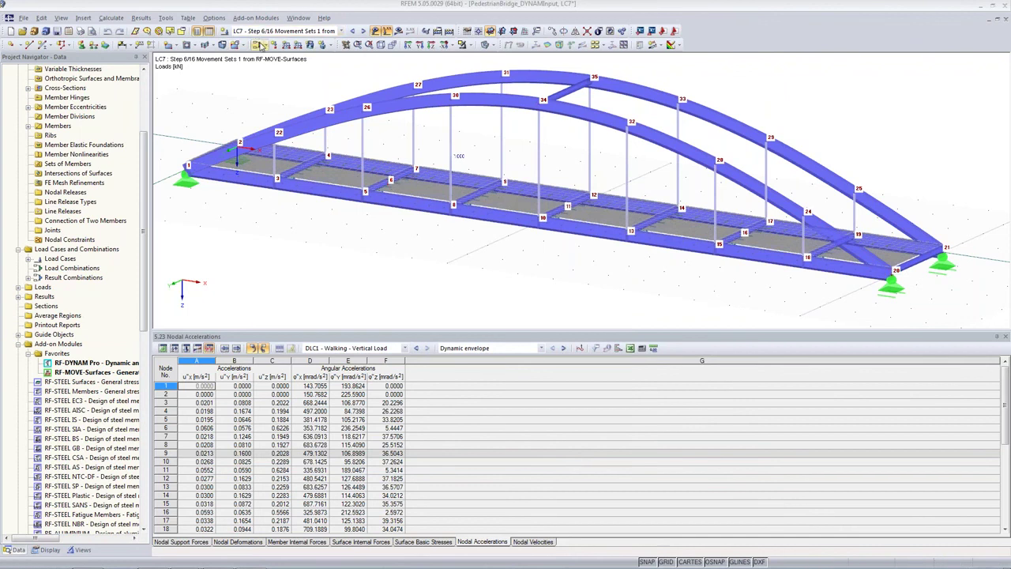
Create a new load case, renumber it to LC40 and describe it as "No Position Change"
{"action": "left_click", "coordinate": [257, 46]}
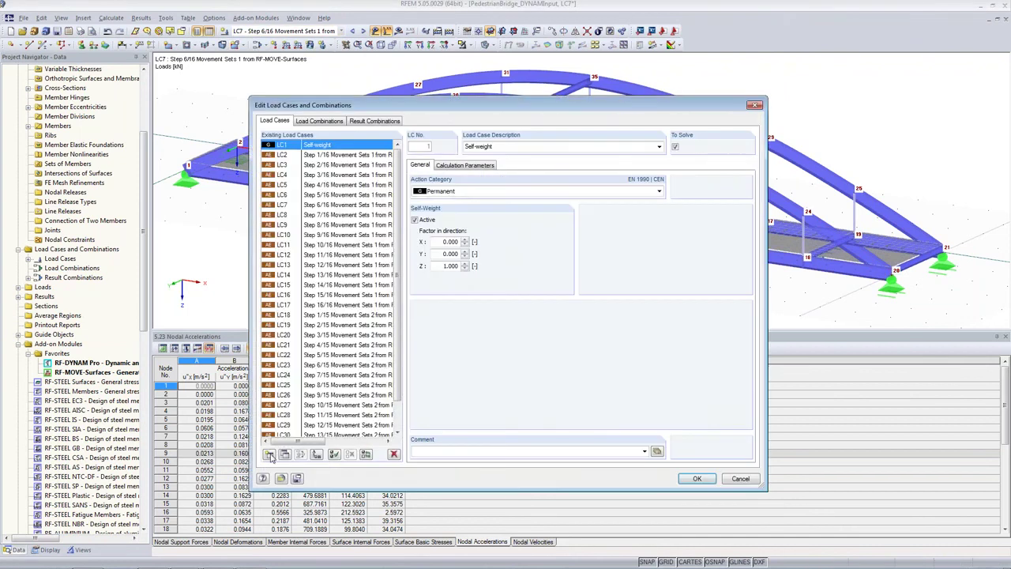
{"action": "left_click", "coordinate": [270, 456]}
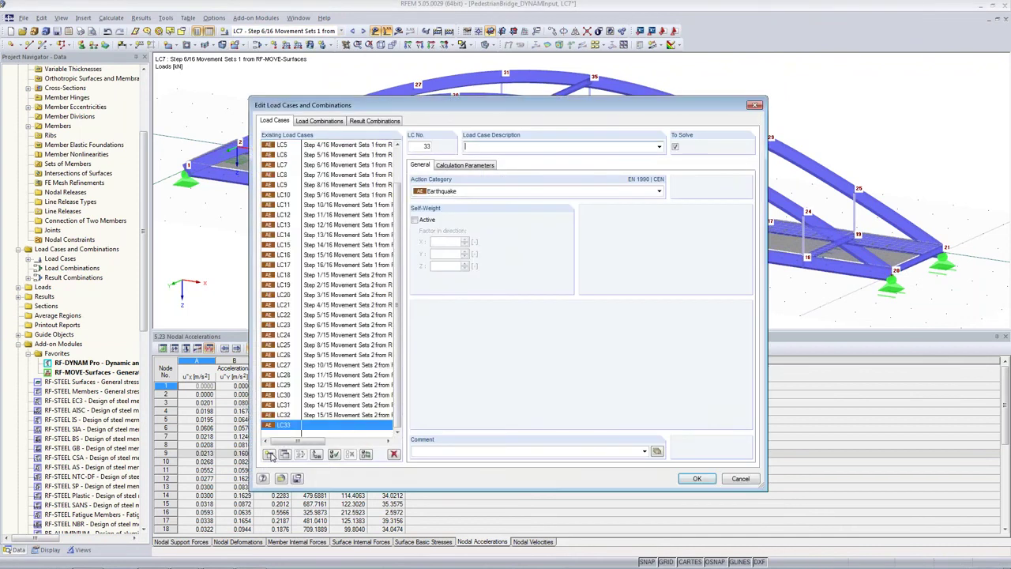
{"action": "left_click", "coordinate": [317, 454]}
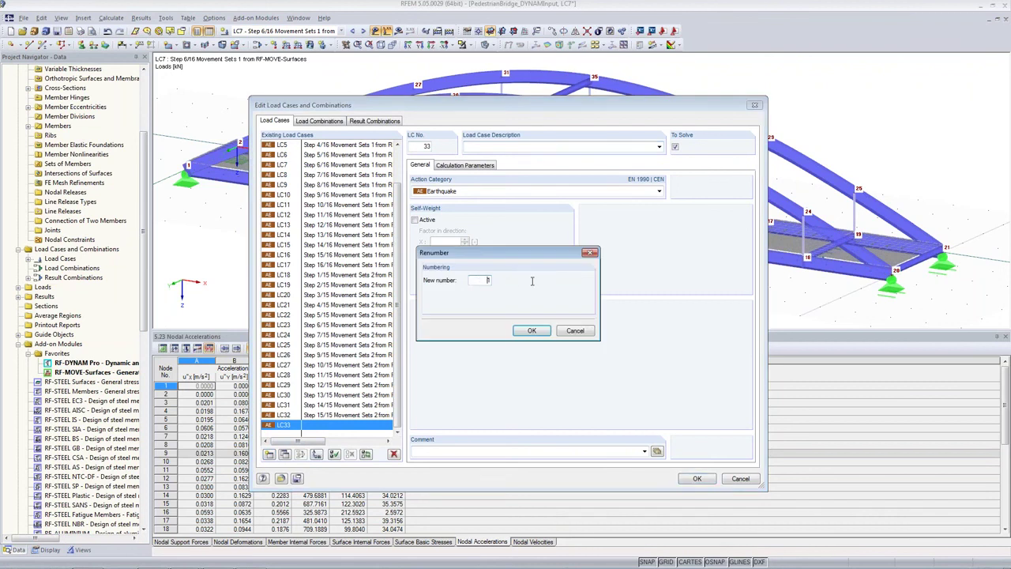
{"action": "left_click", "coordinate": [530, 330]}
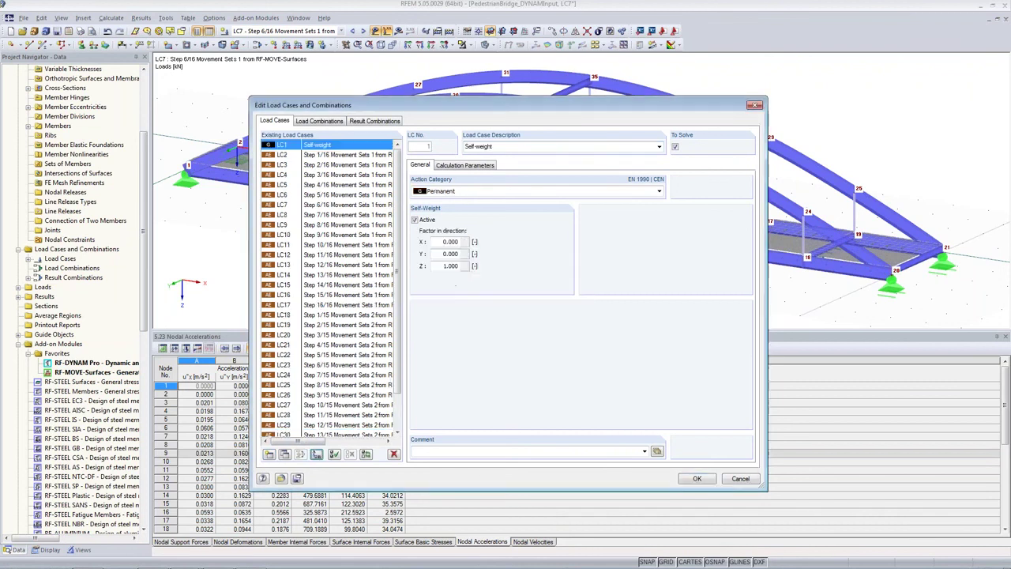
{"action": "left_click_drag", "start_coordinate": [398, 267], "coordinate": [401, 357]}
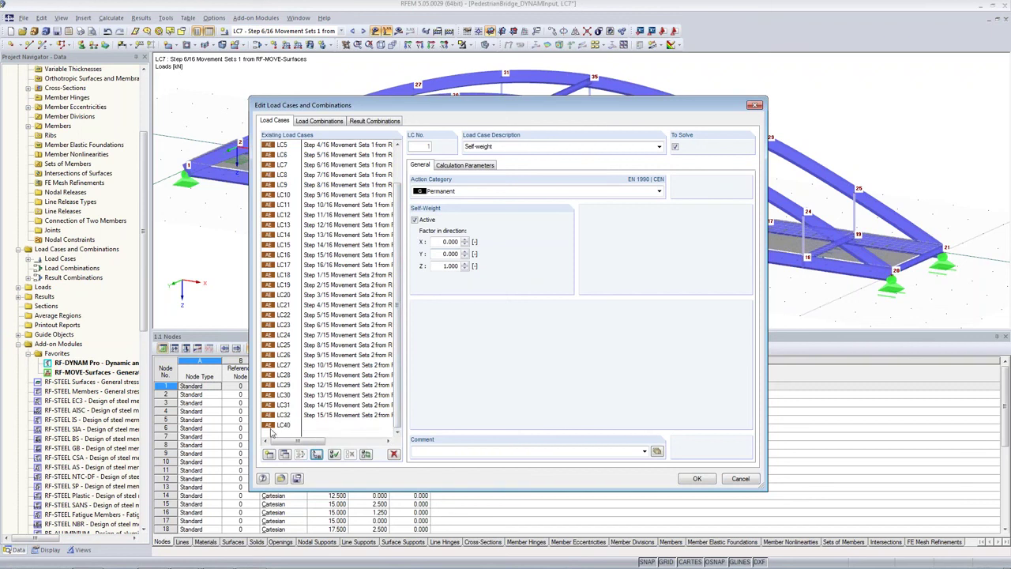
{"action": "left_click", "coordinate": [280, 426]}
{"action": "left_click", "coordinate": [489, 146]}
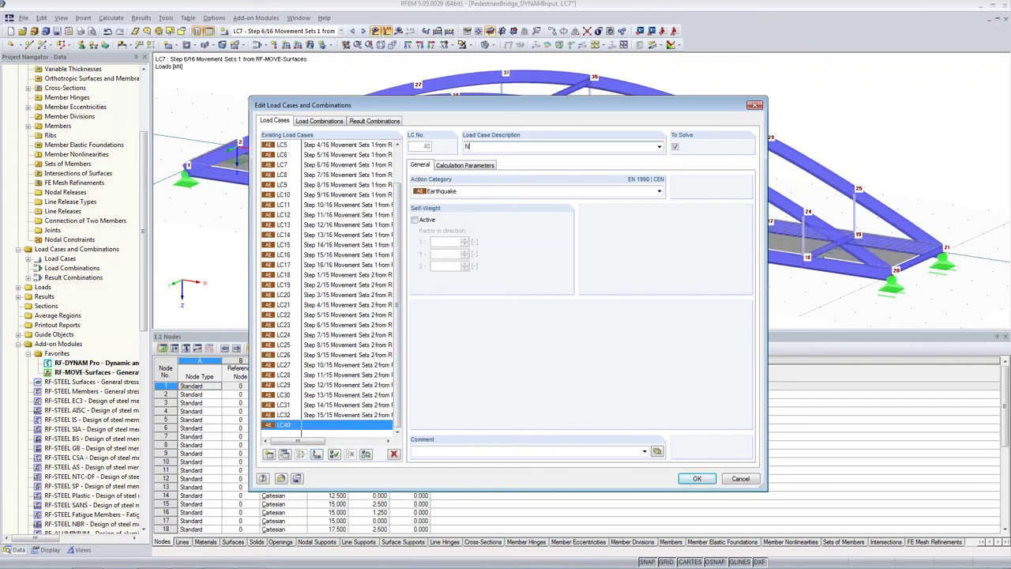
{"action": "type", "text": "No Position Change"}
{"action": "left_click", "coordinate": [695, 477]}
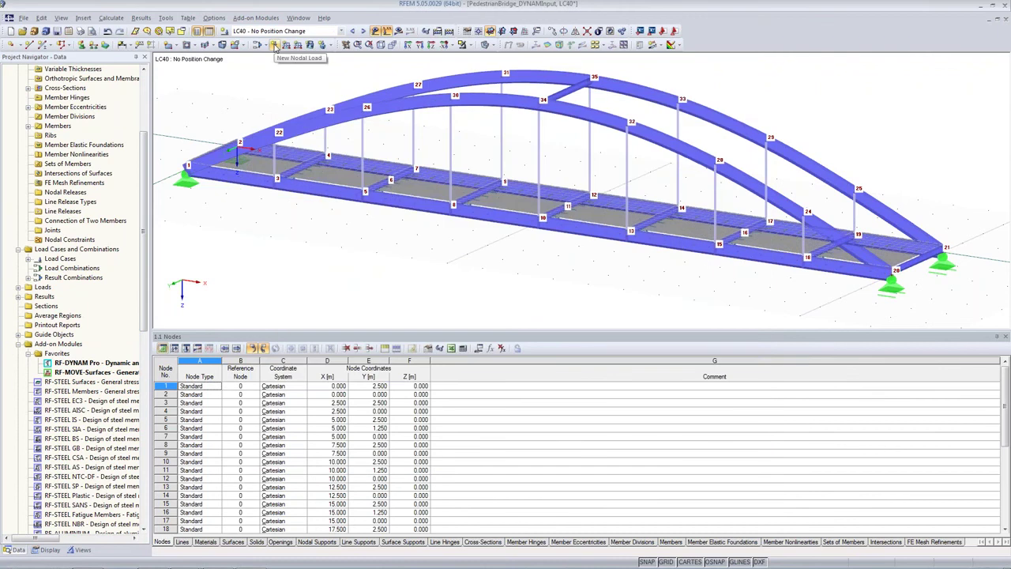
Apply a nodal load with PZ = 1 kN to node 6 in load case LC40
{"action": "left_click", "coordinate": [276, 46]}
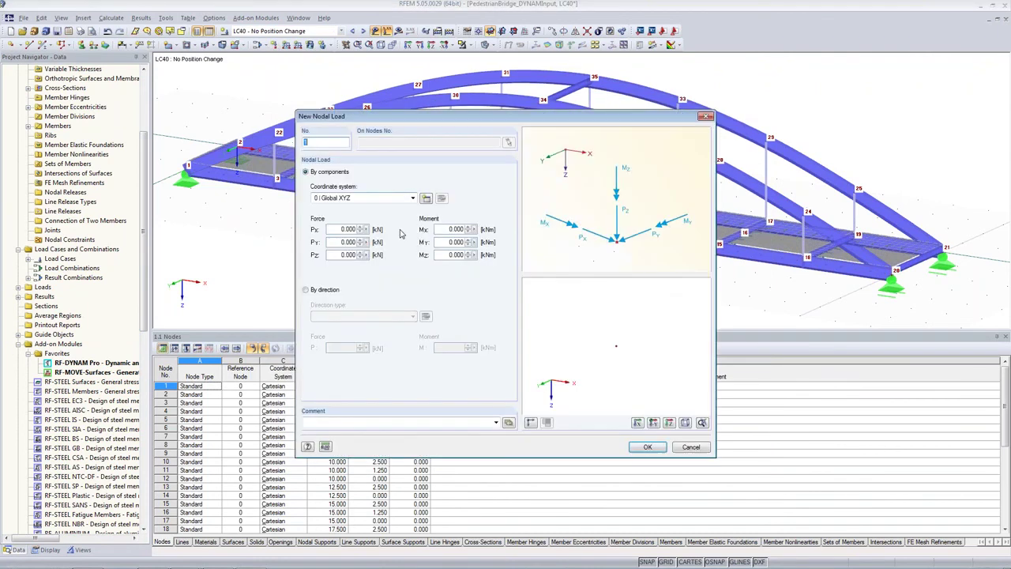
{"action": "left_click", "coordinate": [347, 254]}
{"action": "type", "text": "1"}
{"action": "key", "text": "Tab"}
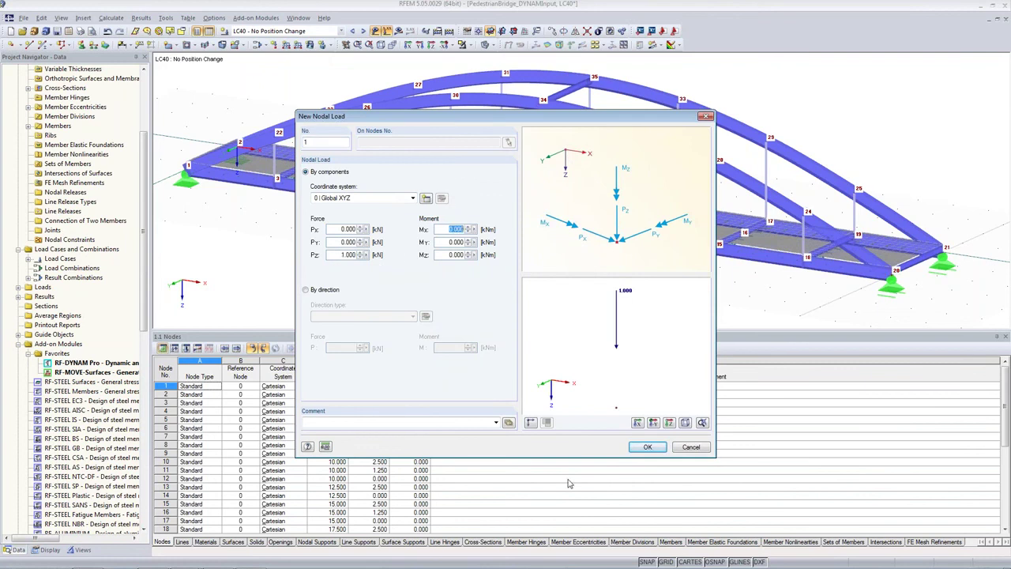
{"action": "left_click", "coordinate": [646, 447]}
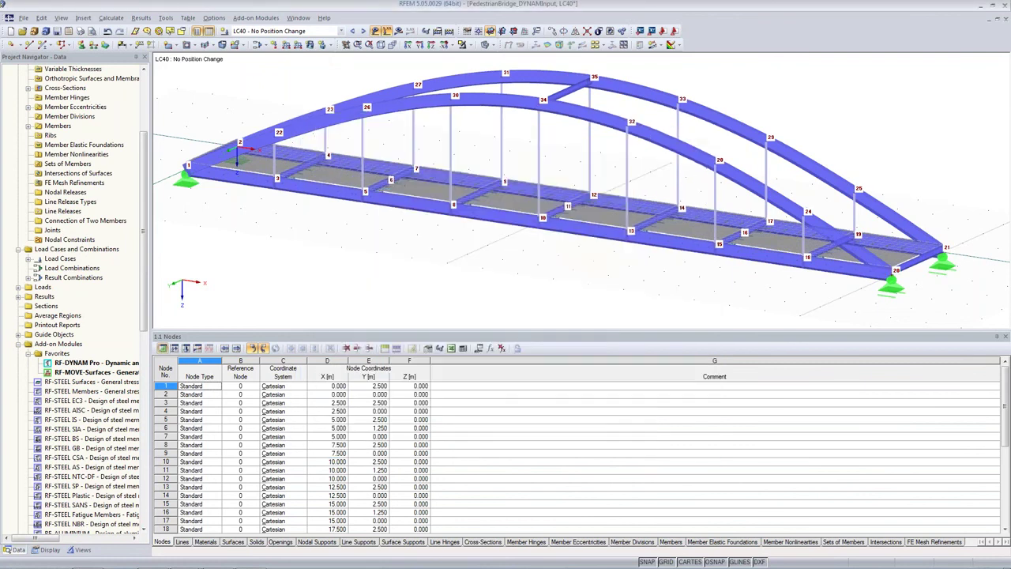
{"action": "left_click", "coordinate": [390, 178]}
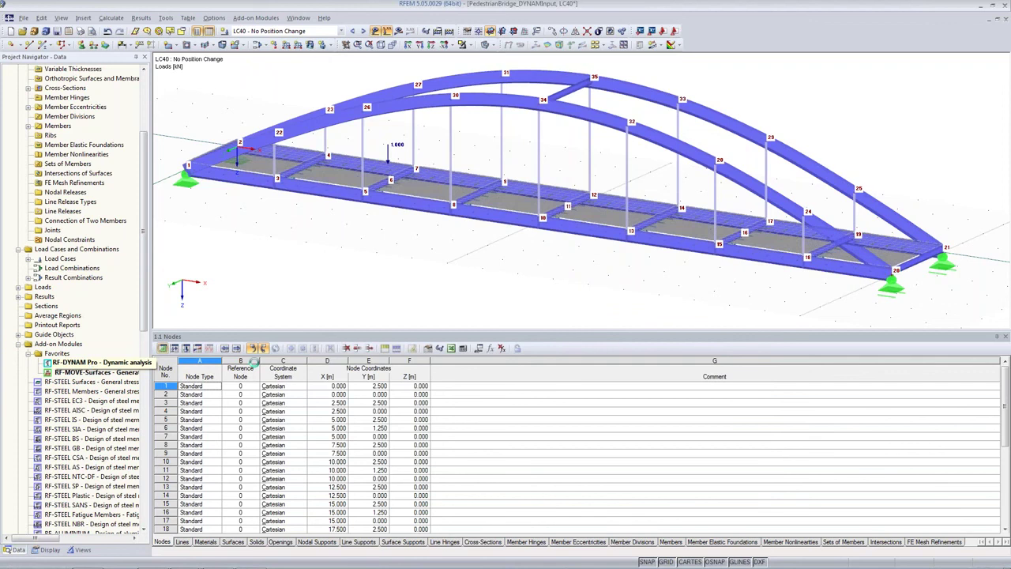
Copy time diagram TD1 in RF-DYNAM Pro as "No Position Change" and replace N with N_all in the copy's function
{"action": "double_click", "coordinate": [91, 362]}
{"action": "left_click", "coordinate": [396, 115]}
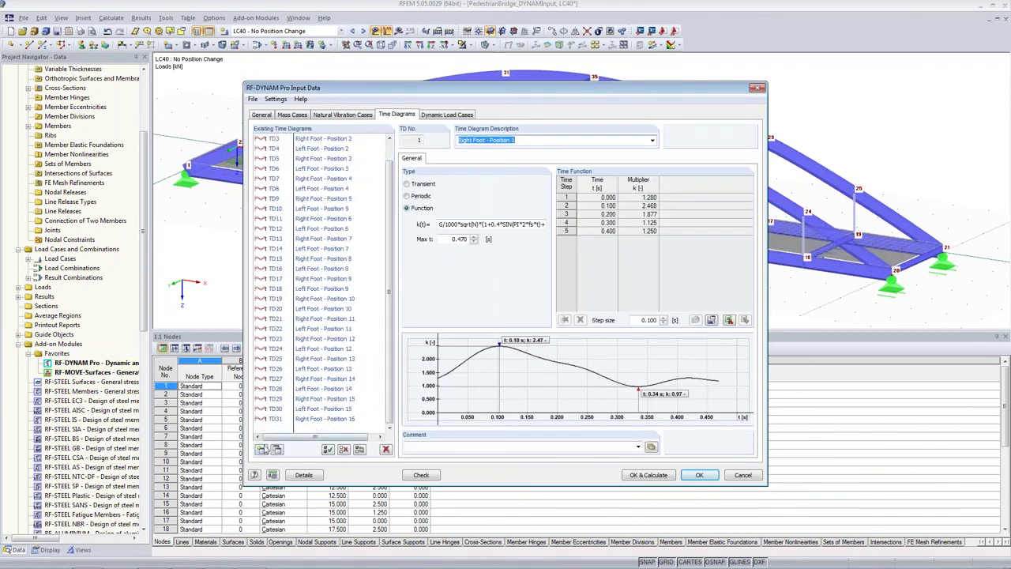
{"action": "left_click_drag", "start_coordinate": [388, 217], "coordinate": [388, 190]}
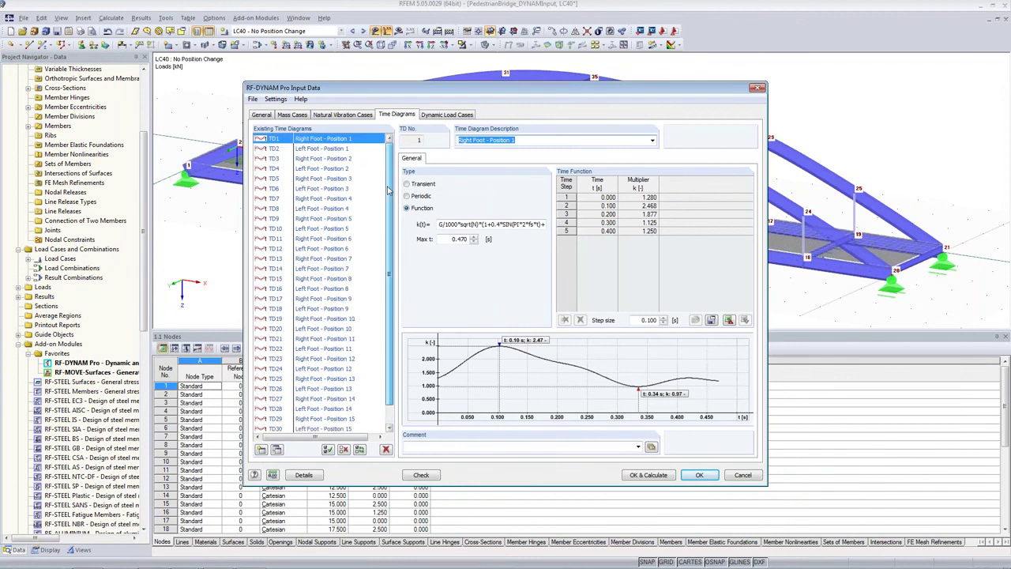
{"action": "left_click", "coordinate": [309, 141]}
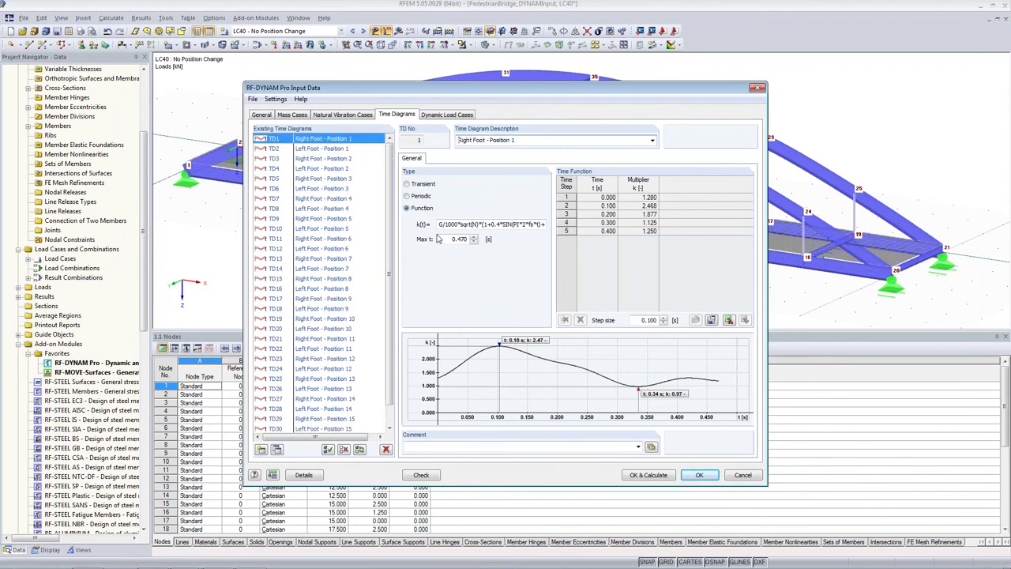
{"action": "left_click_drag", "start_coordinate": [440, 224], "coordinate": [466, 224]}
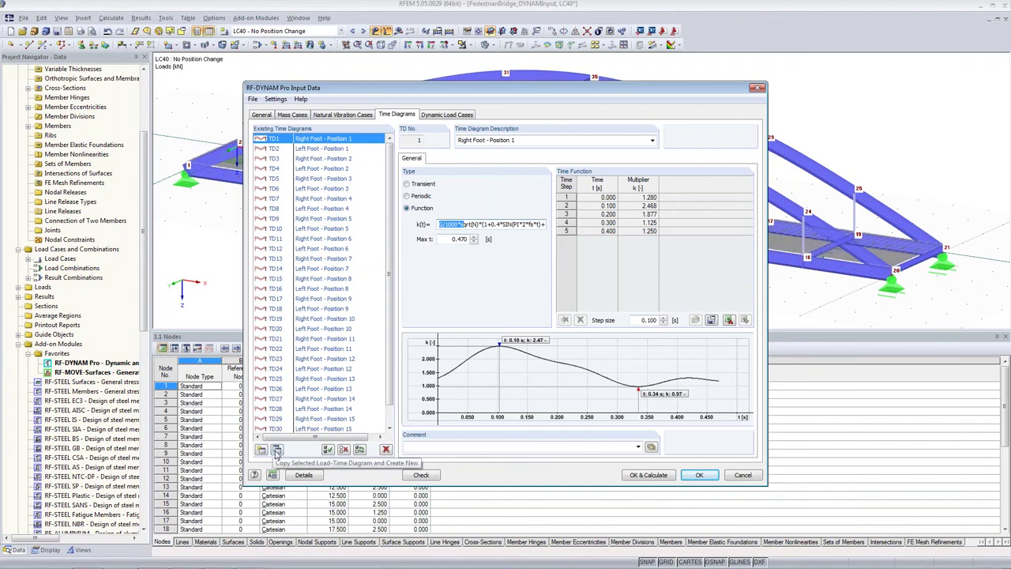
{"action": "left_click", "coordinate": [277, 450]}
{"action": "left_click_drag", "start_coordinate": [551, 140], "coordinate": [491, 140]}
{"action": "left_click_drag", "start_coordinate": [431, 134], "coordinate": [430, 134]}
{"action": "type", "text": "No Position"}
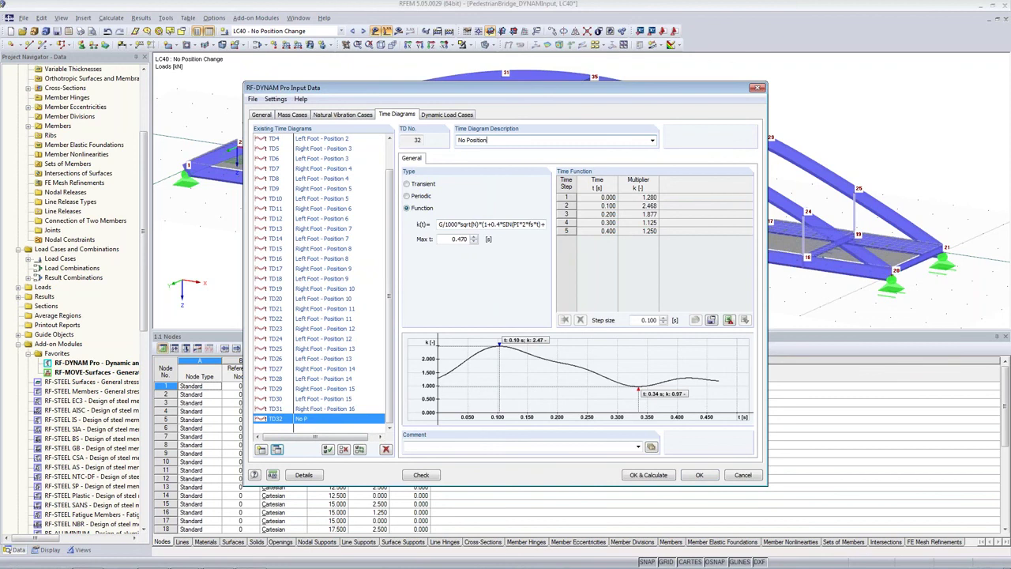
{"action": "type", "text": " Change"}
{"action": "left_click", "coordinate": [462, 226]}
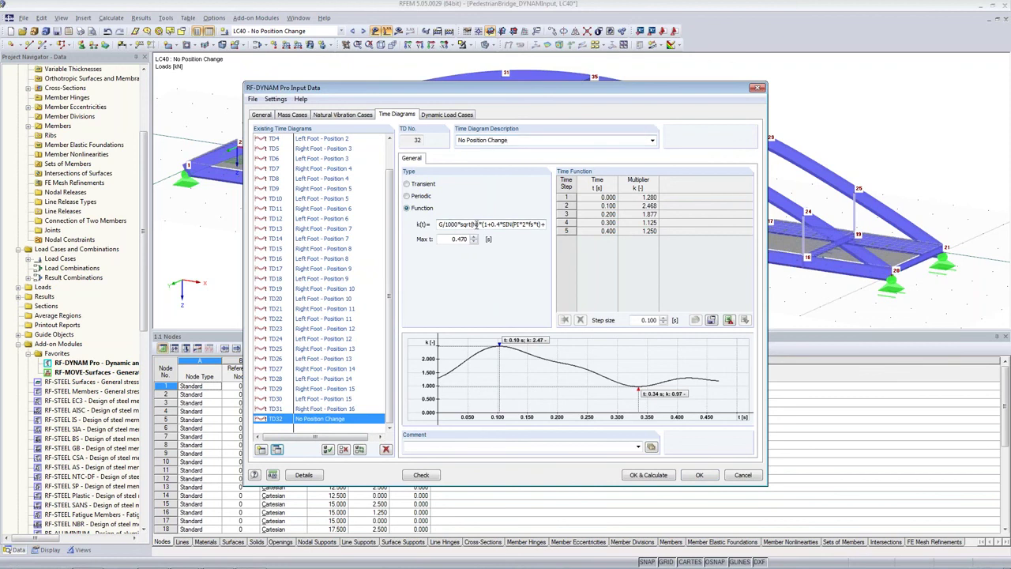
{"action": "type", "text": "_all"}
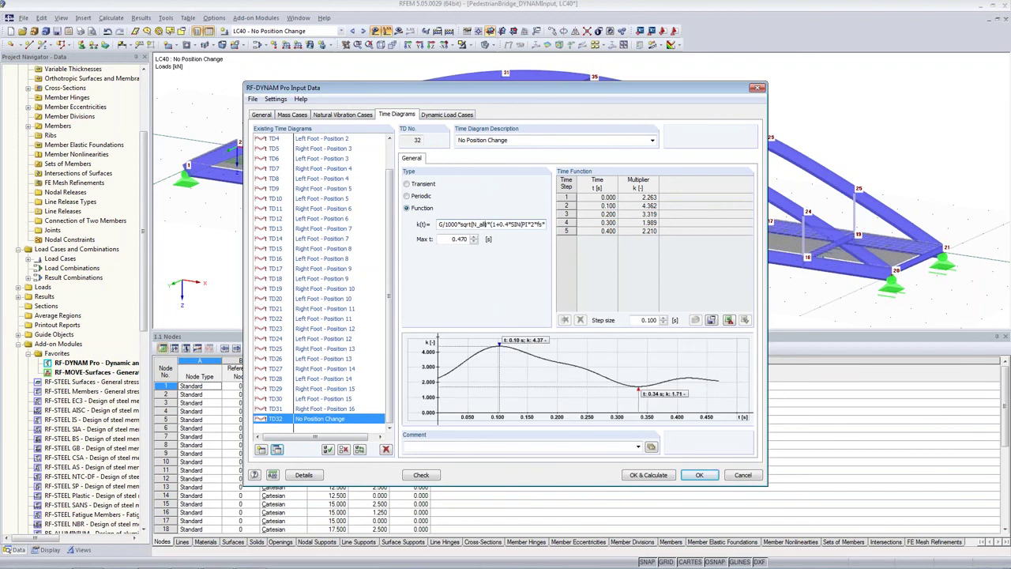
Set the maximum time of the "No Position Change" time diagram to 1 s
{"action": "key", "text": "Tab"}
{"action": "type", "text": "1"}
{"action": "key", "text": "Tab"}
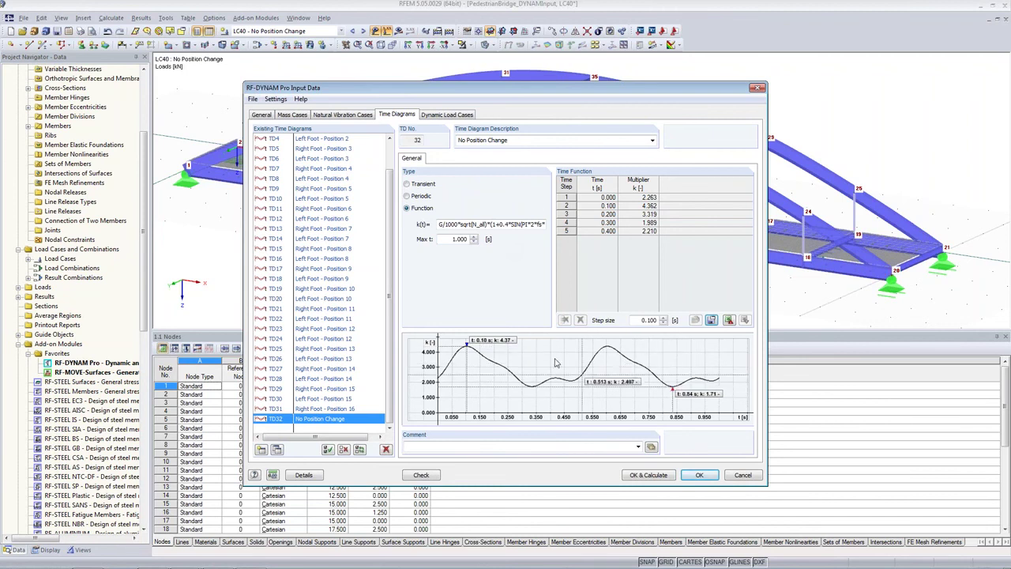
{"action": "mouse_move", "coordinate": [631, 567]}
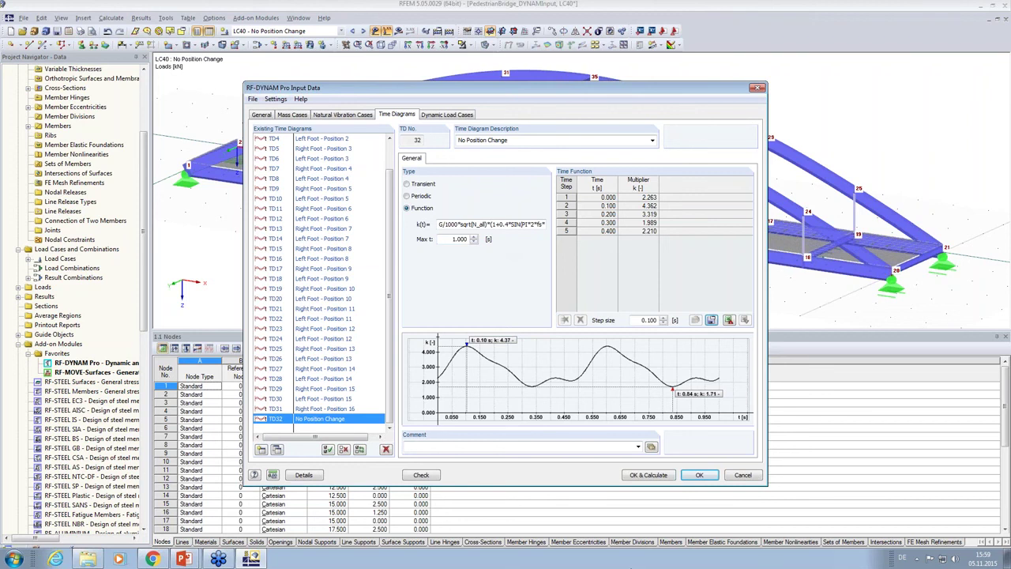
Exclude the dynamic load case "Walking - Vertical Load" from the calculation
{"action": "left_click", "coordinate": [469, 115]}
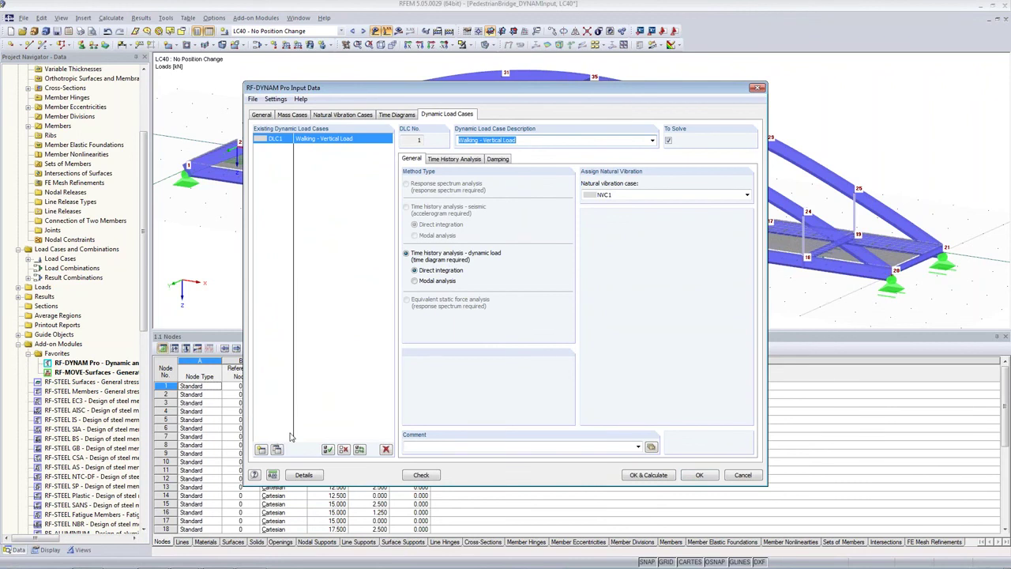
{"action": "left_click", "coordinate": [668, 141]}
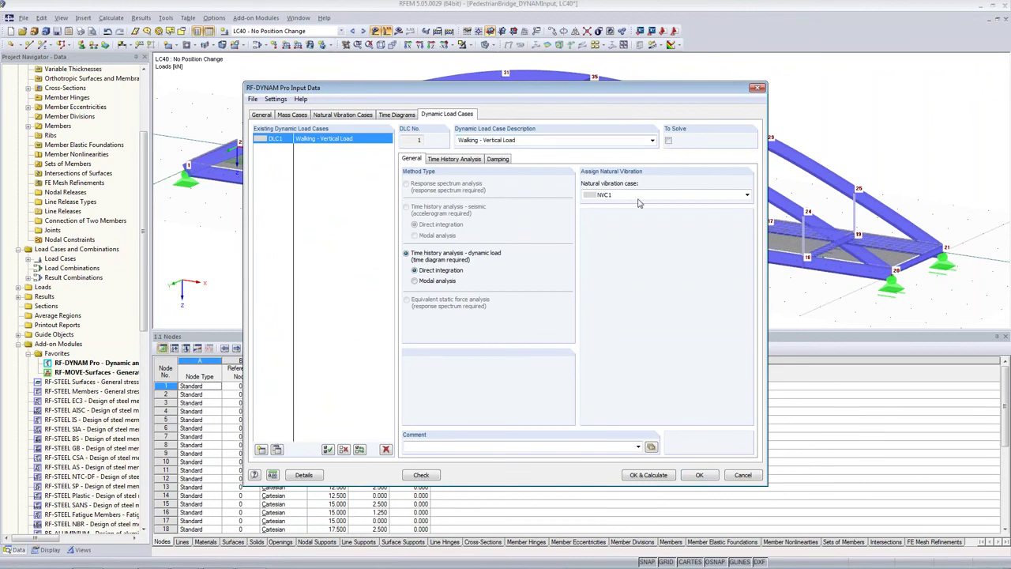
{"action": "left_click", "coordinate": [277, 450]}
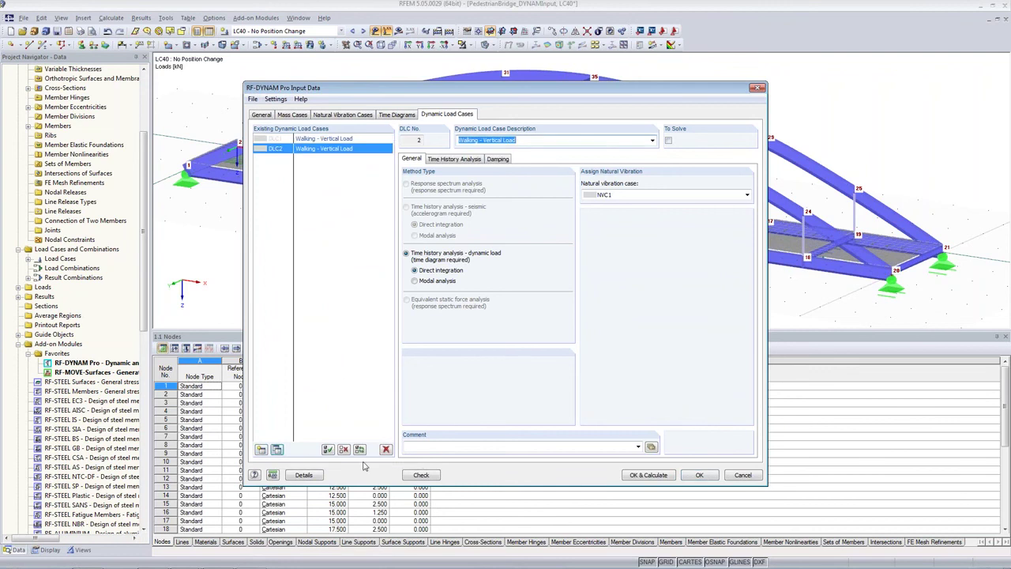
{"action": "left_click", "coordinate": [385, 449]}
{"action": "left_click", "coordinate": [485, 300]}
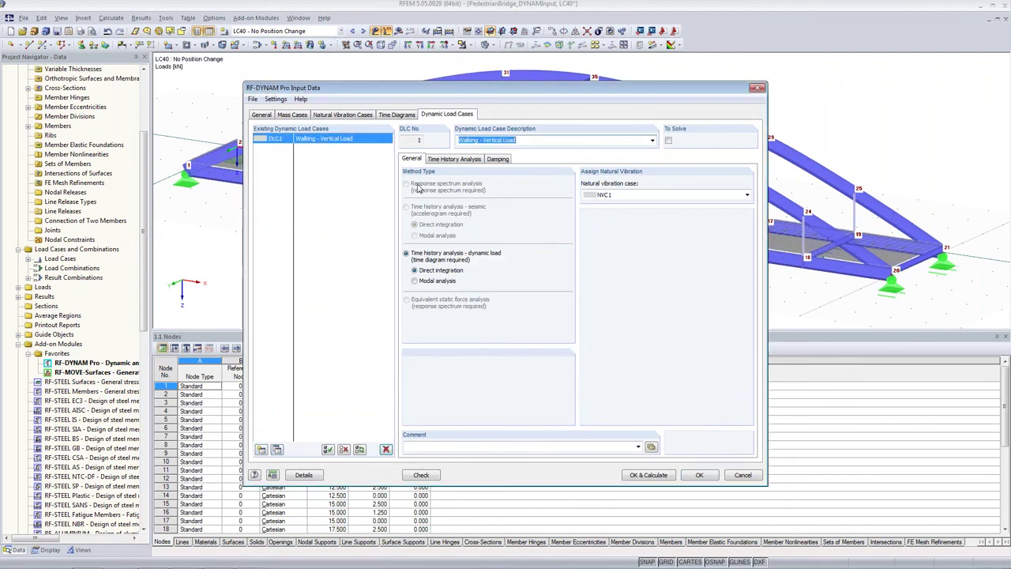
Create a new dynamic load case with the description "No Position Change"
{"action": "left_click", "coordinate": [471, 160]}
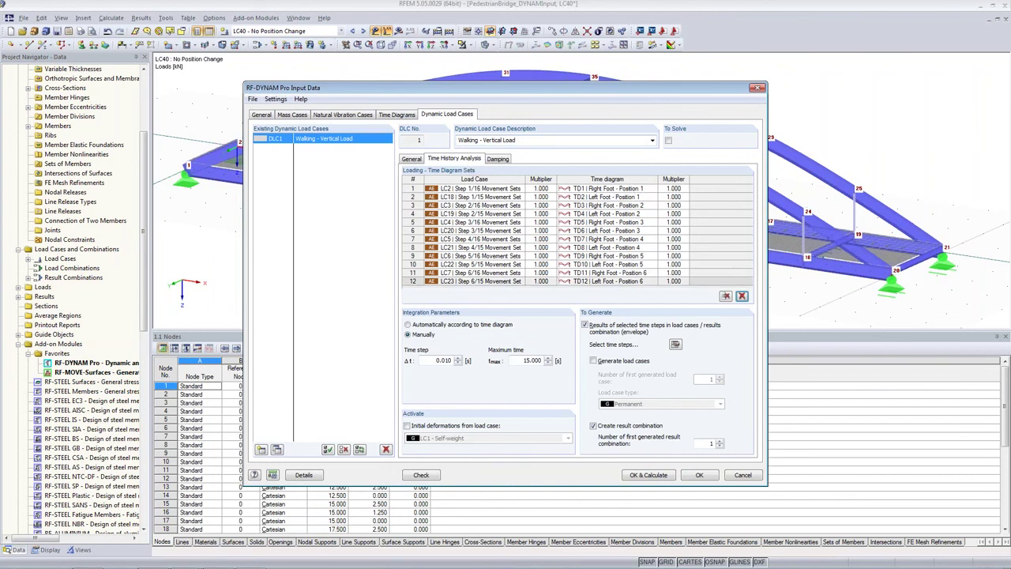
{"action": "left_click", "coordinate": [261, 450]}
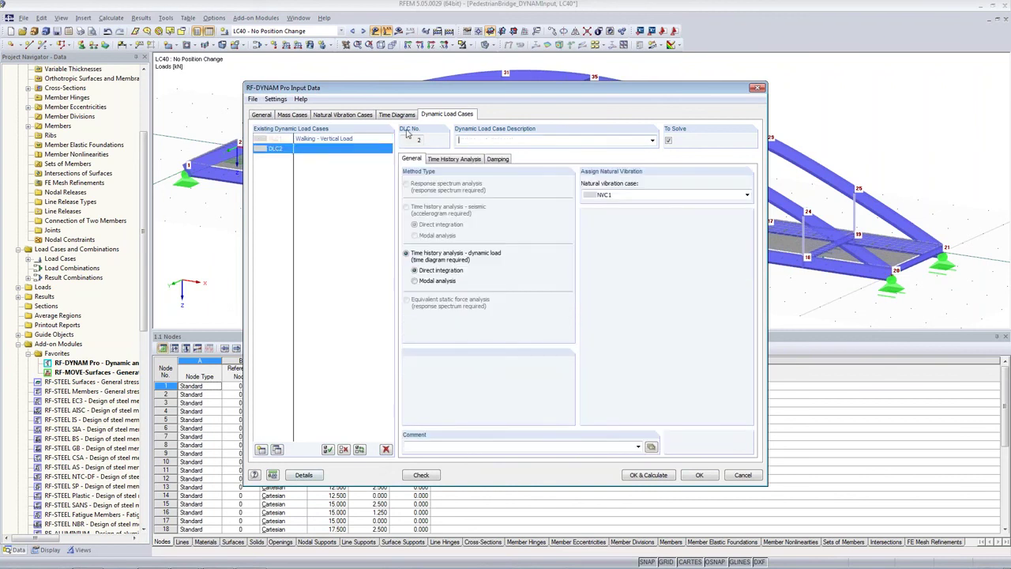
{"action": "type", "text": "No Position Change"}
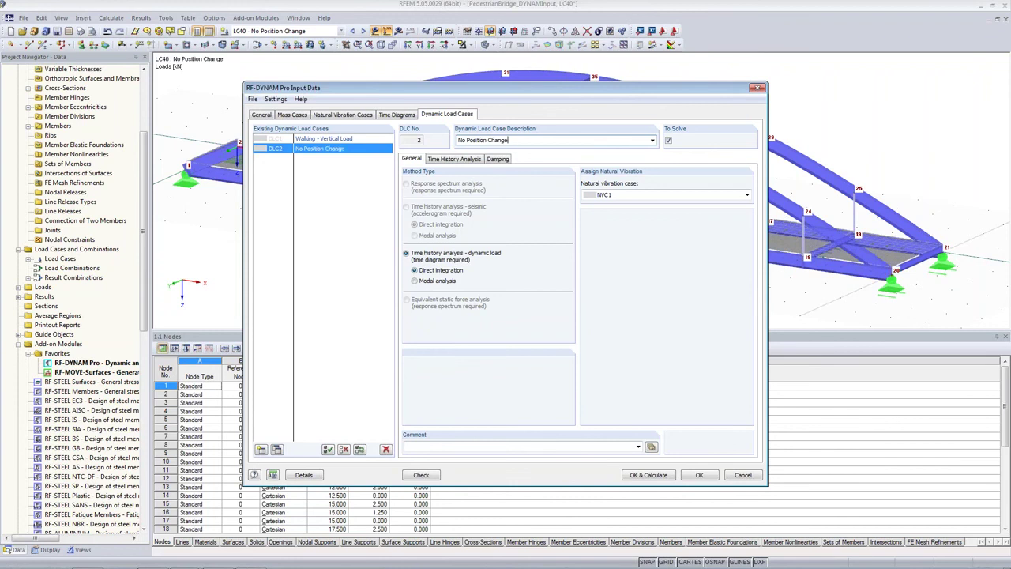
Pair load case LC40 with time diagram TD32 in the time history analysis of the new dynamic load case
{"action": "left_click", "coordinate": [466, 159]}
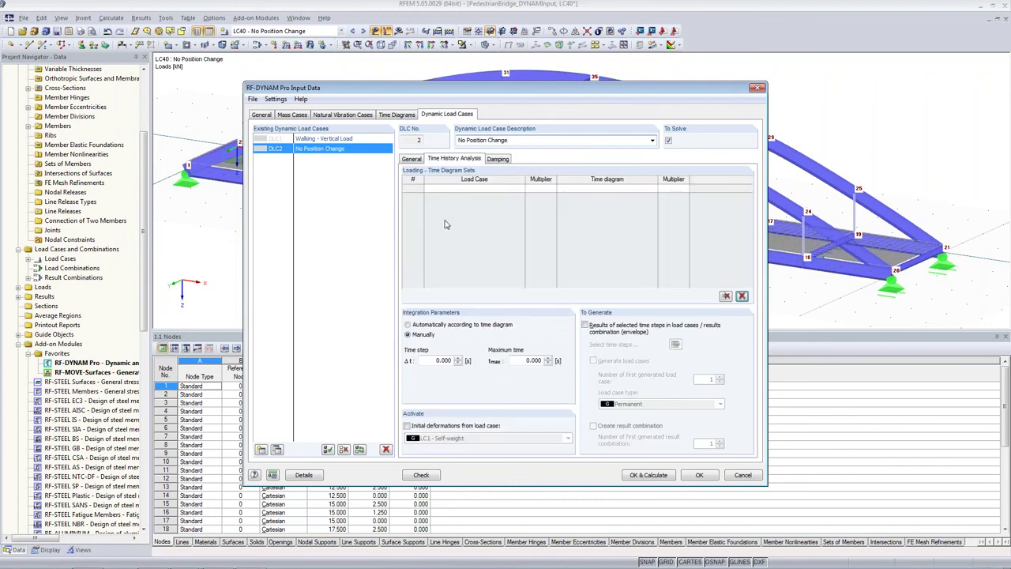
{"action": "left_click", "coordinate": [520, 187]}
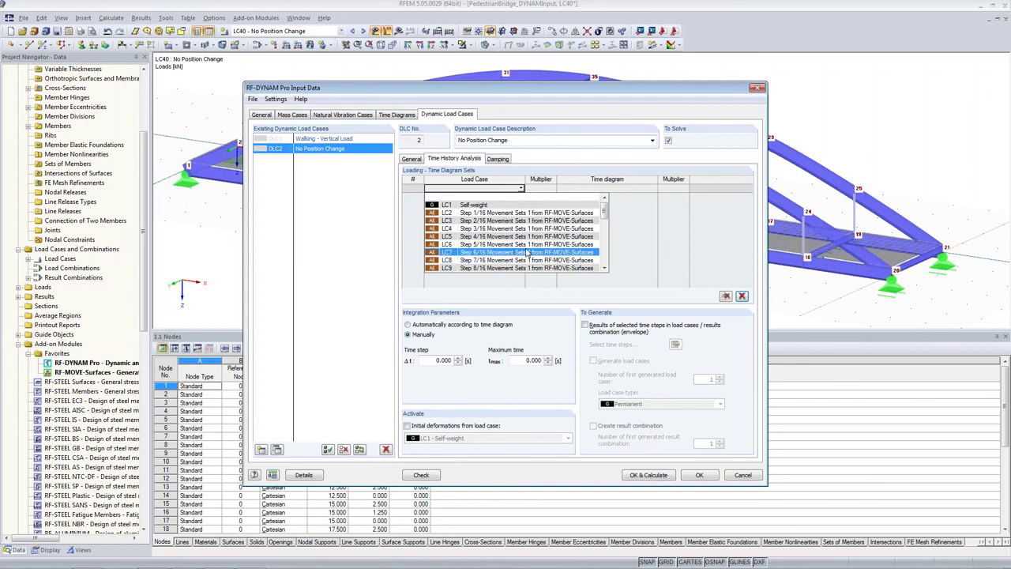
{"action": "left_click_drag", "start_coordinate": [604, 217], "coordinate": [604, 265]}
{"action": "left_click", "coordinate": [512, 268]}
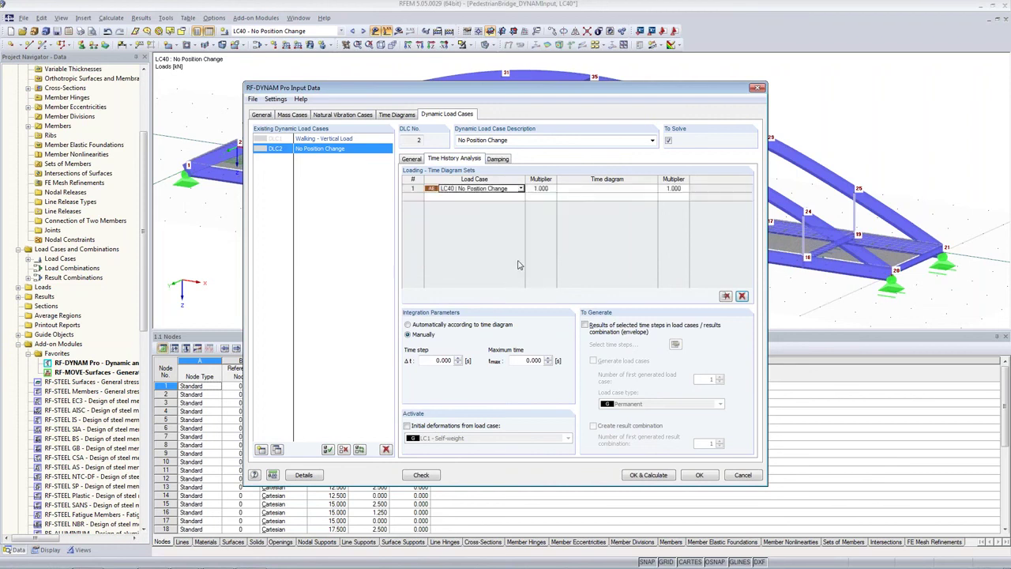
{"action": "left_click", "coordinate": [653, 190]}
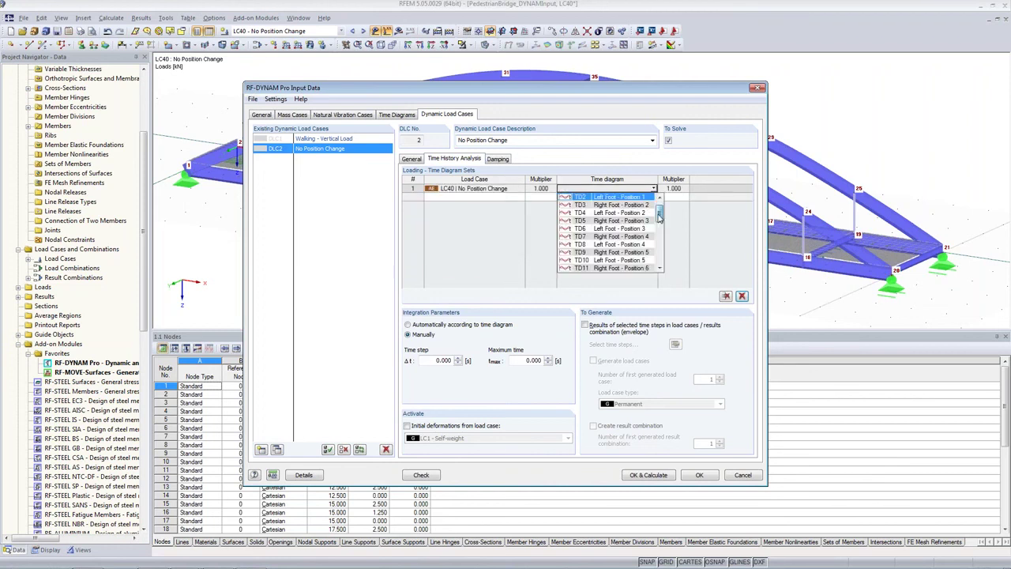
{"action": "scroll", "coordinate": [584, 259], "scroll_direction": "down", "scroll_amount": 7}
{"action": "left_click", "coordinate": [641, 269]}
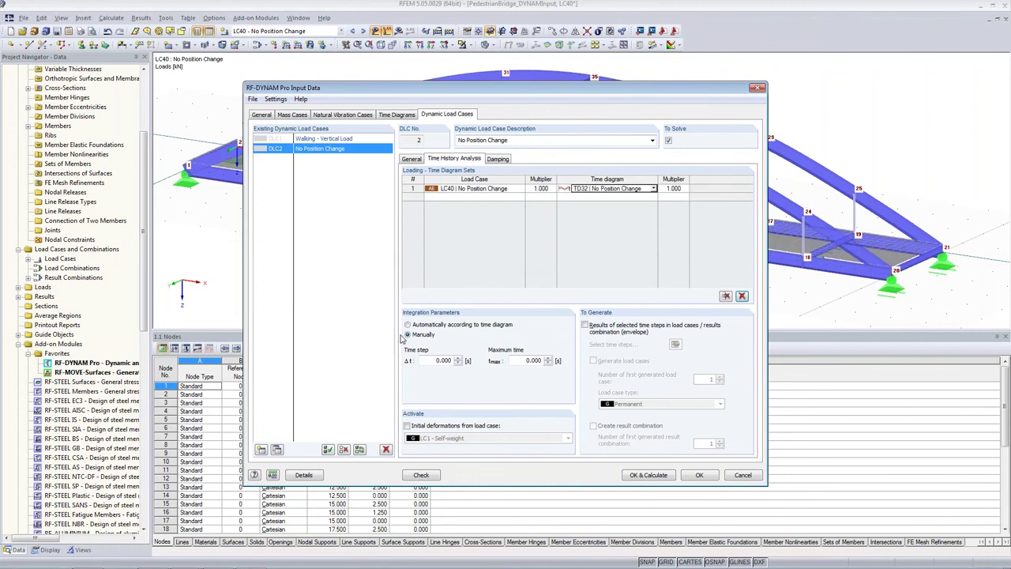
Set the integration time step to 0.01 s and maximum time to 5 s, and generate the results as a result combination
{"action": "left_click", "coordinate": [446, 361]}
{"action": "type", "text": "0.01"}
{"action": "key", "text": "Tab"}
{"action": "type", "text": "5"}
{"action": "key", "text": "Tab"}
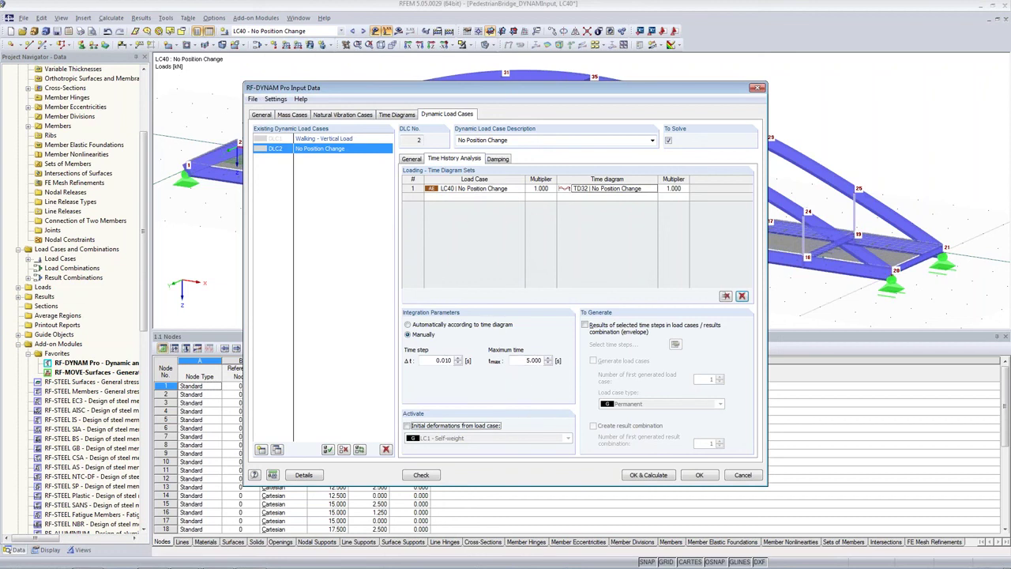
{"action": "left_click", "coordinate": [584, 324]}
{"action": "left_click", "coordinate": [593, 426]}
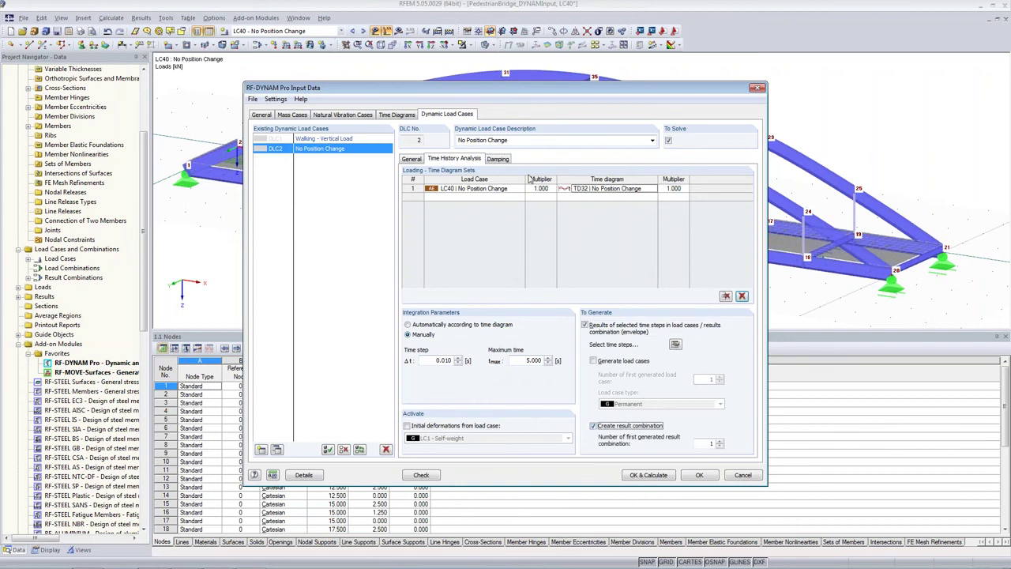
Assign Lehr's damping of 0.020 to the dynamic load case and calculate the results
{"action": "left_click", "coordinate": [503, 160]}
{"action": "left_click", "coordinate": [407, 228]}
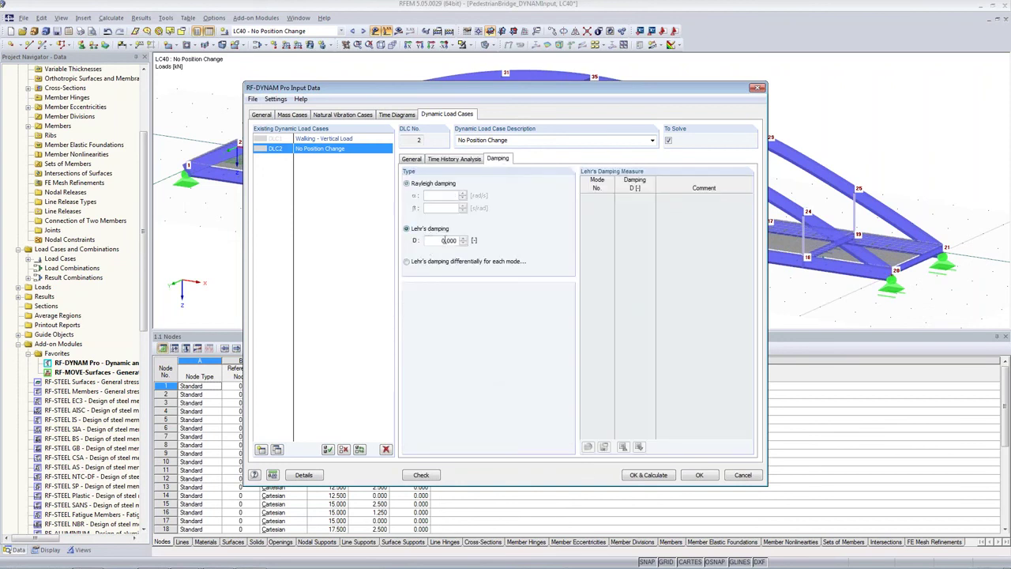
{"action": "type", "text": "0.020"}
{"action": "left_click", "coordinate": [648, 475]}
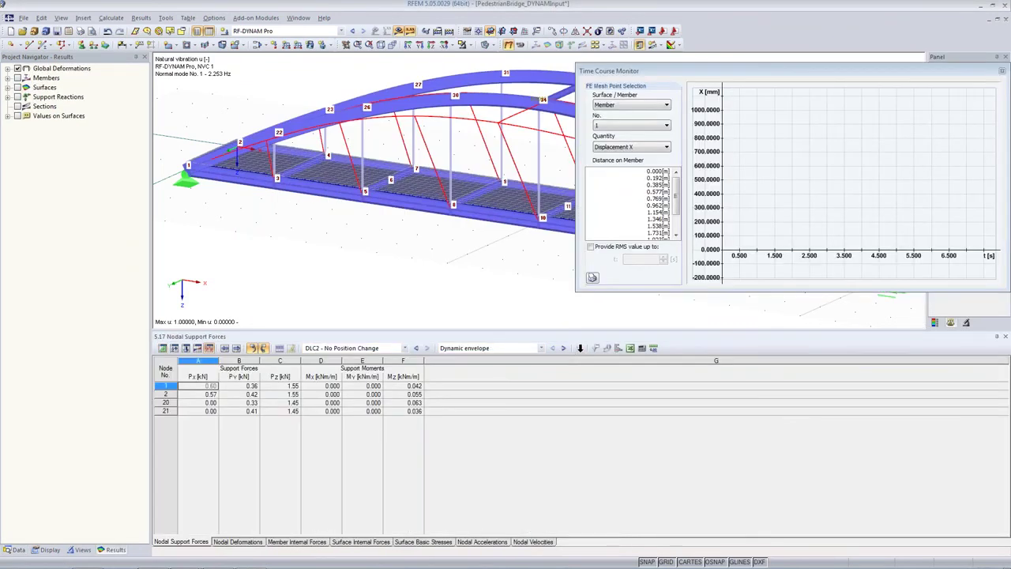
Plot the Z displacement of node 6 over time and move the Time Course Monitor clear of the bridge model
{"action": "left_click", "coordinate": [389, 187]}
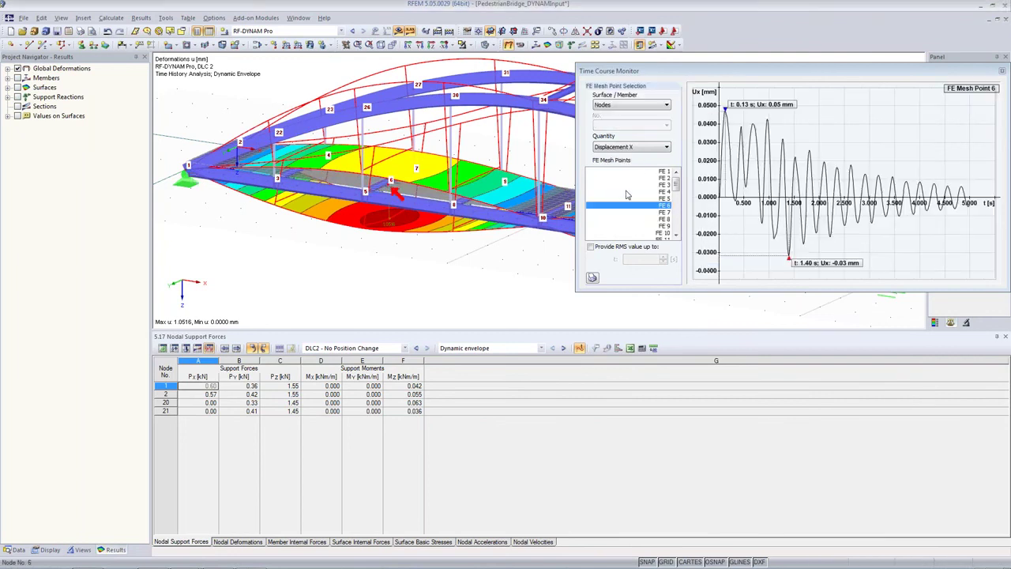
{"action": "left_click", "coordinate": [631, 147]}
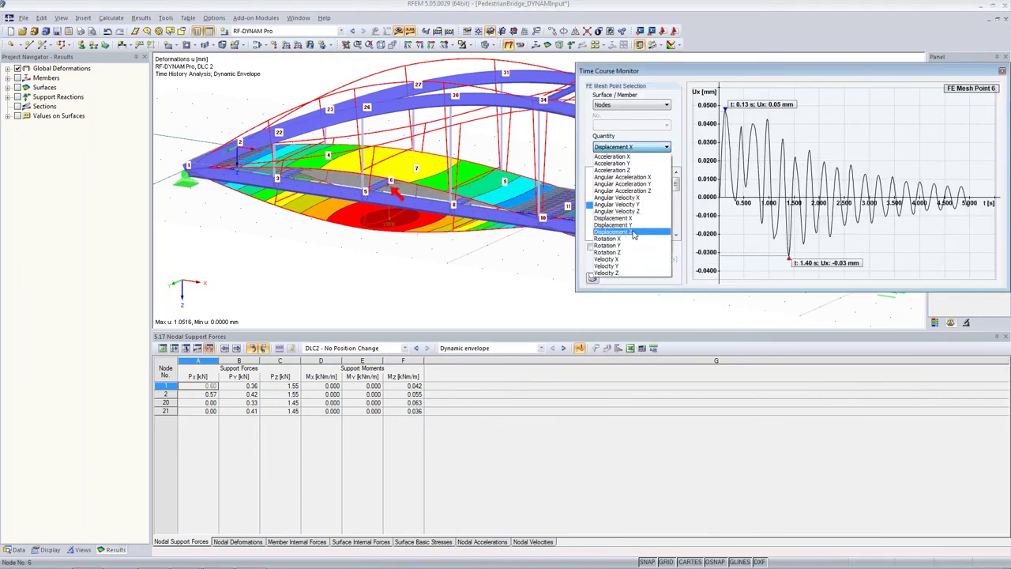
{"action": "left_click", "coordinate": [635, 226]}
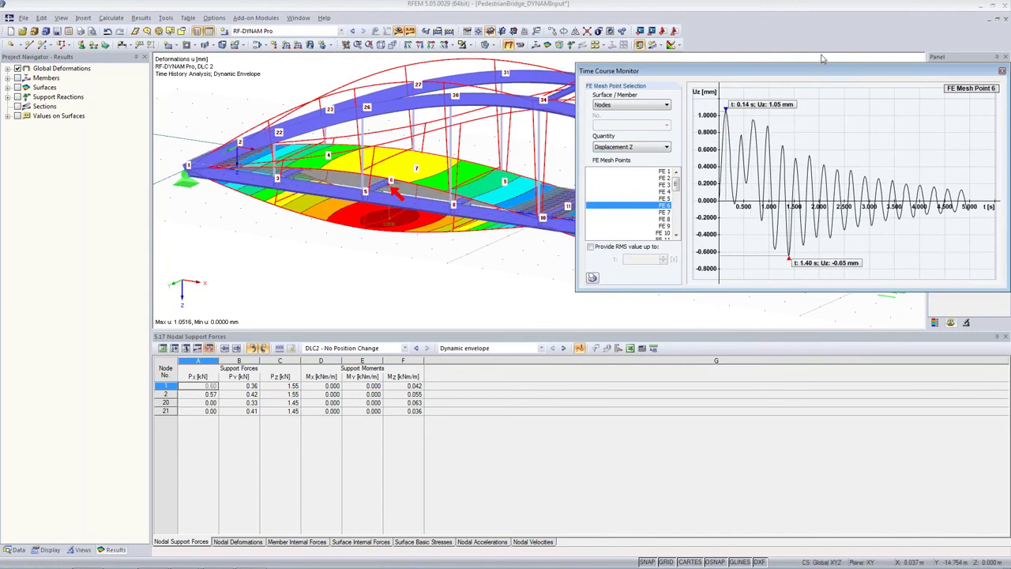
{"action": "left_click_drag", "start_coordinate": [825, 71], "coordinate": [814, 300]}
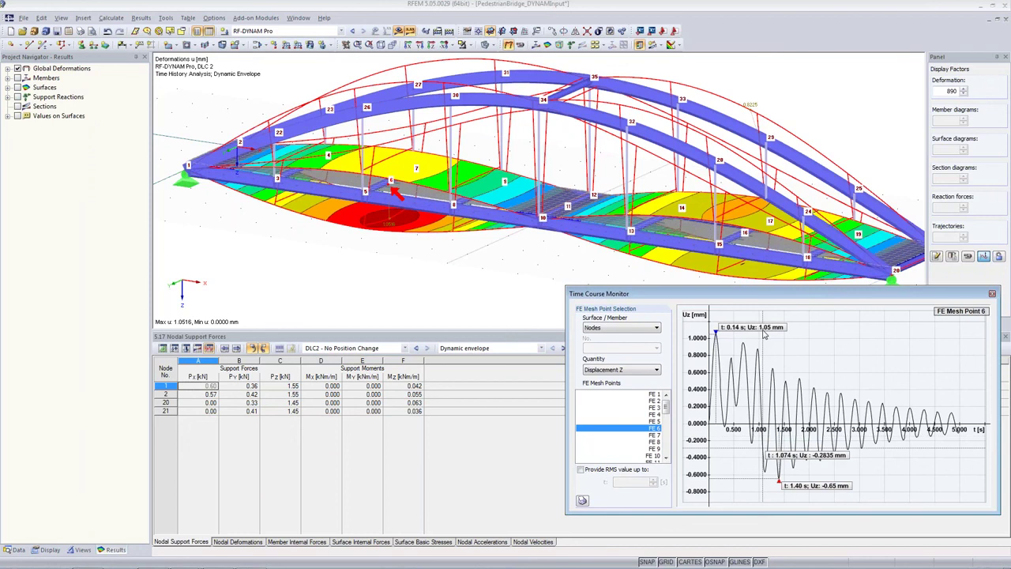
Plot the Z acceleration of node 6 over time and provide its RMS value up to 1 s
{"action": "left_click", "coordinate": [641, 371]}
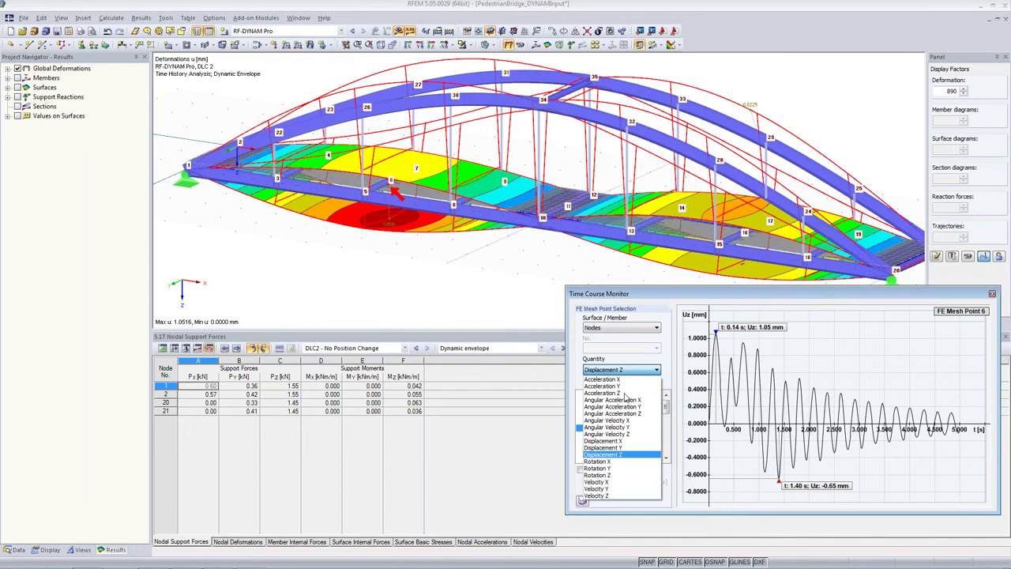
{"action": "left_click", "coordinate": [624, 393]}
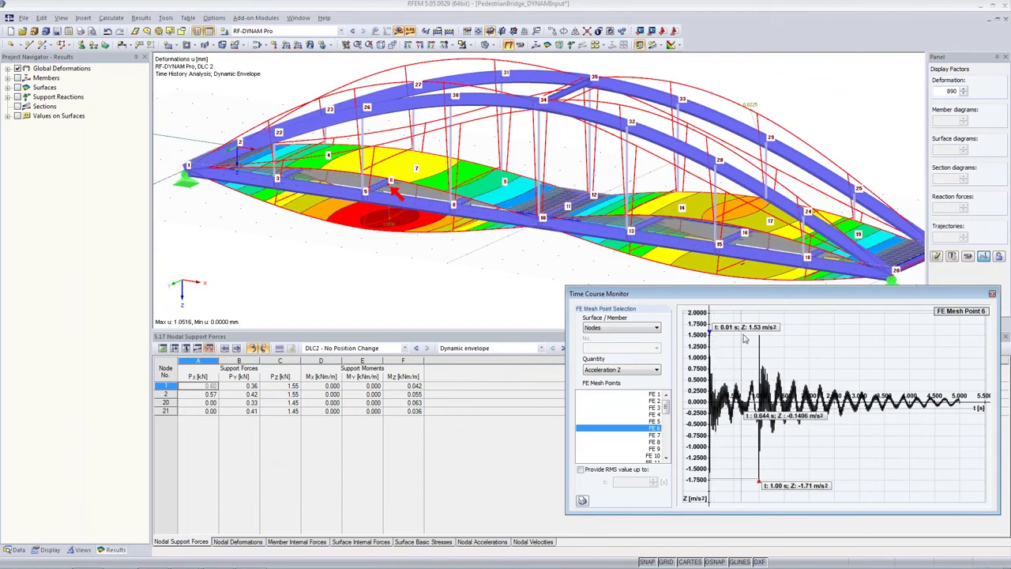
{"action": "left_click", "coordinate": [581, 469]}
{"action": "double_click", "coordinate": [629, 481]}
{"action": "type", "text": "1"}
{"action": "key", "text": "Return"}
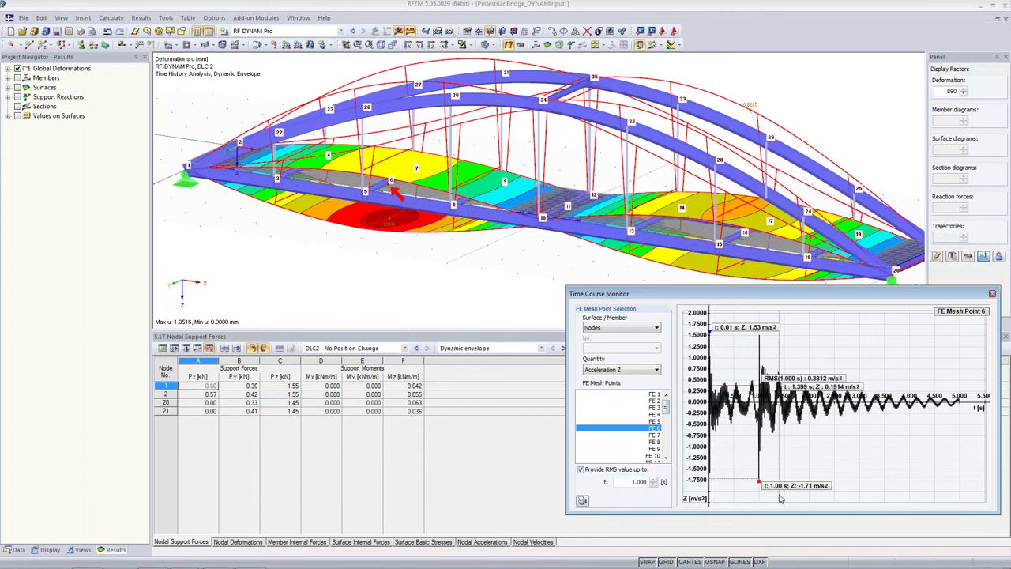
{"action": "double_click", "coordinate": [630, 482]}
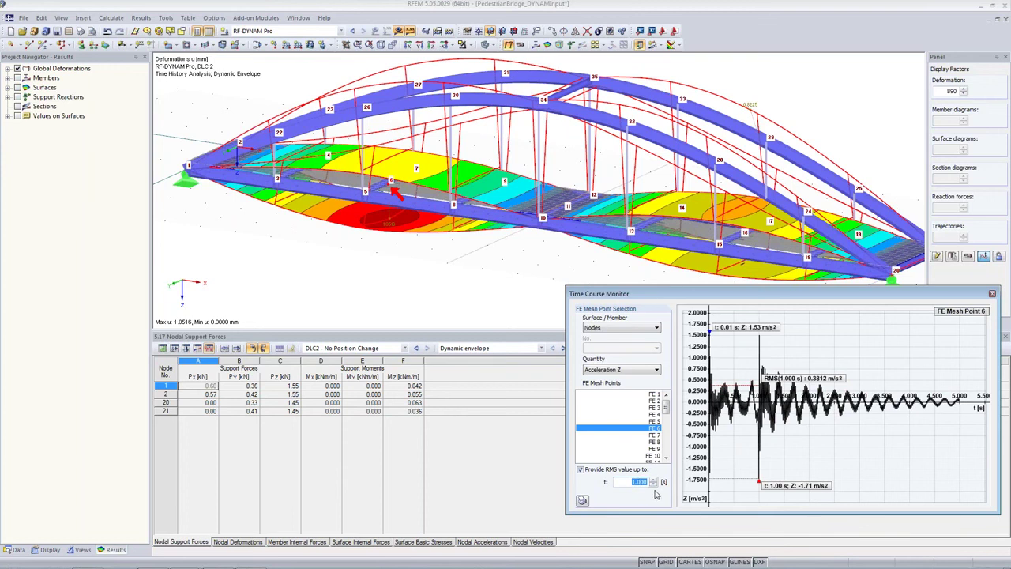
{"action": "mouse_move", "coordinate": [838, 423]}
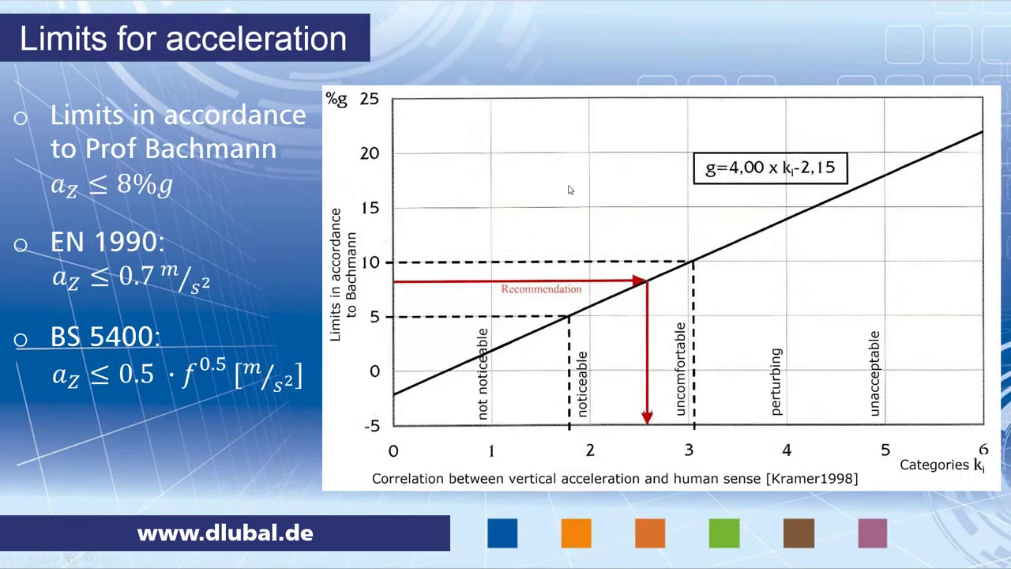
{"action": "left_click", "coordinate": [431, 248]}
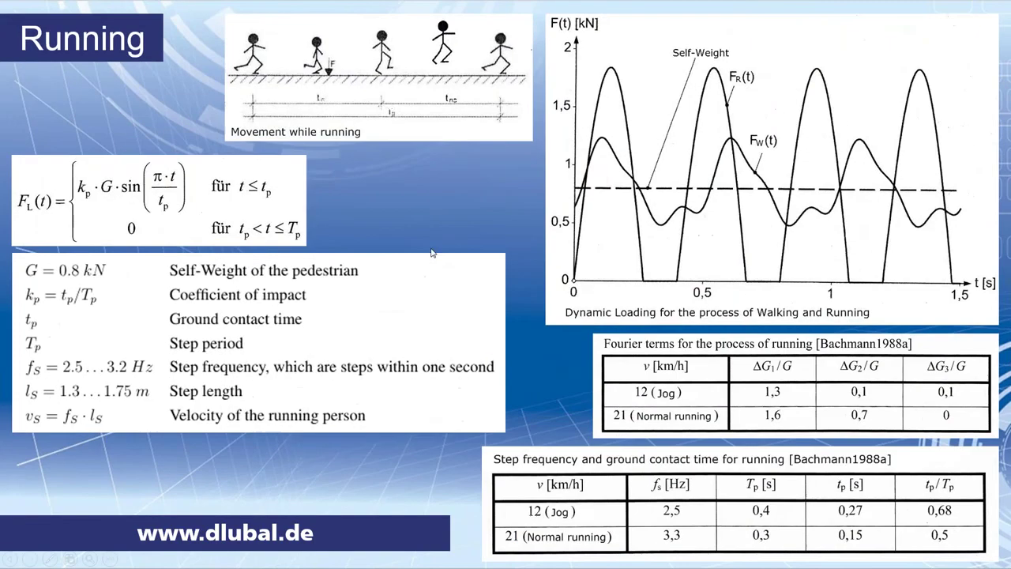